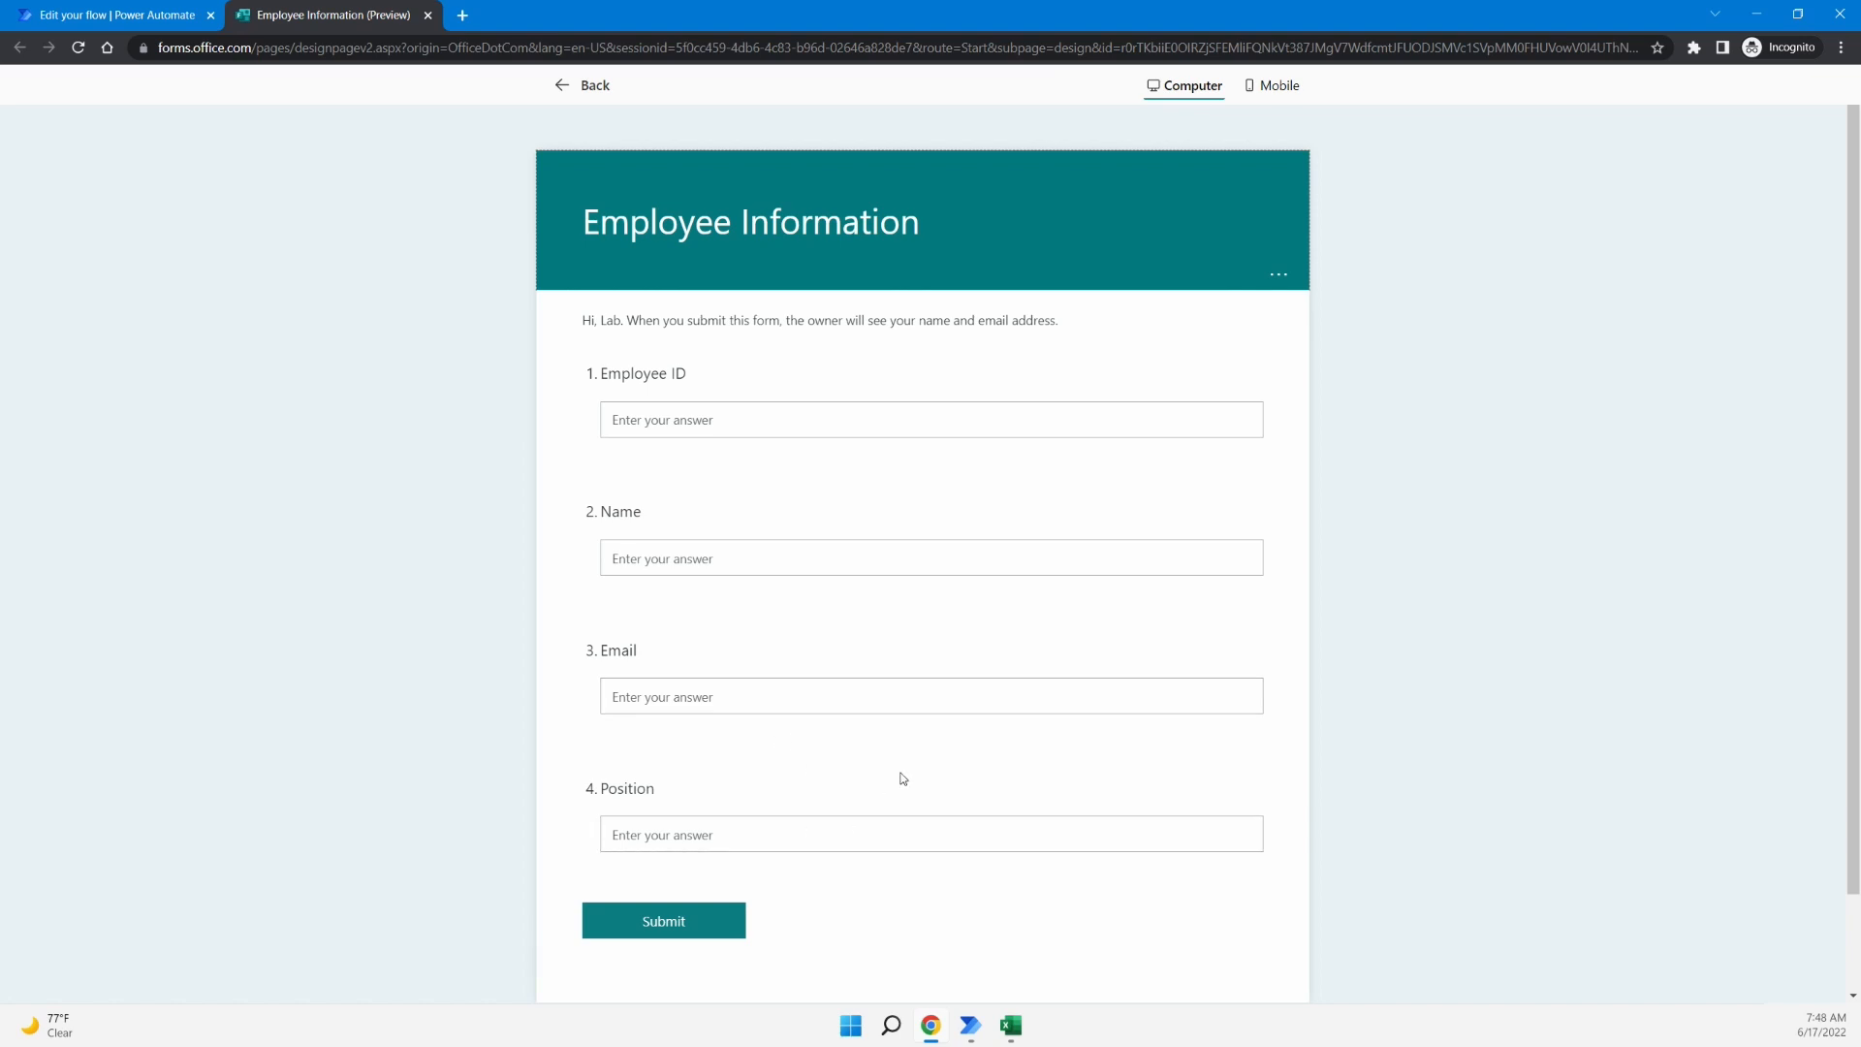
- Inspect rows 3 and 4 (A–D) of the Write to Excel Example sheet, then go back to the cloud flow editor
click(1011, 1025)
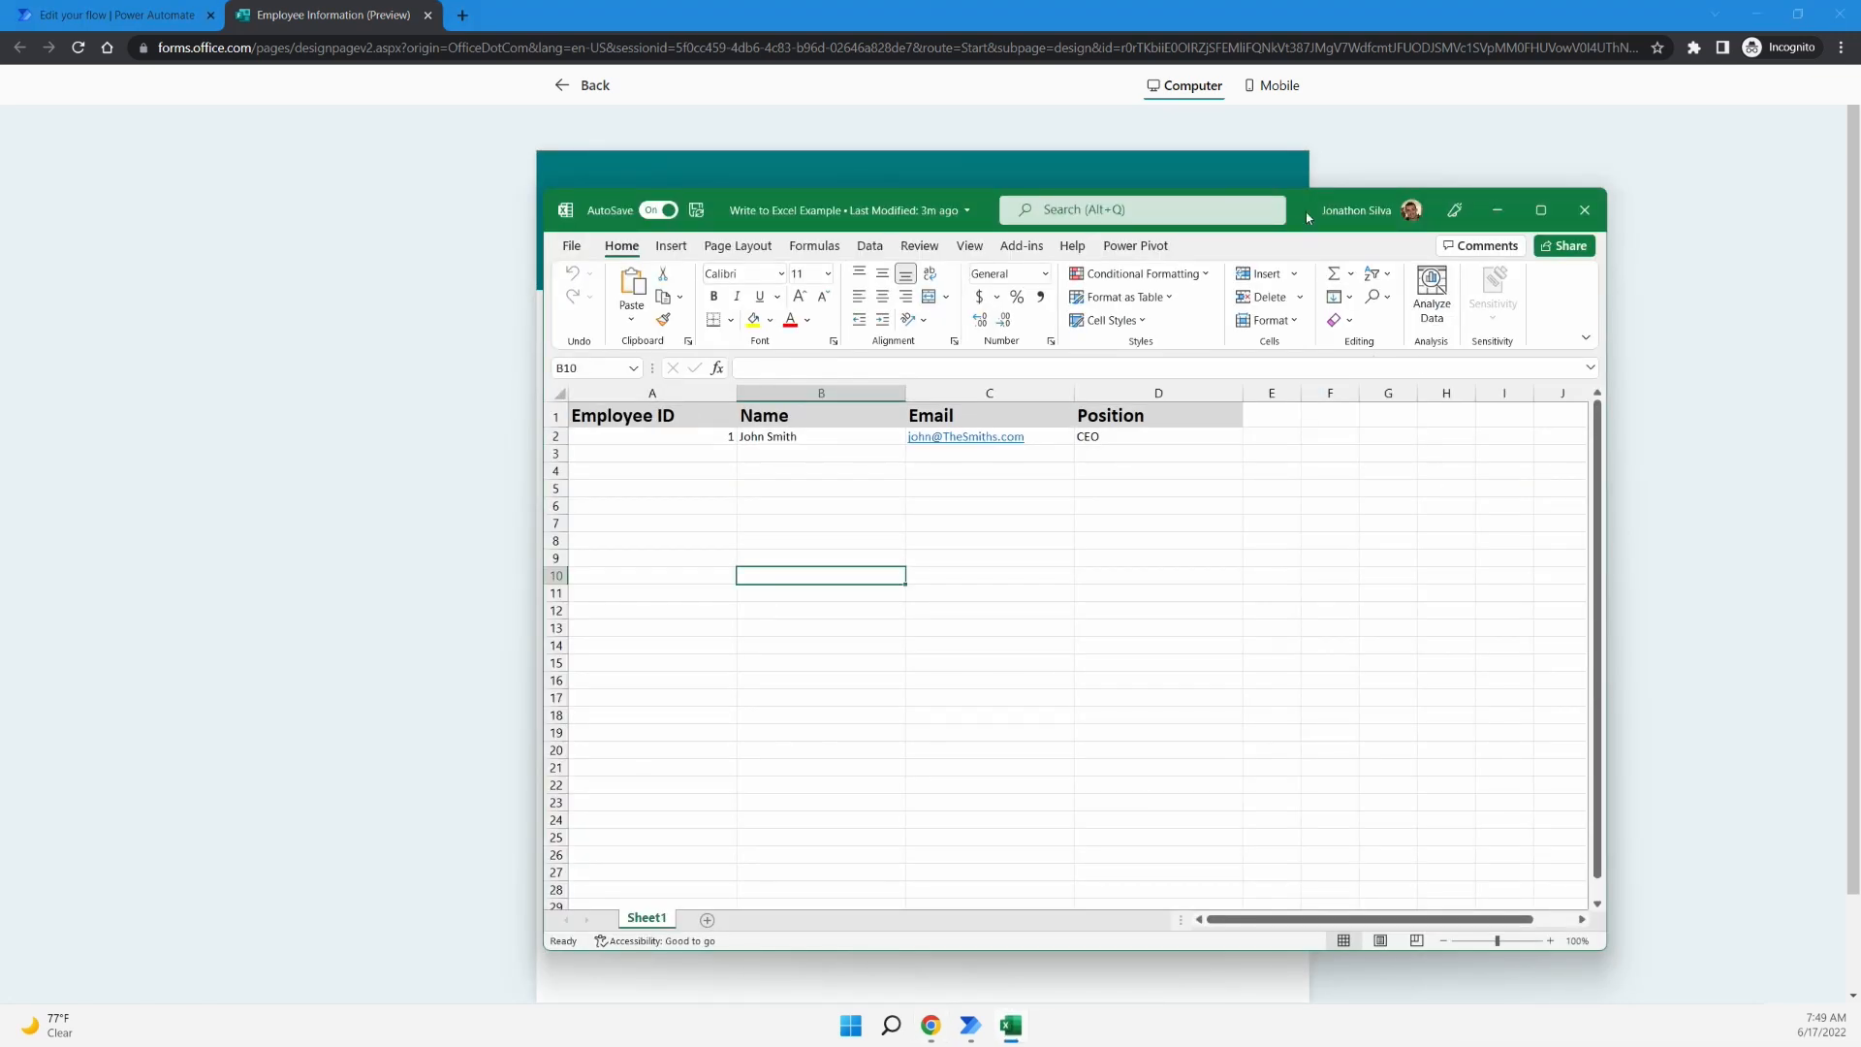
drag(1306, 211, 1189, 196)
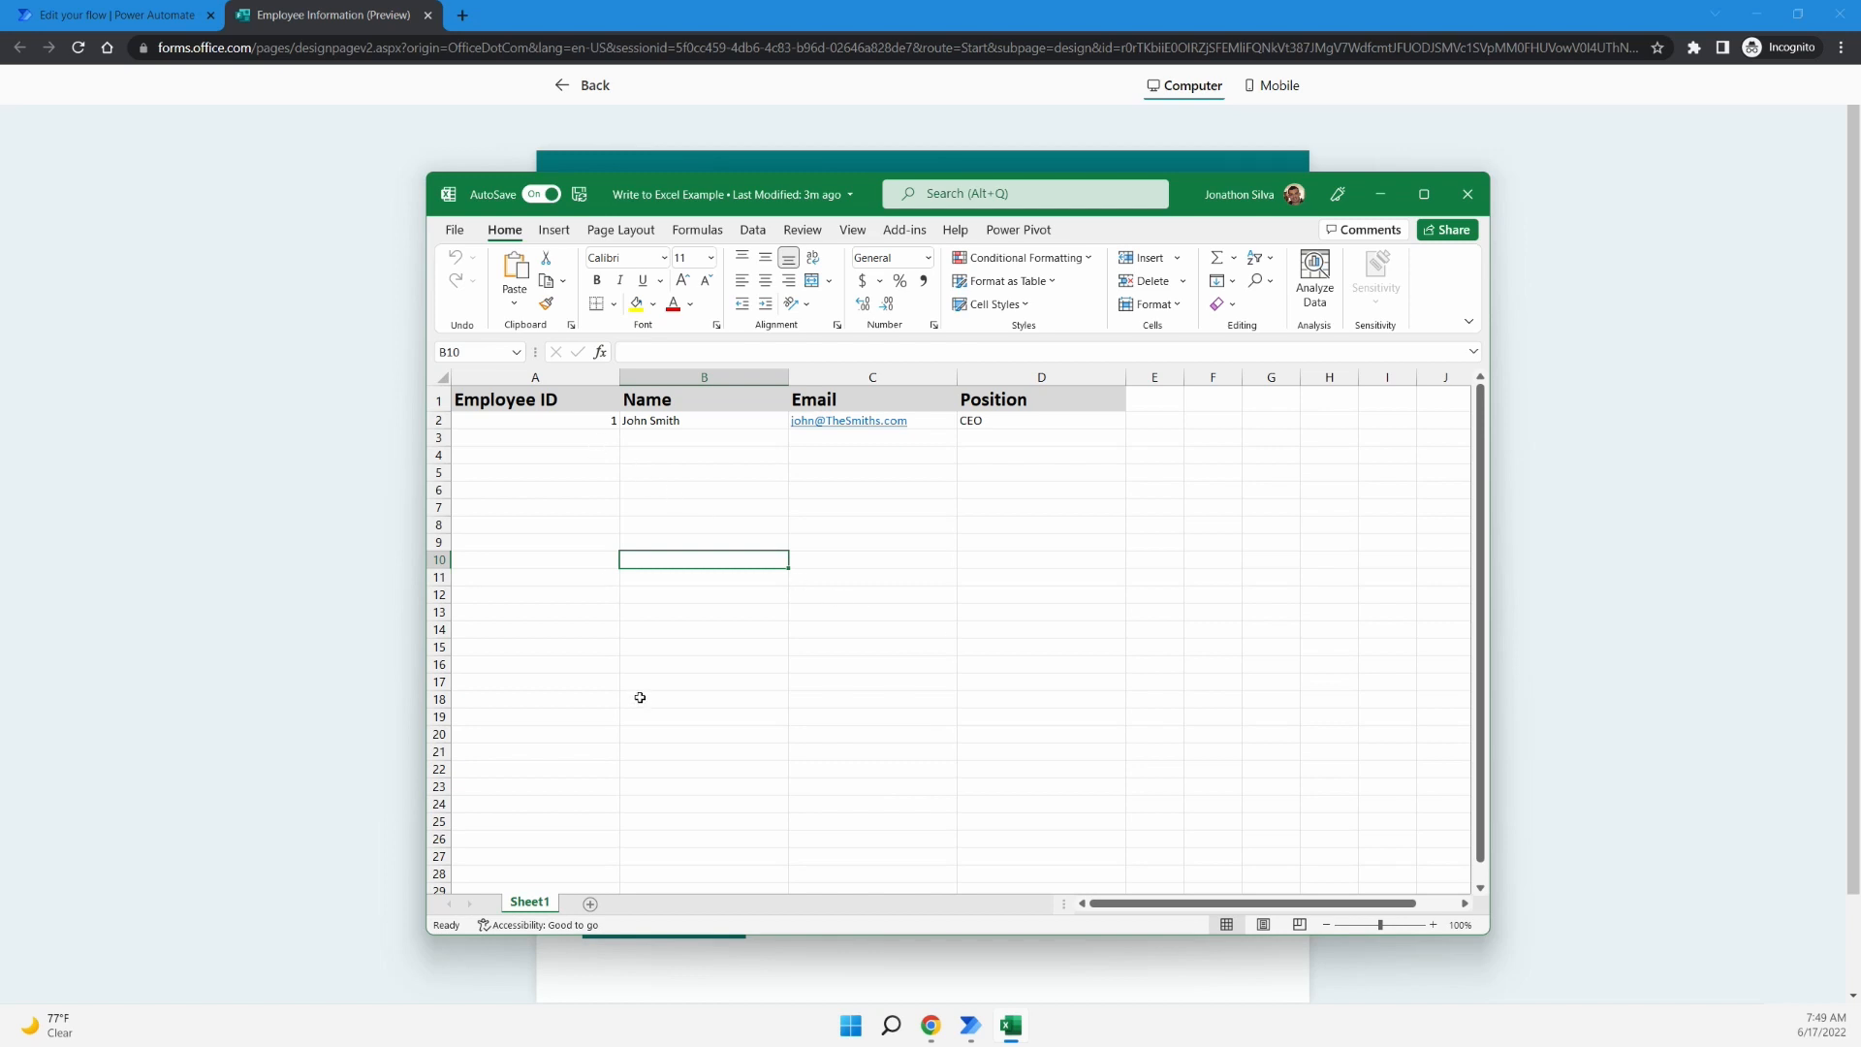
click(602, 435)
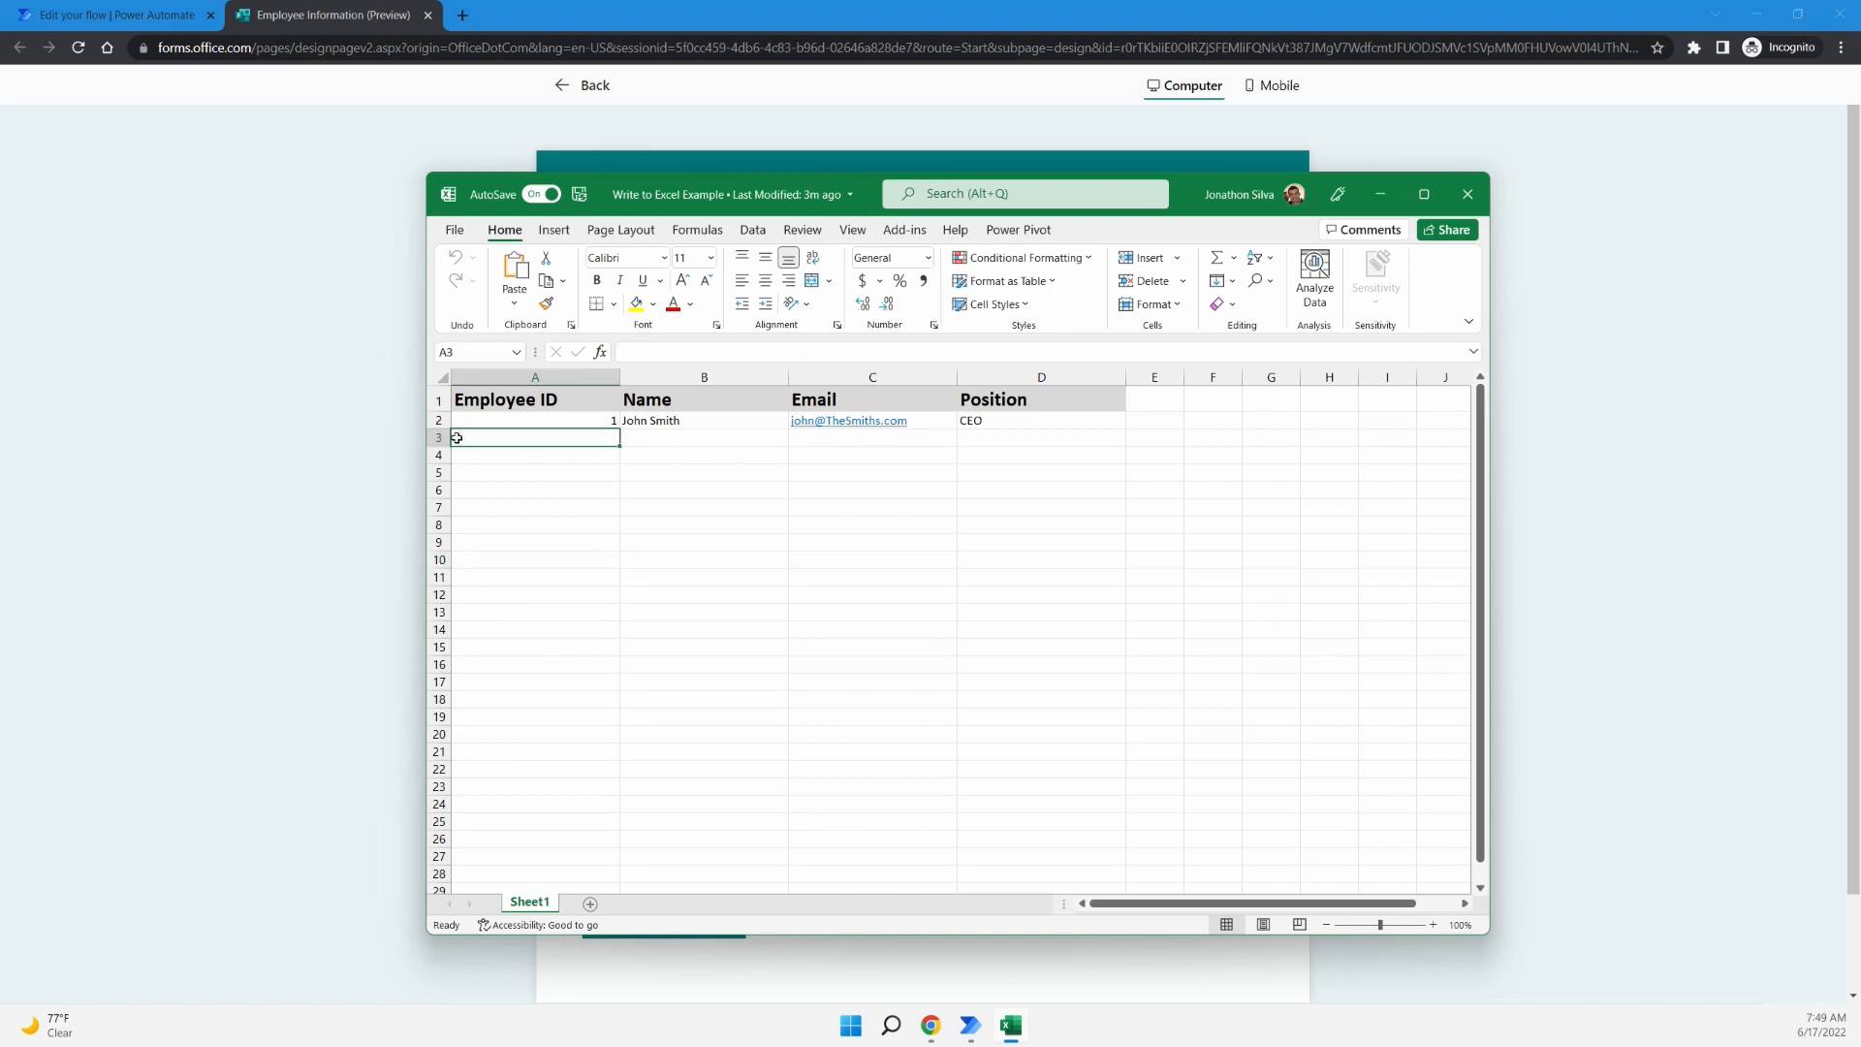
drag(503, 442, 978, 437)
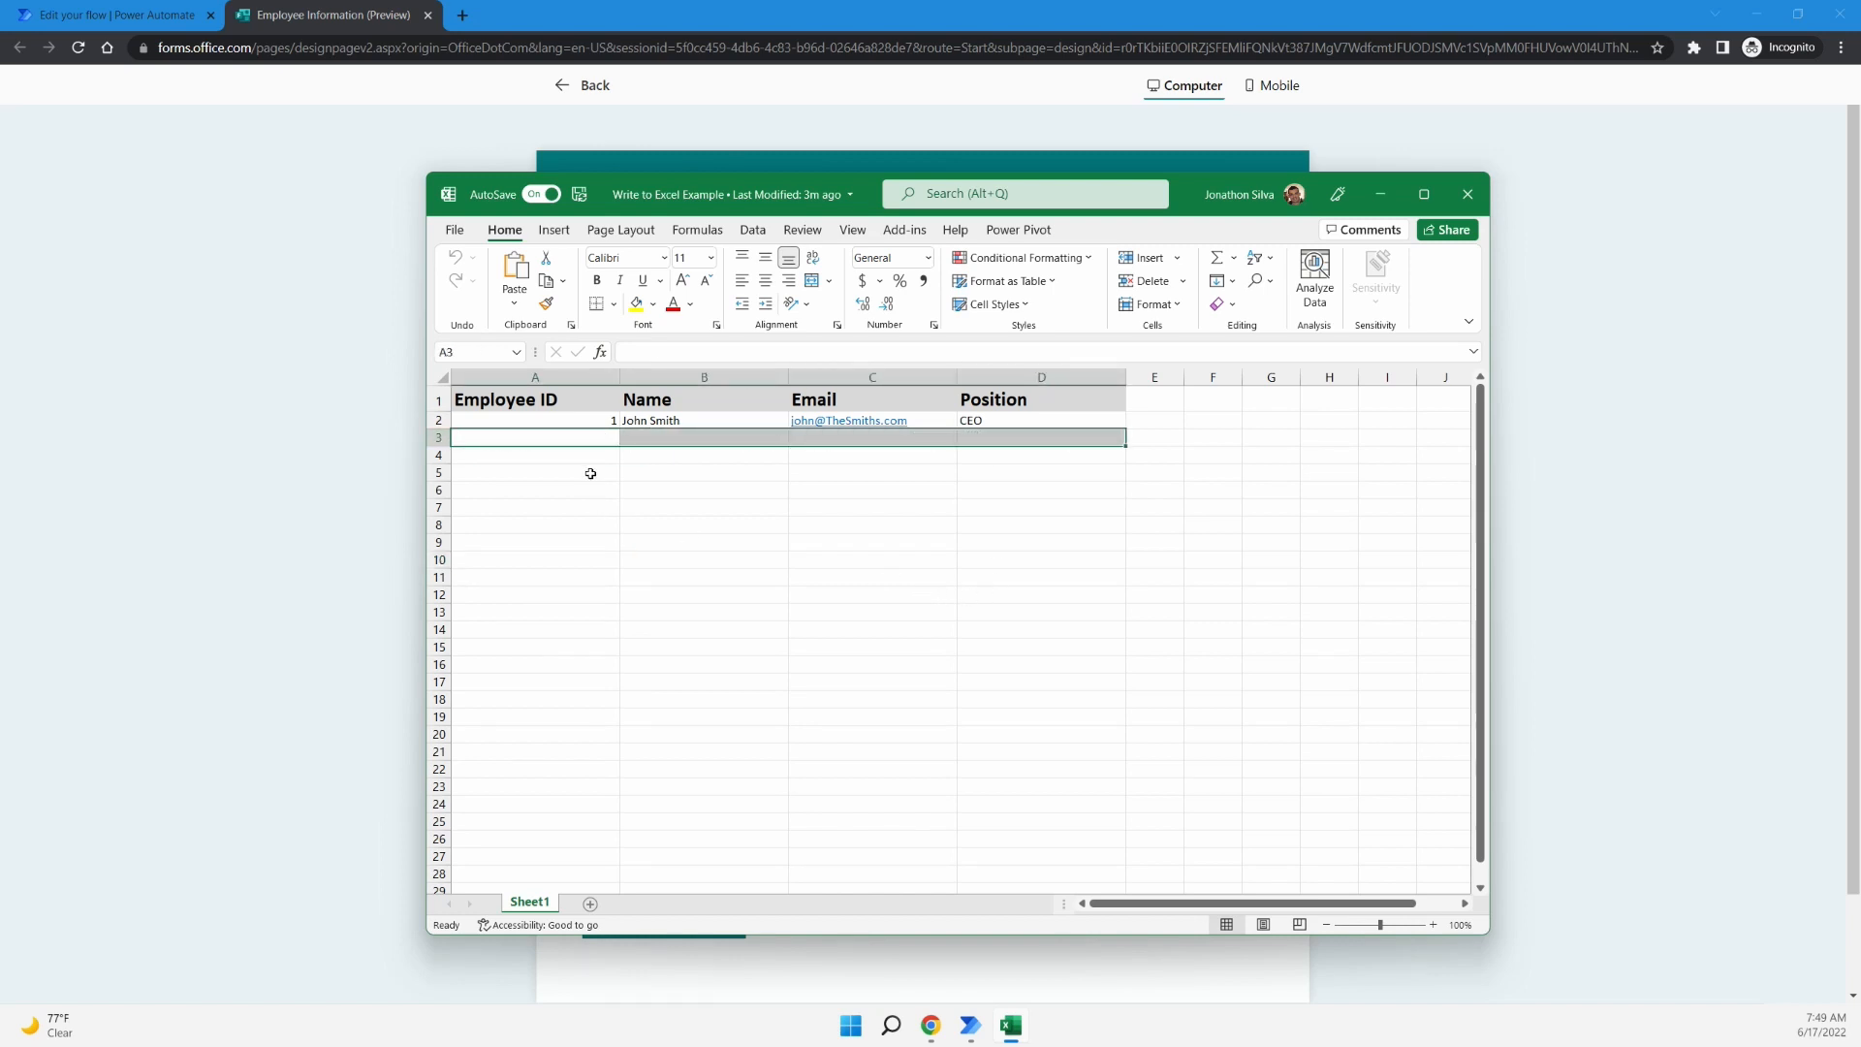
click(597, 454)
drag(684, 459, 1009, 452)
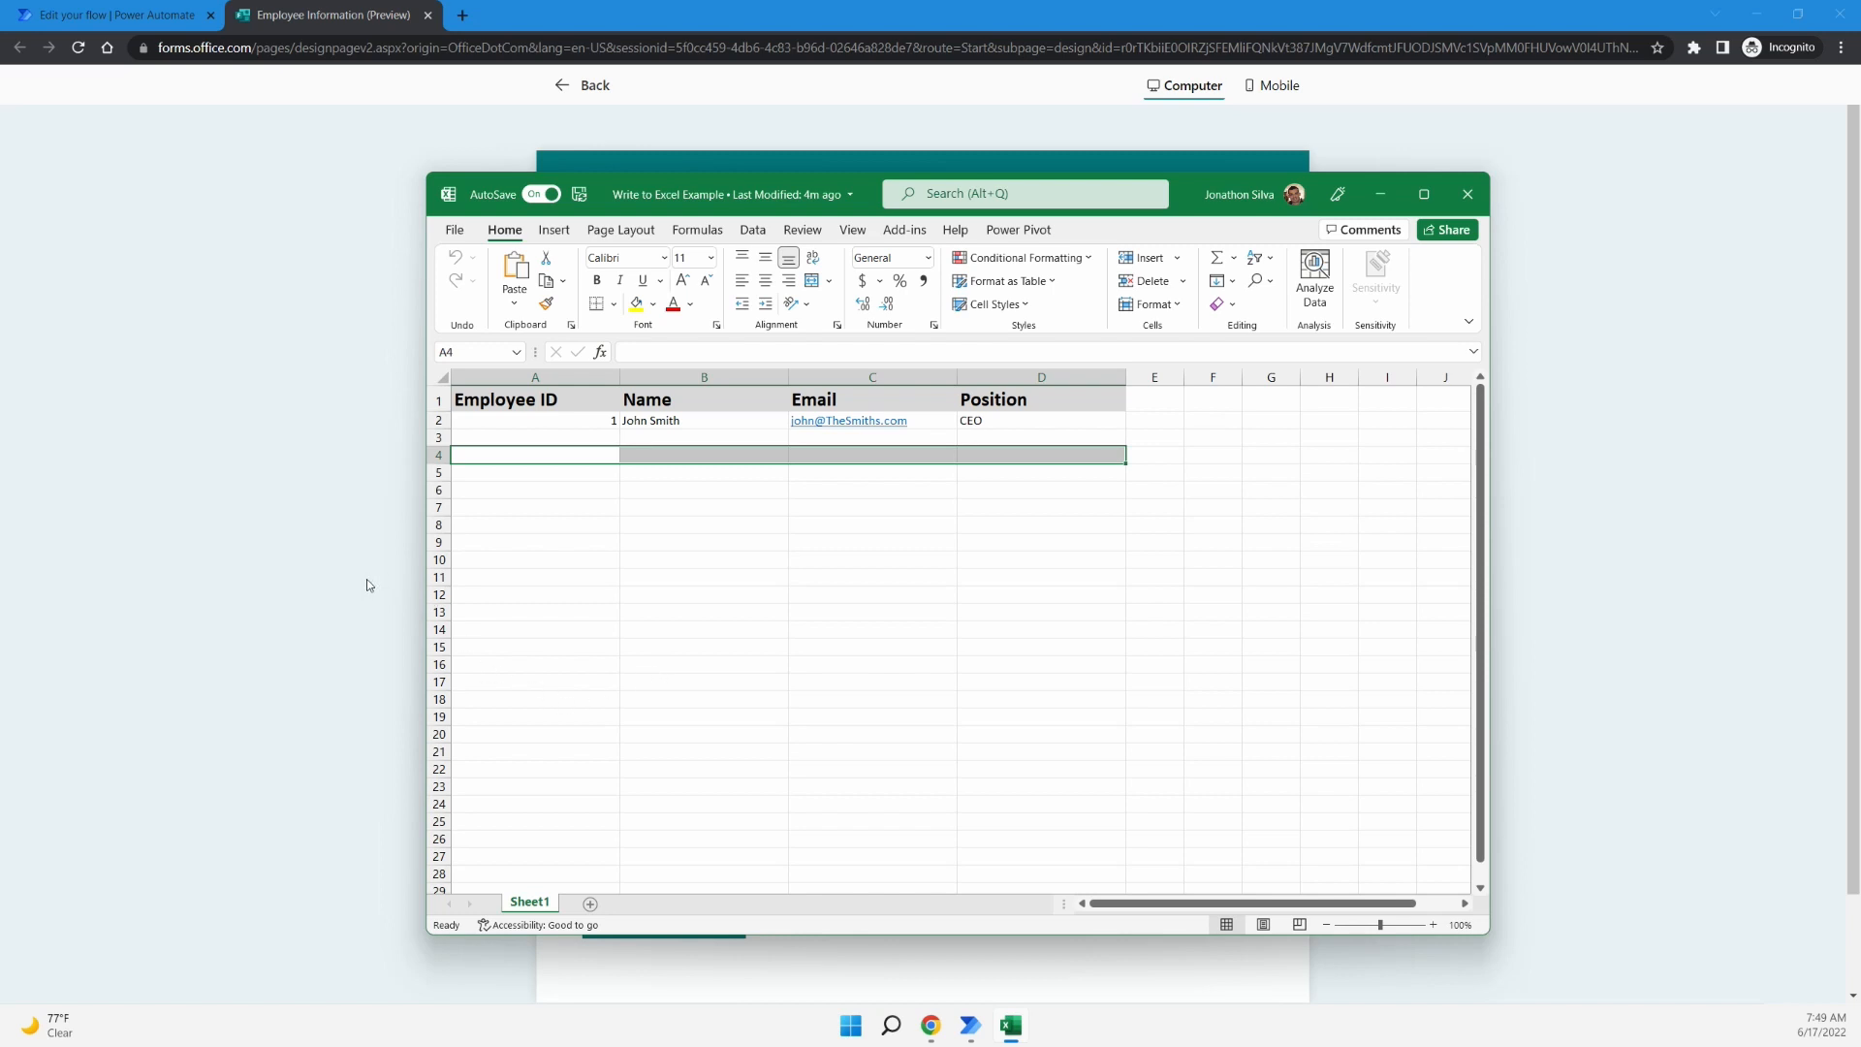
click(229, 593)
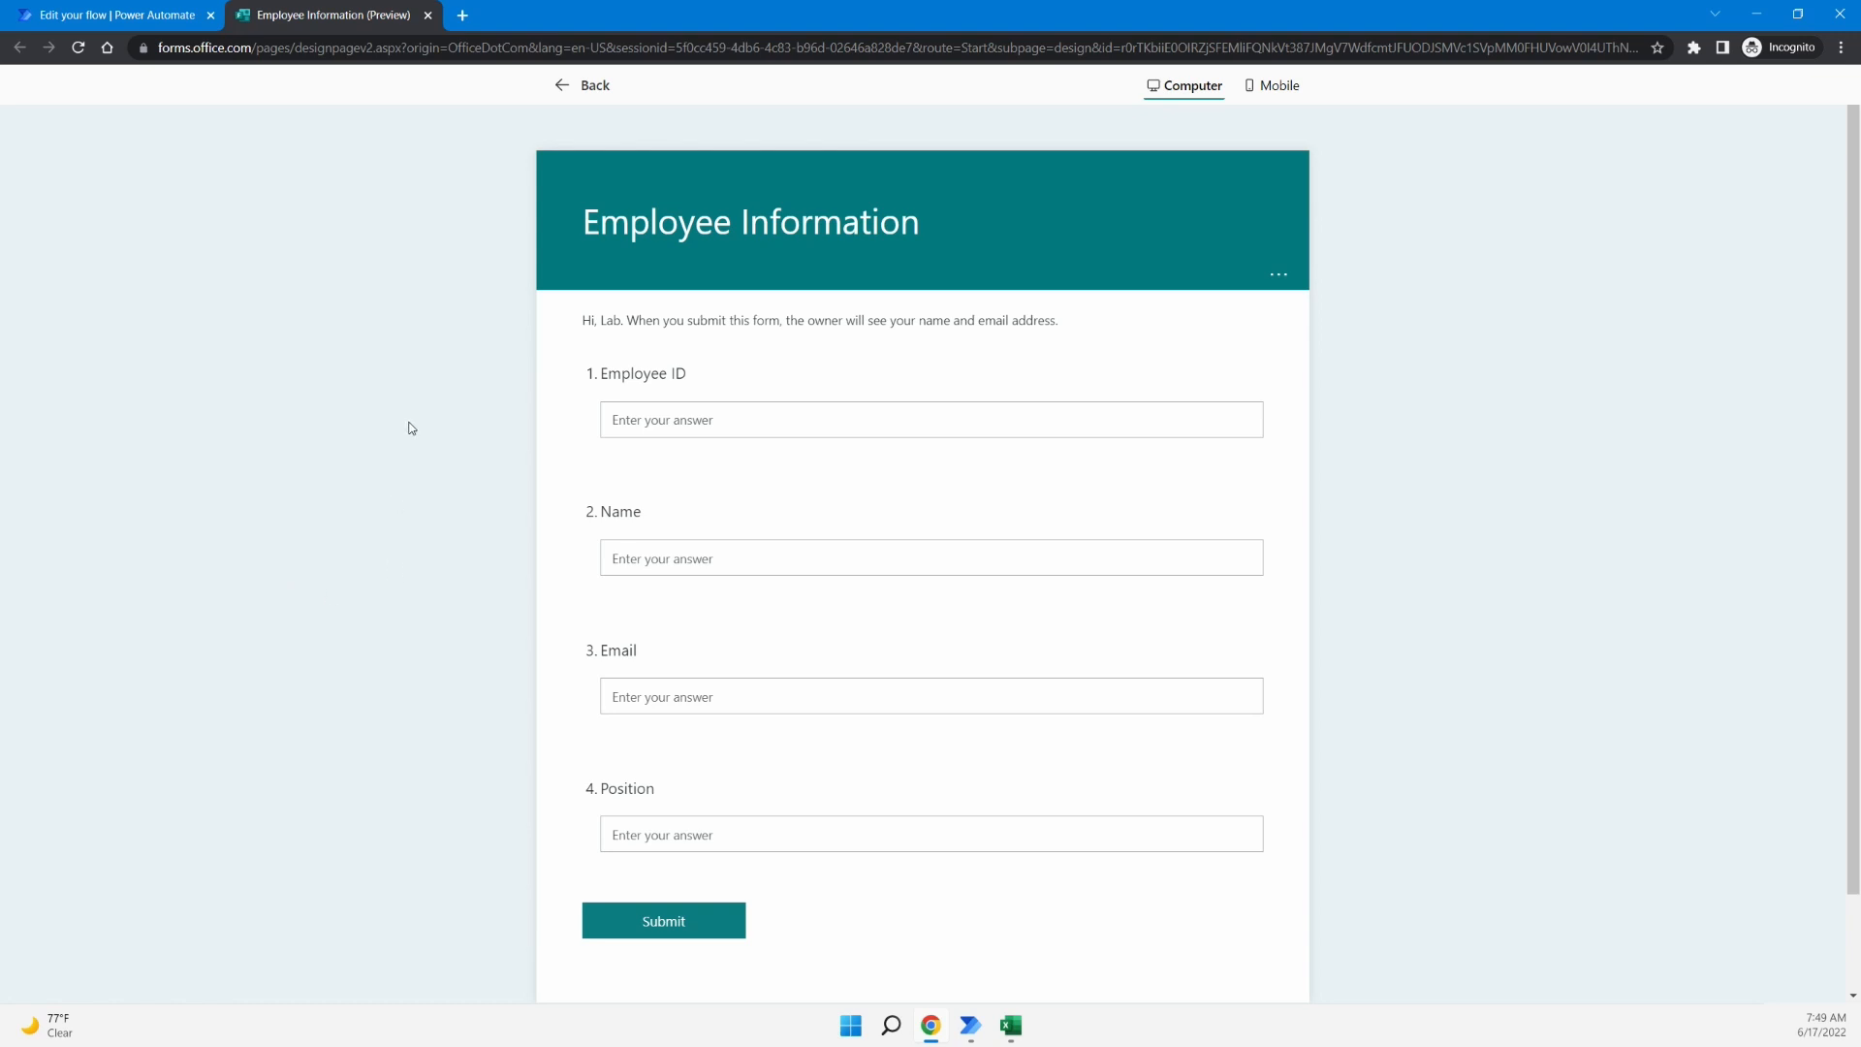
click(125, 21)
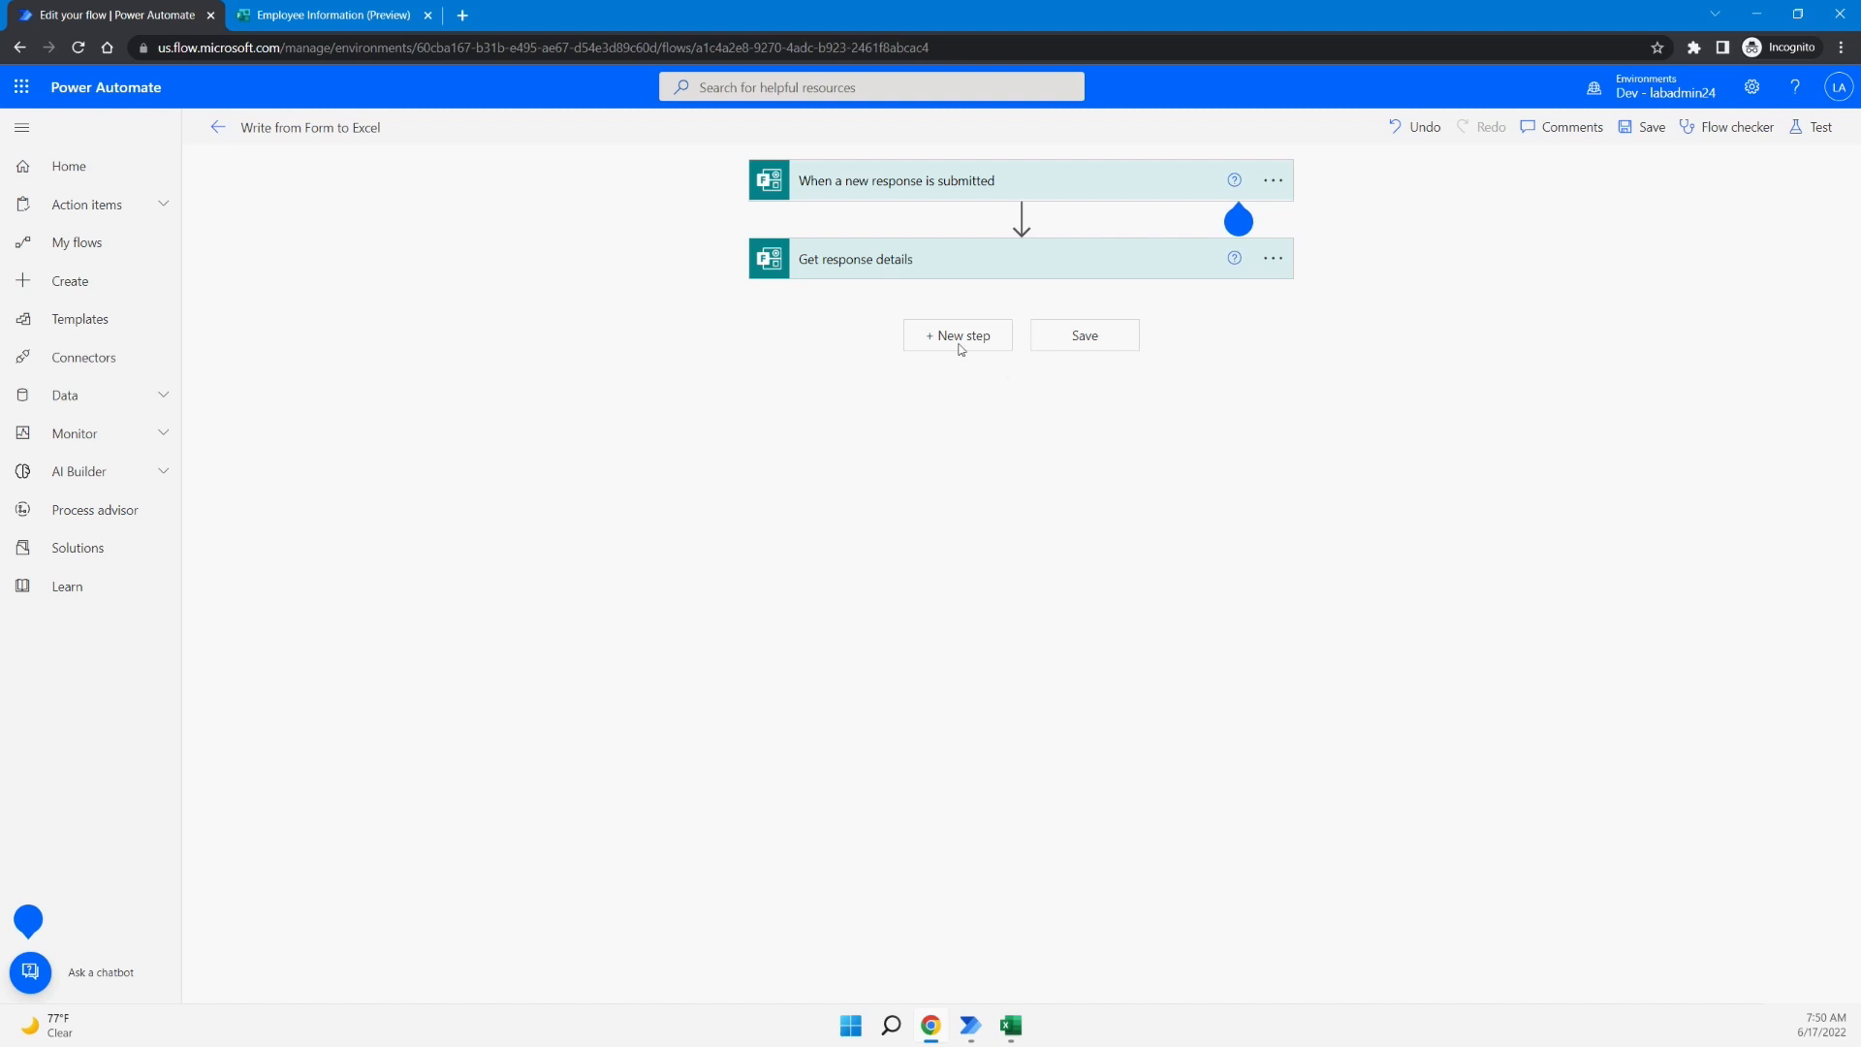
- Expand the form trigger and Get response details cards to show the Employee Information form settings
click(930, 193)
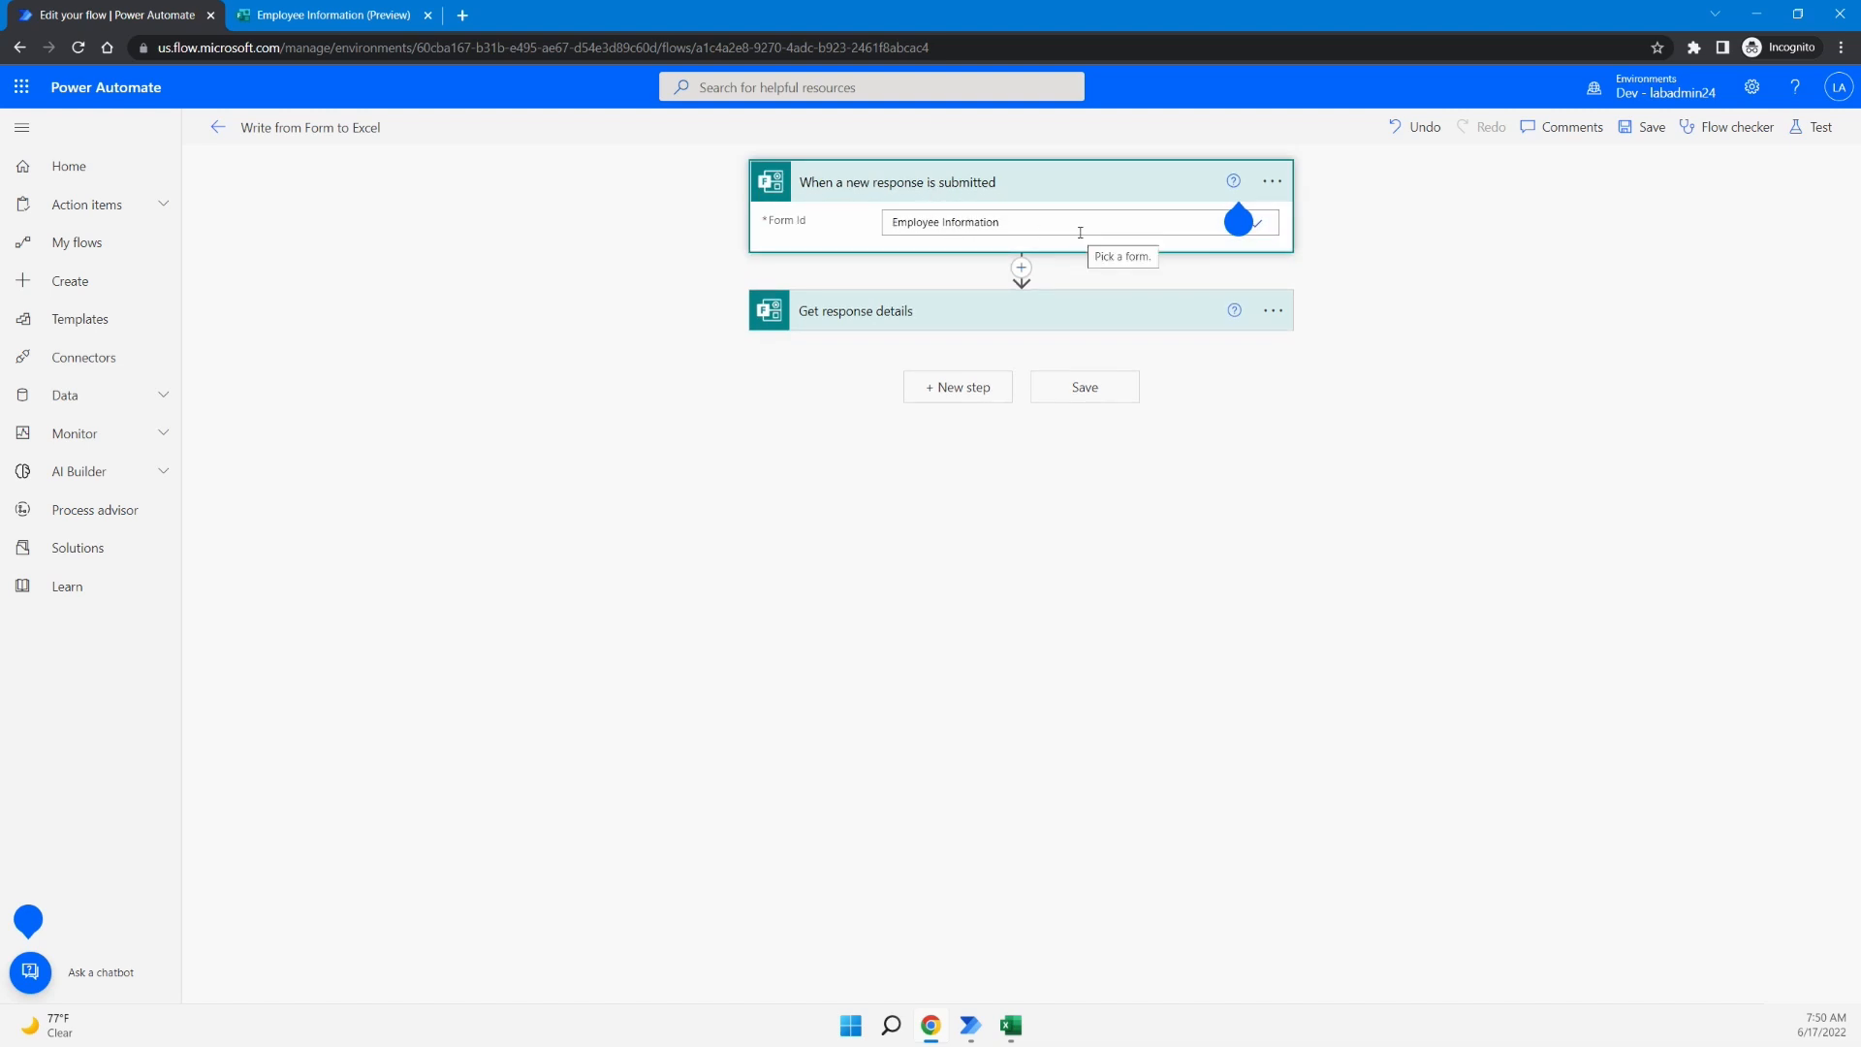
click(1085, 320)
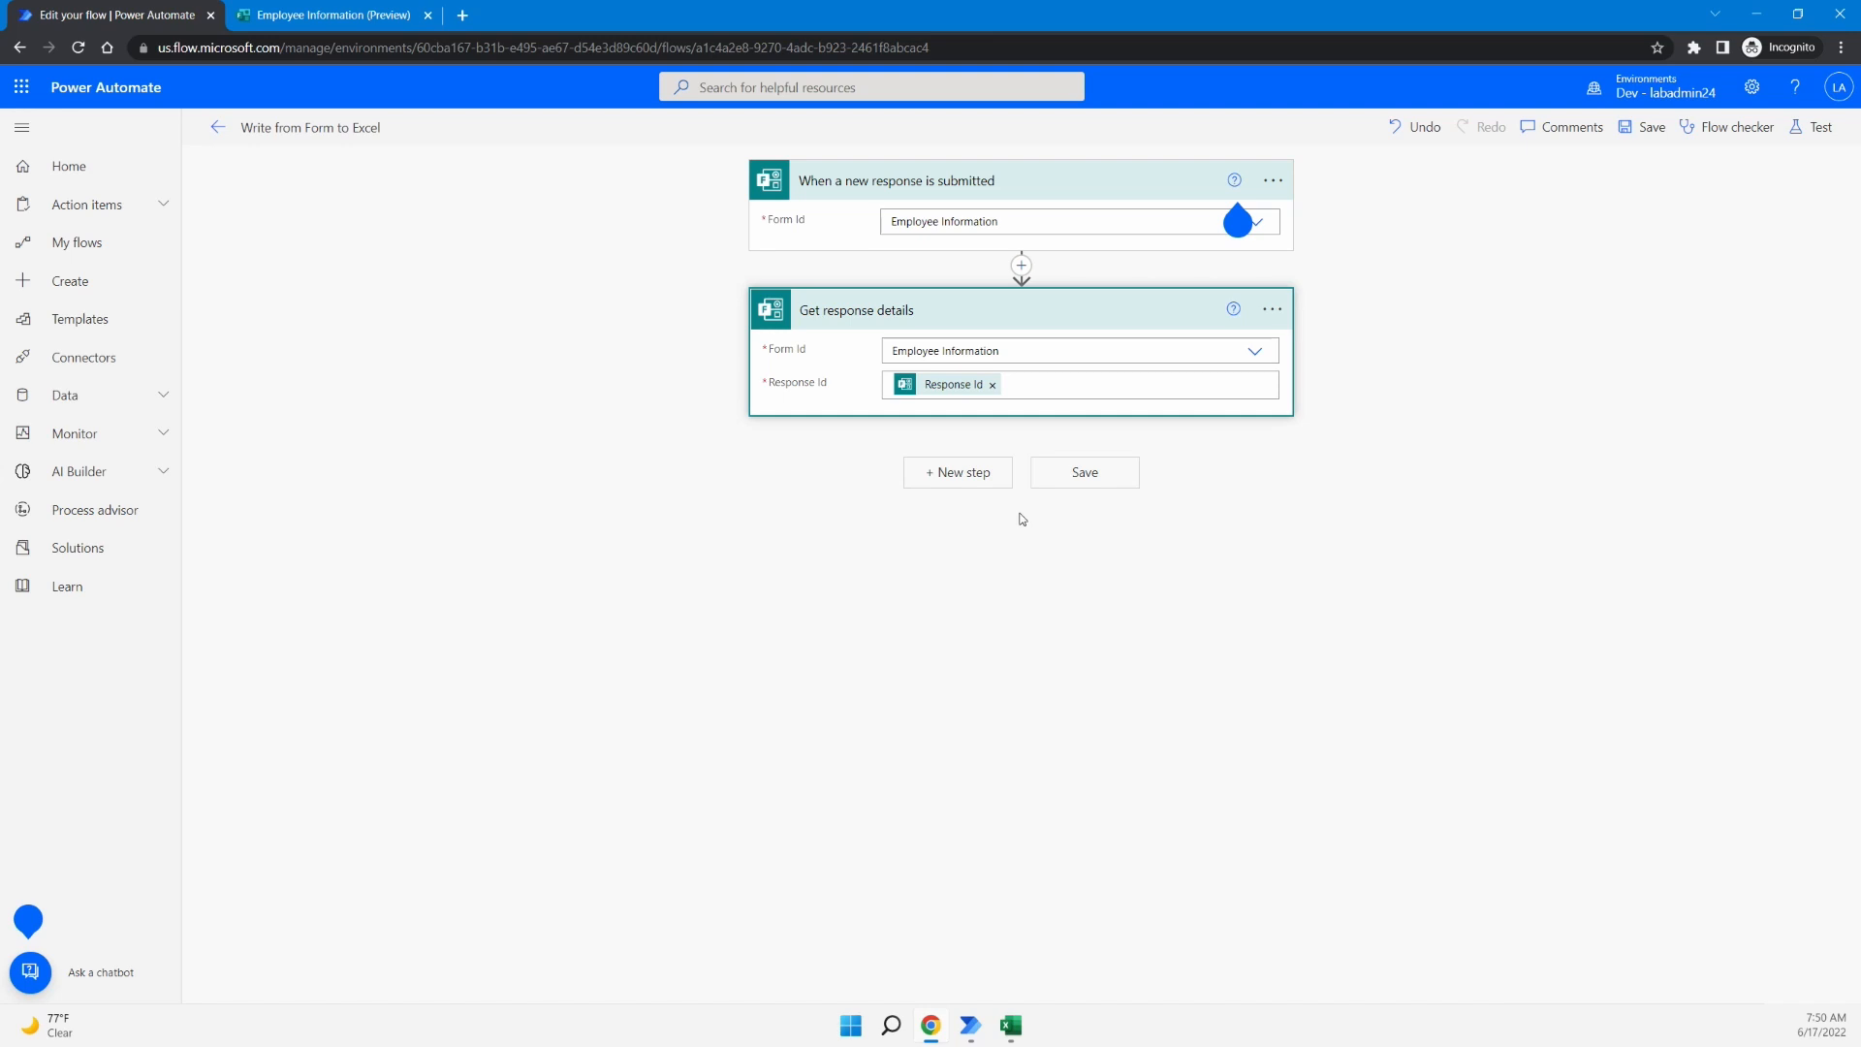
click(1755, 21)
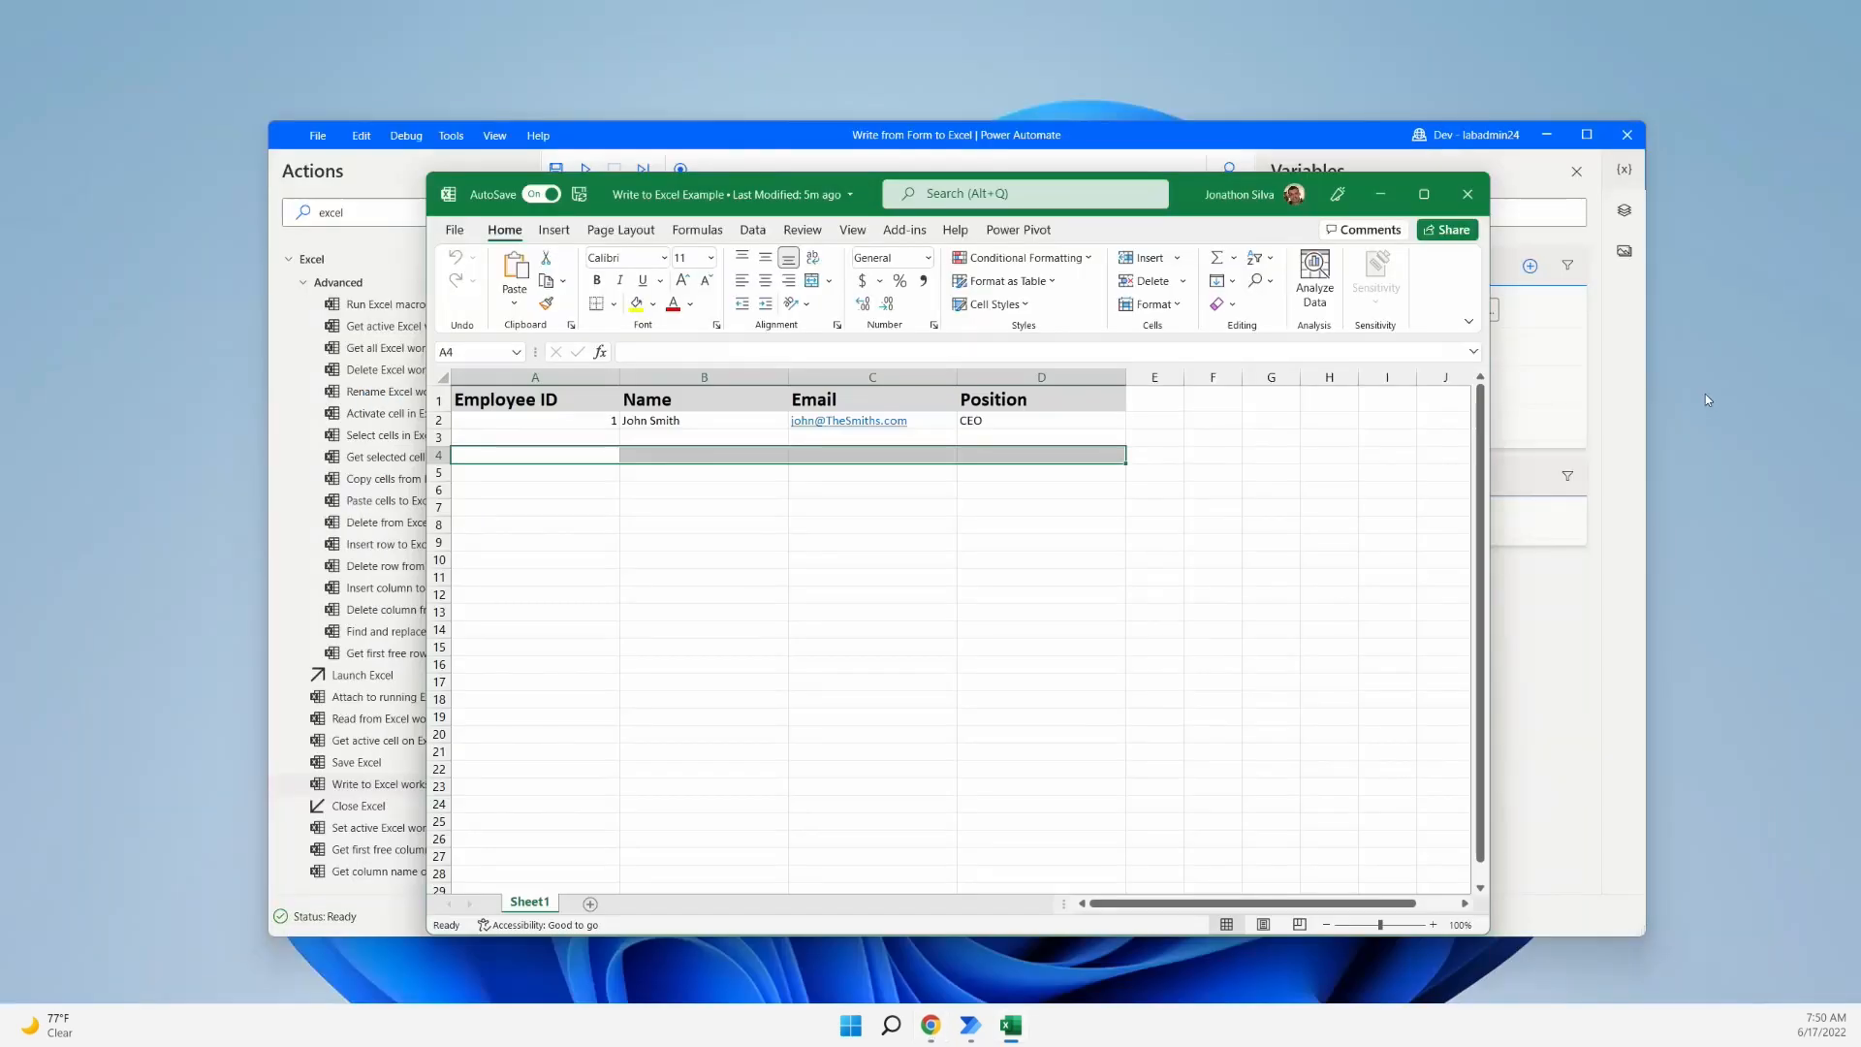
- Maximize the Write from Form to Excel desktop flow and filter the actions list by 'excel'
click(1361, 140)
click(1588, 135)
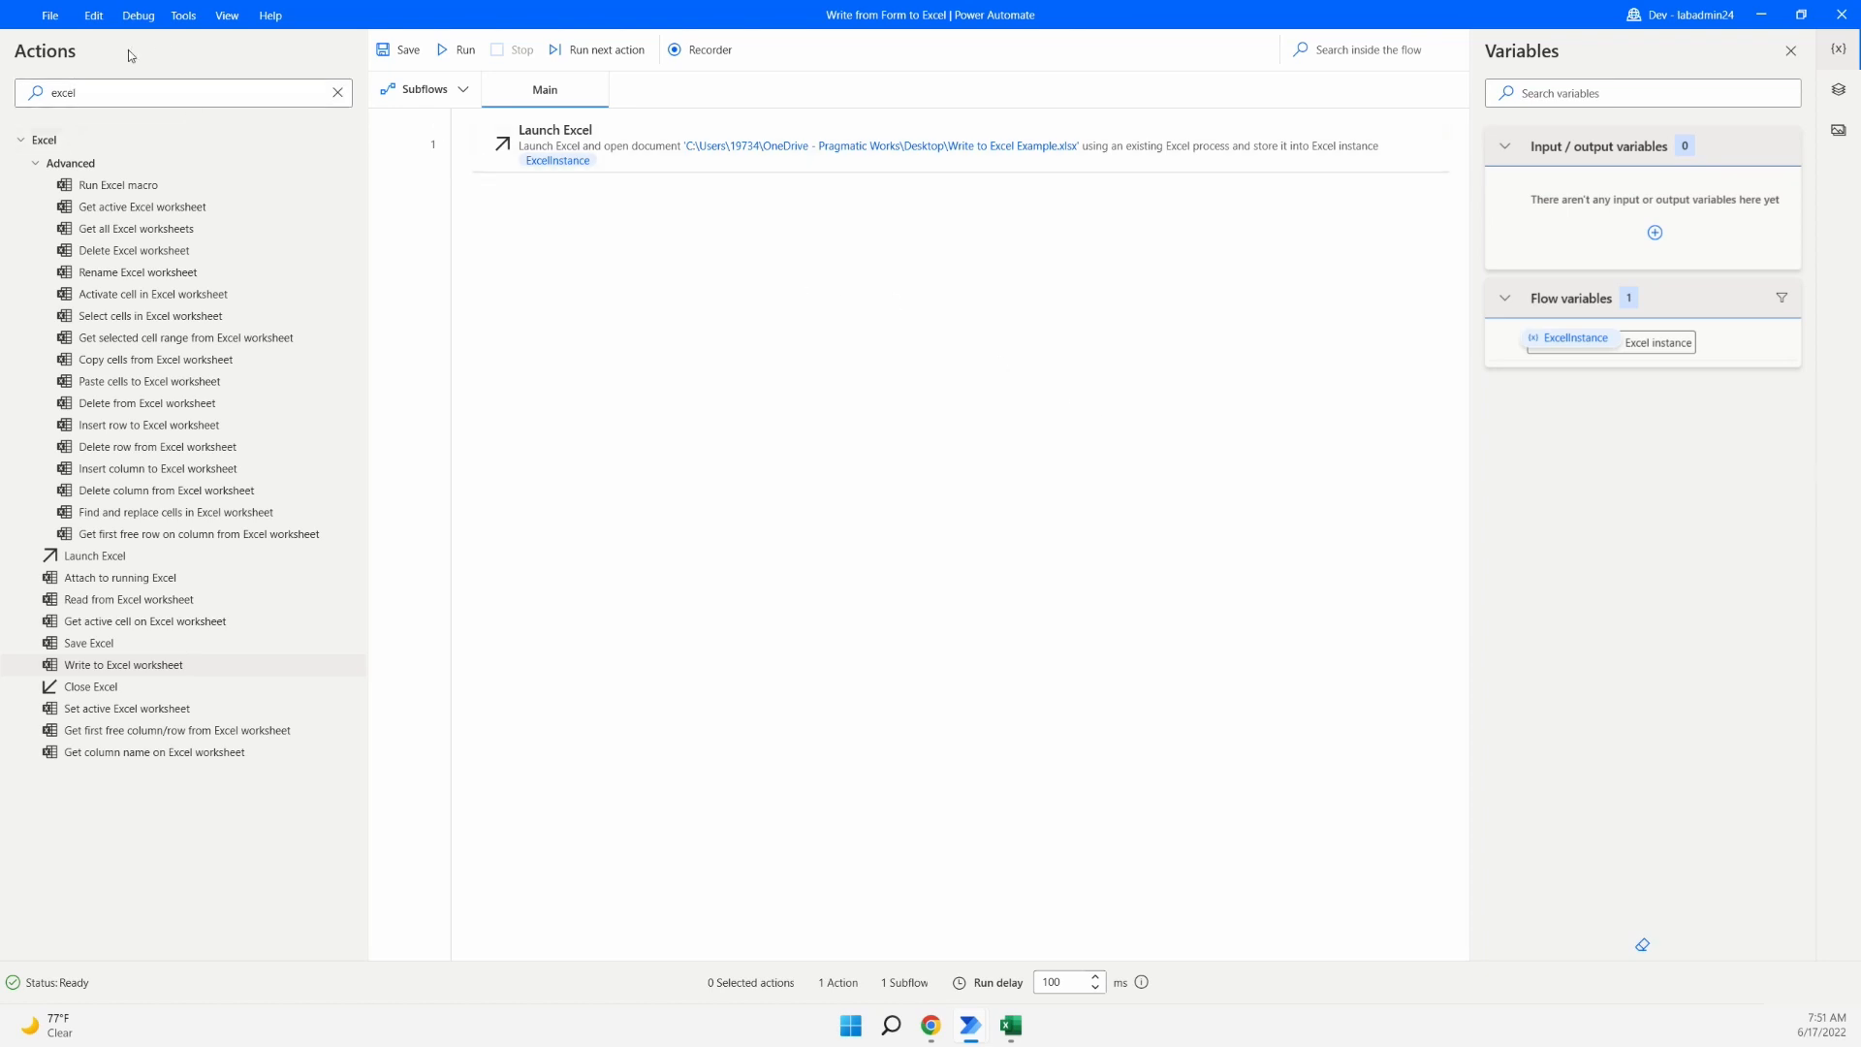
click(338, 92)
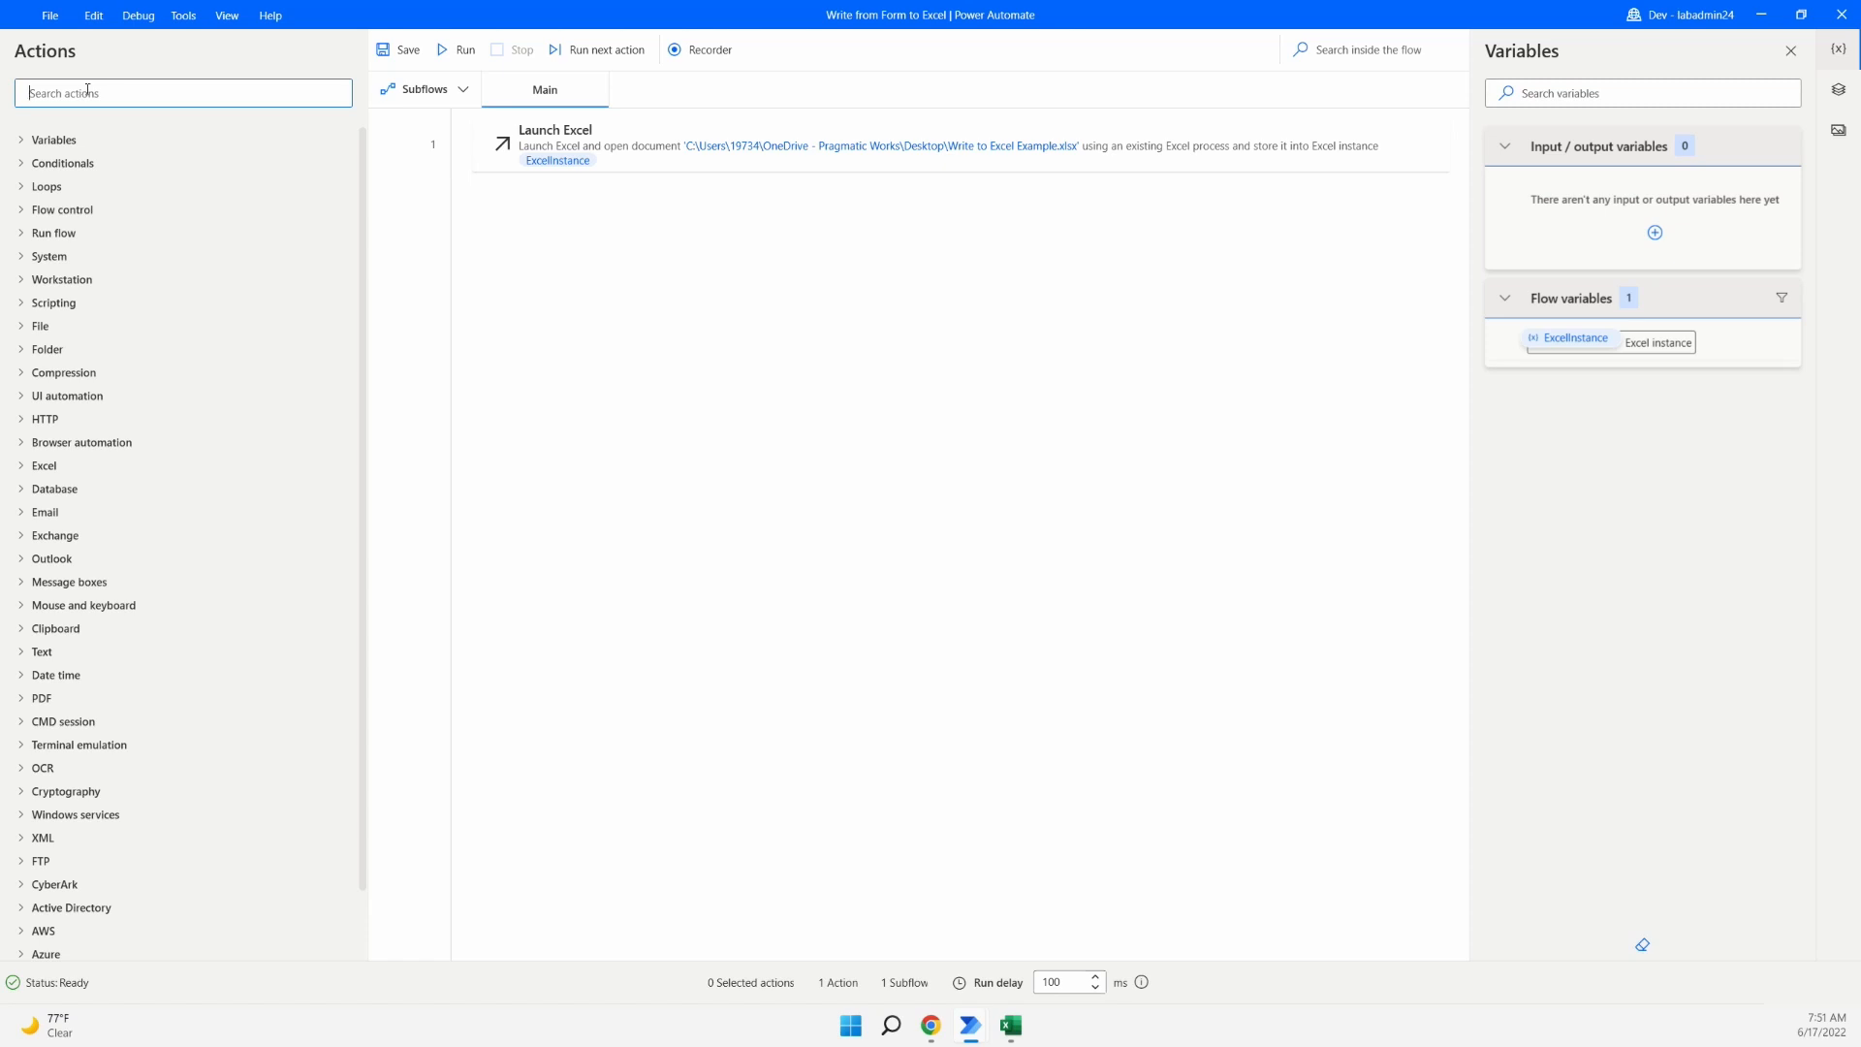
text(excel)
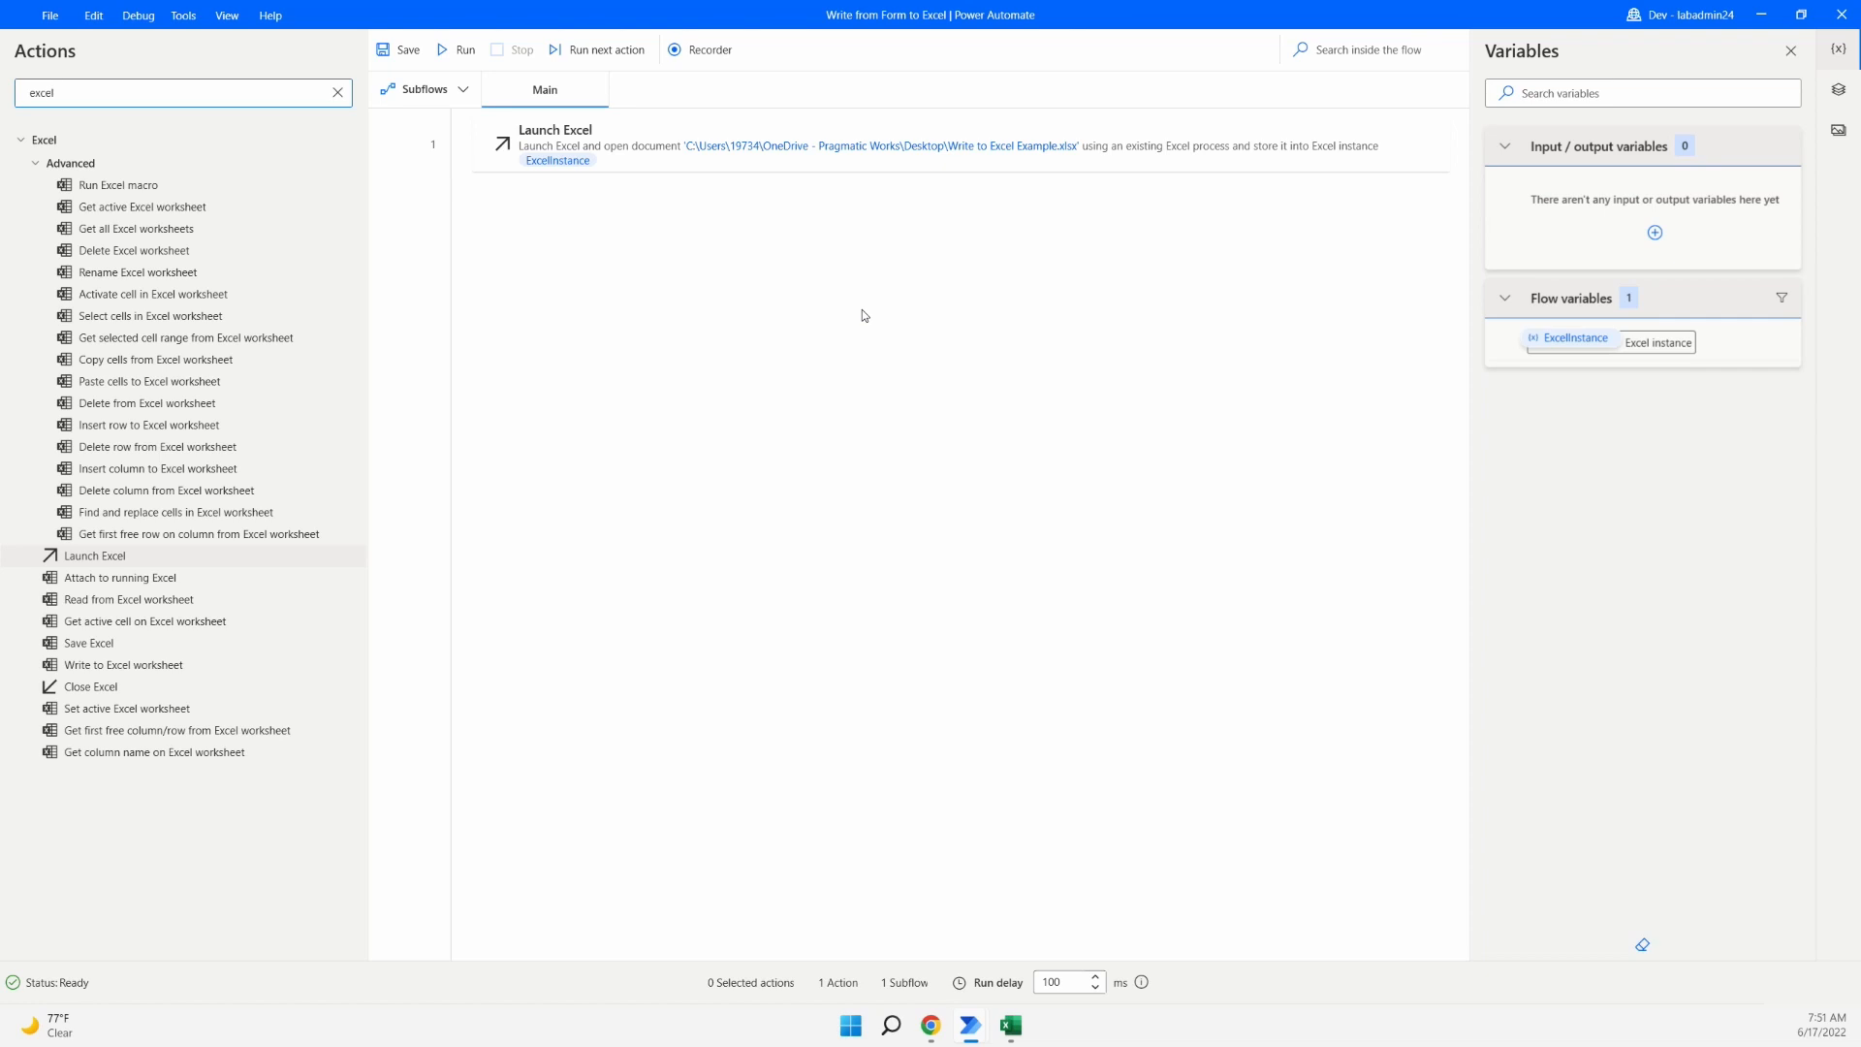
click(1173, 143)
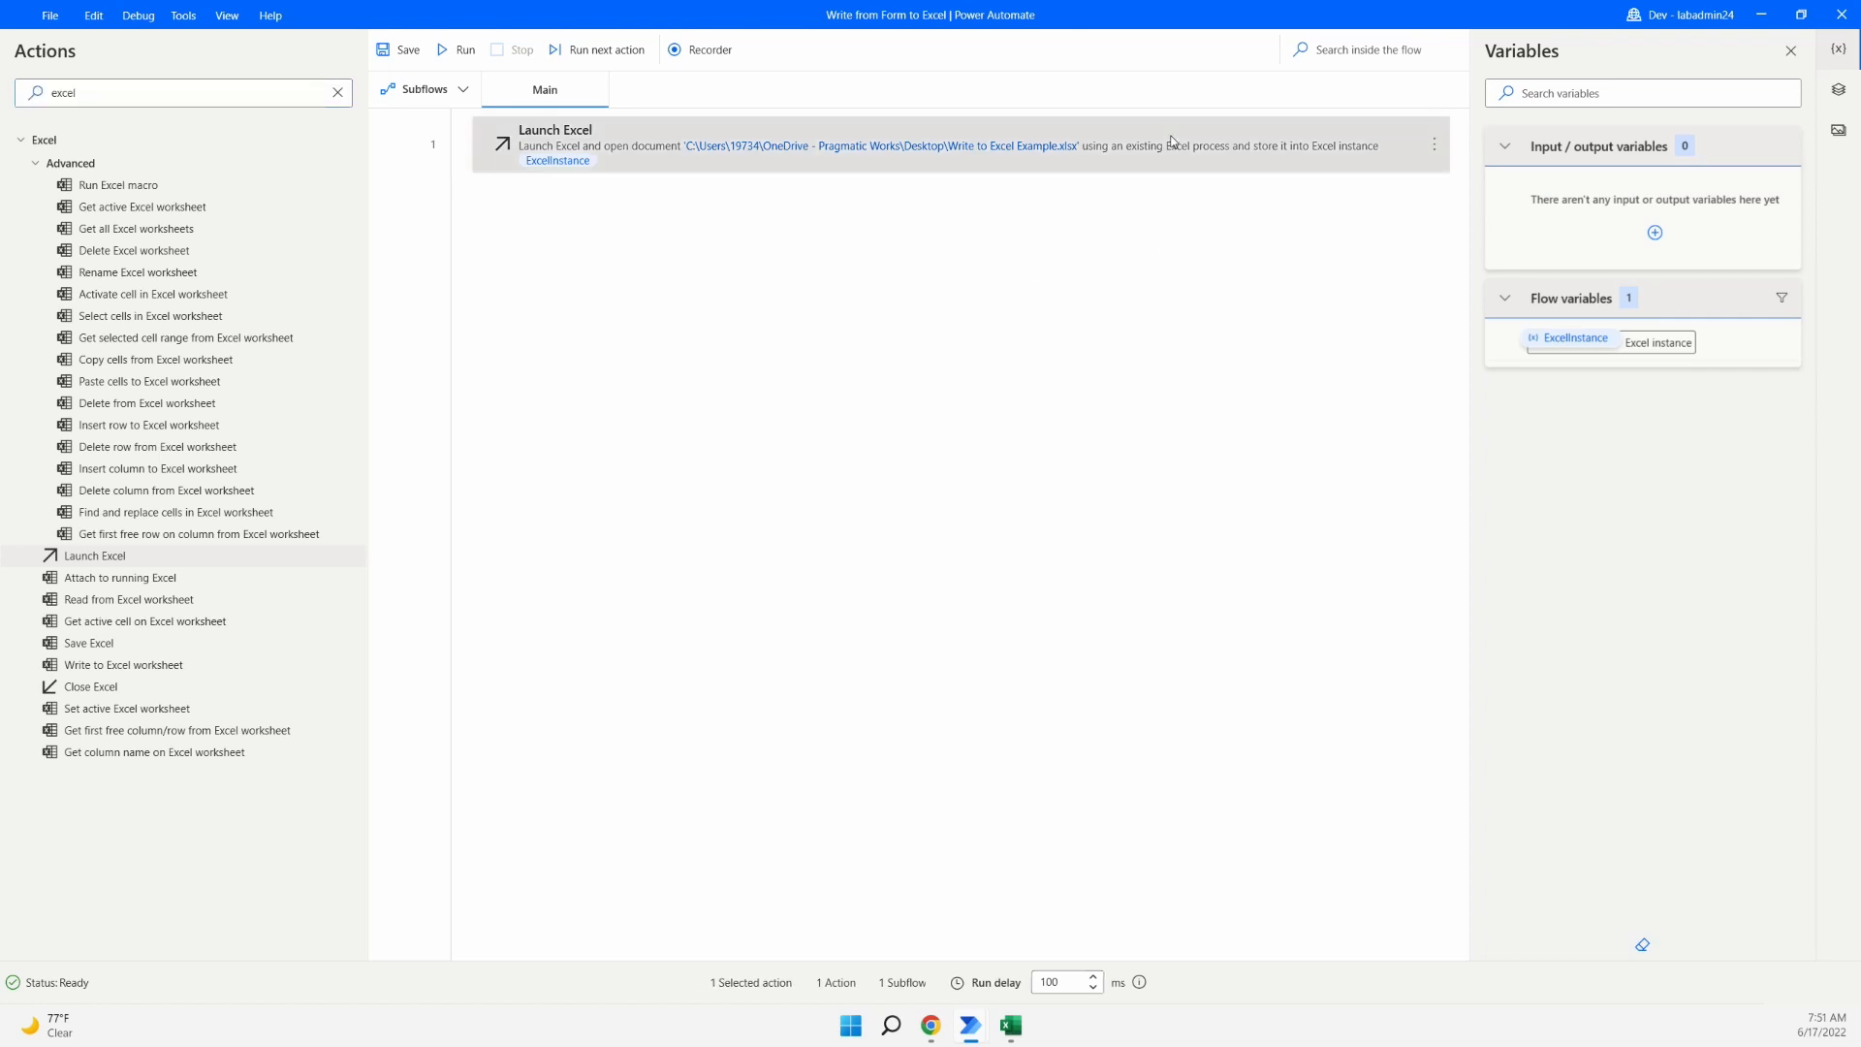
double_click(1173, 143)
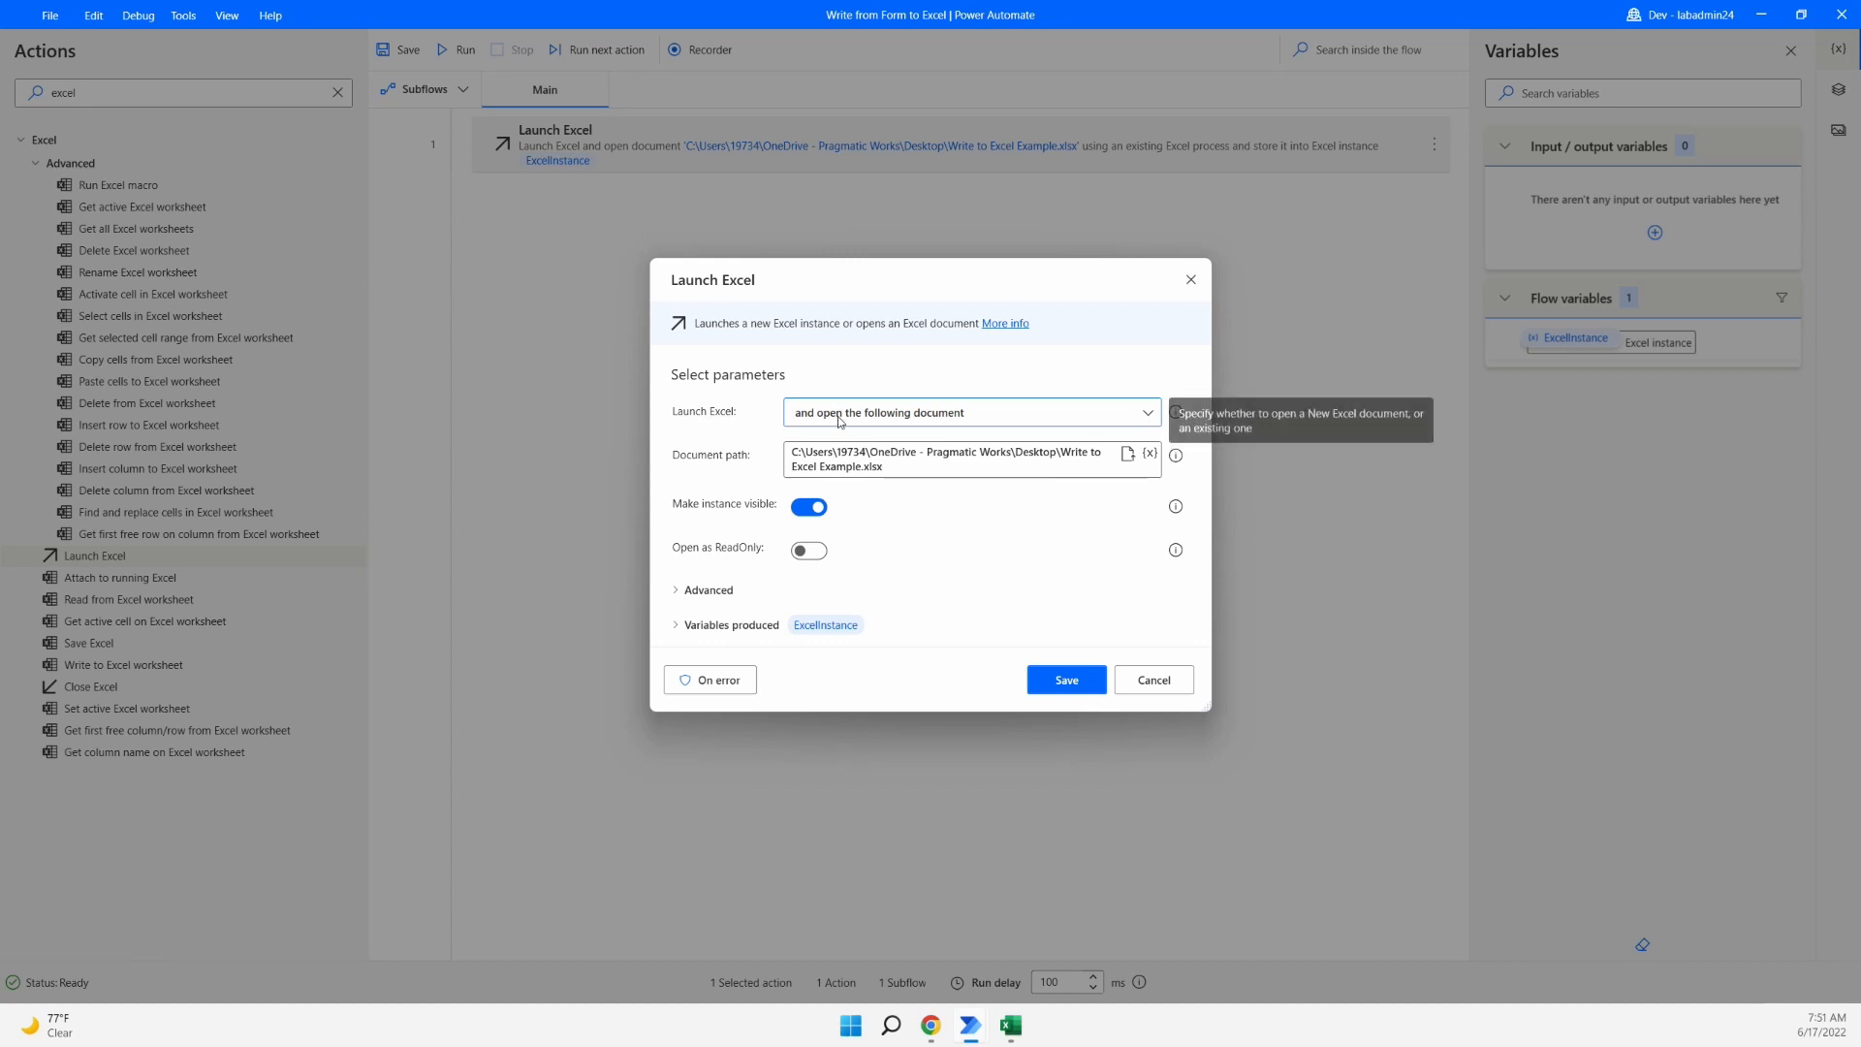
click(1158, 420)
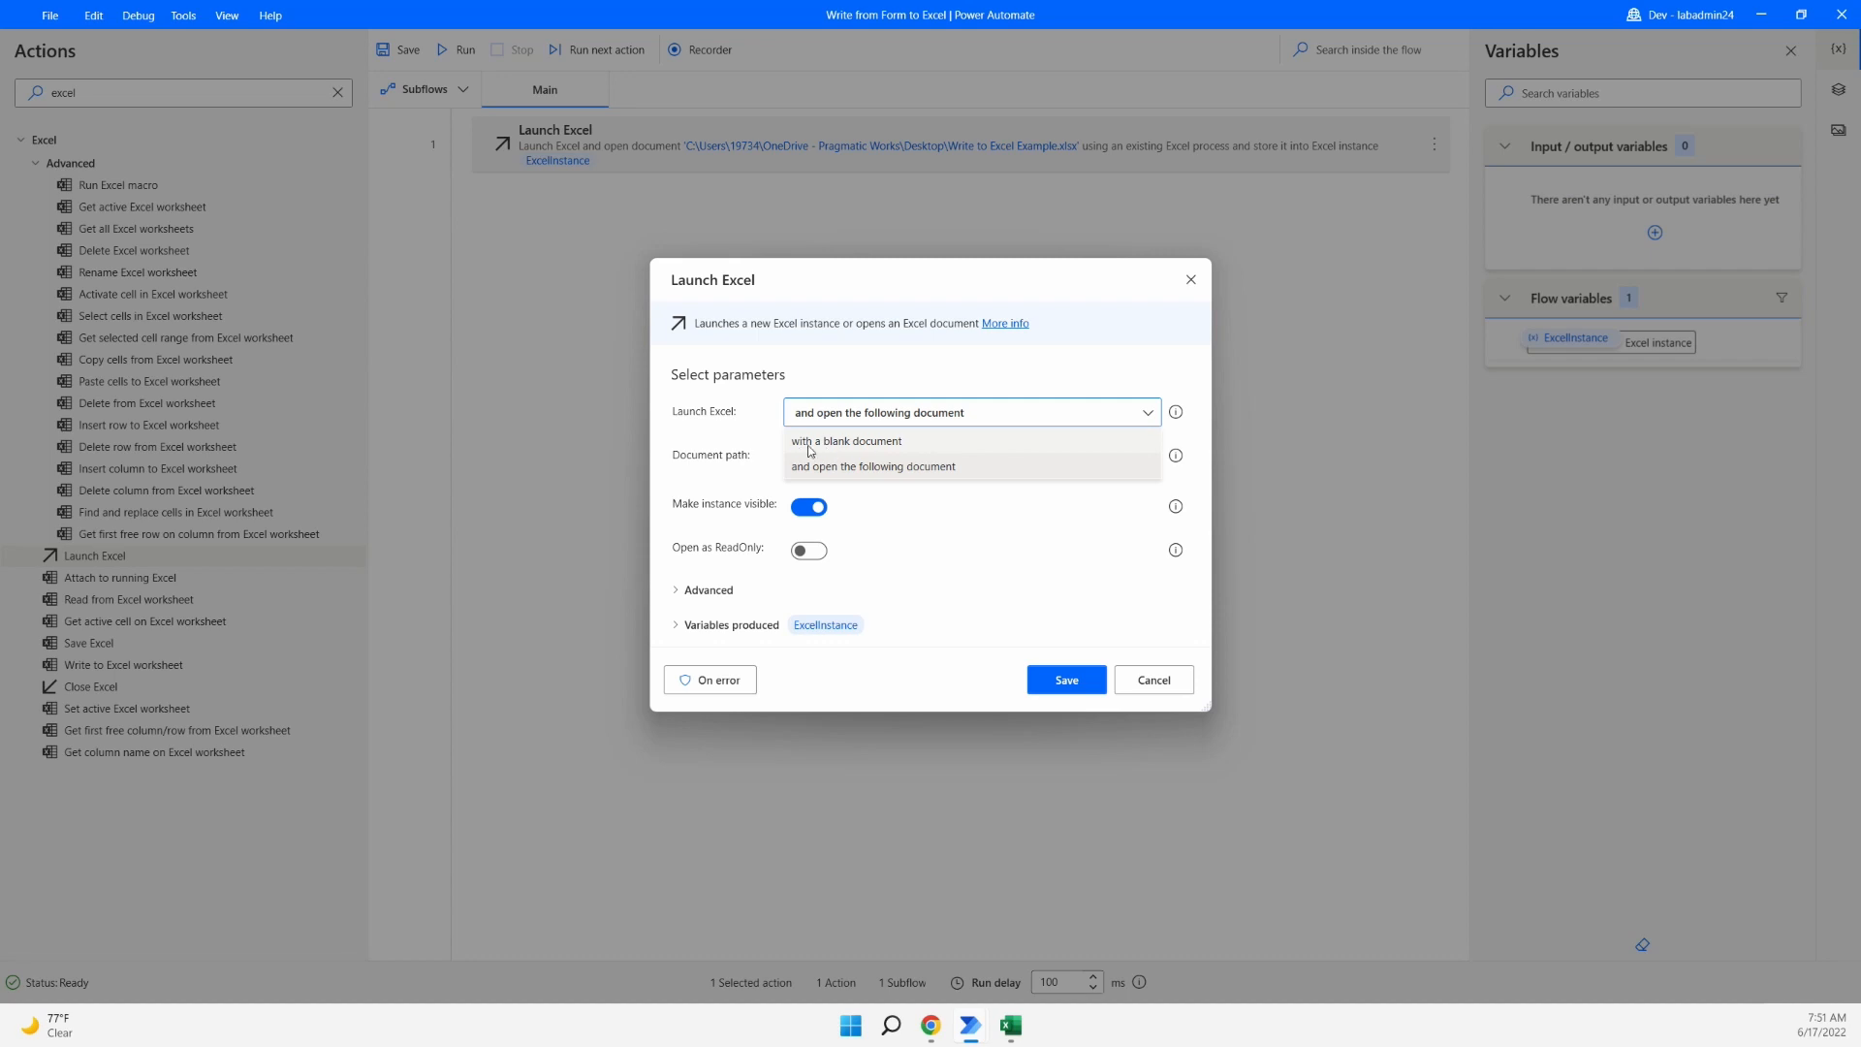
click(957, 531)
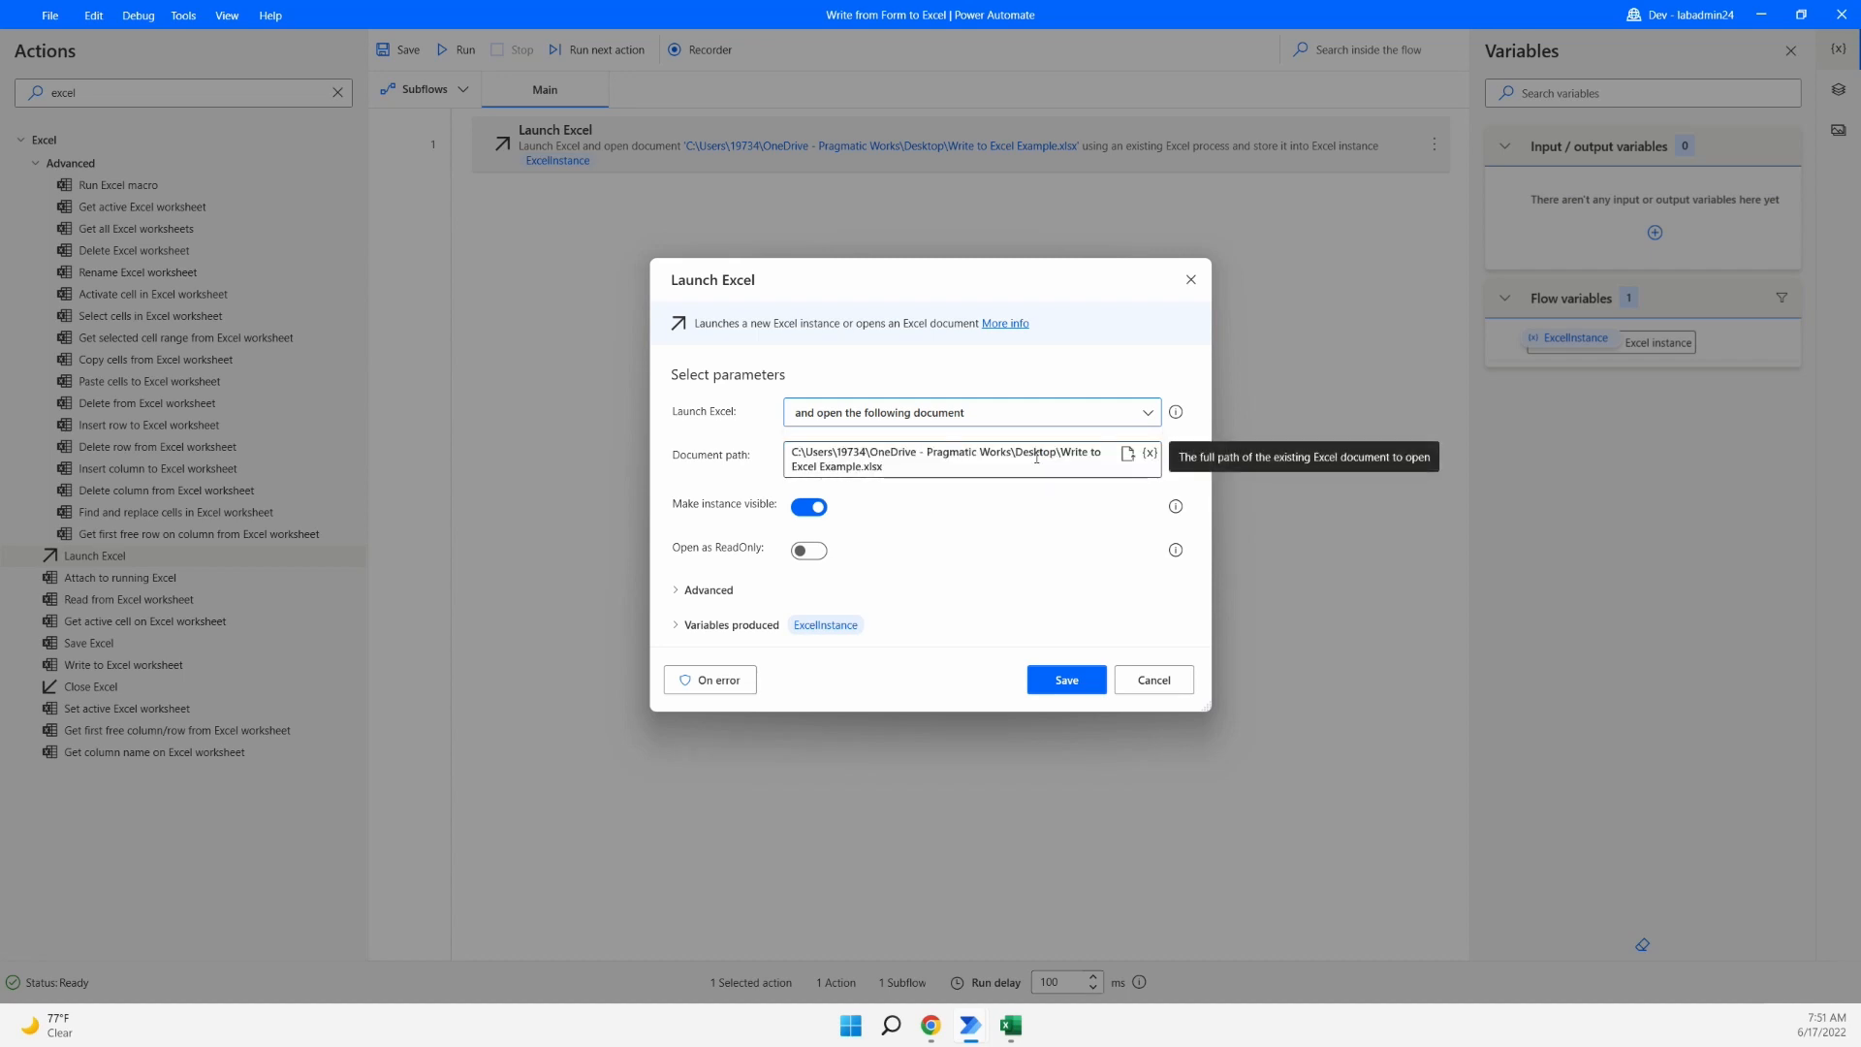
click(1037, 593)
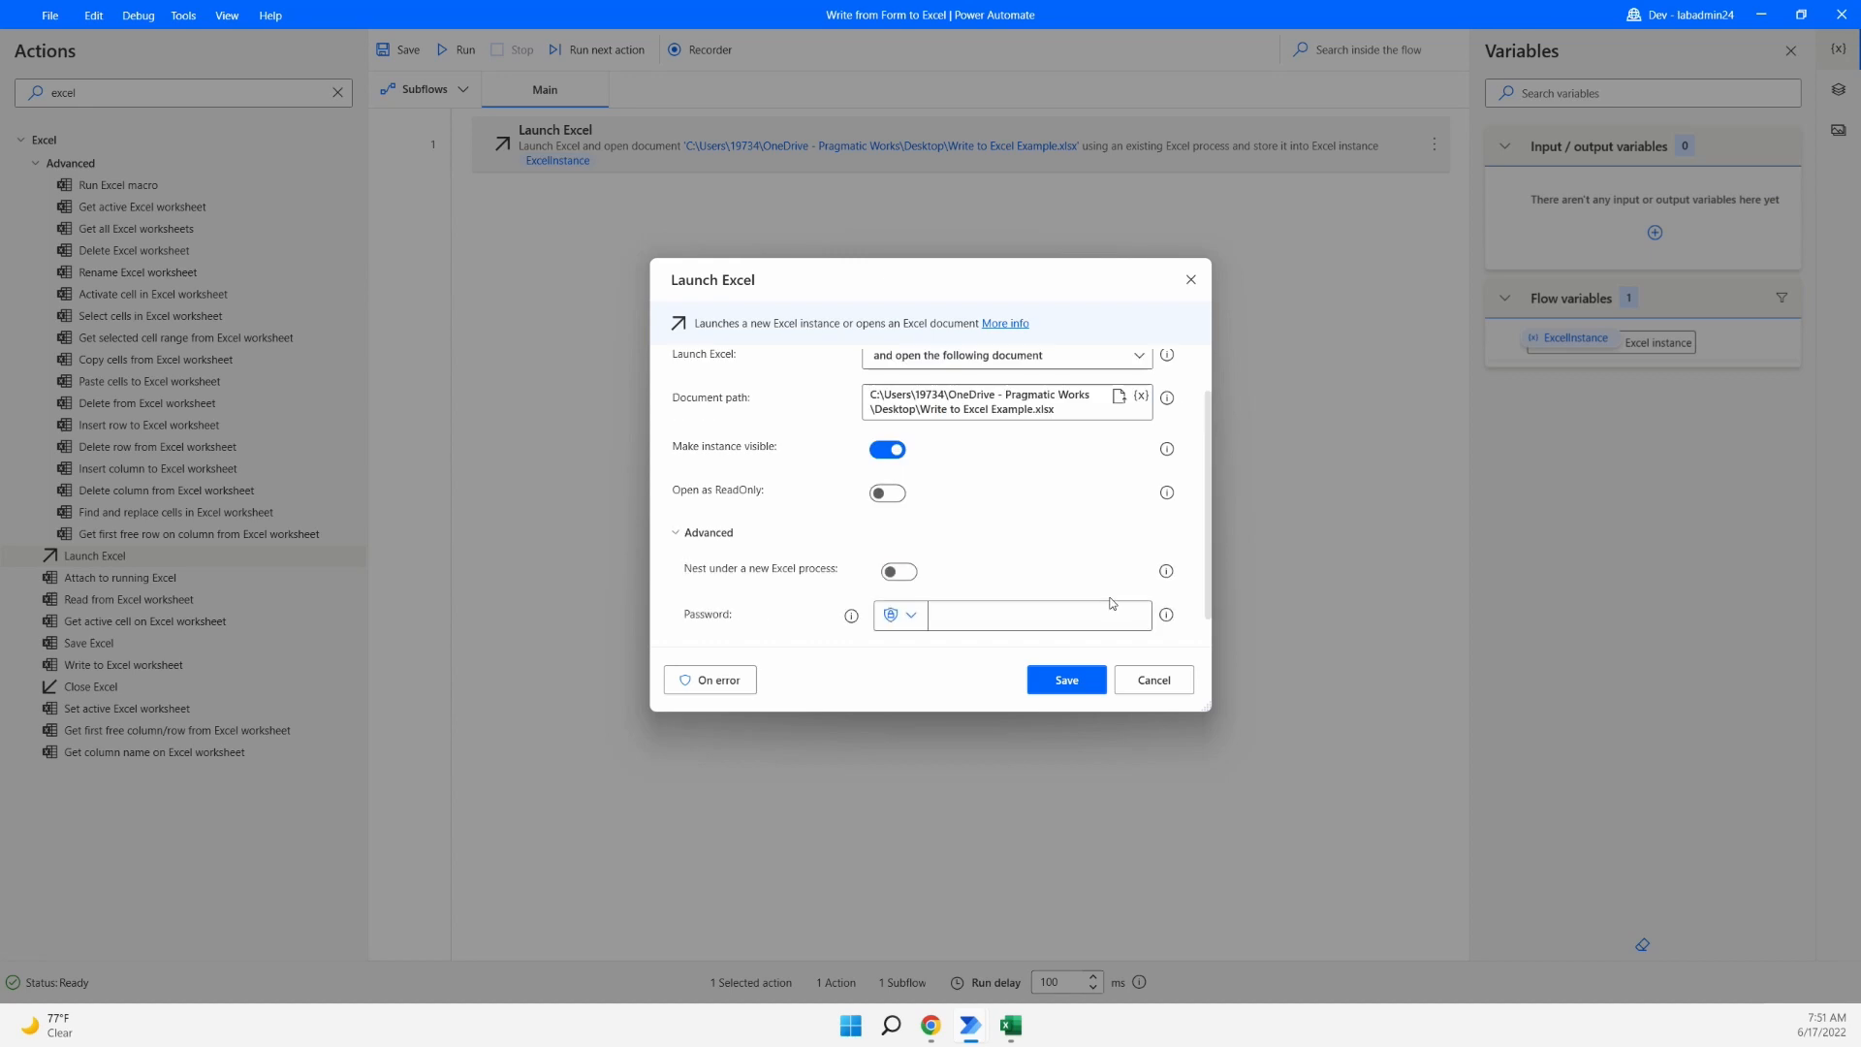
click(678, 533)
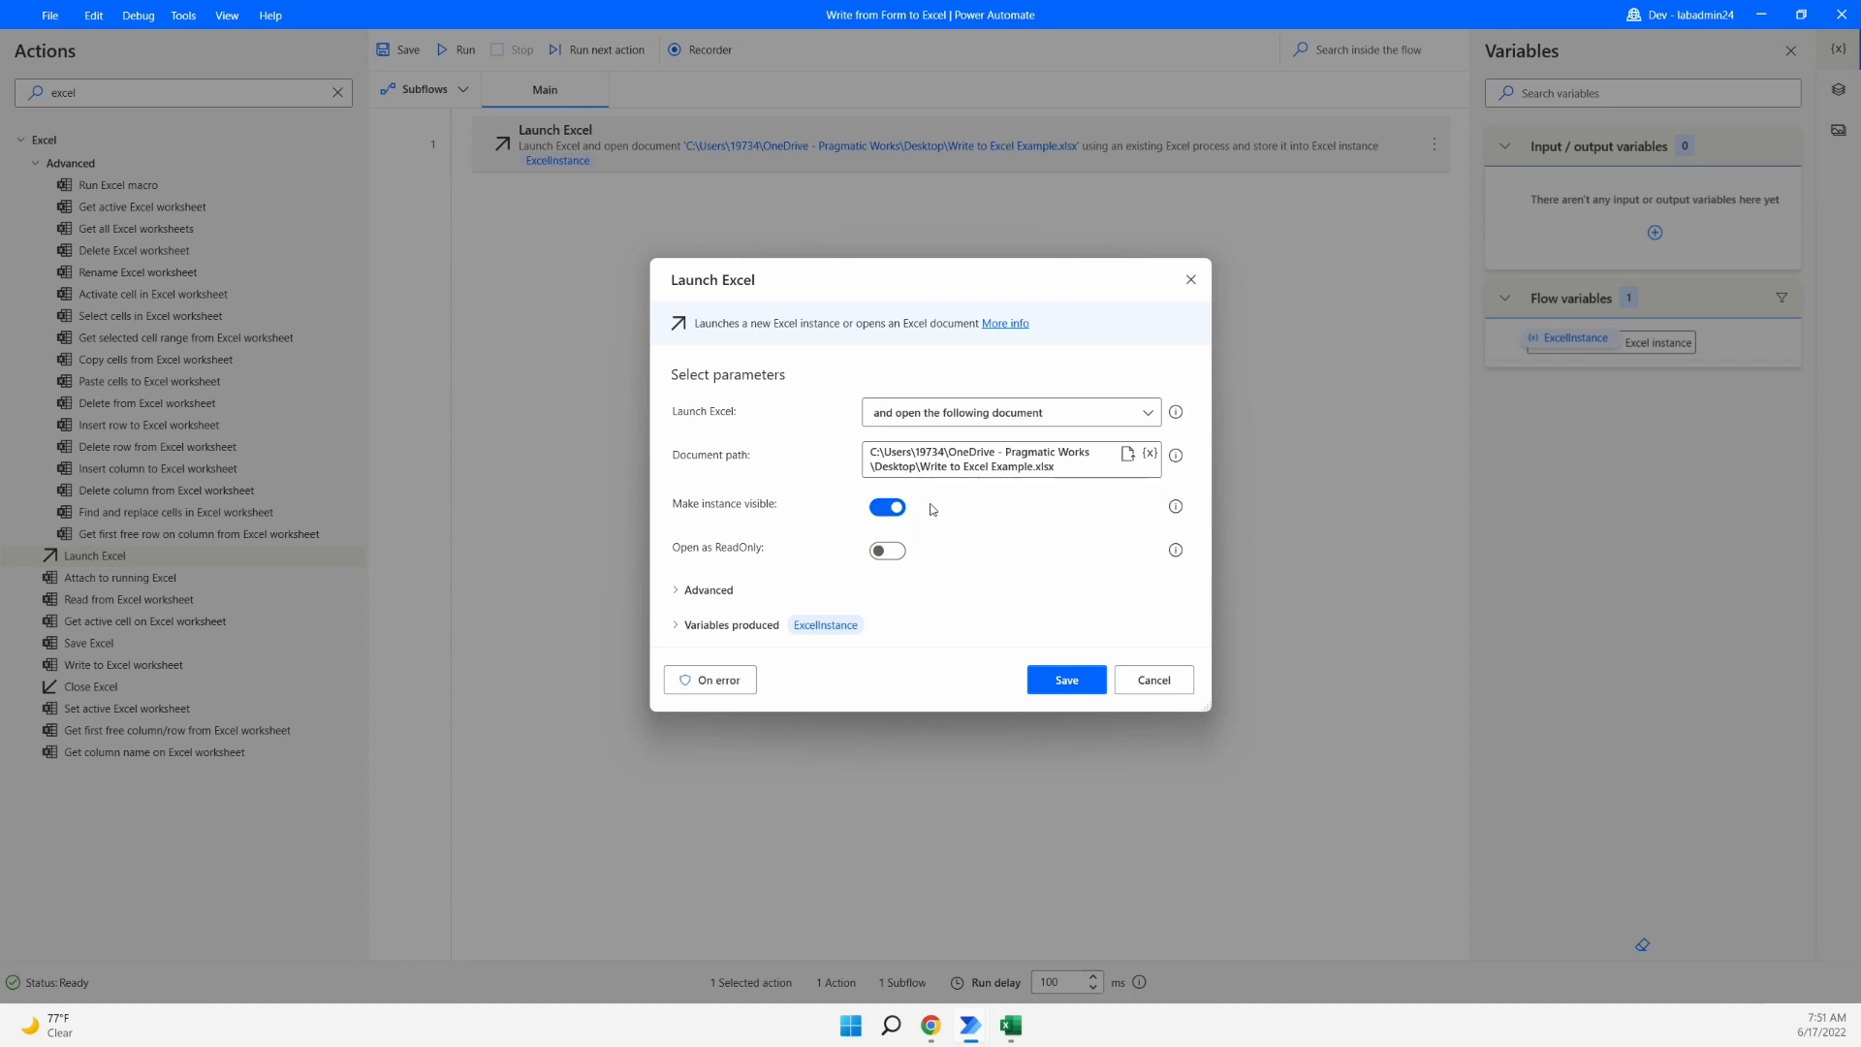
click(902, 509)
click(888, 507)
drag(663, 609, 879, 640)
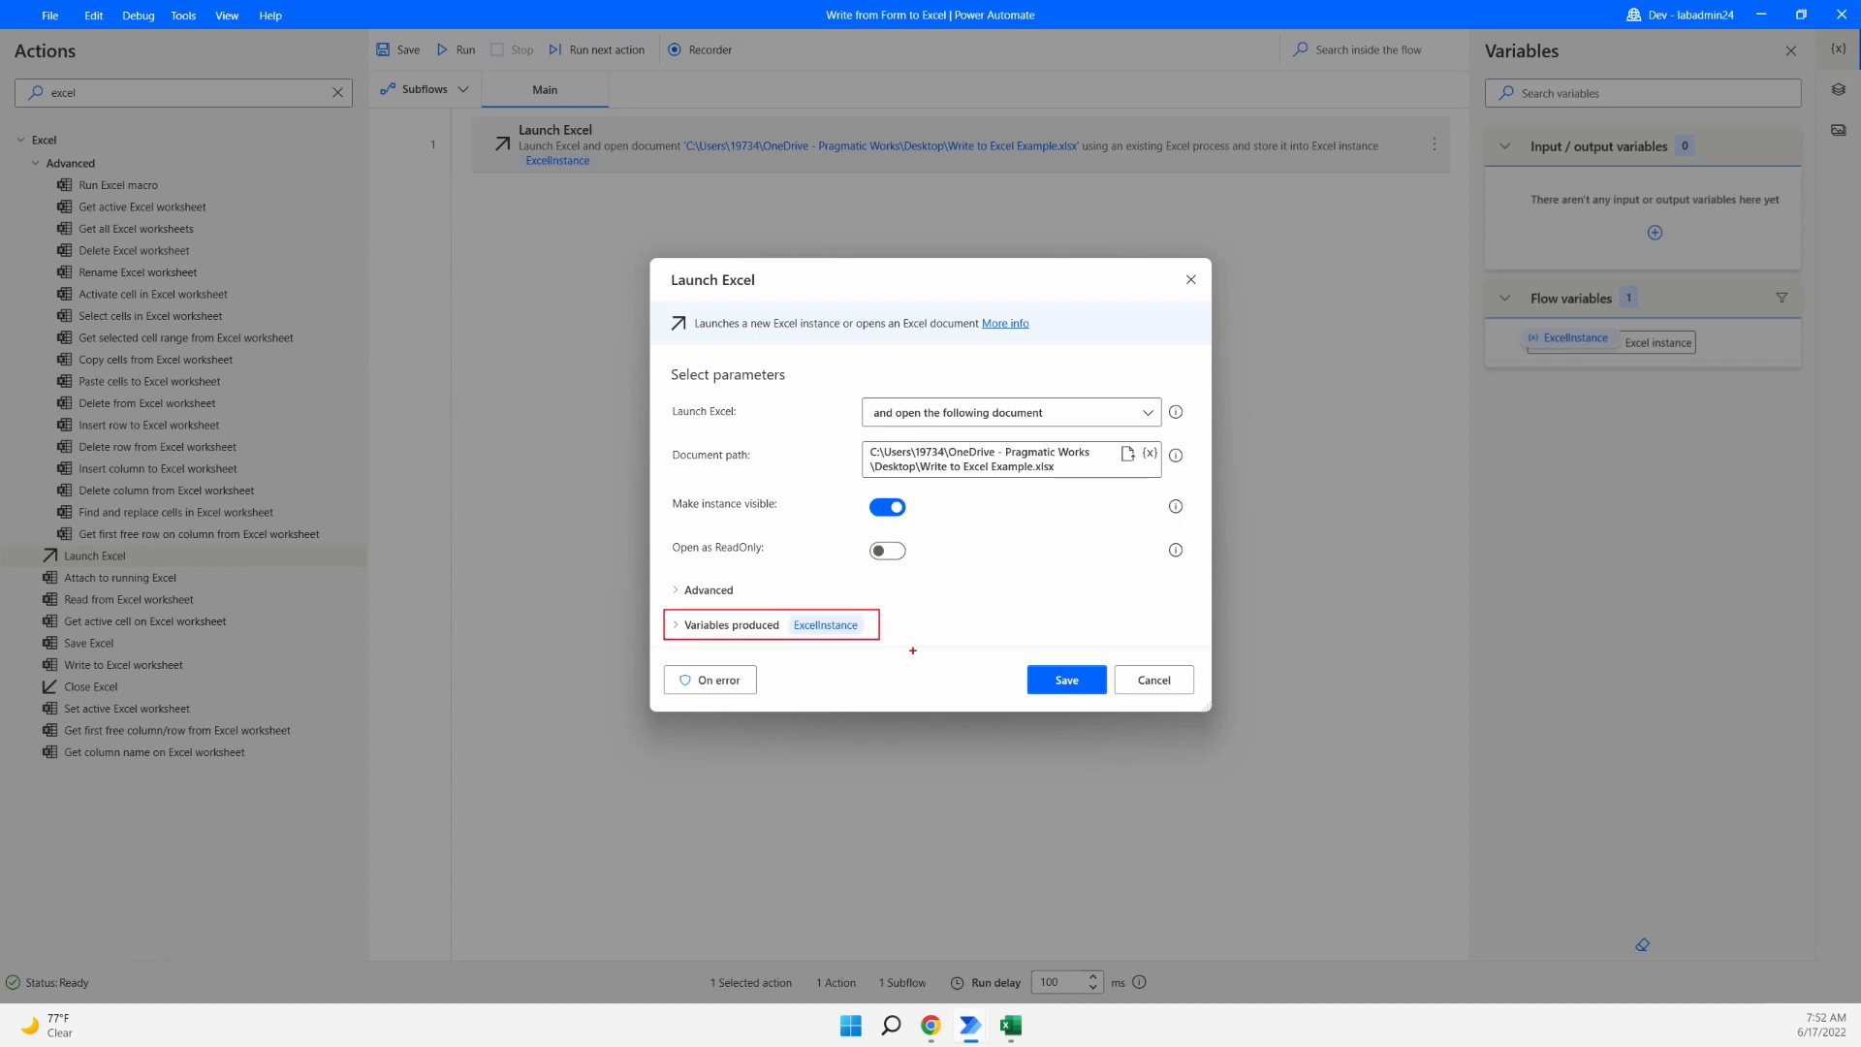
mouse_move(1519, 353)
mouse_down()
mouse_move(1245, 447)
mouse_move(879, 623)
mouse_up()
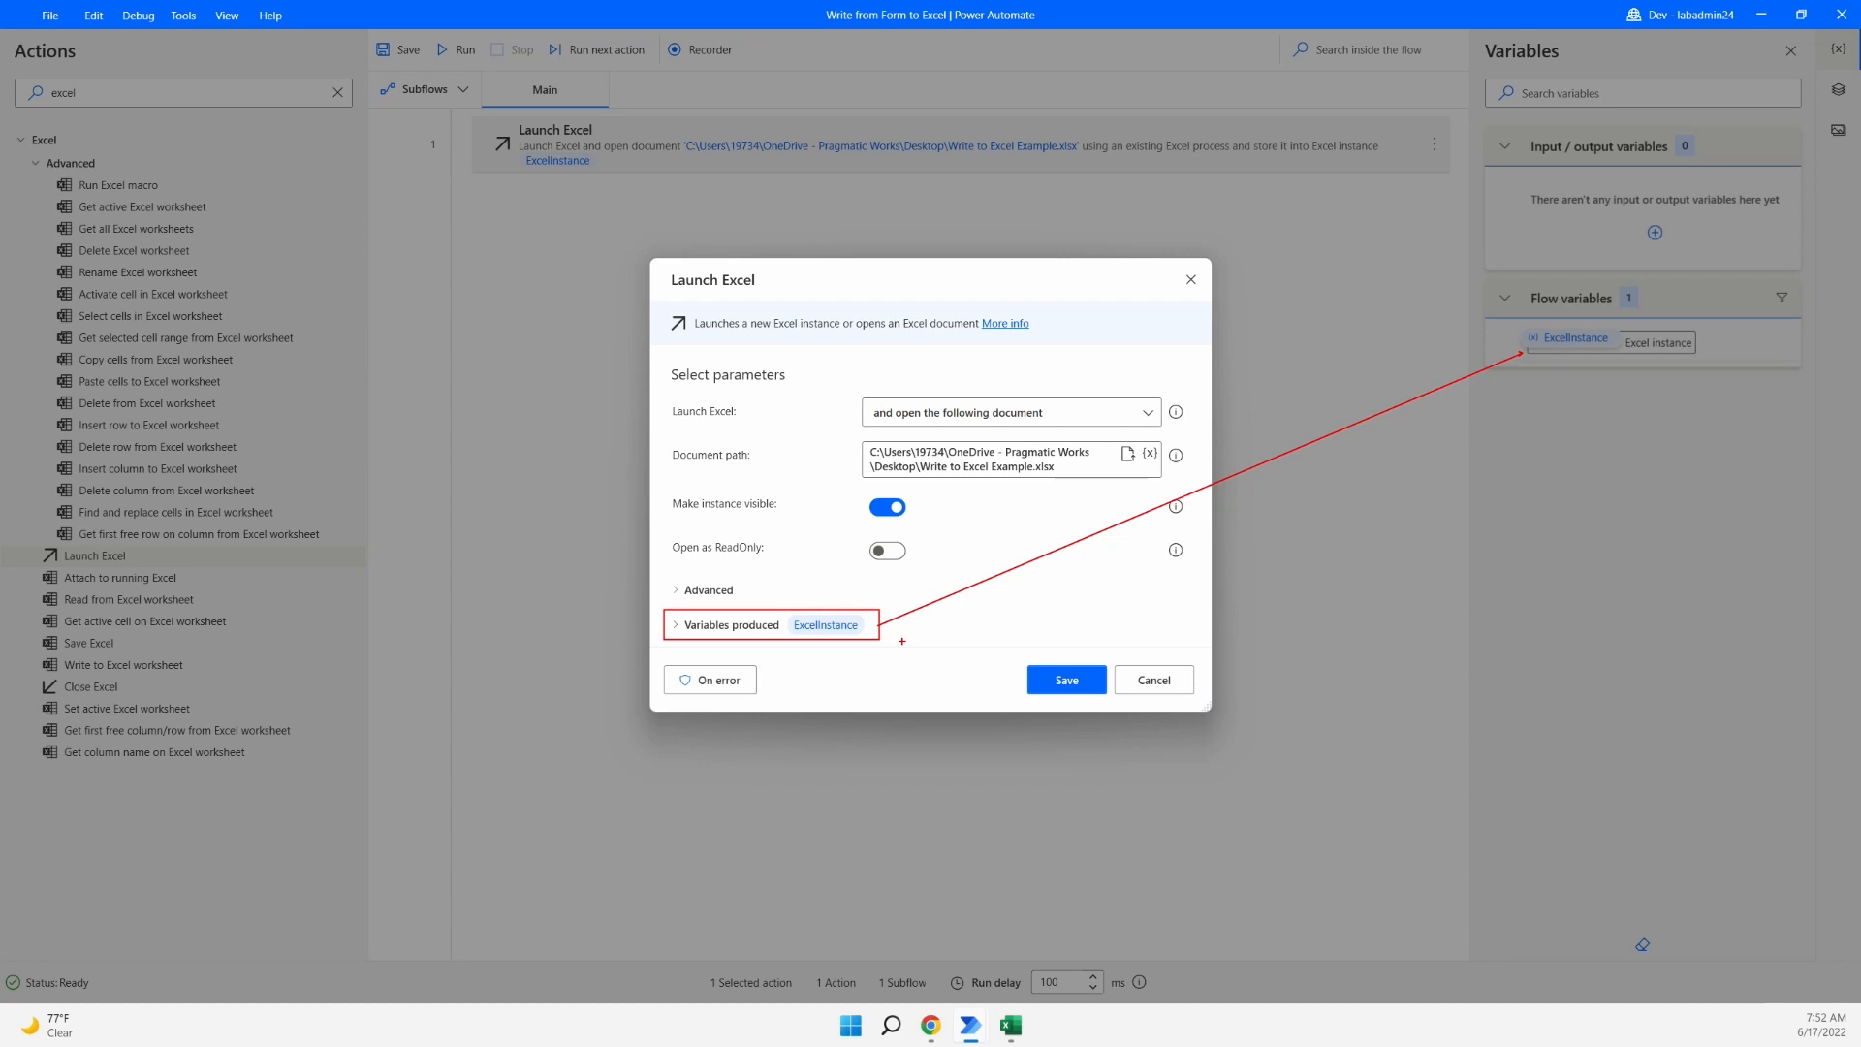
key(Escape)
click(1154, 679)
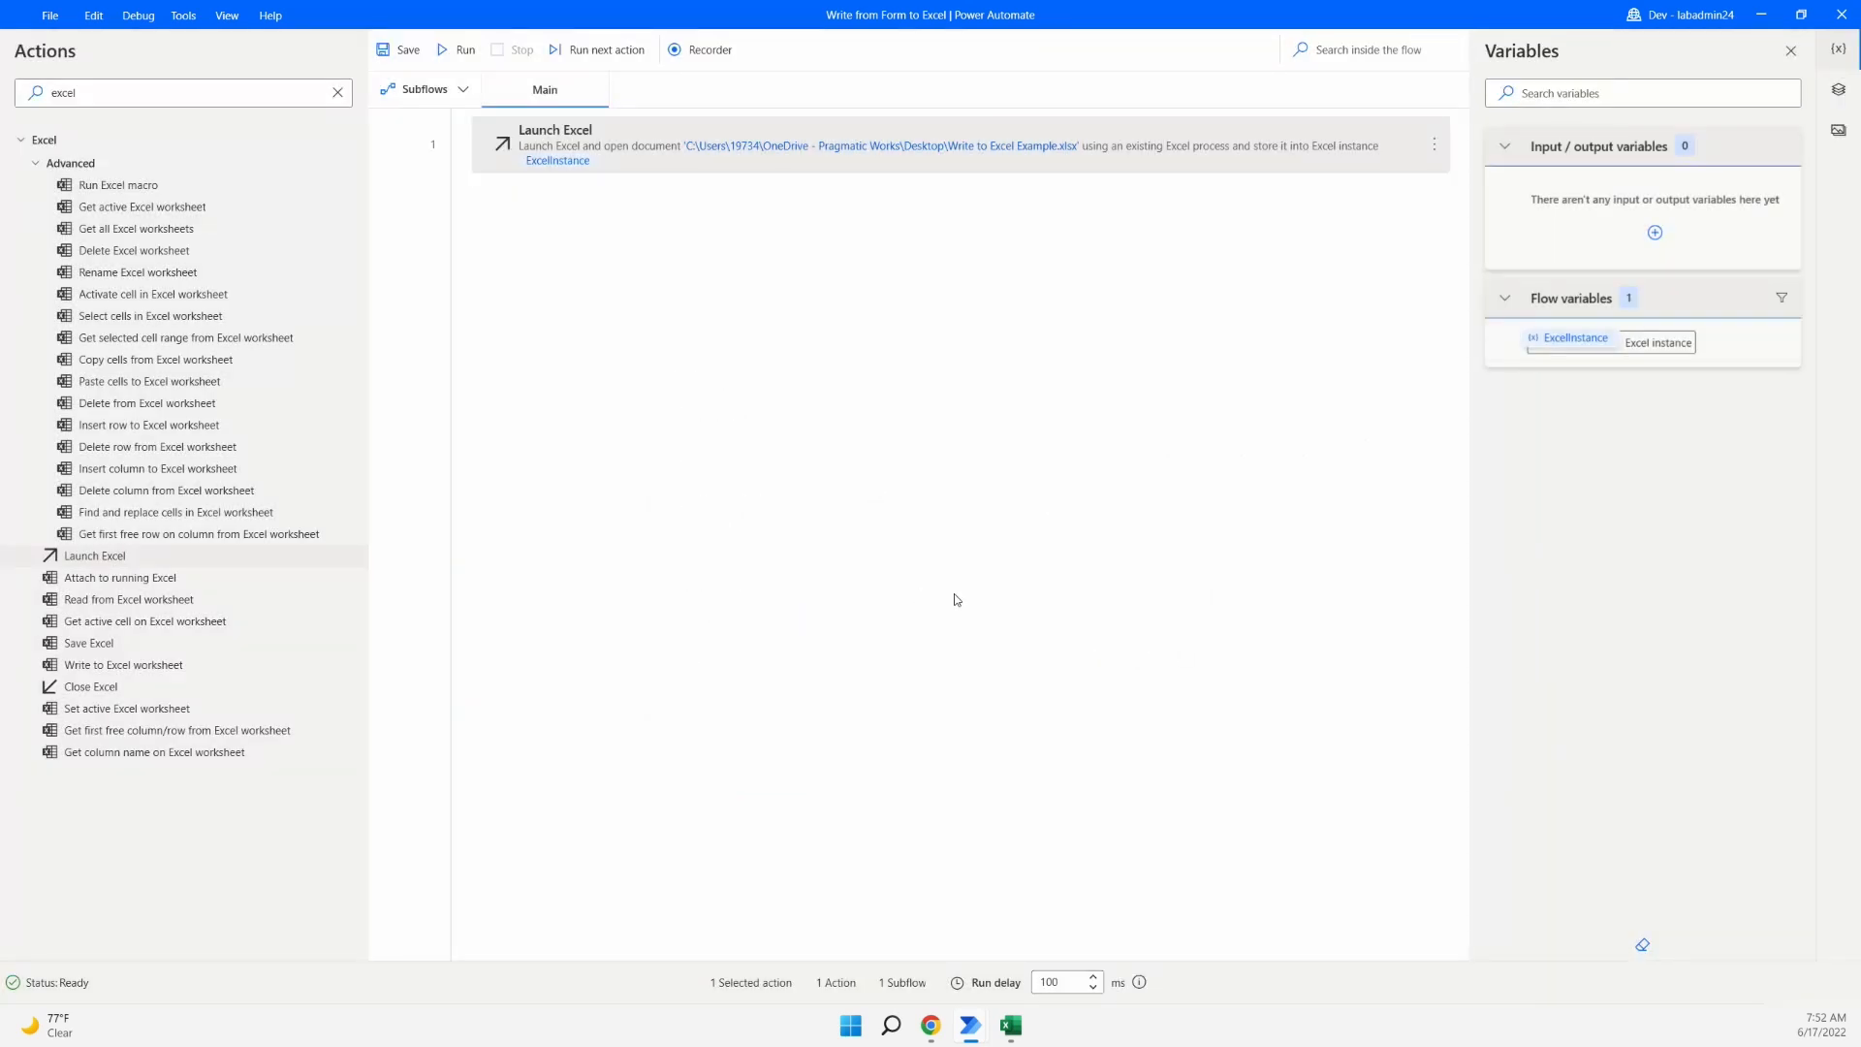
click(1018, 1036)
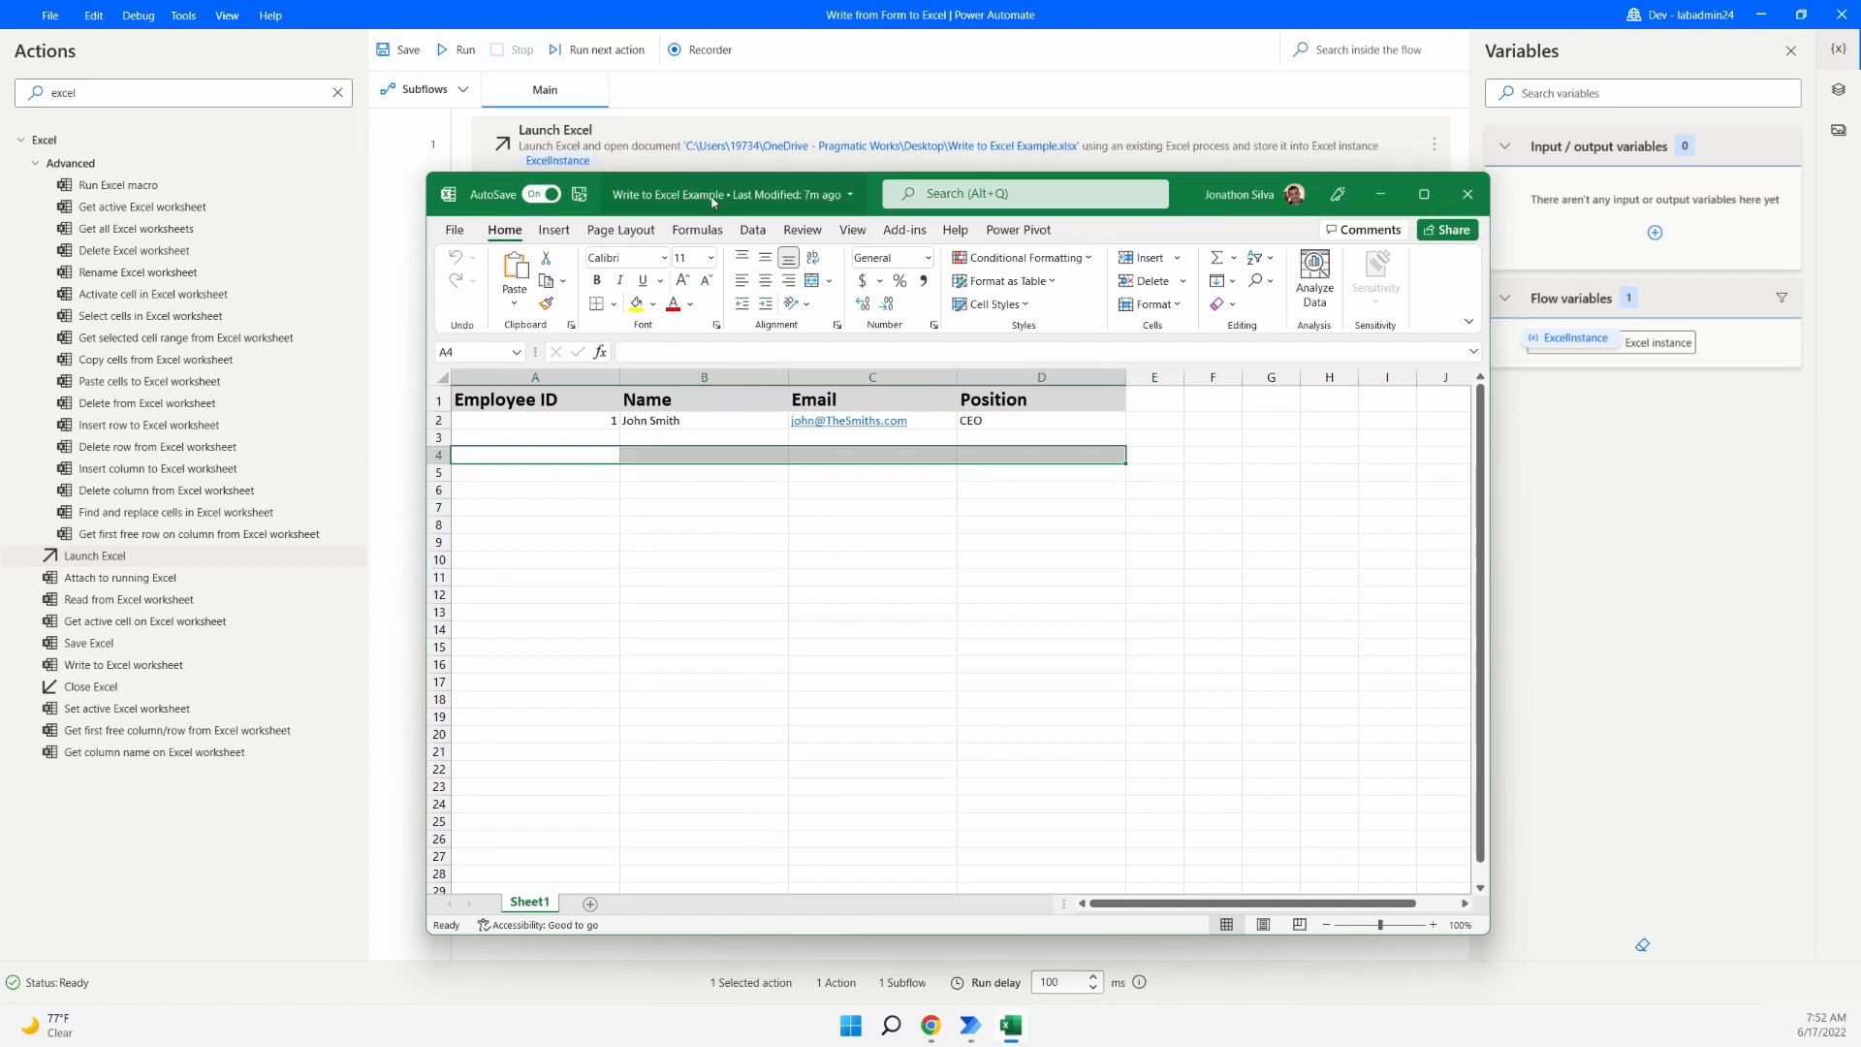
- Select cells B3 and A3, glance at the Employee Information form, then return to the workbook
click(717, 441)
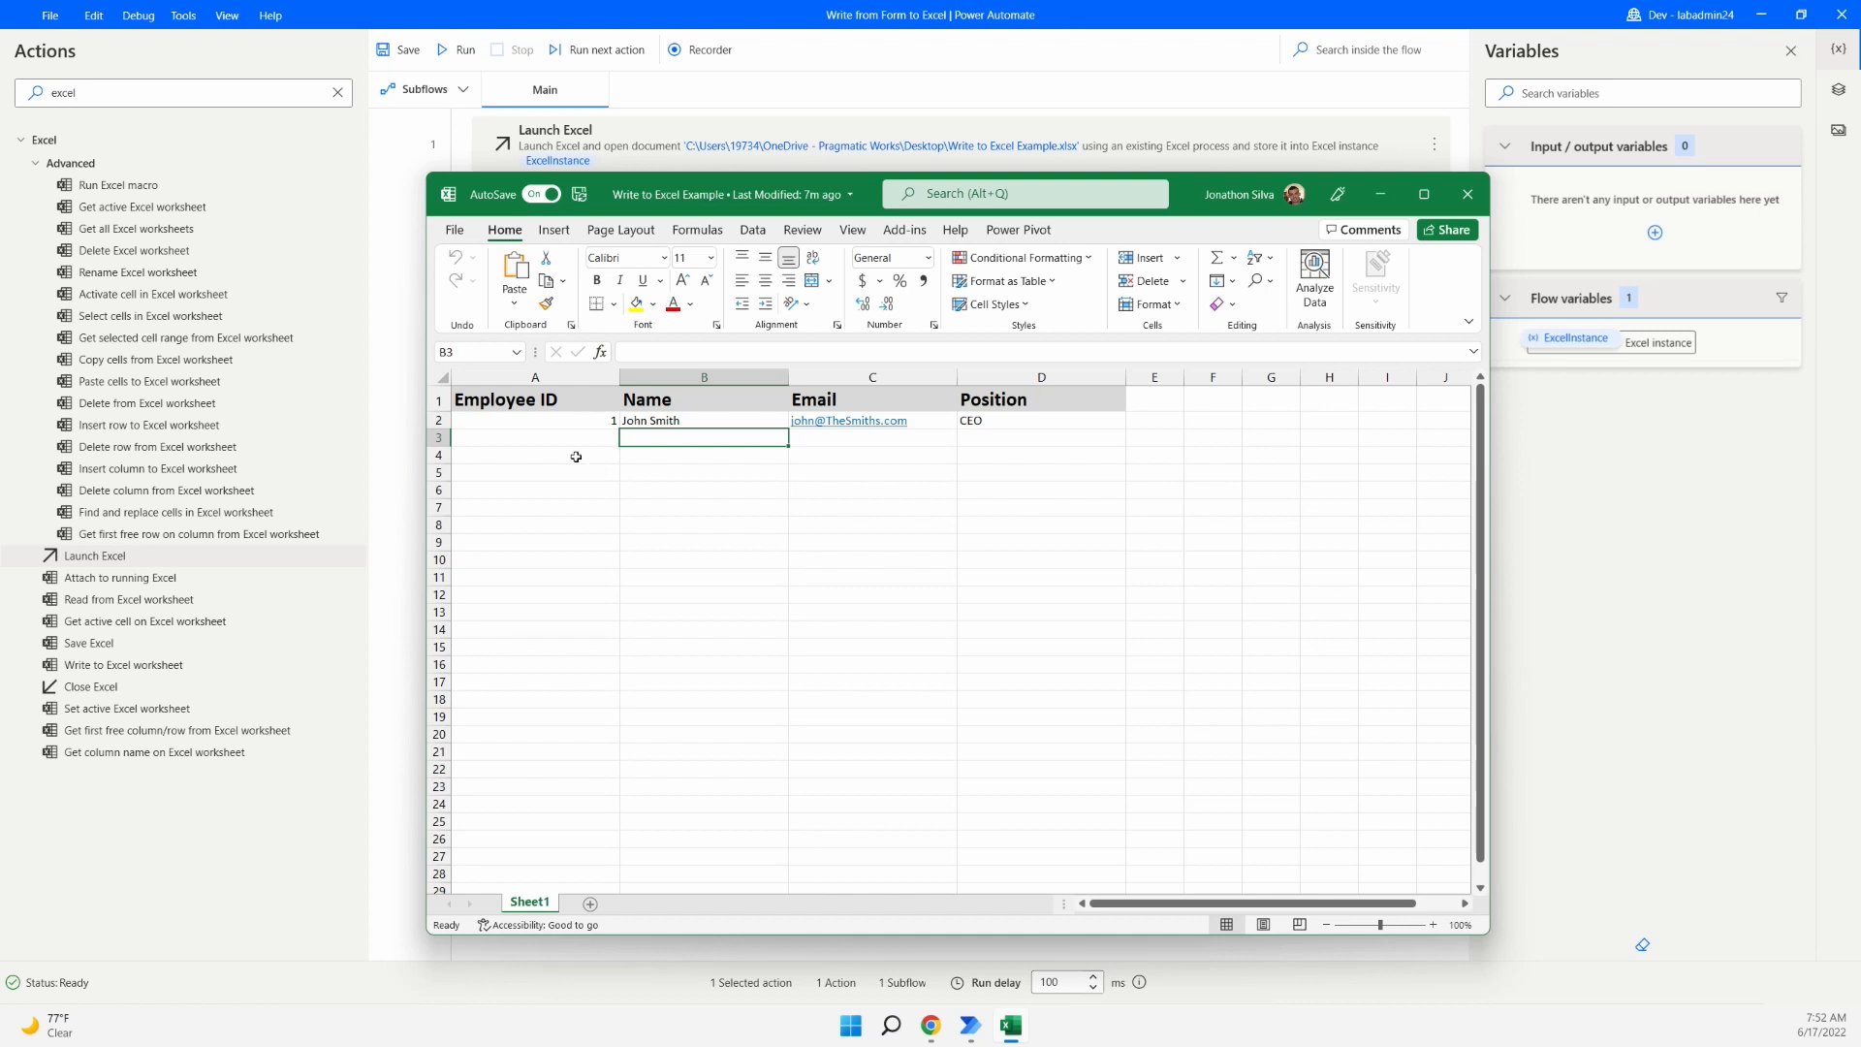
click(547, 441)
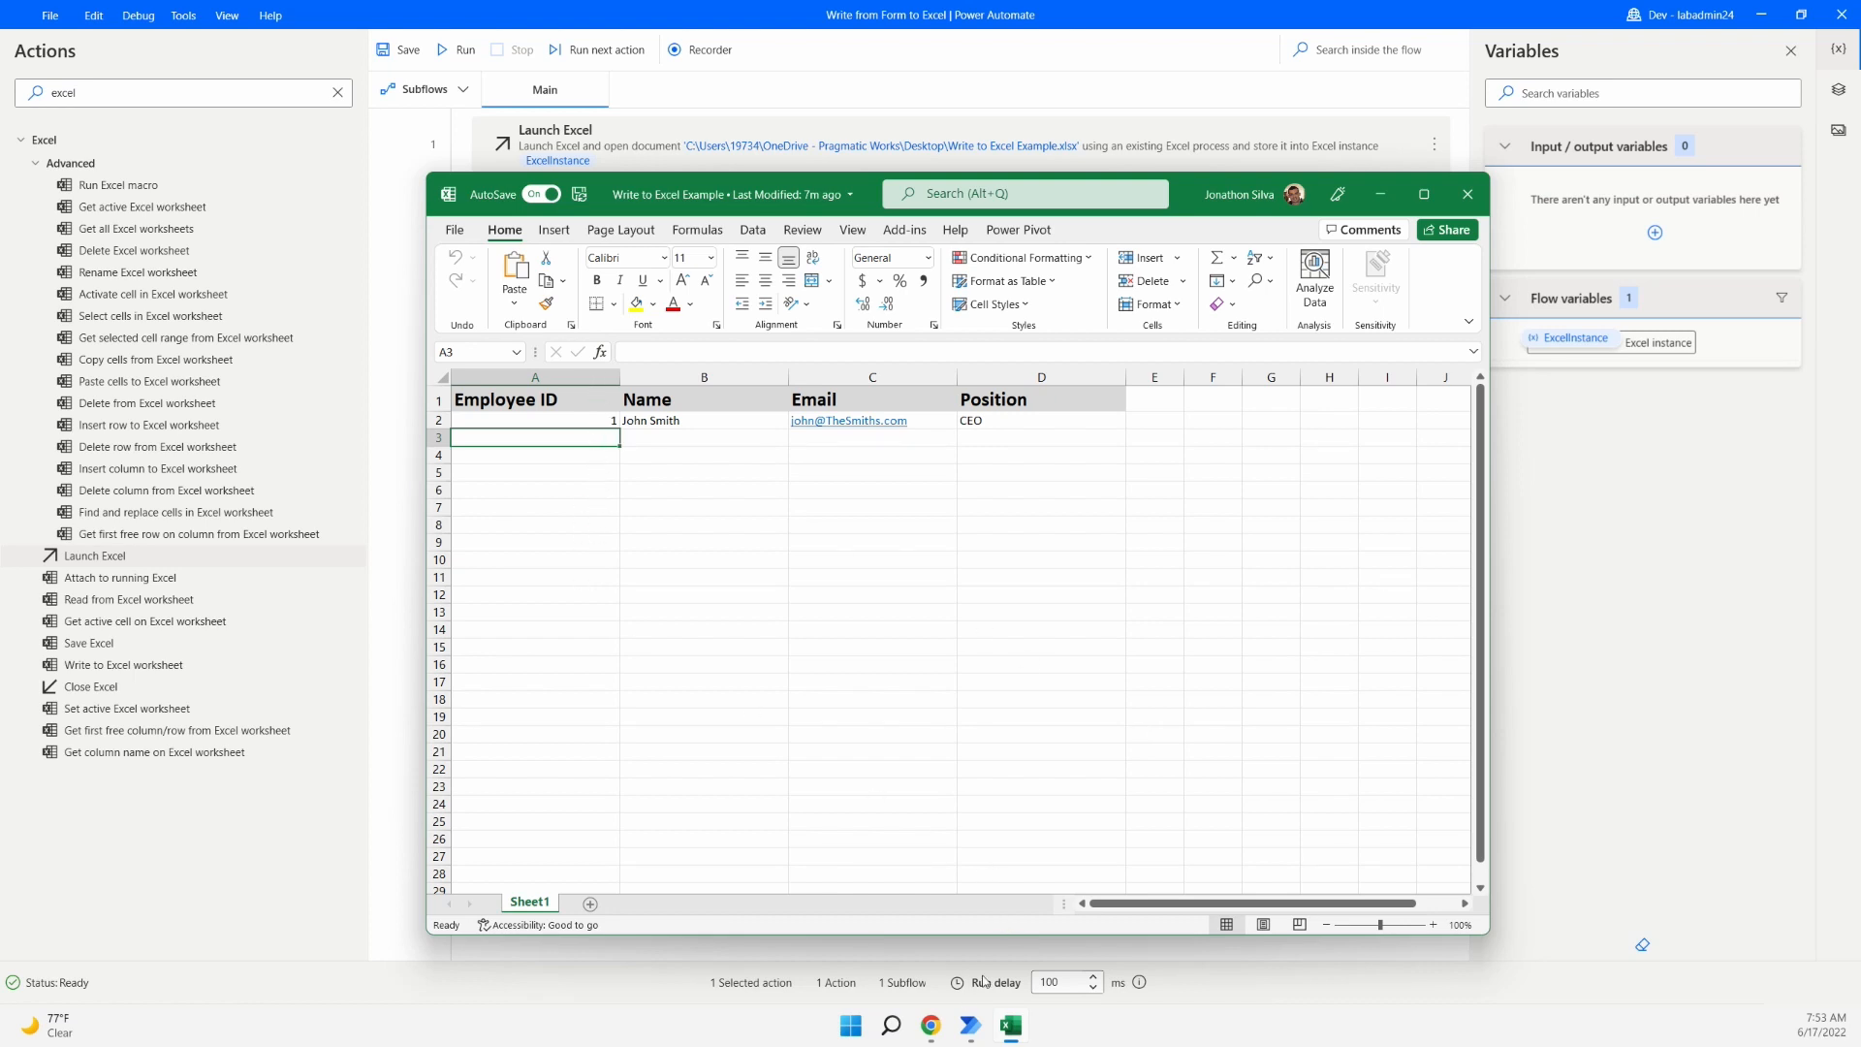
click(932, 1027)
click(354, 13)
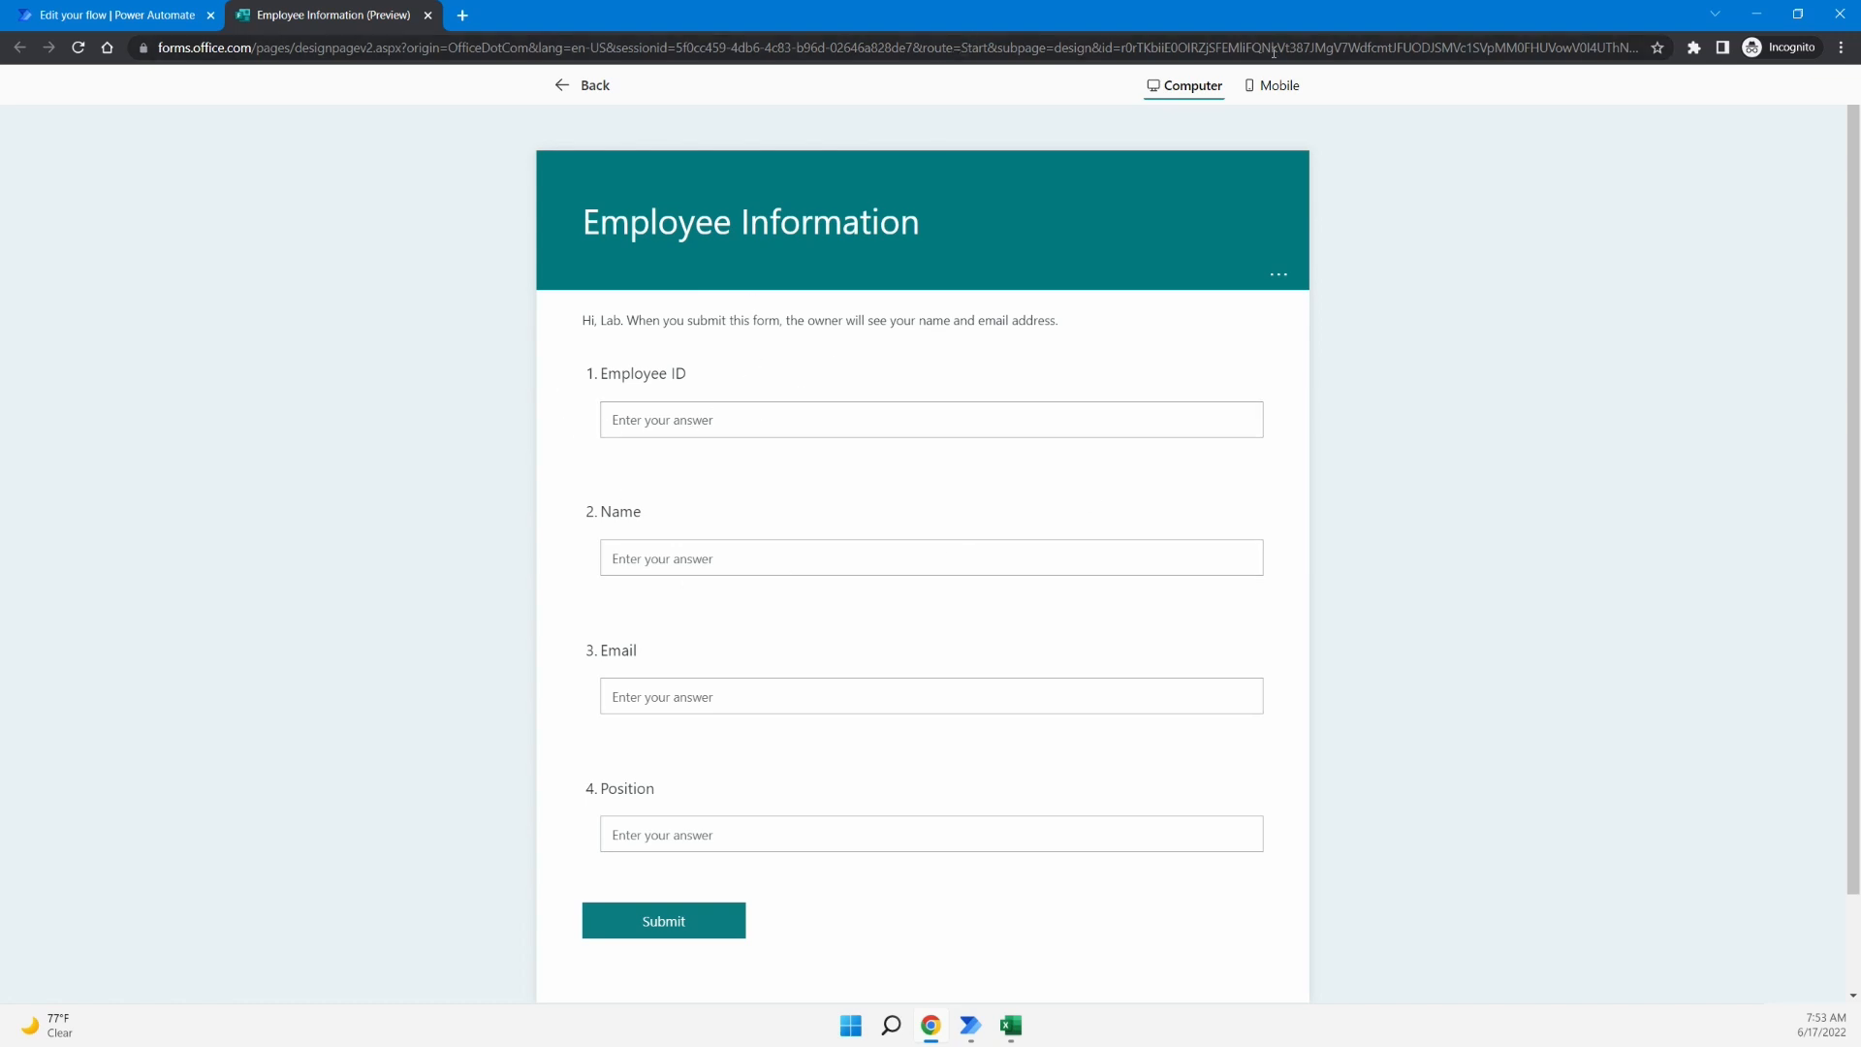
click(1756, 13)
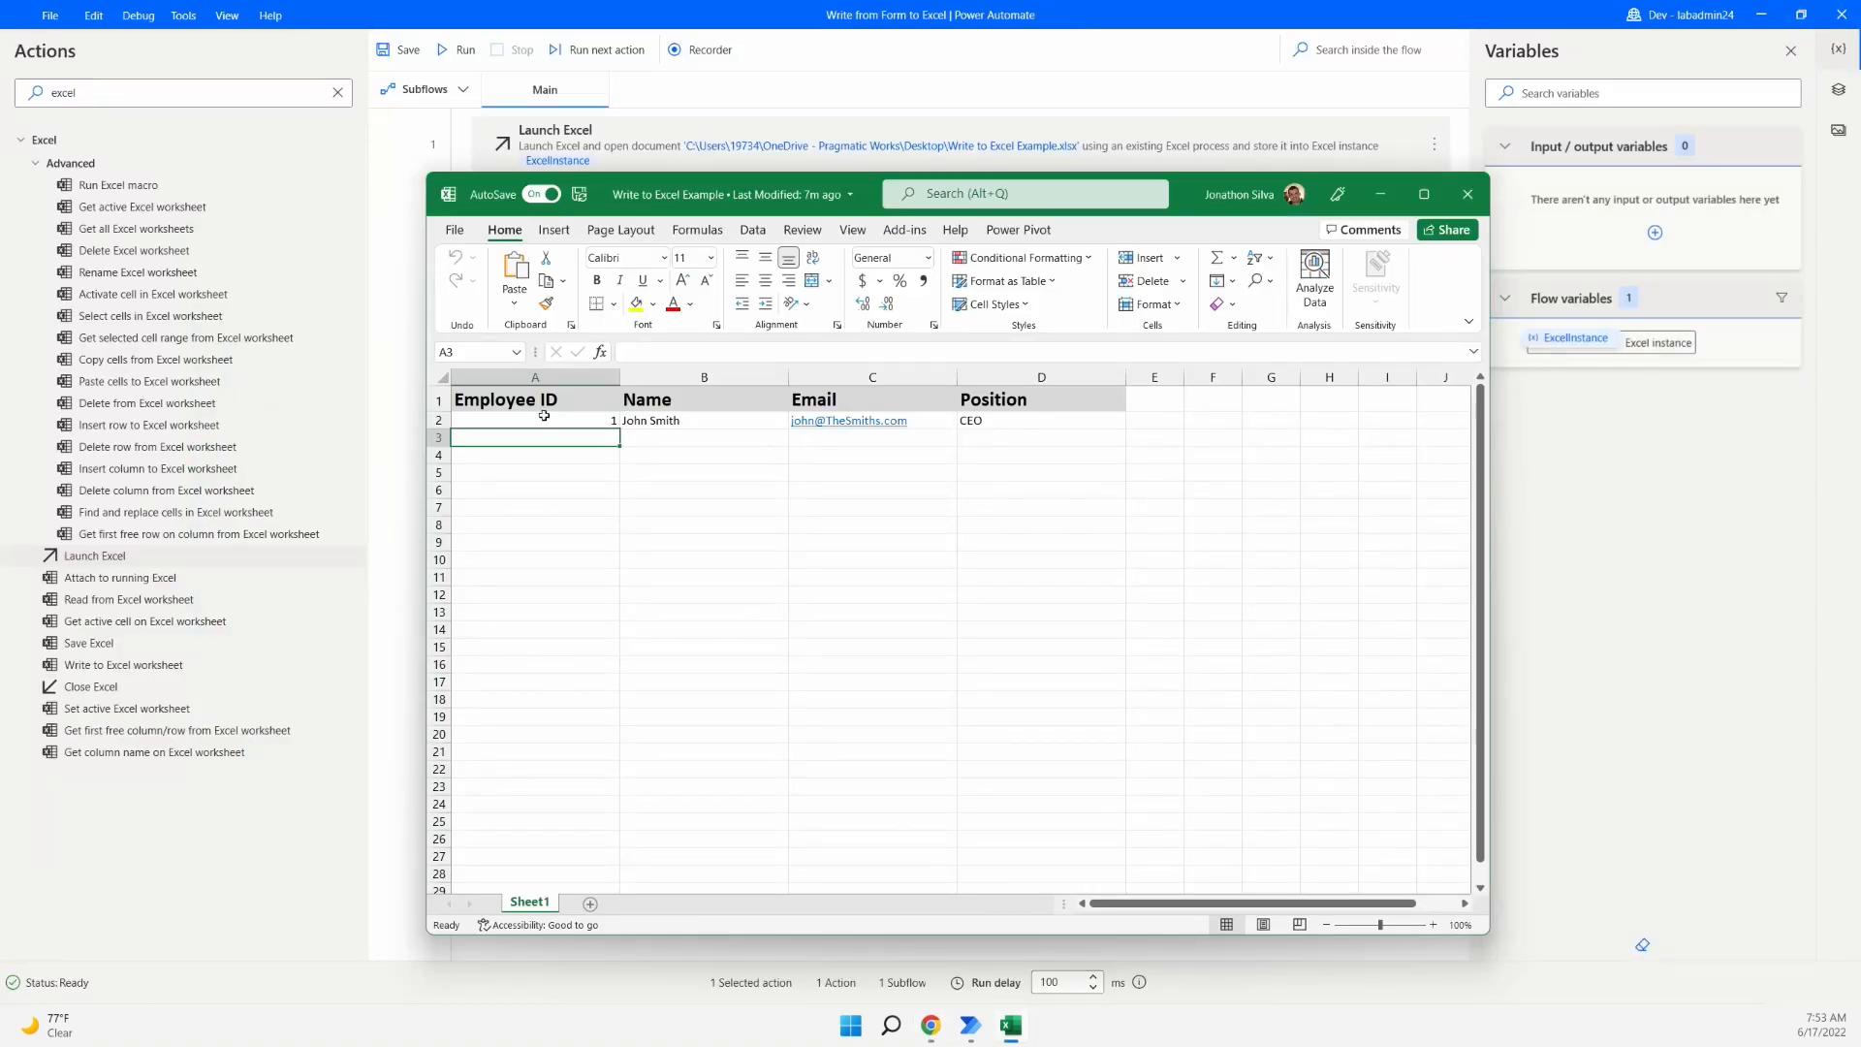
- Review the Employee ID, Name, Email and Position headers, then return to the desktop flow
click(545, 406)
click(684, 405)
click(839, 404)
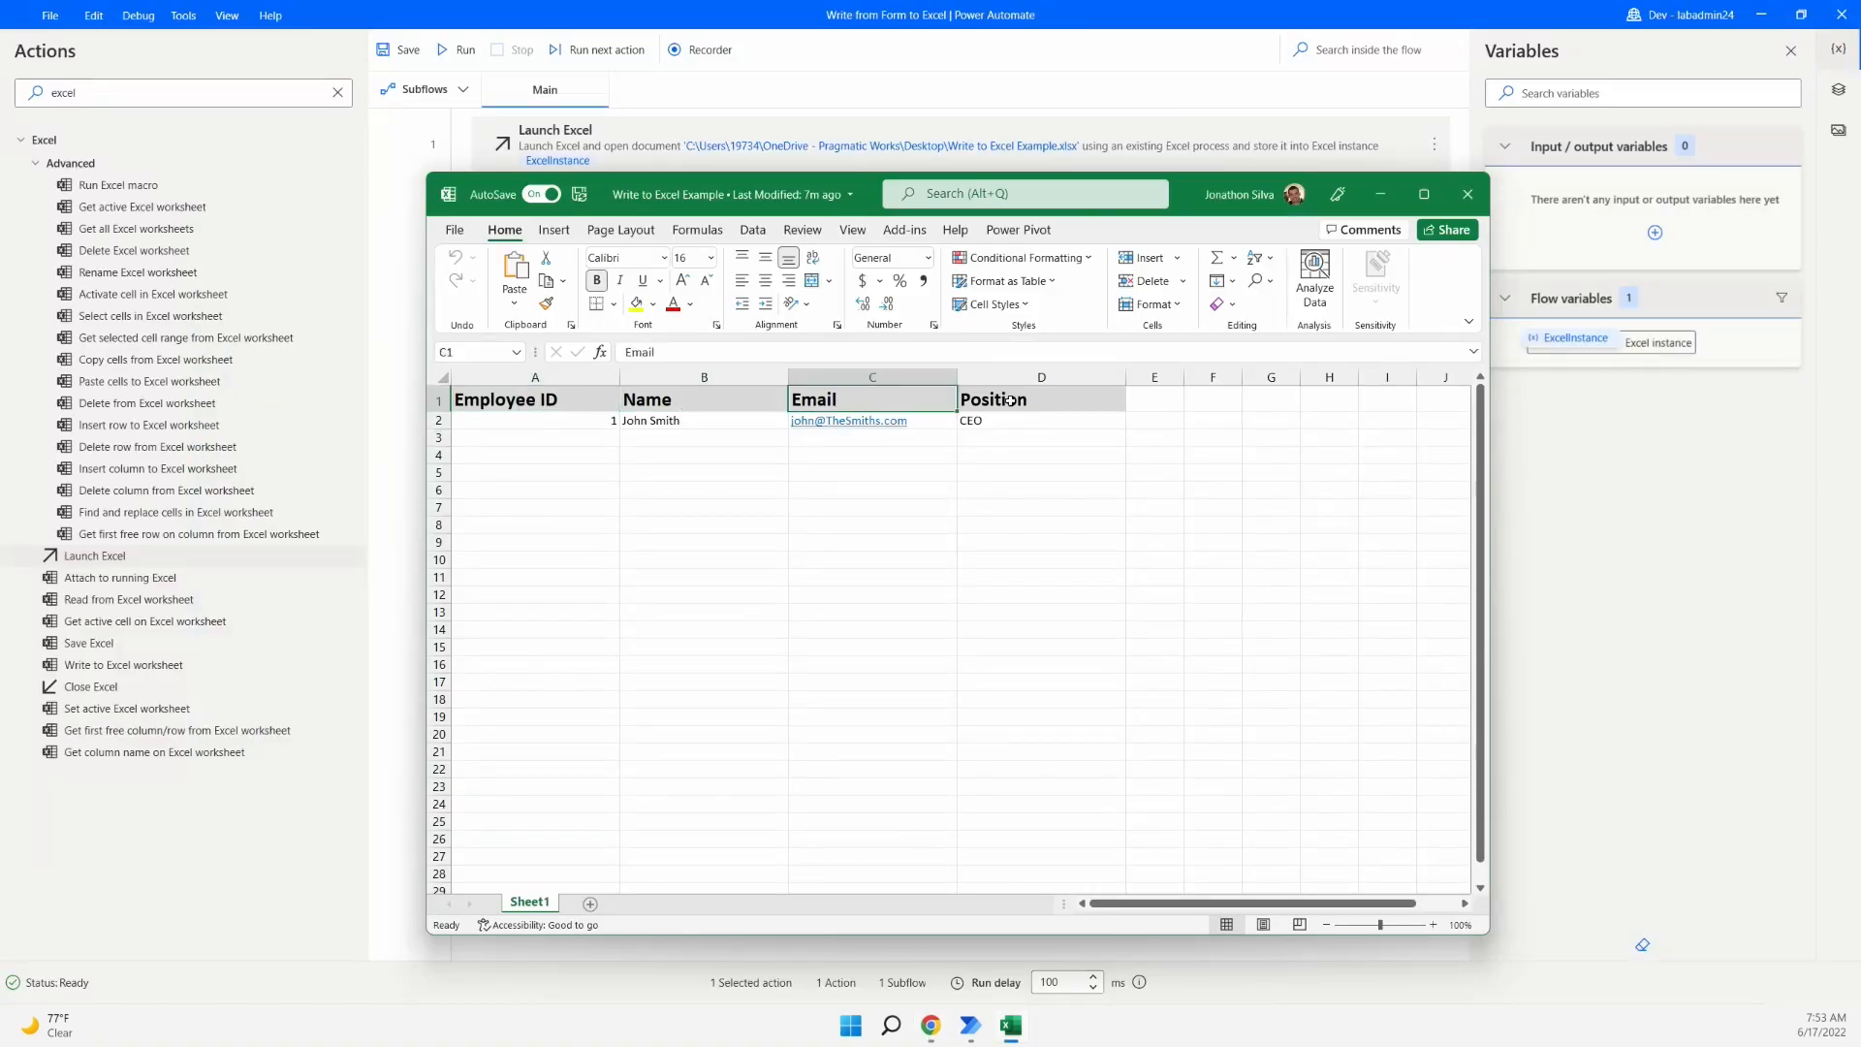
click(1011, 401)
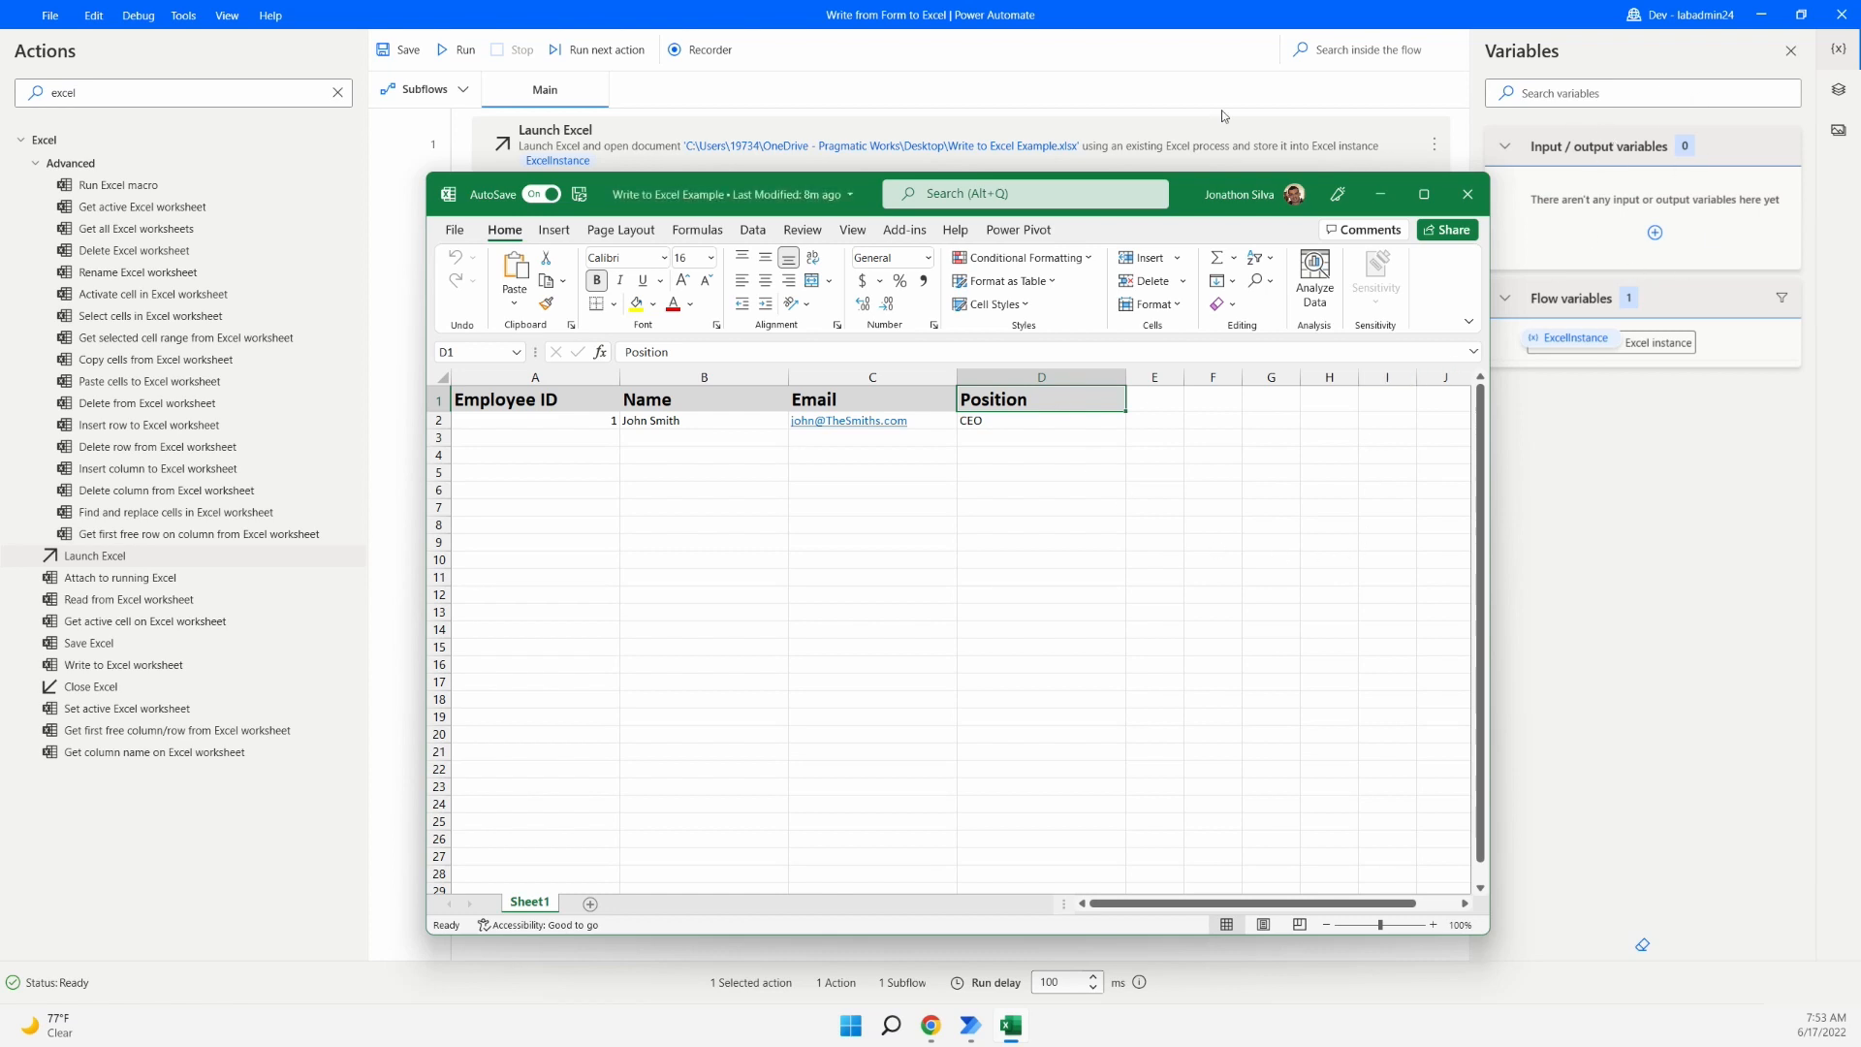
click(393, 337)
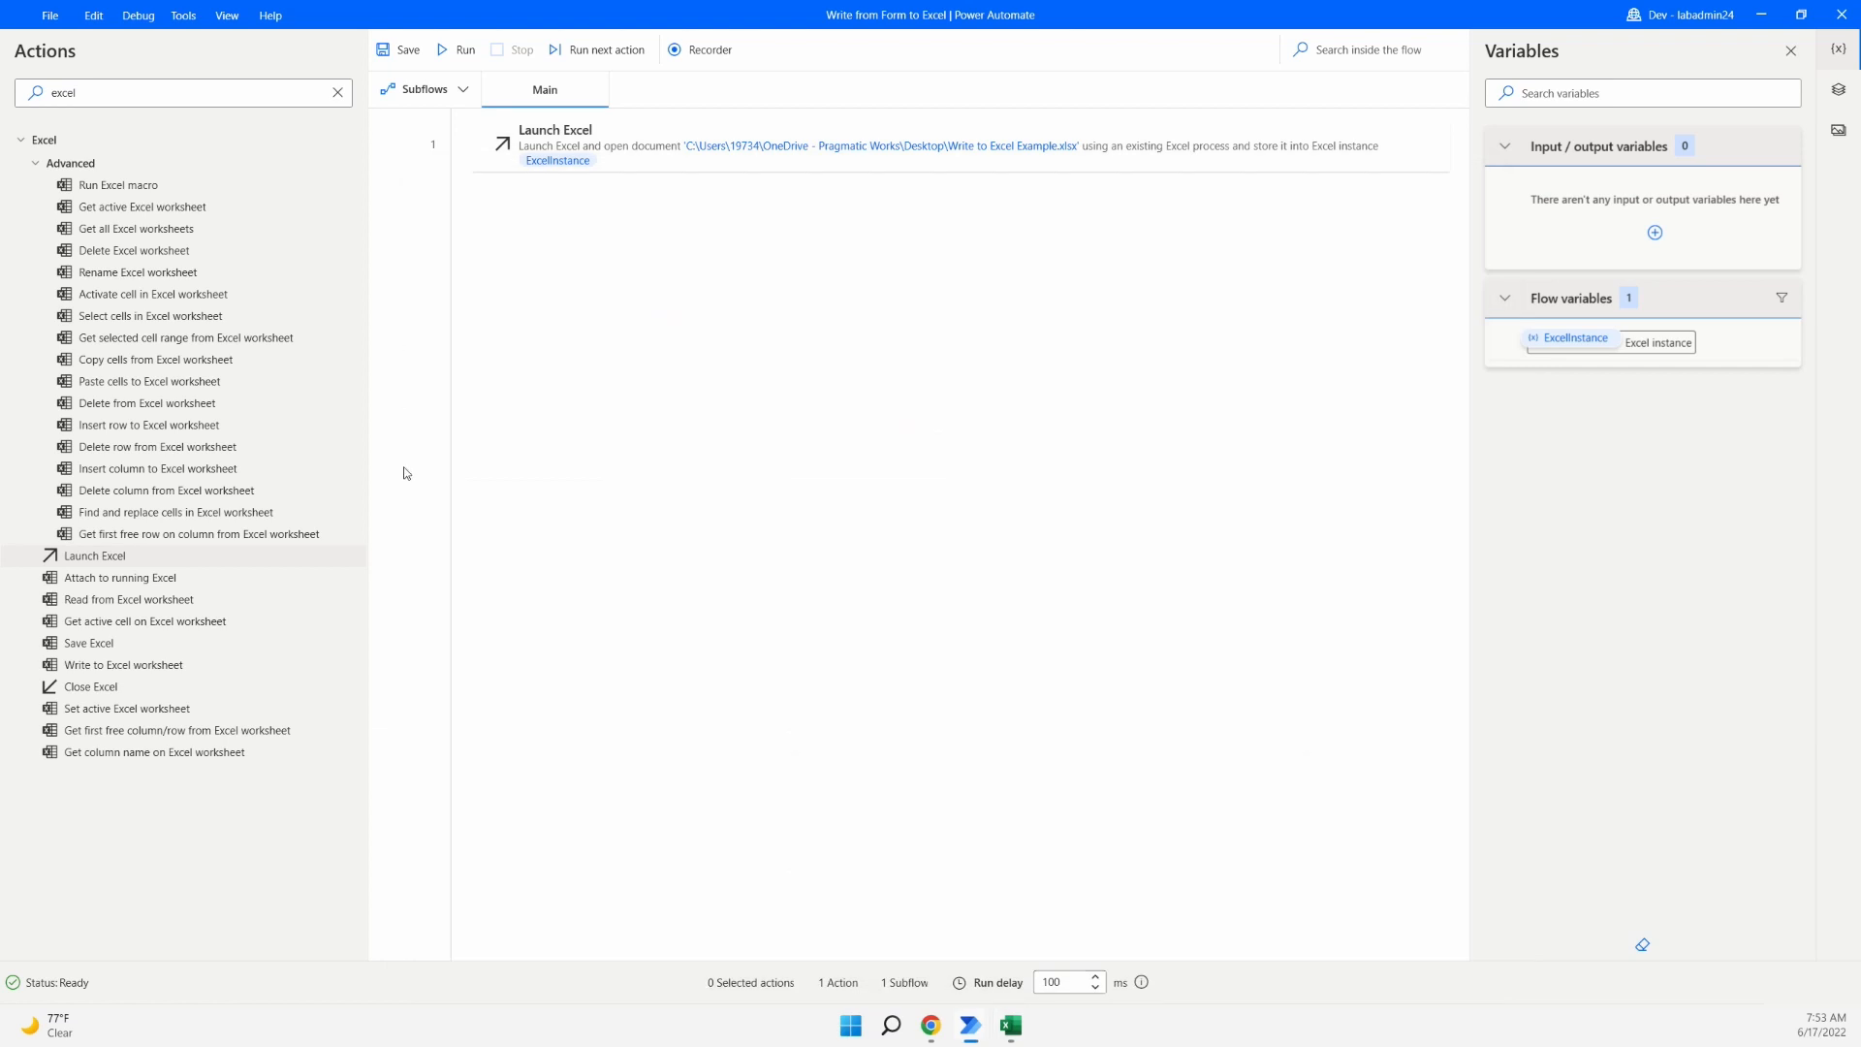
- Add a new input variable and name it varInEmployeeID
click(155, 665)
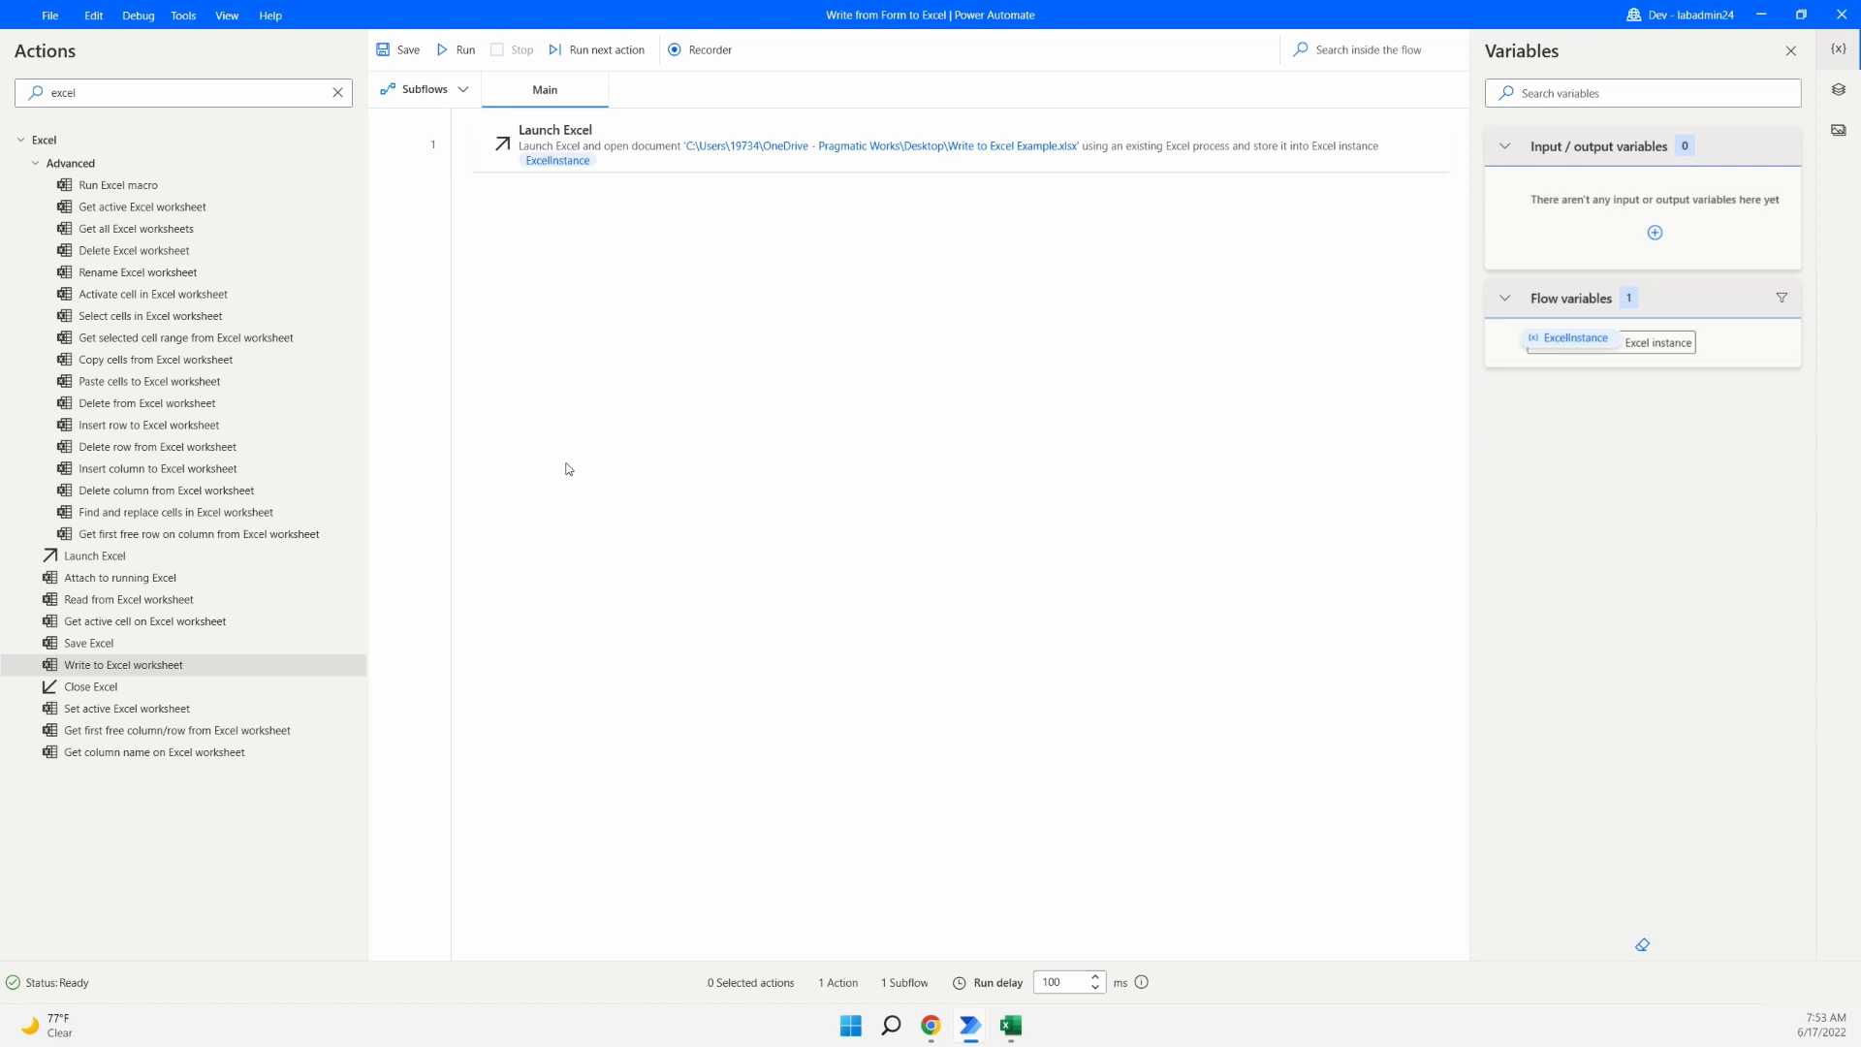
click(1652, 239)
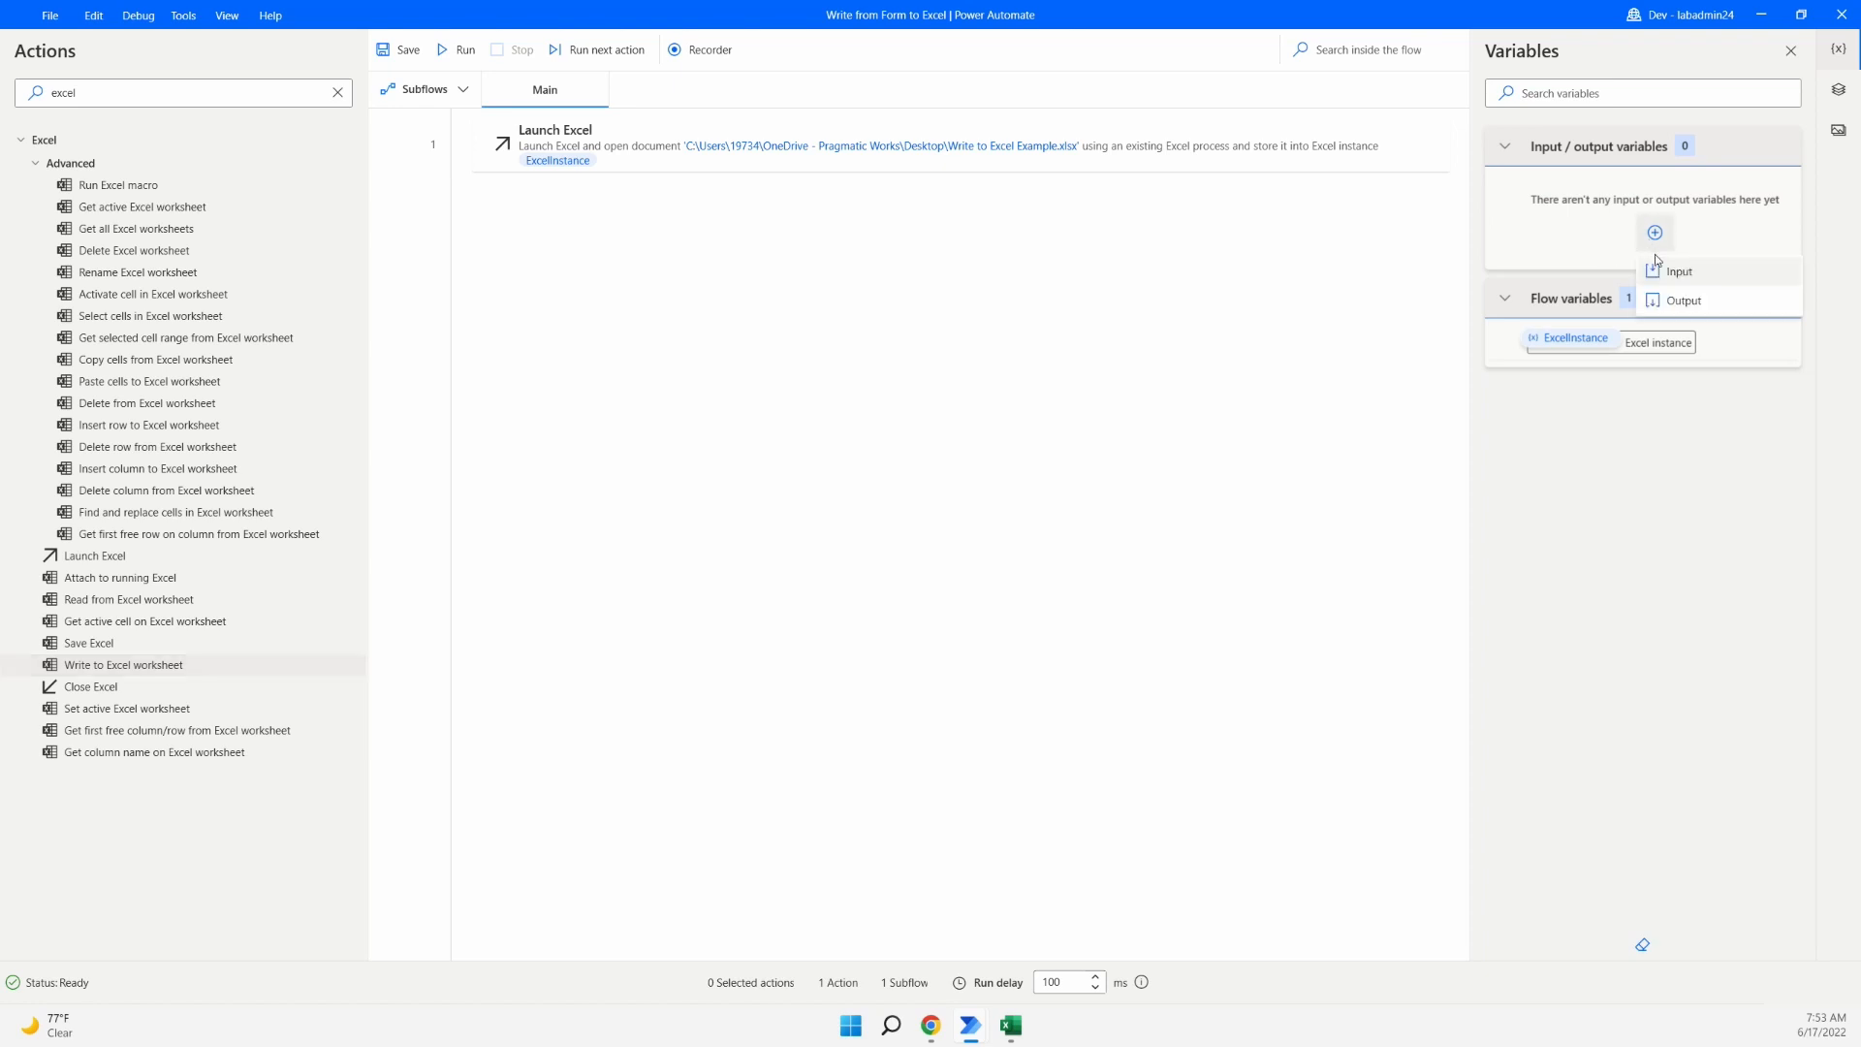
click(1742, 275)
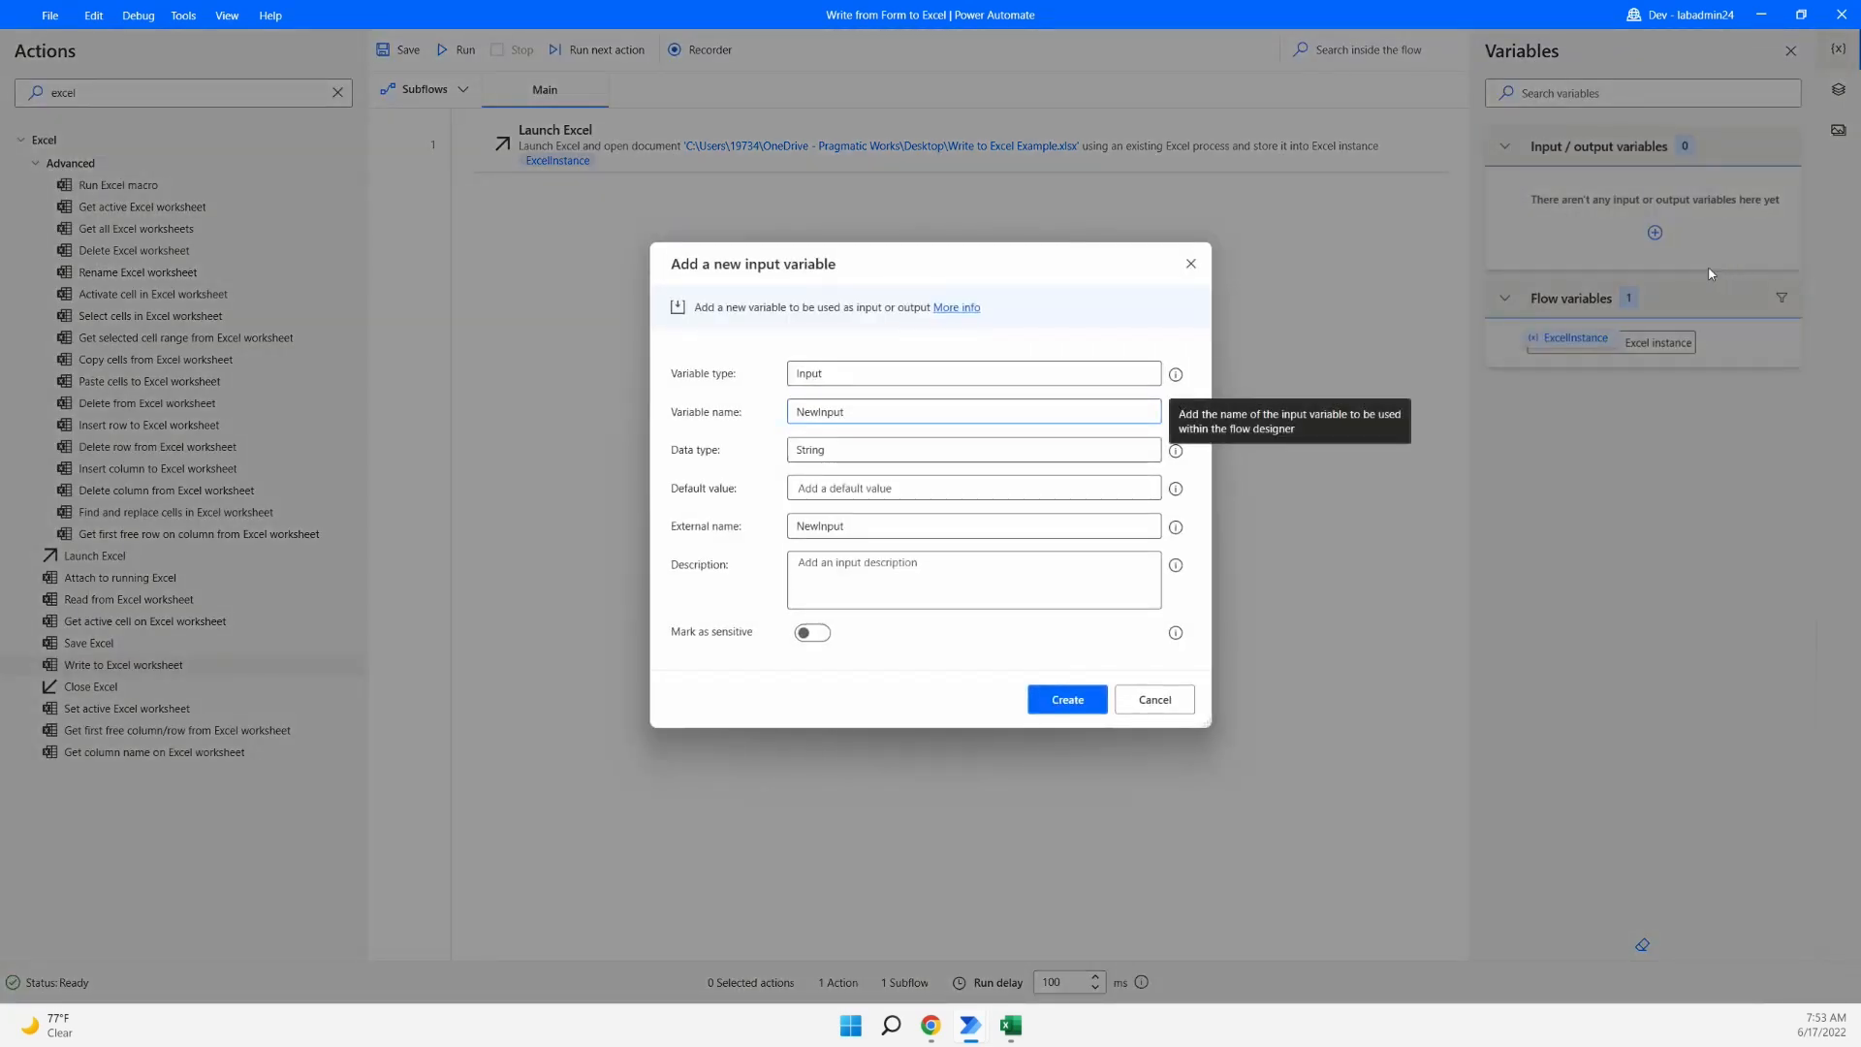
double_click(793, 412)
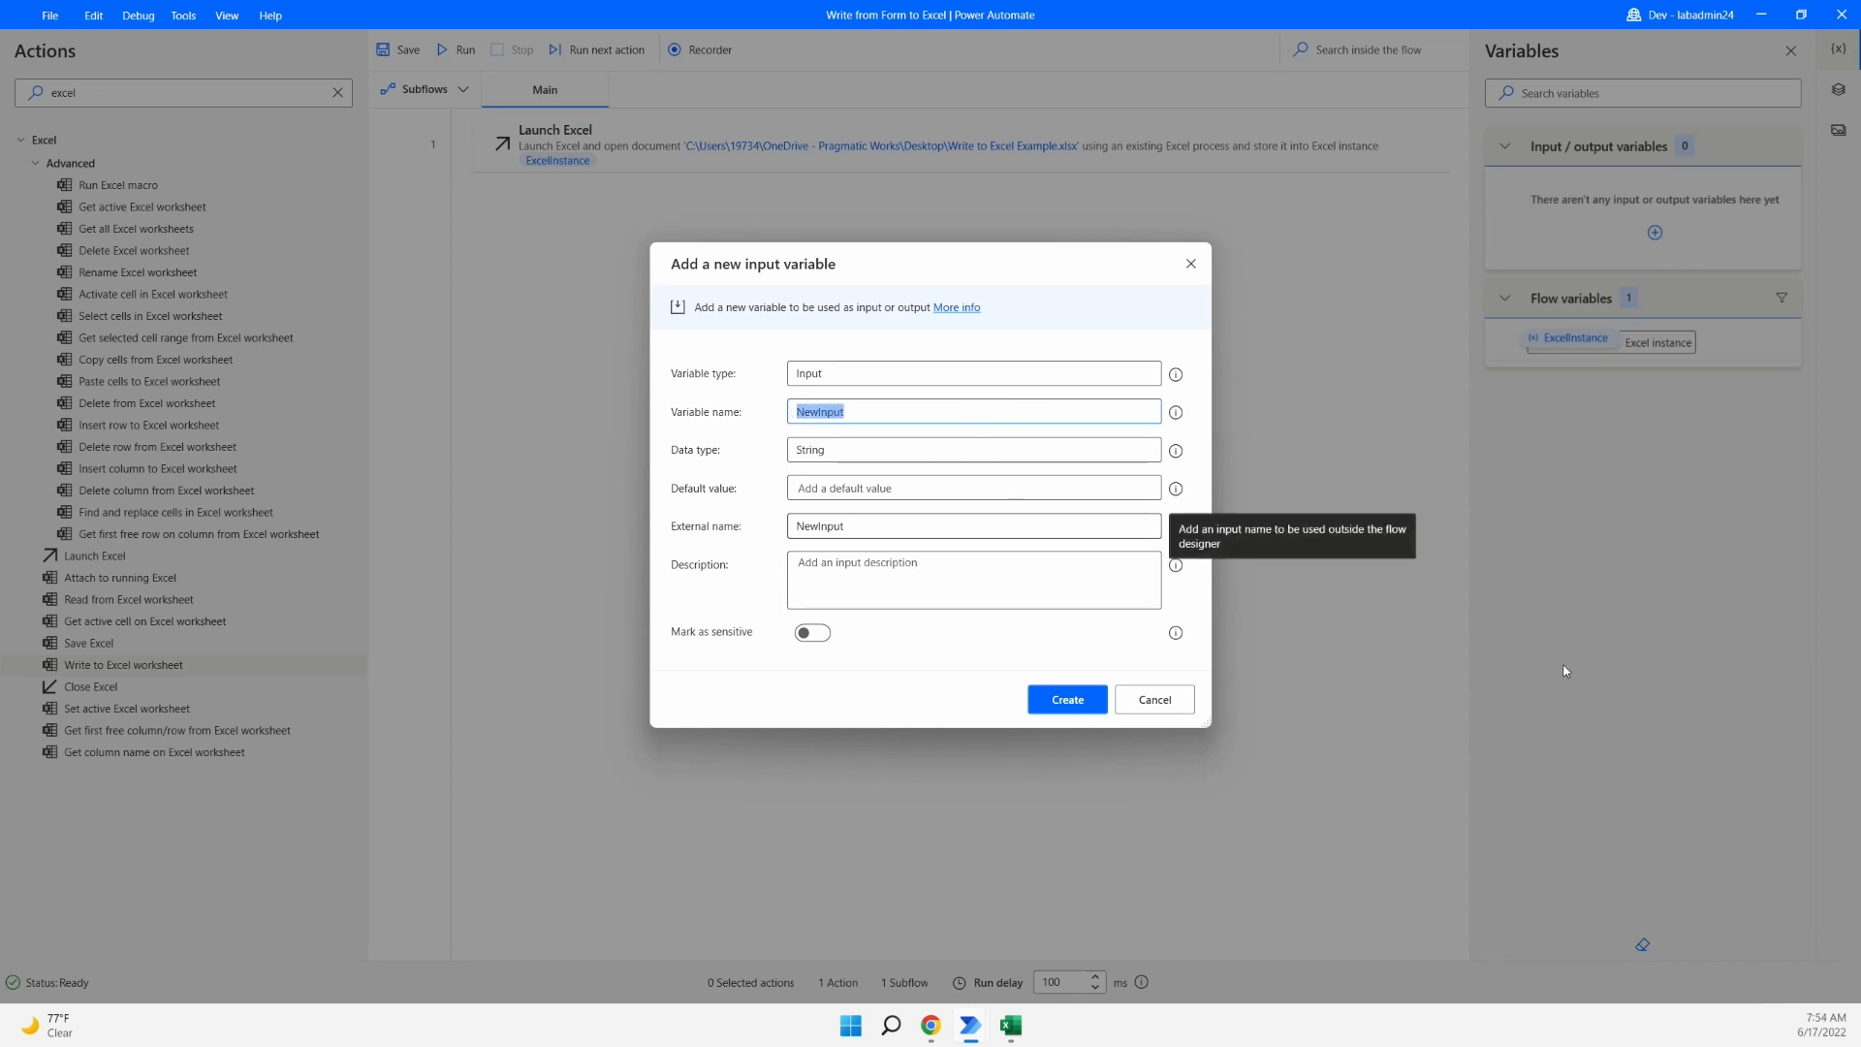
text(varIn)
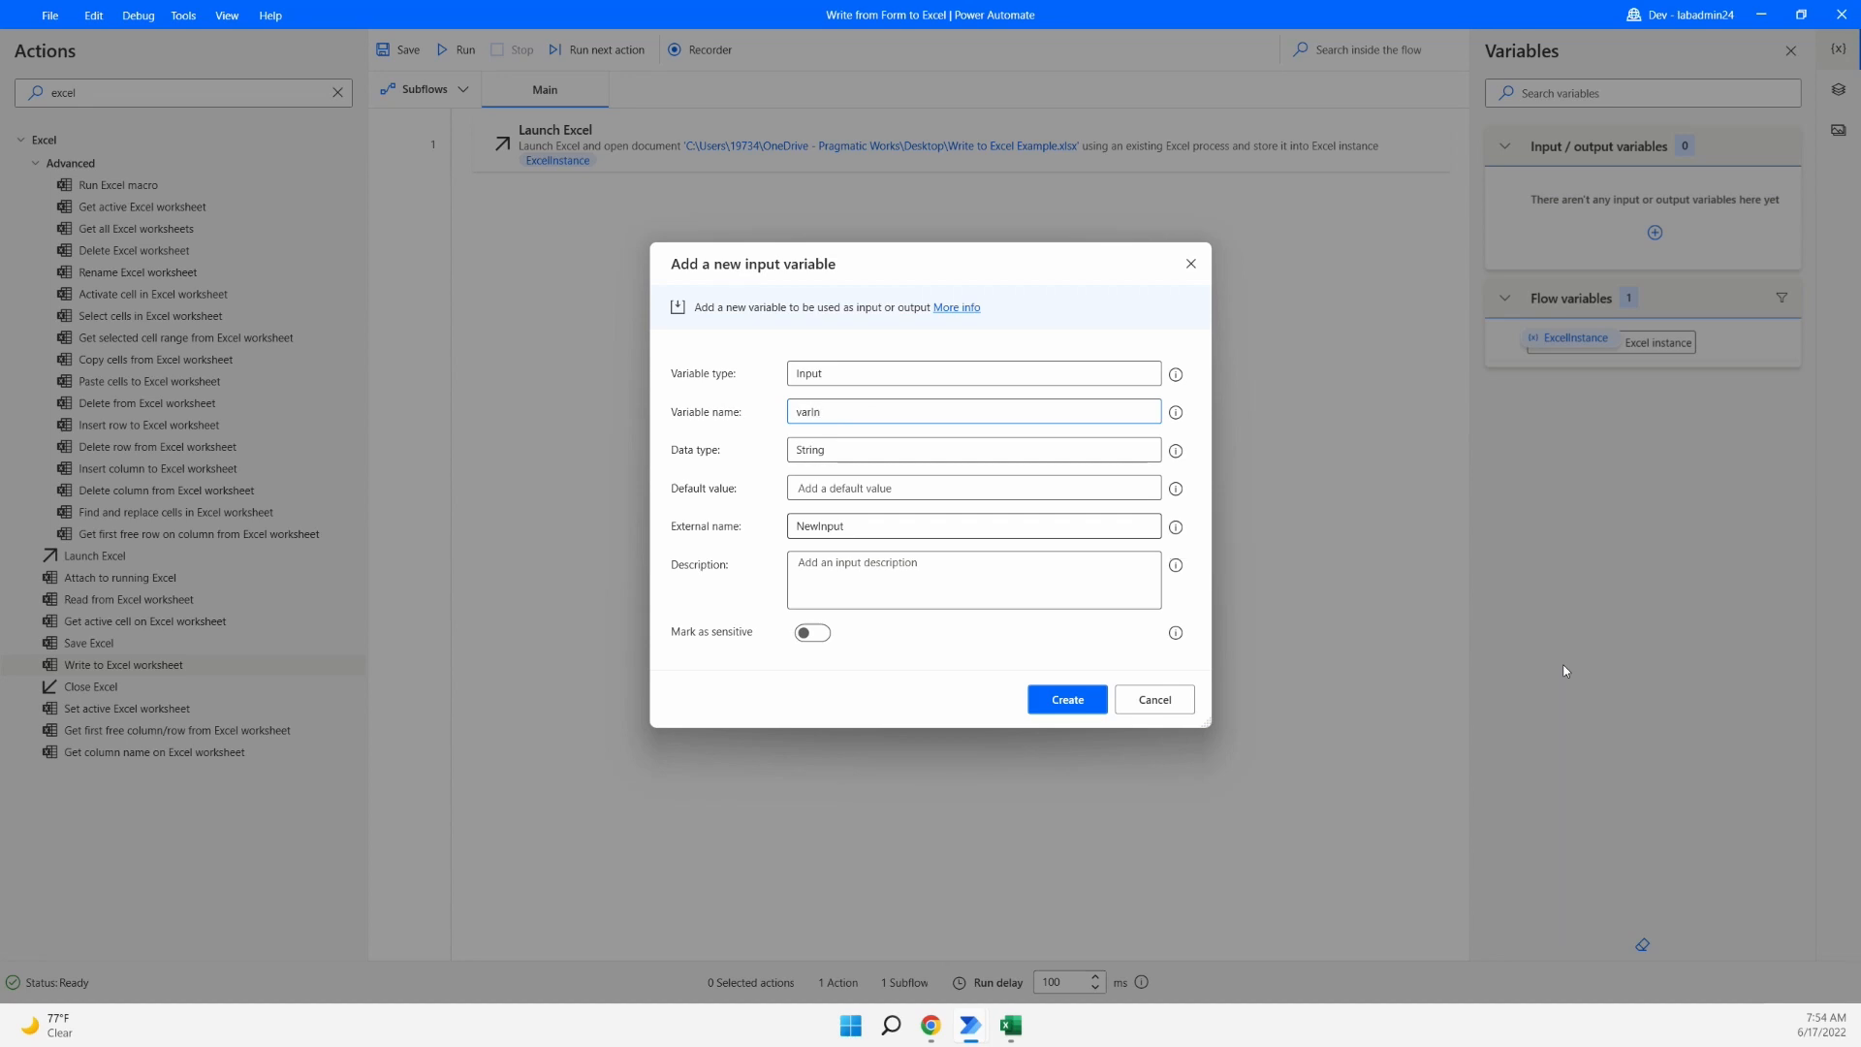
click(1008, 1032)
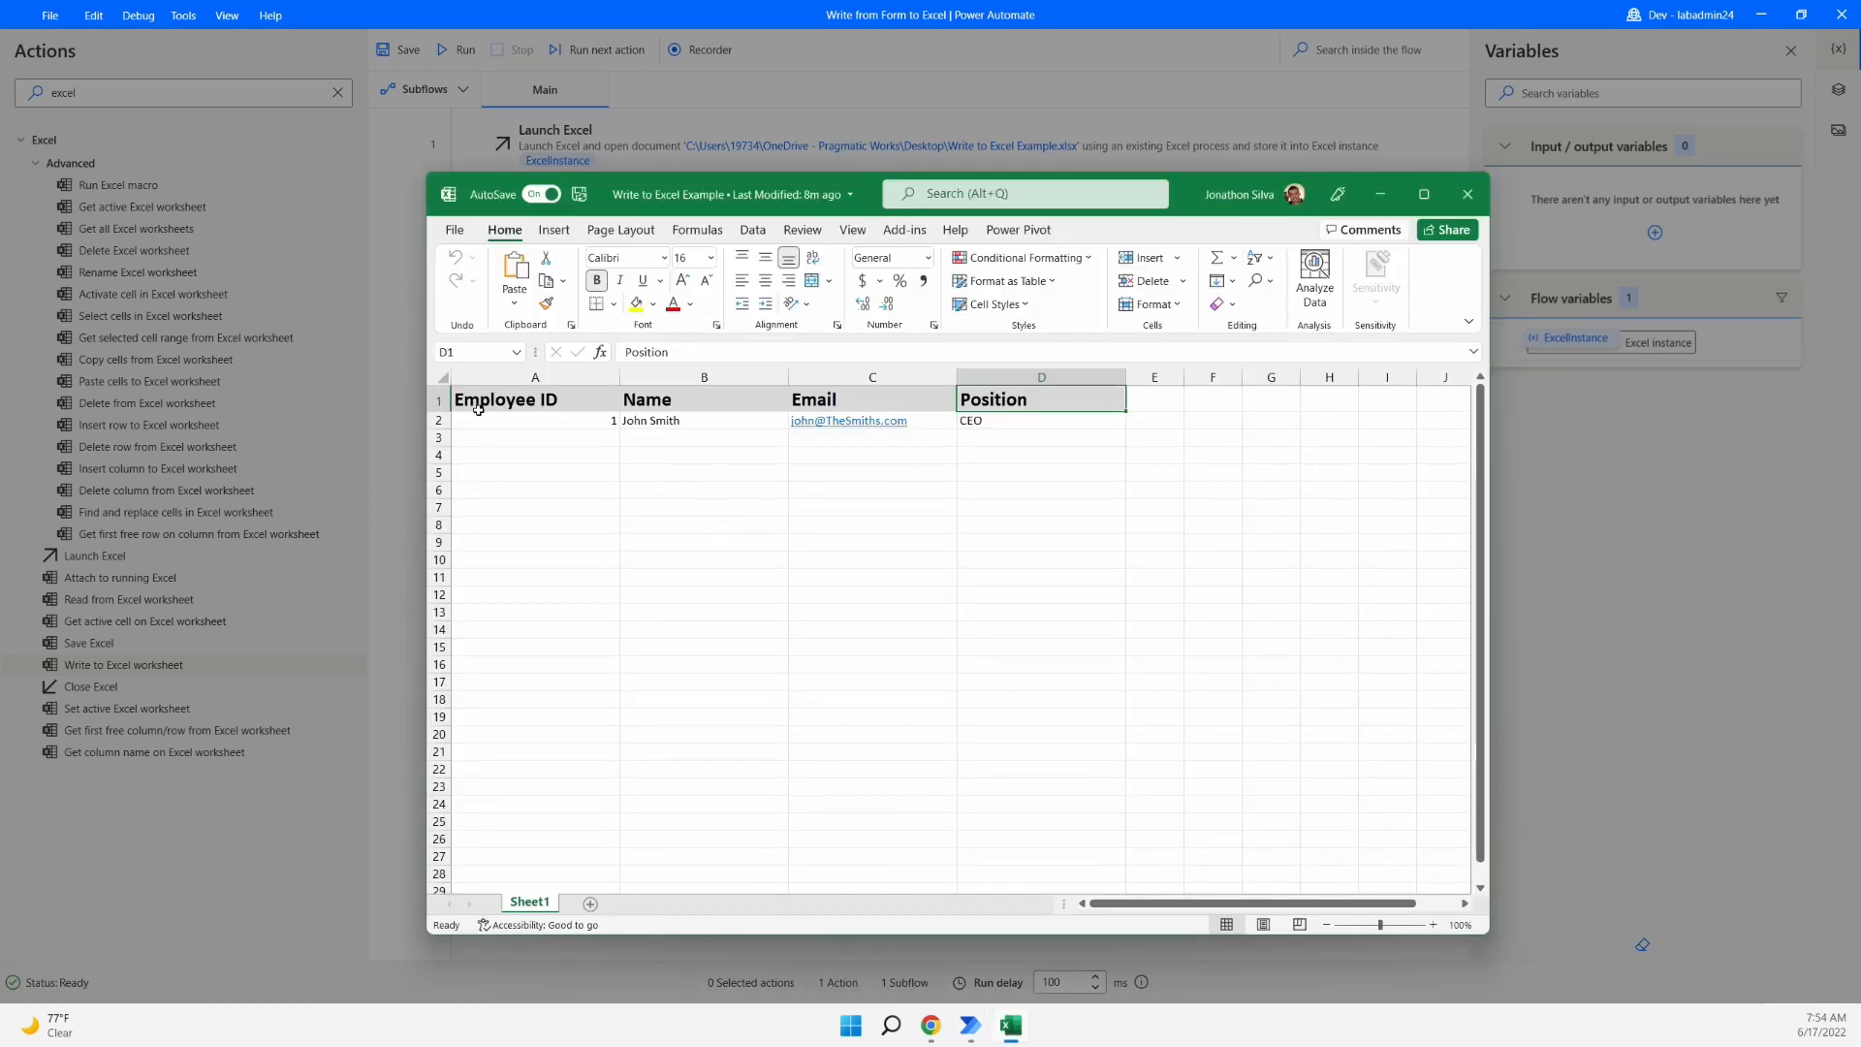
click(1393, 120)
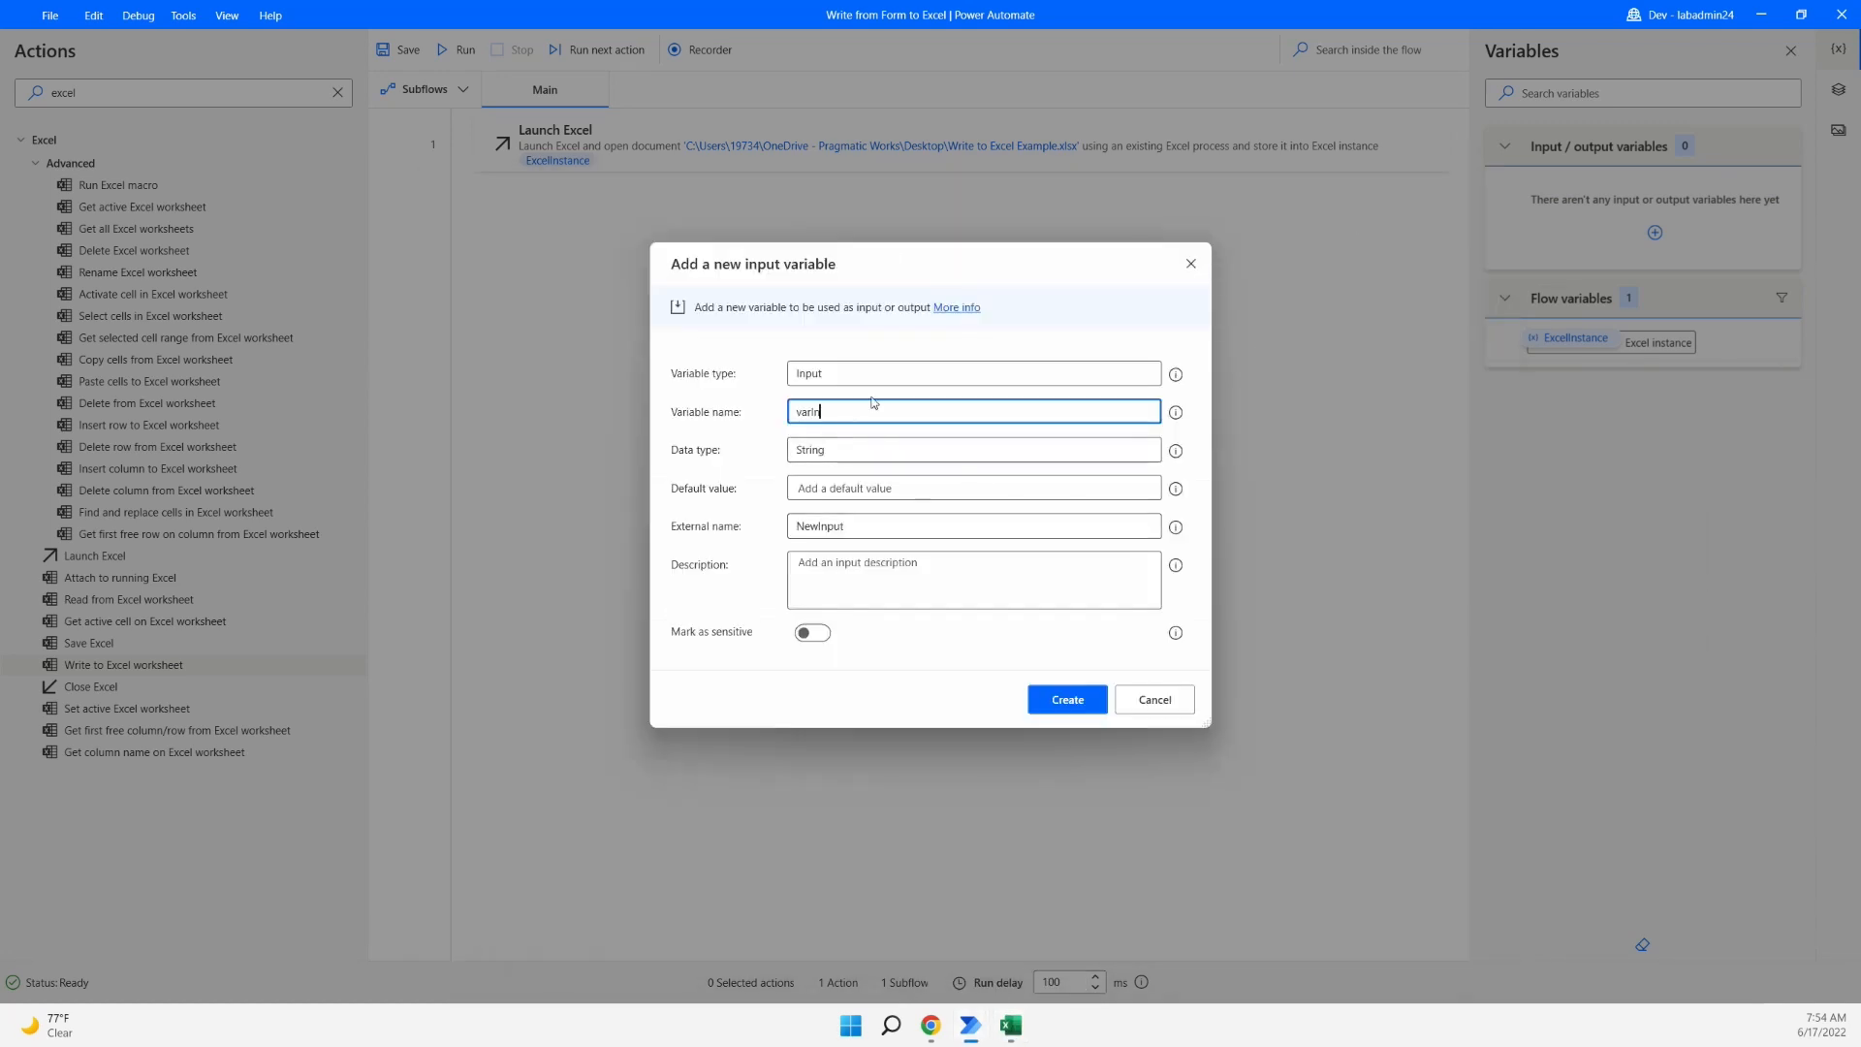
text(EmployeeID)
- Set its default value to 02 and select the External name text for replacement
click(862, 490)
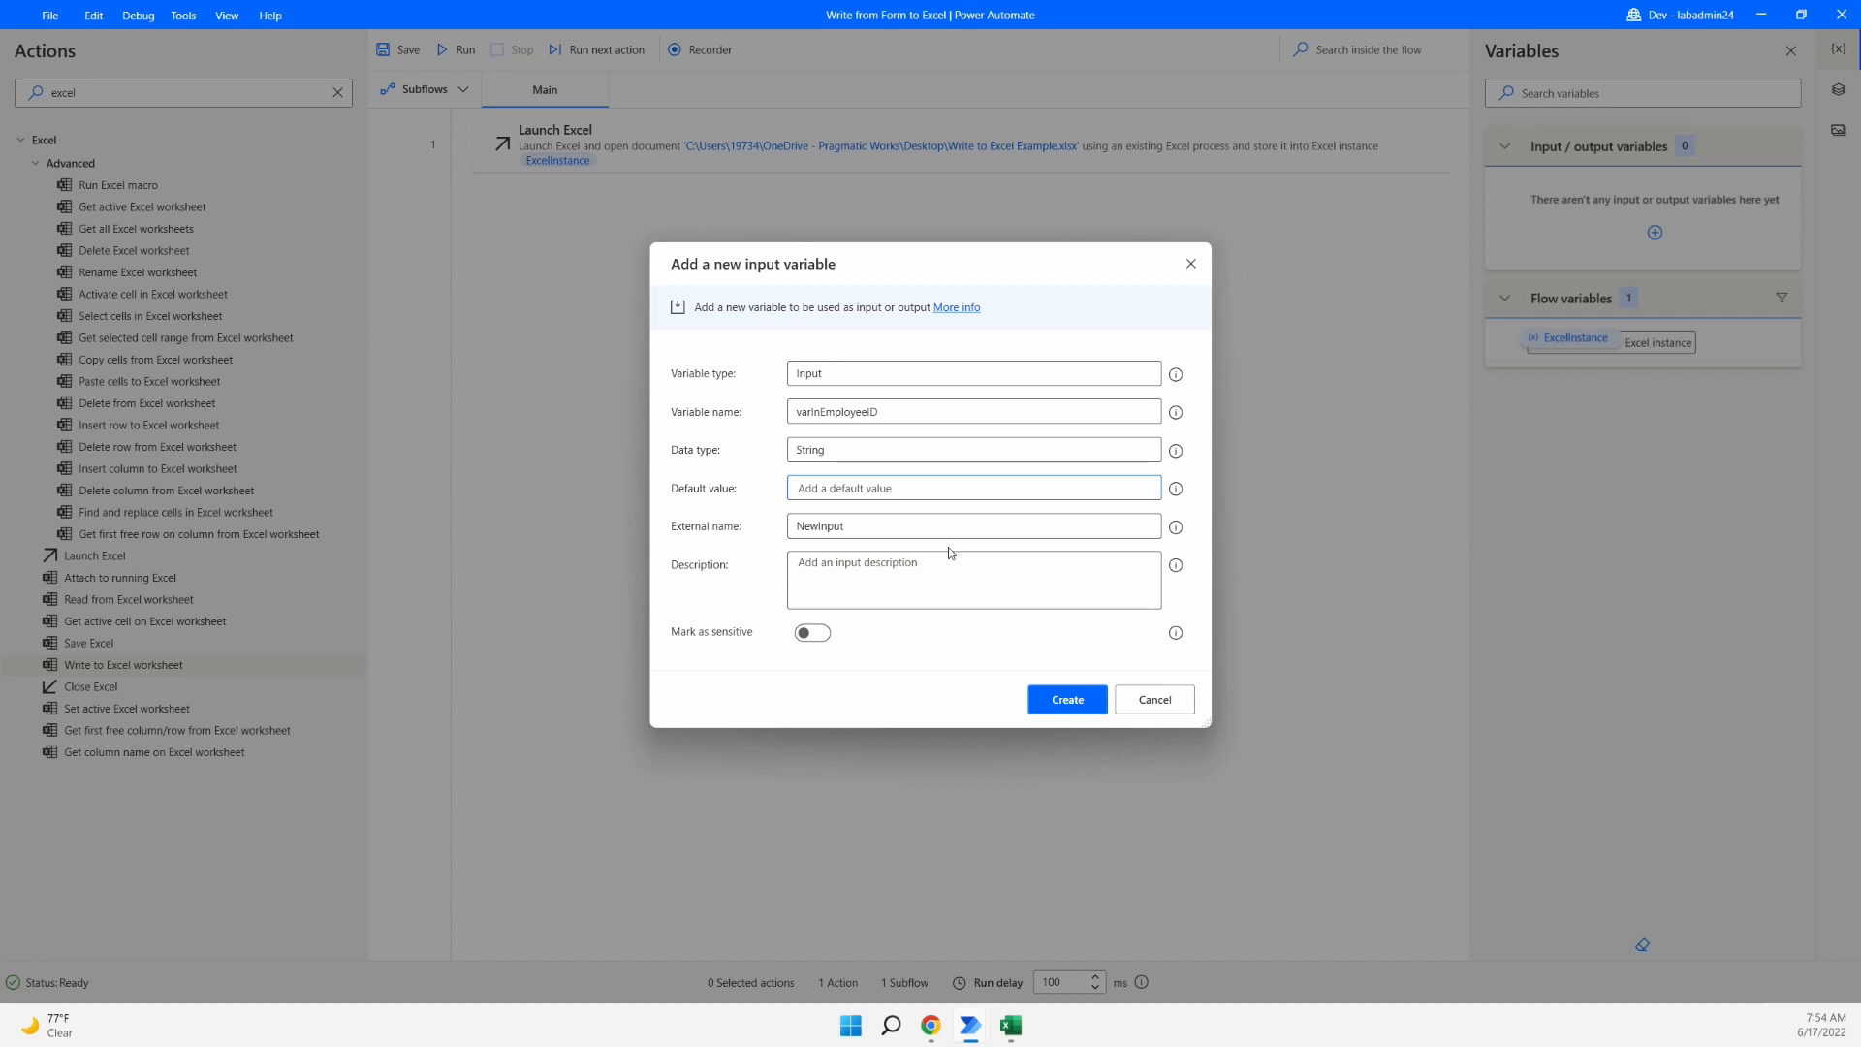
text(02)
click(1011, 1026)
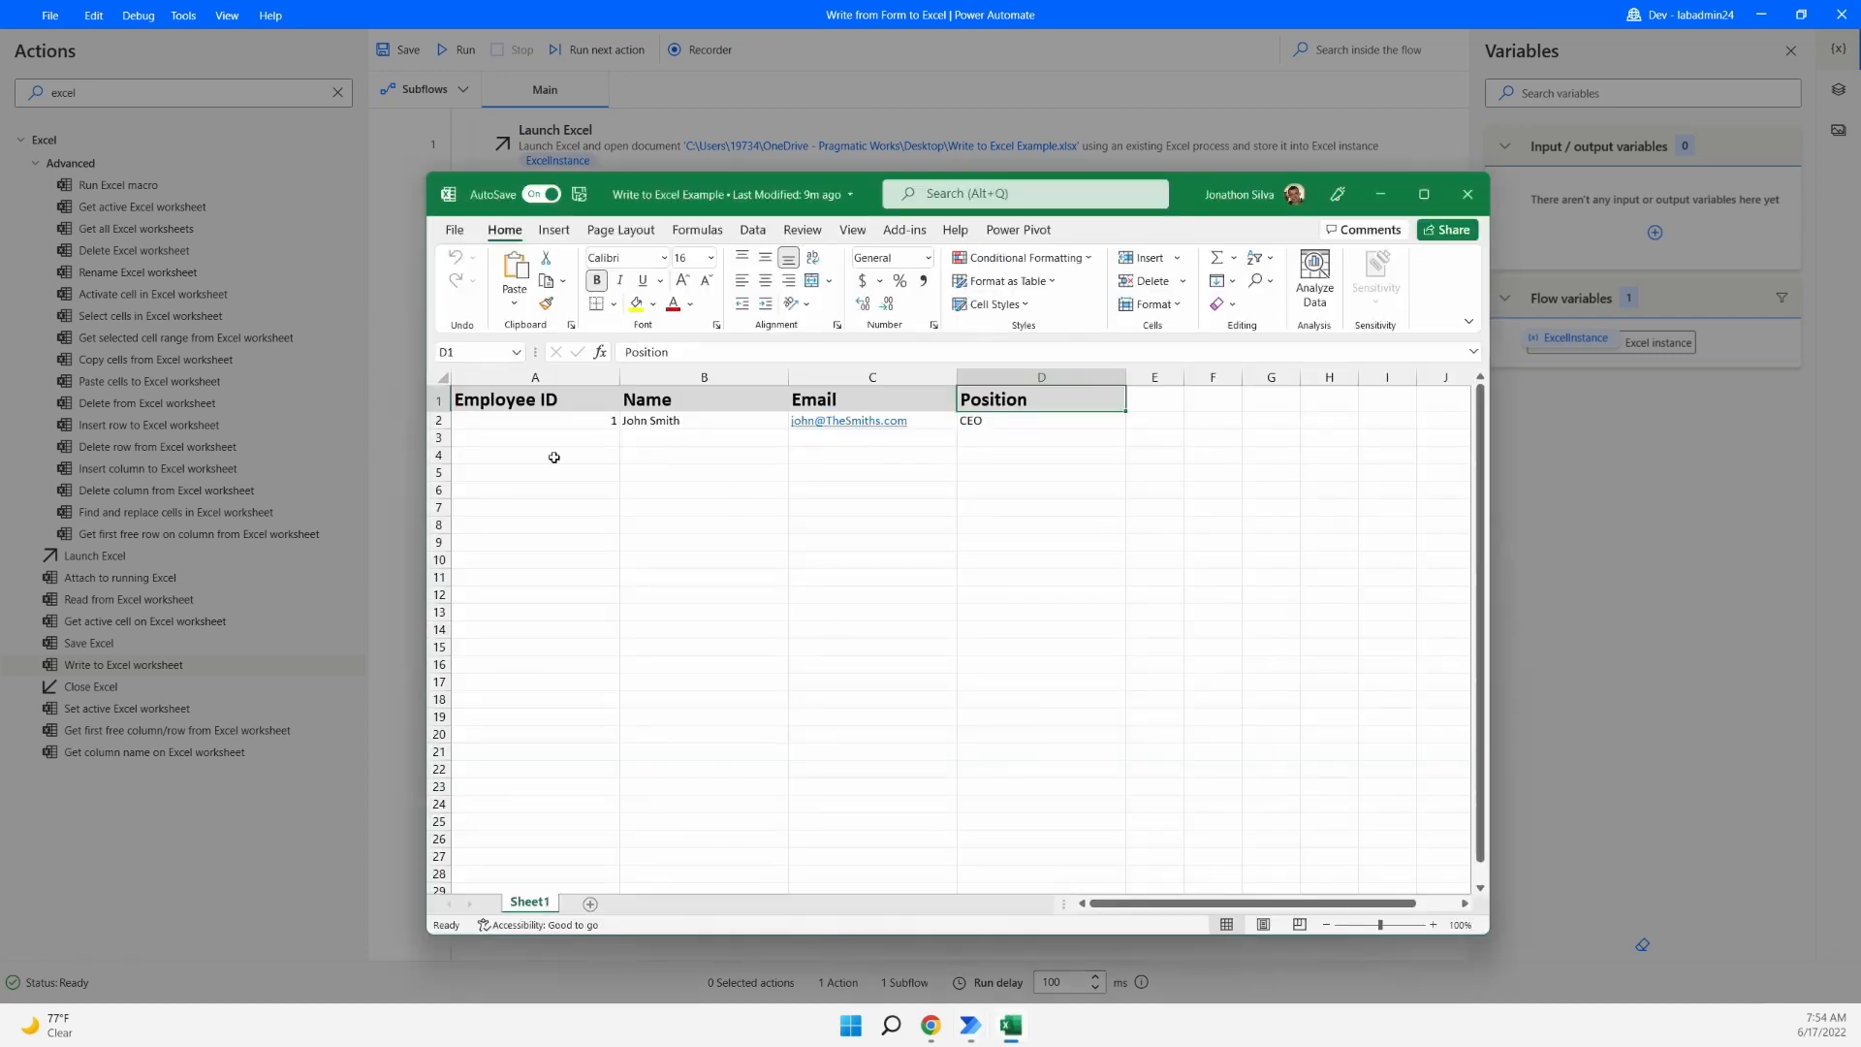
click(1678, 570)
drag(862, 526, 771, 533)
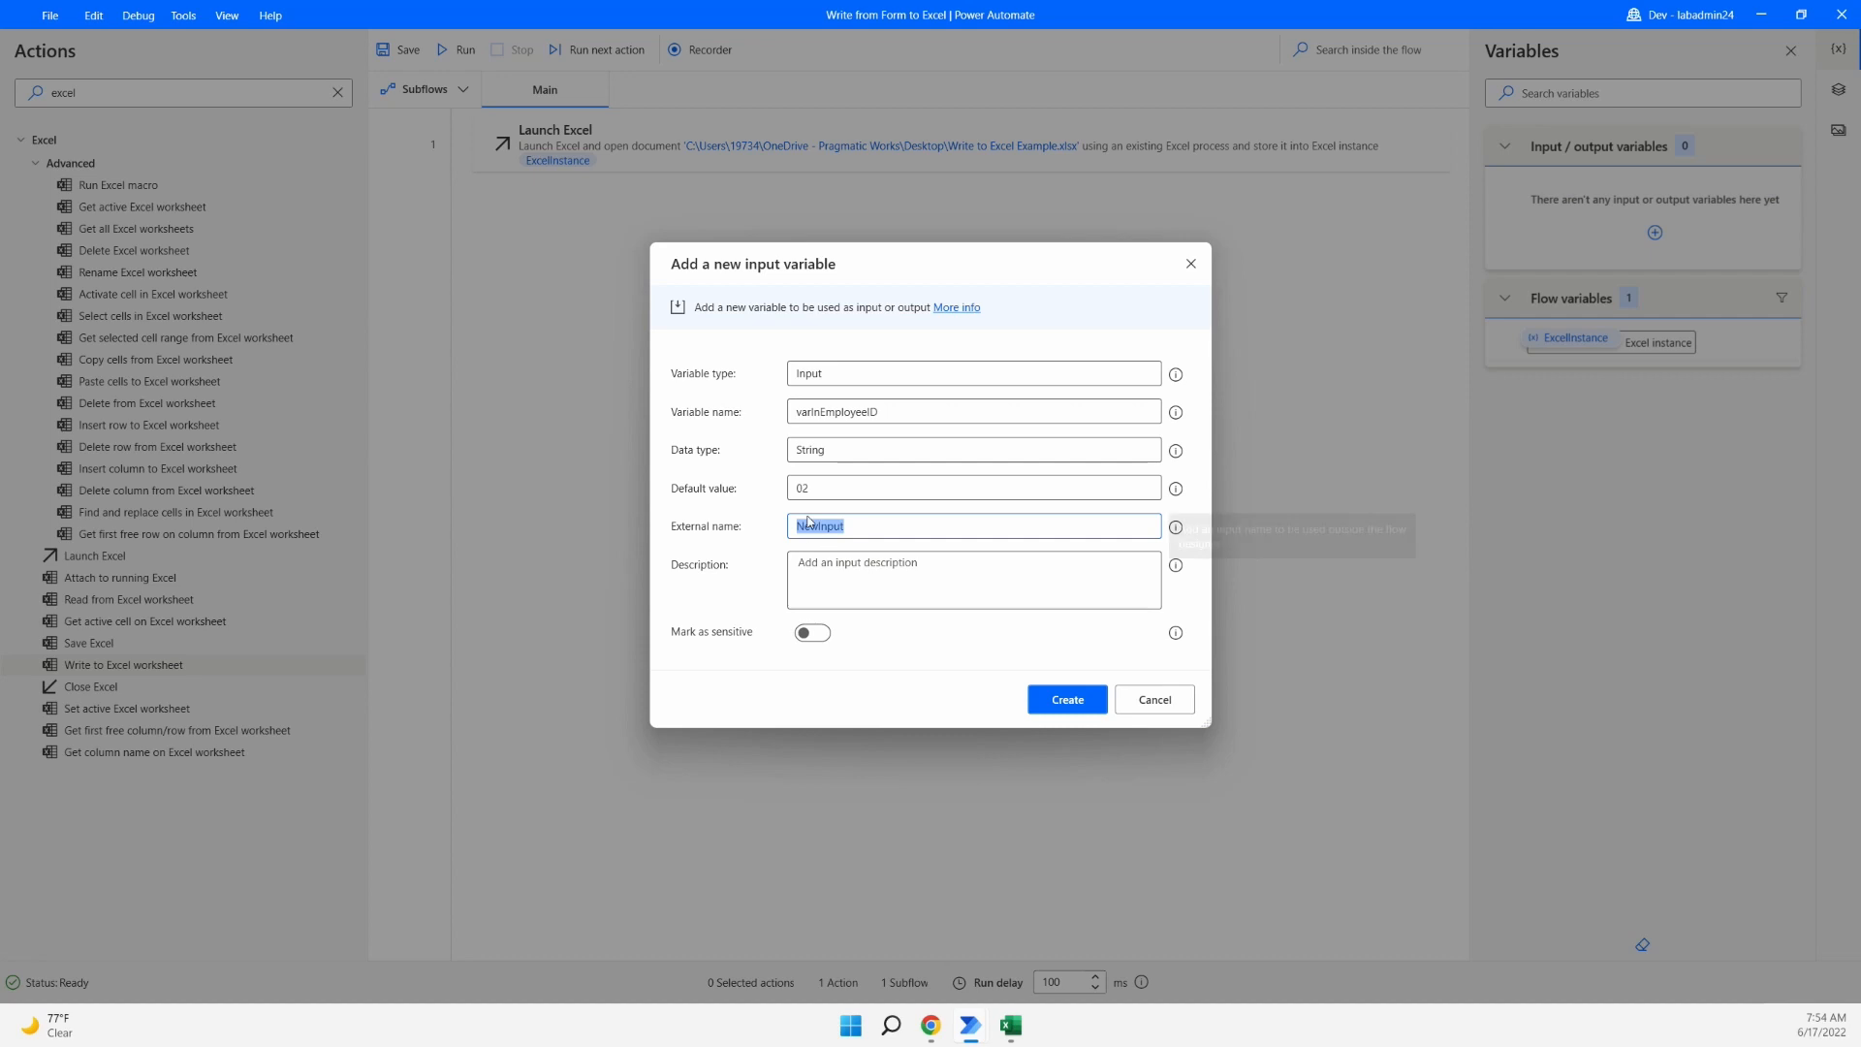
click(940, 1026)
click(117, 22)
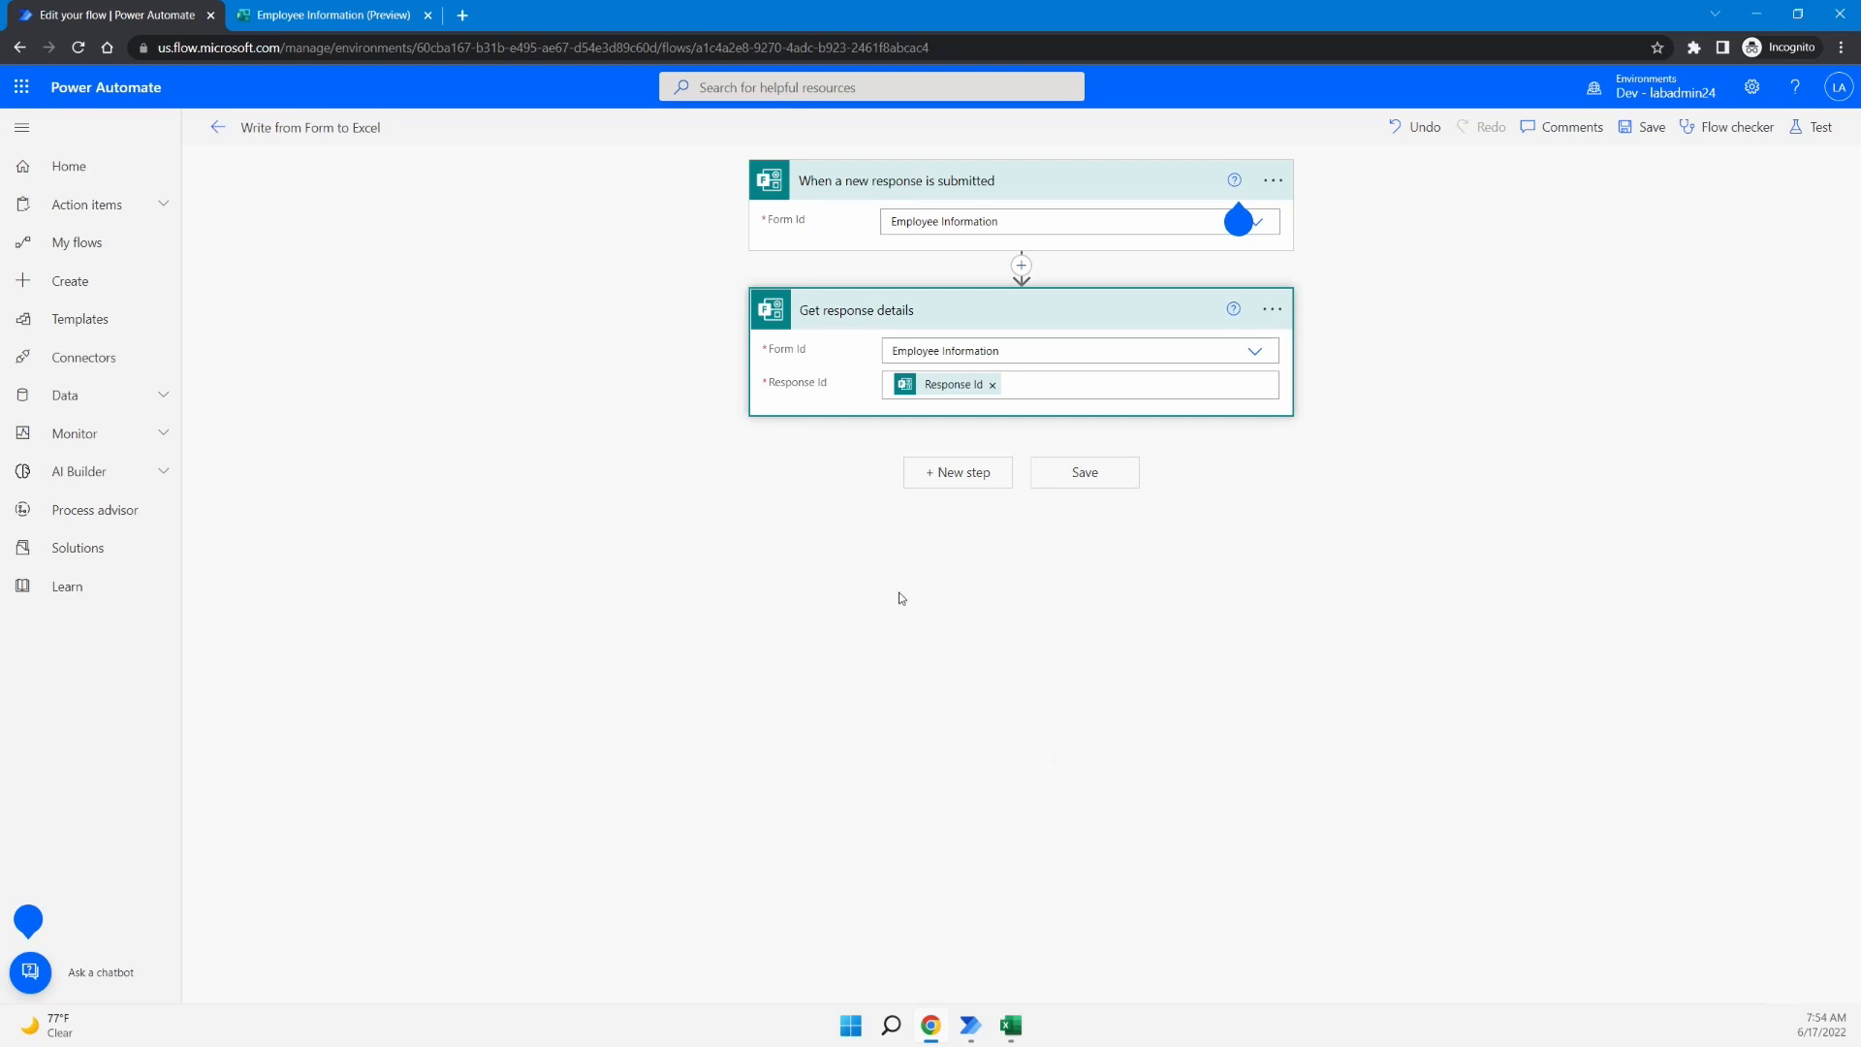
click(1756, 14)
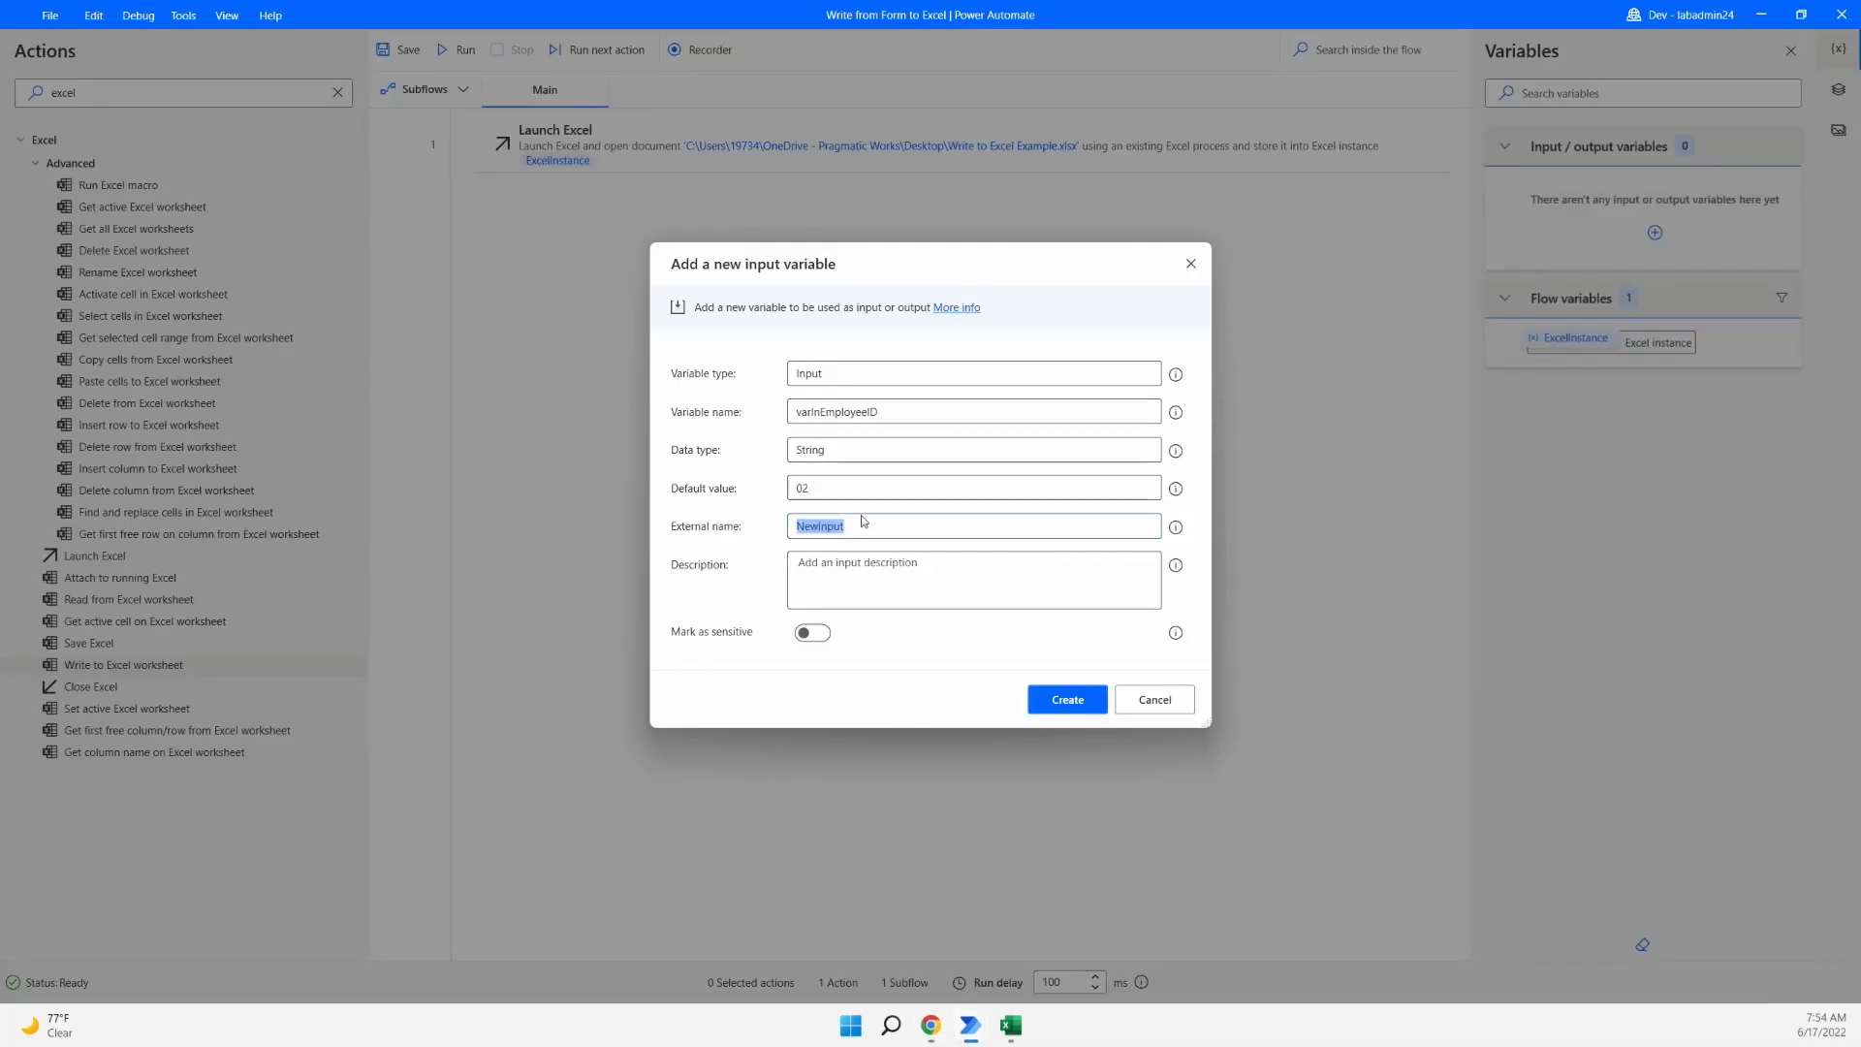
- Give varInEmployeeID external name Employee ID and description 'employee id', and create it
text(Employee IDemplo)
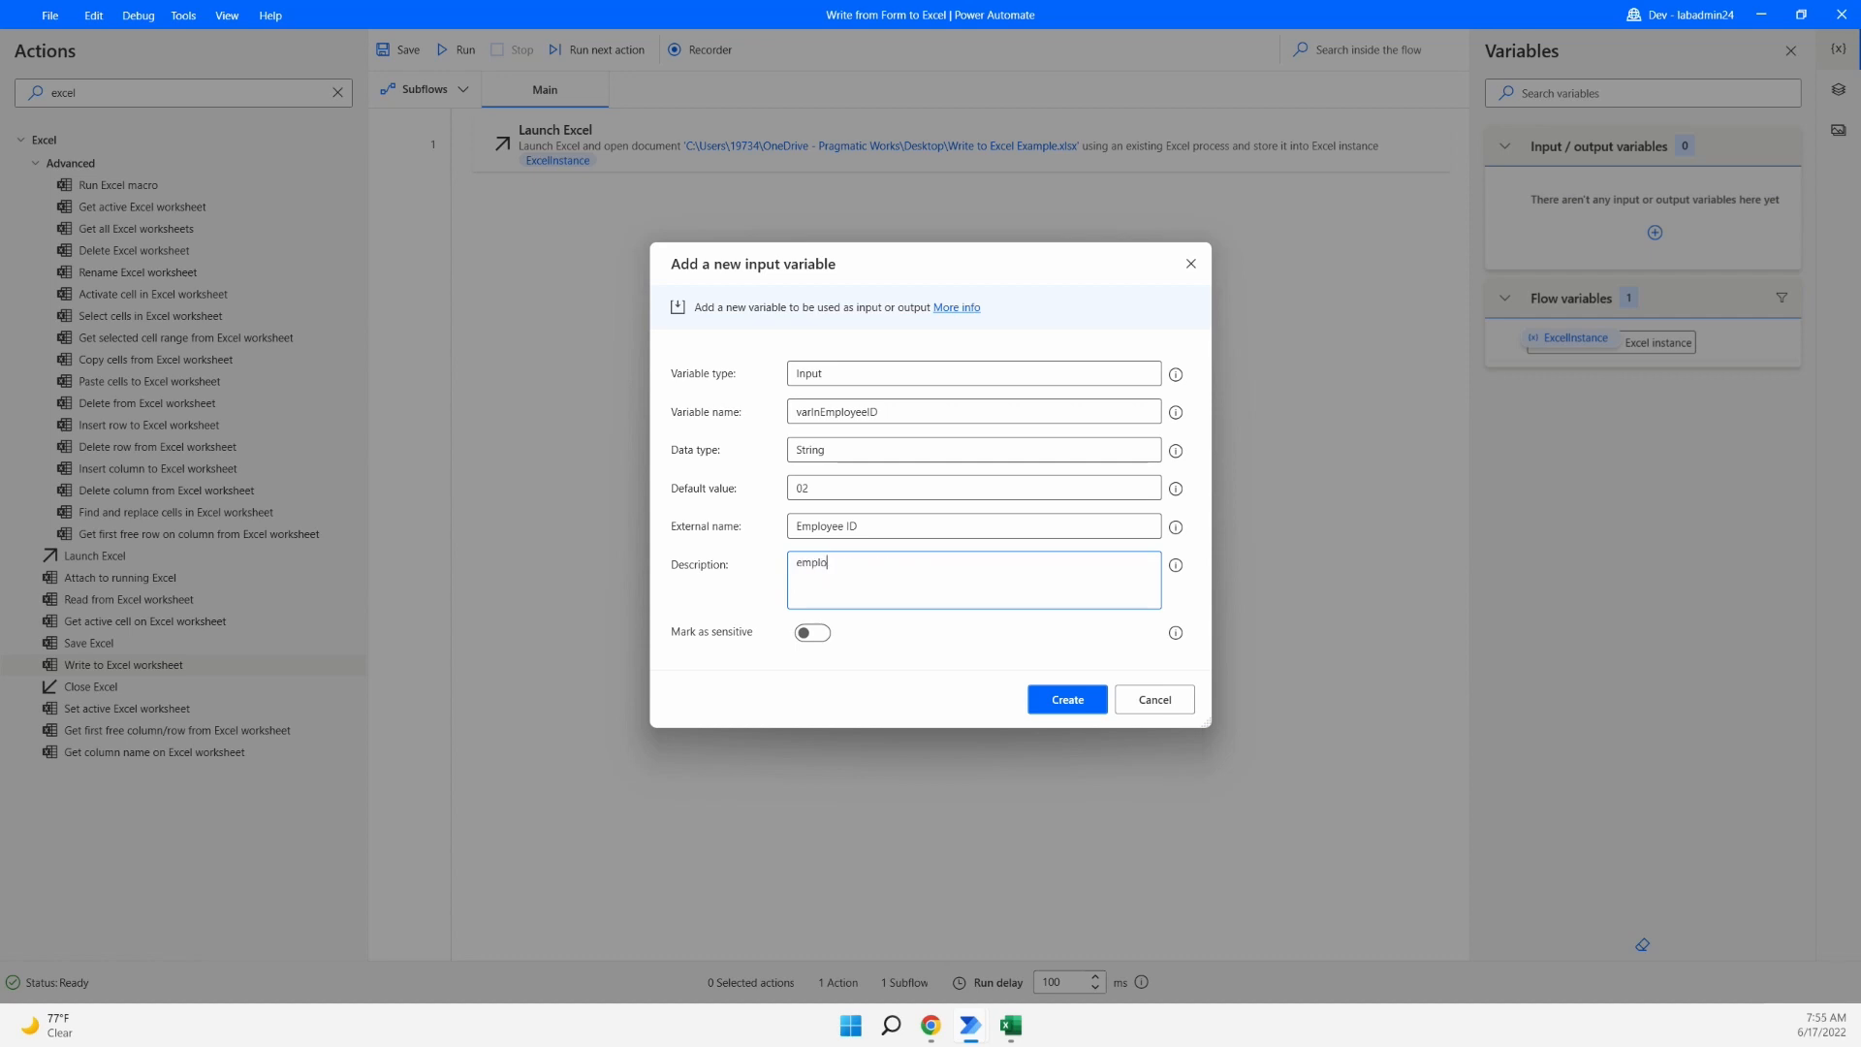
text(yee id)
click(1094, 703)
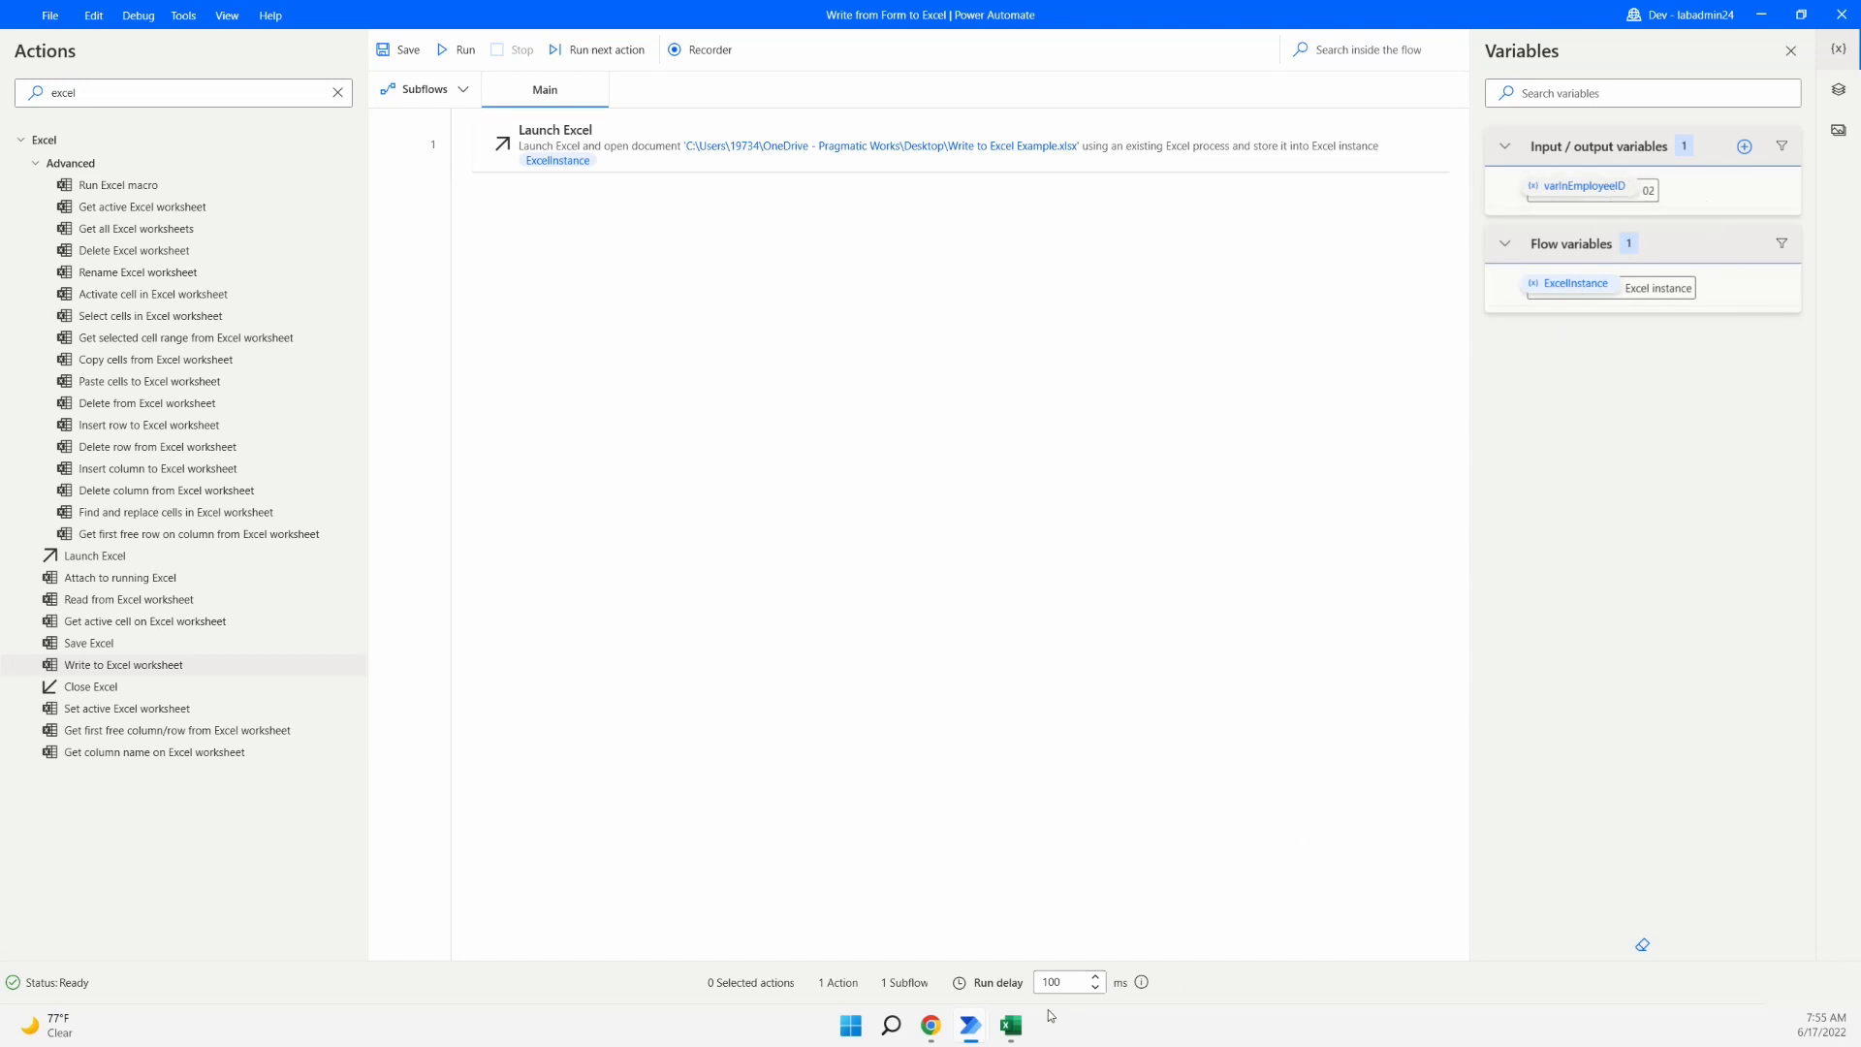
click(1011, 1025)
click(681, 406)
click(848, 403)
click(1048, 401)
click(1585, 504)
- Start a second input variable named varInName
click(1744, 146)
click(1730, 186)
drag(862, 415, 682, 395)
text(varIn)
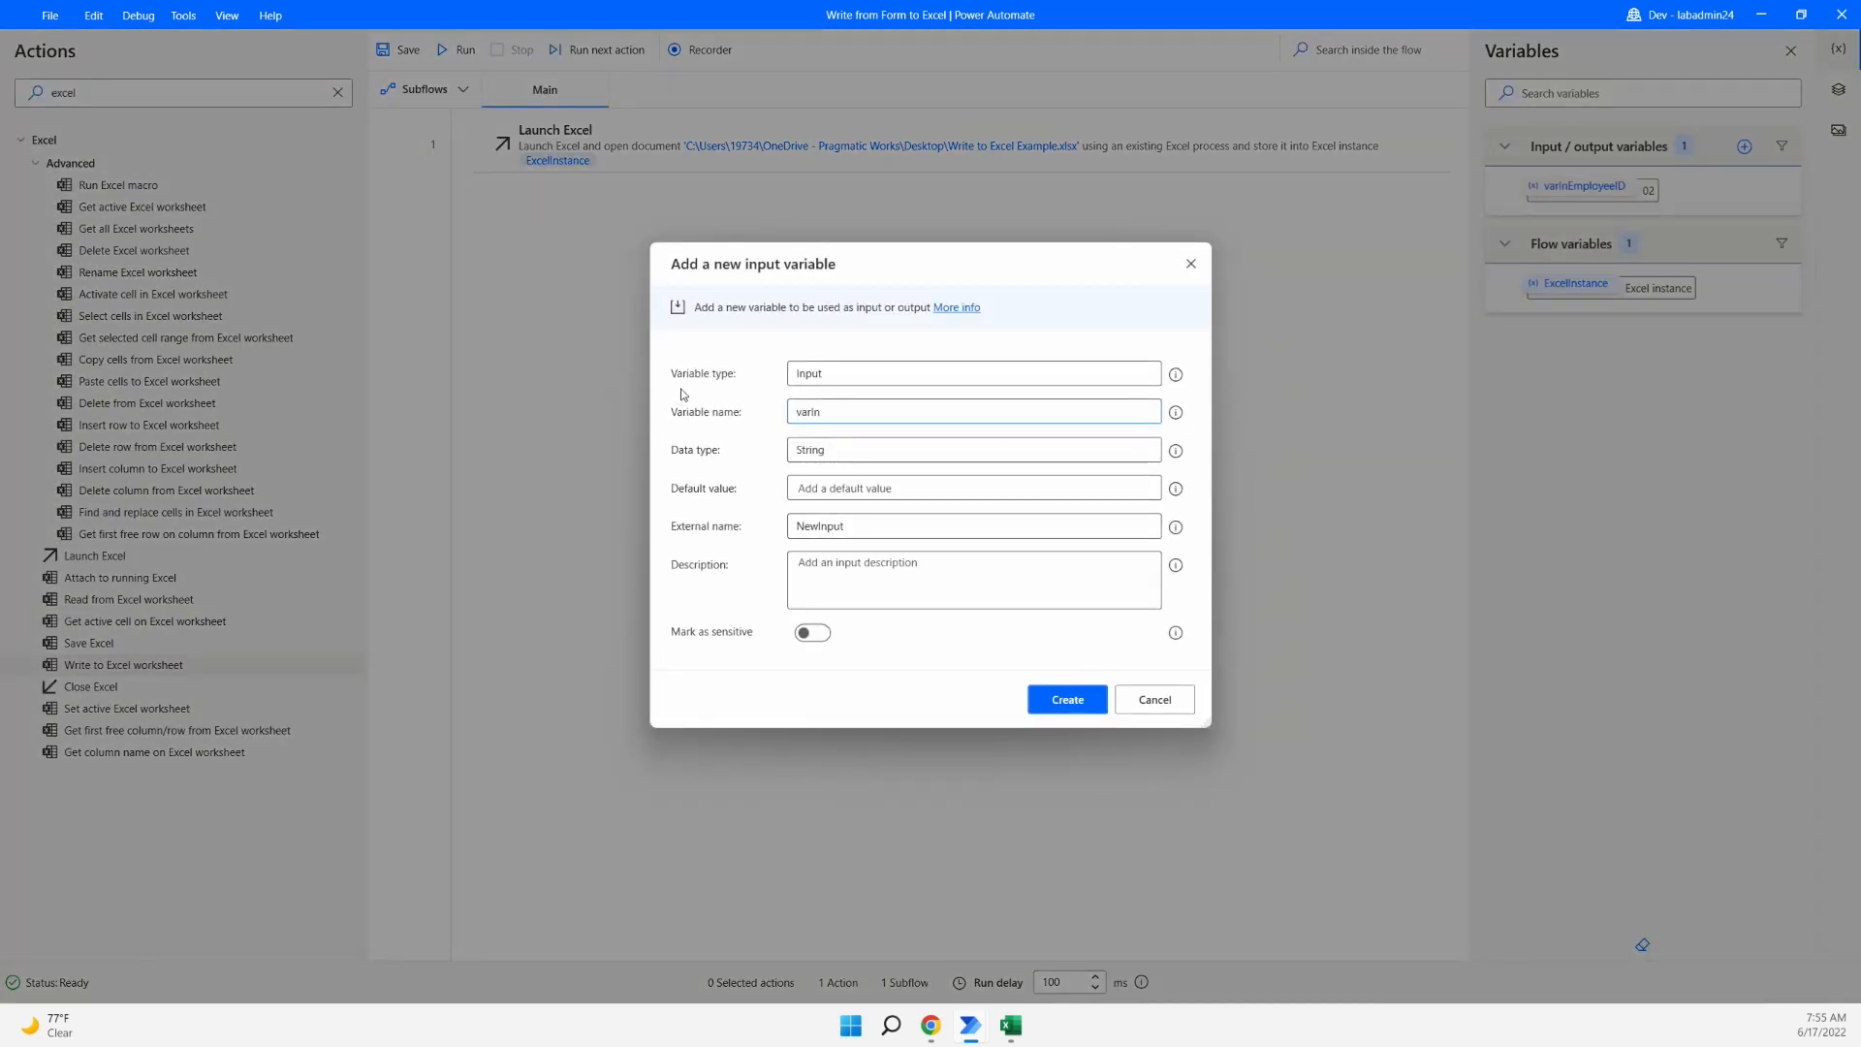
text(Name)
- Give varInName a sample e-mail default, external name Name and description 'Employee name', then create it
click(876, 486)
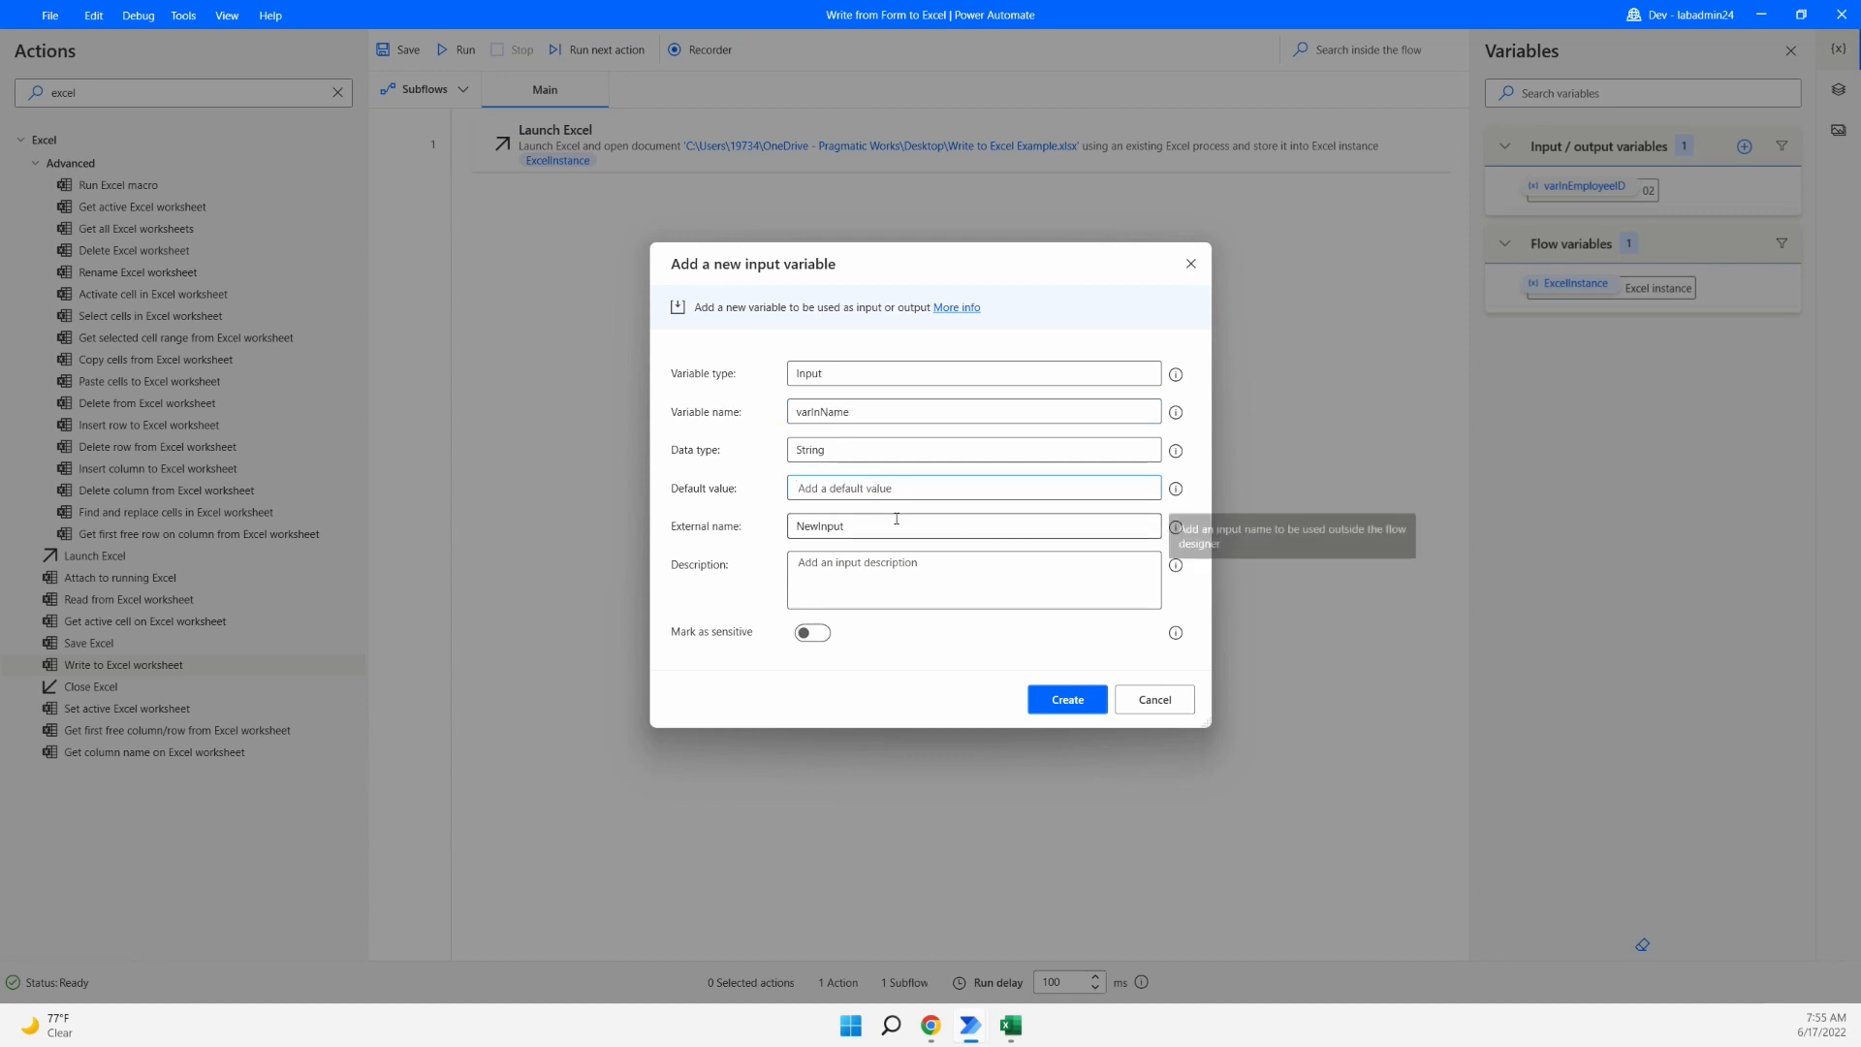
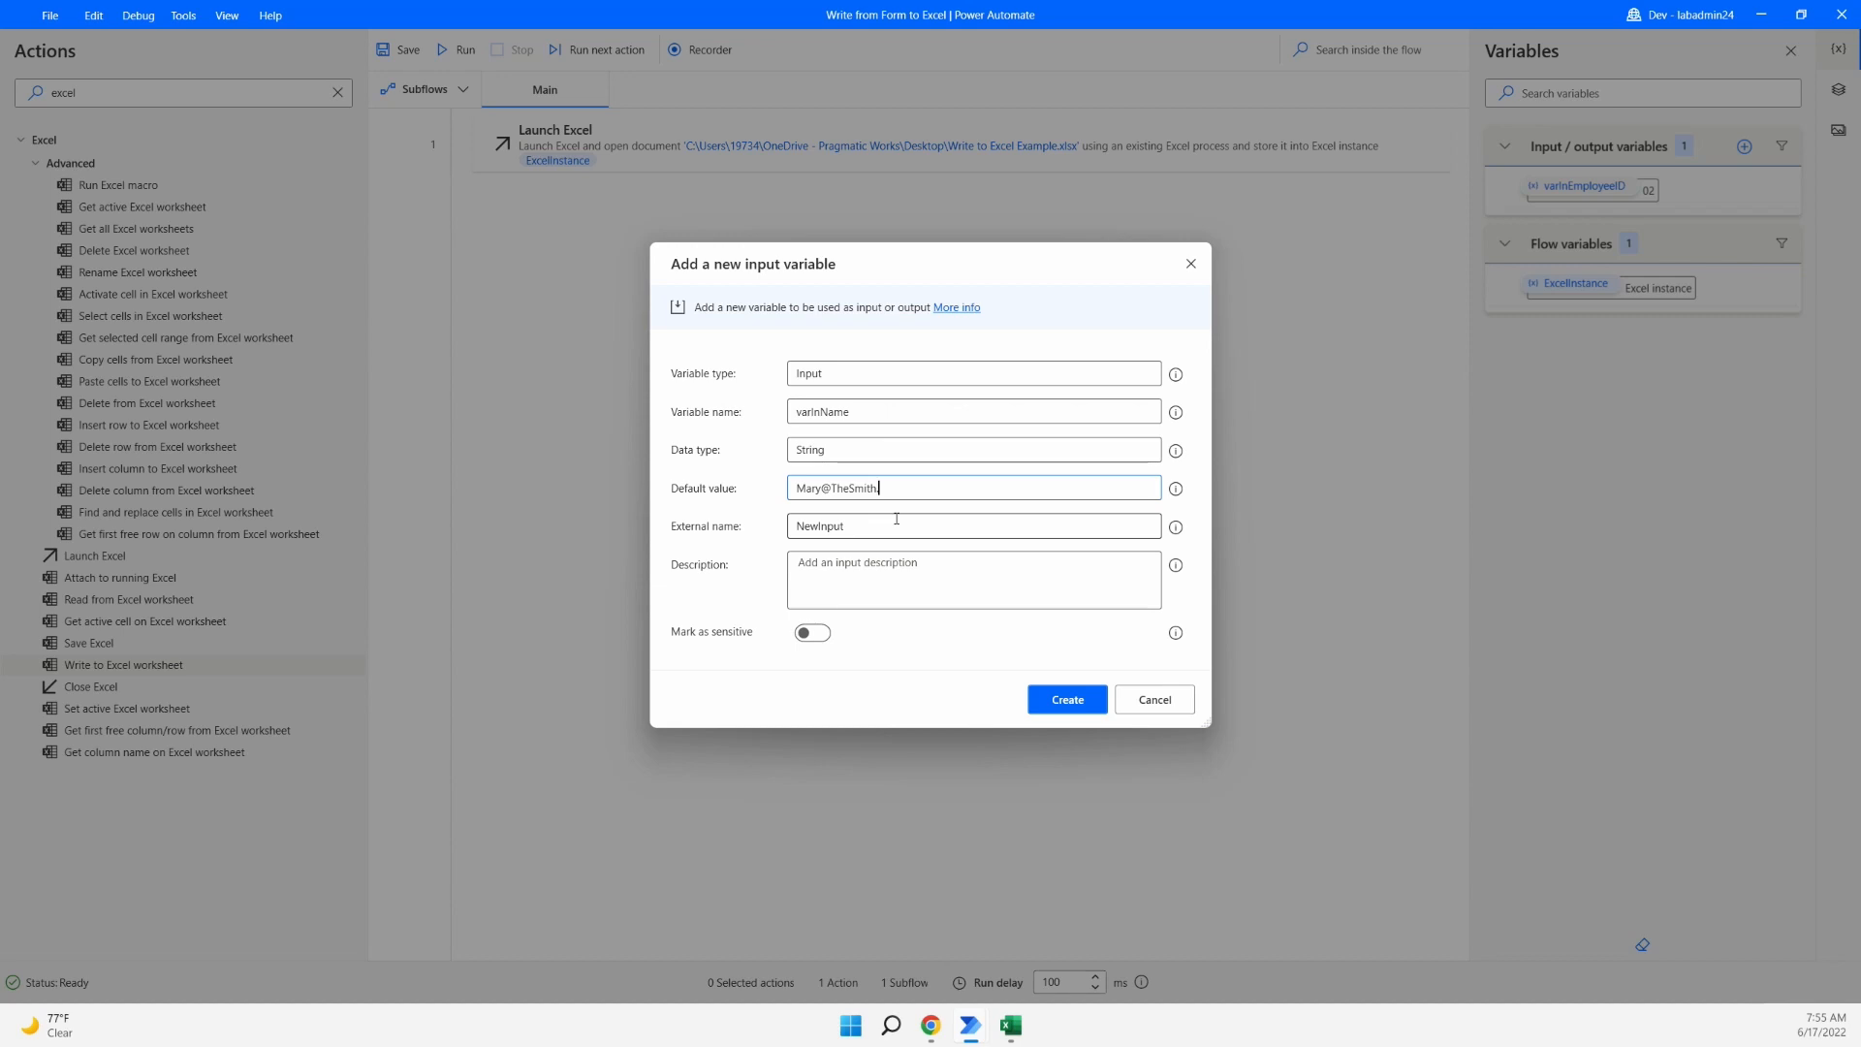
key(Tab)
text(Name)
click(863, 567)
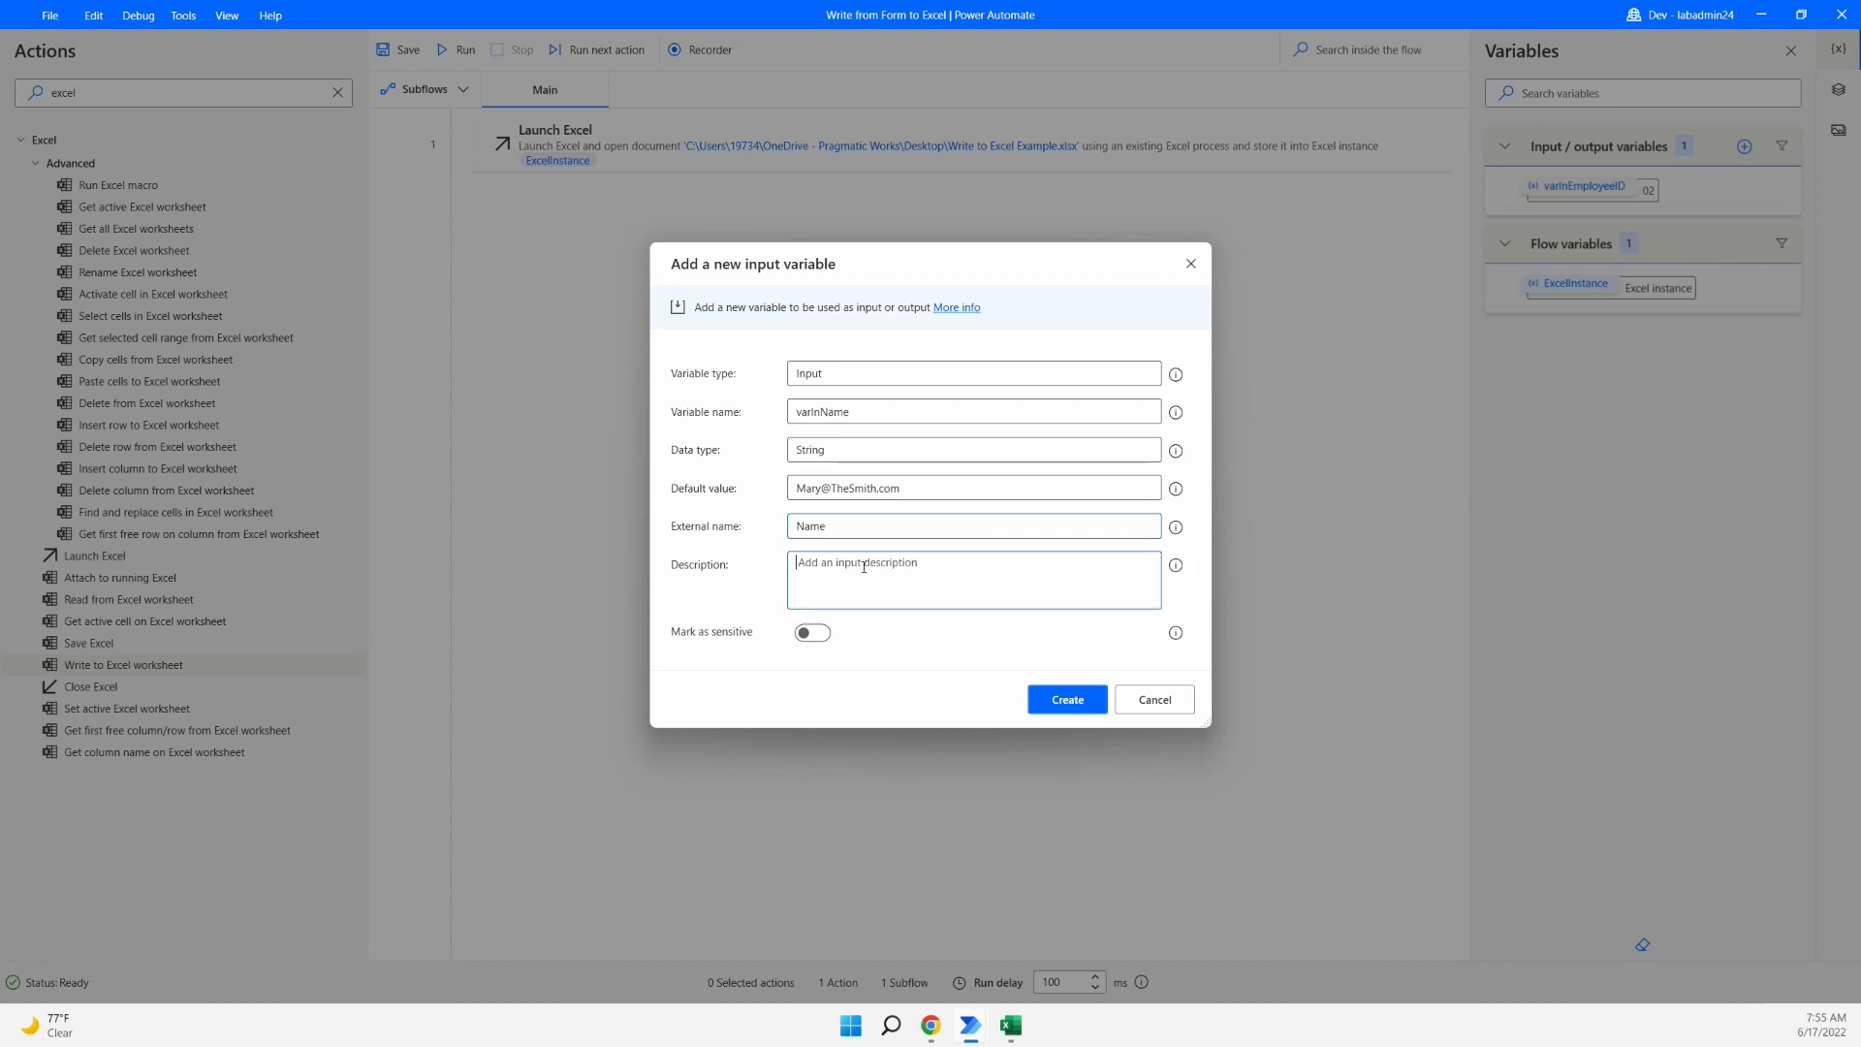
text(Employee name)
click(1069, 700)
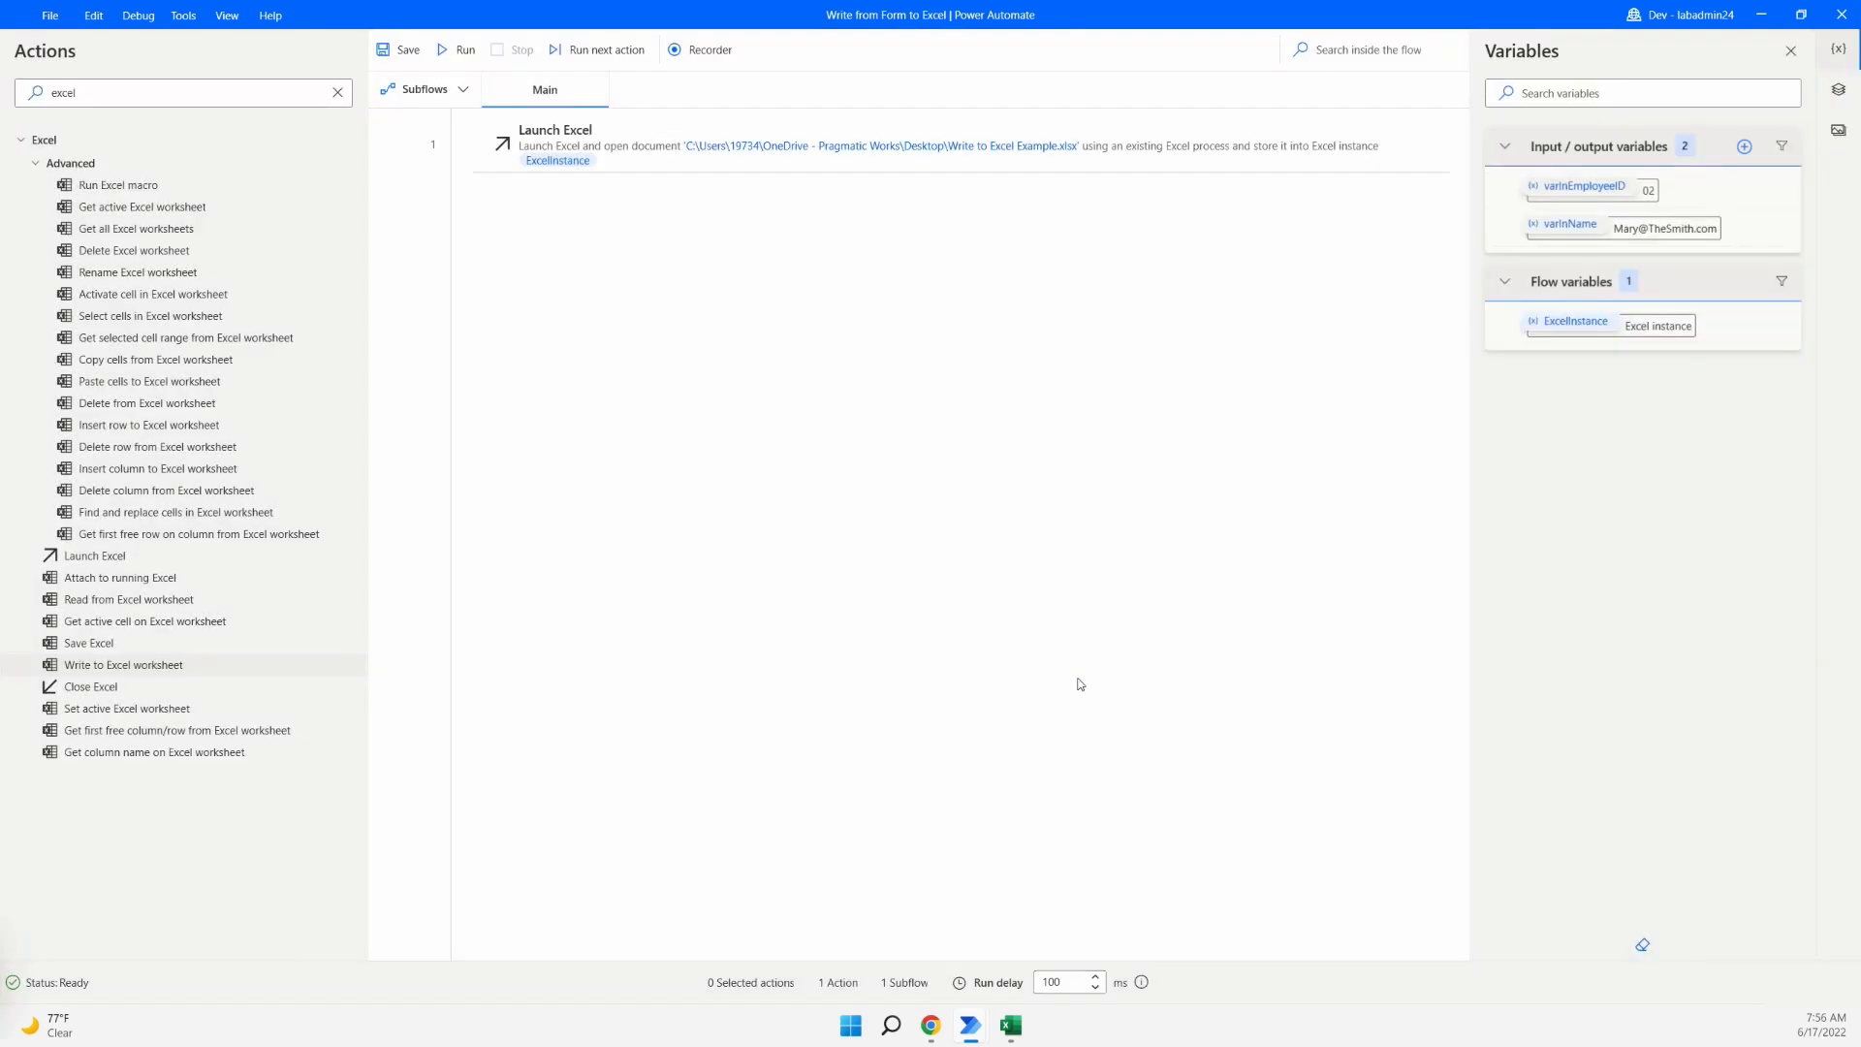
- Create a third input variable, varInEmail, with a sample e-mail default and external name Email
click(1749, 151)
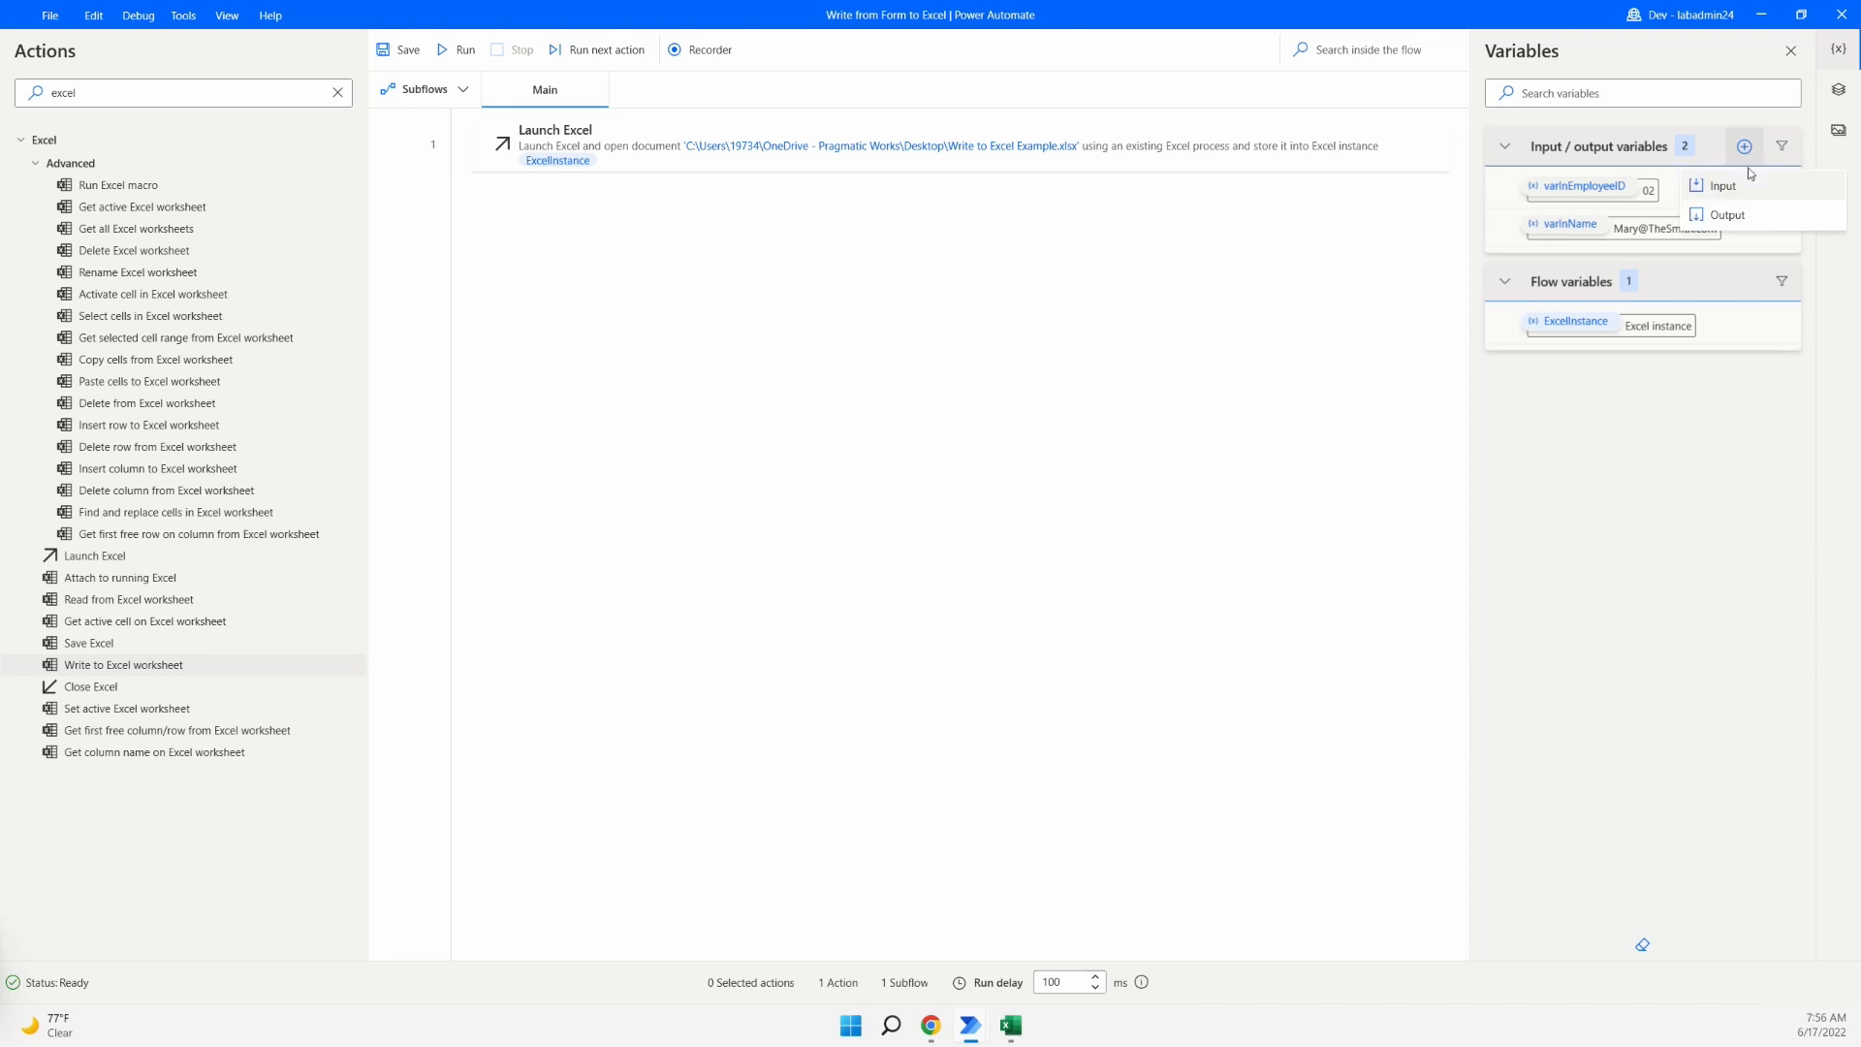
click(1747, 191)
key(alt+Tab)
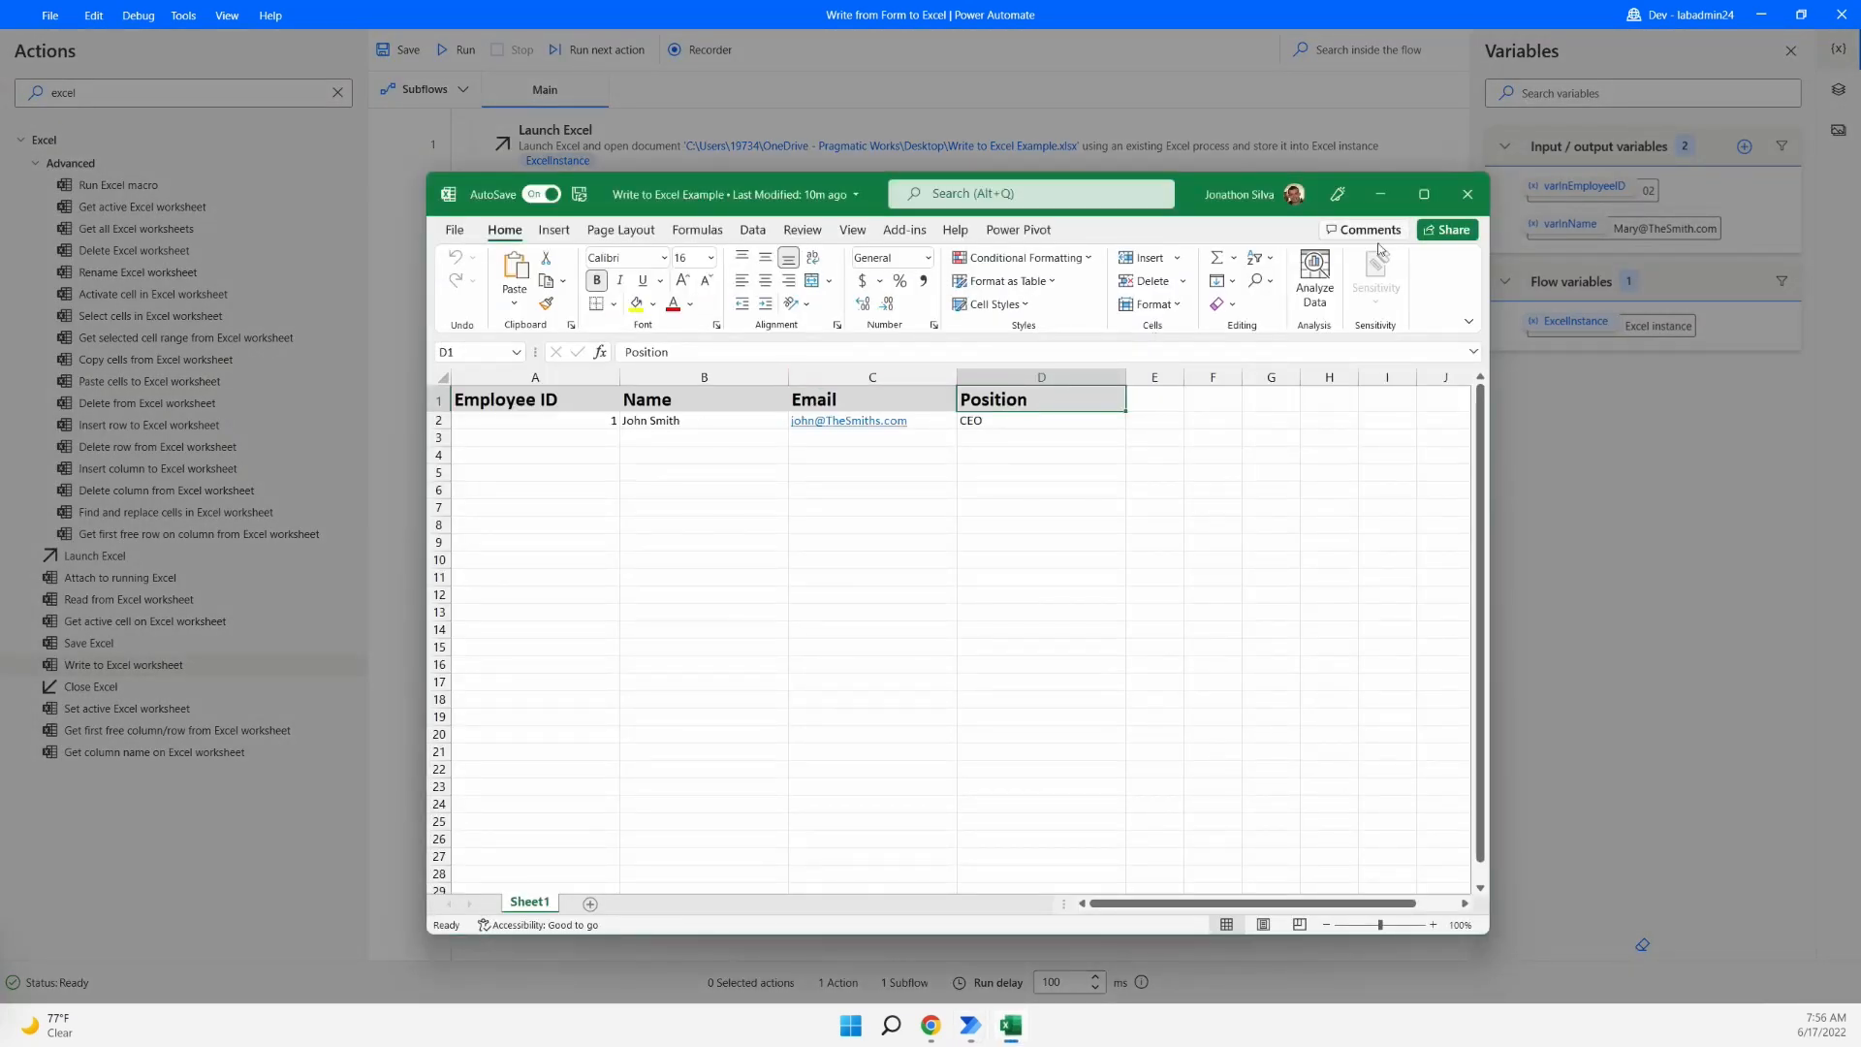
click(1380, 194)
drag(856, 411, 766, 422)
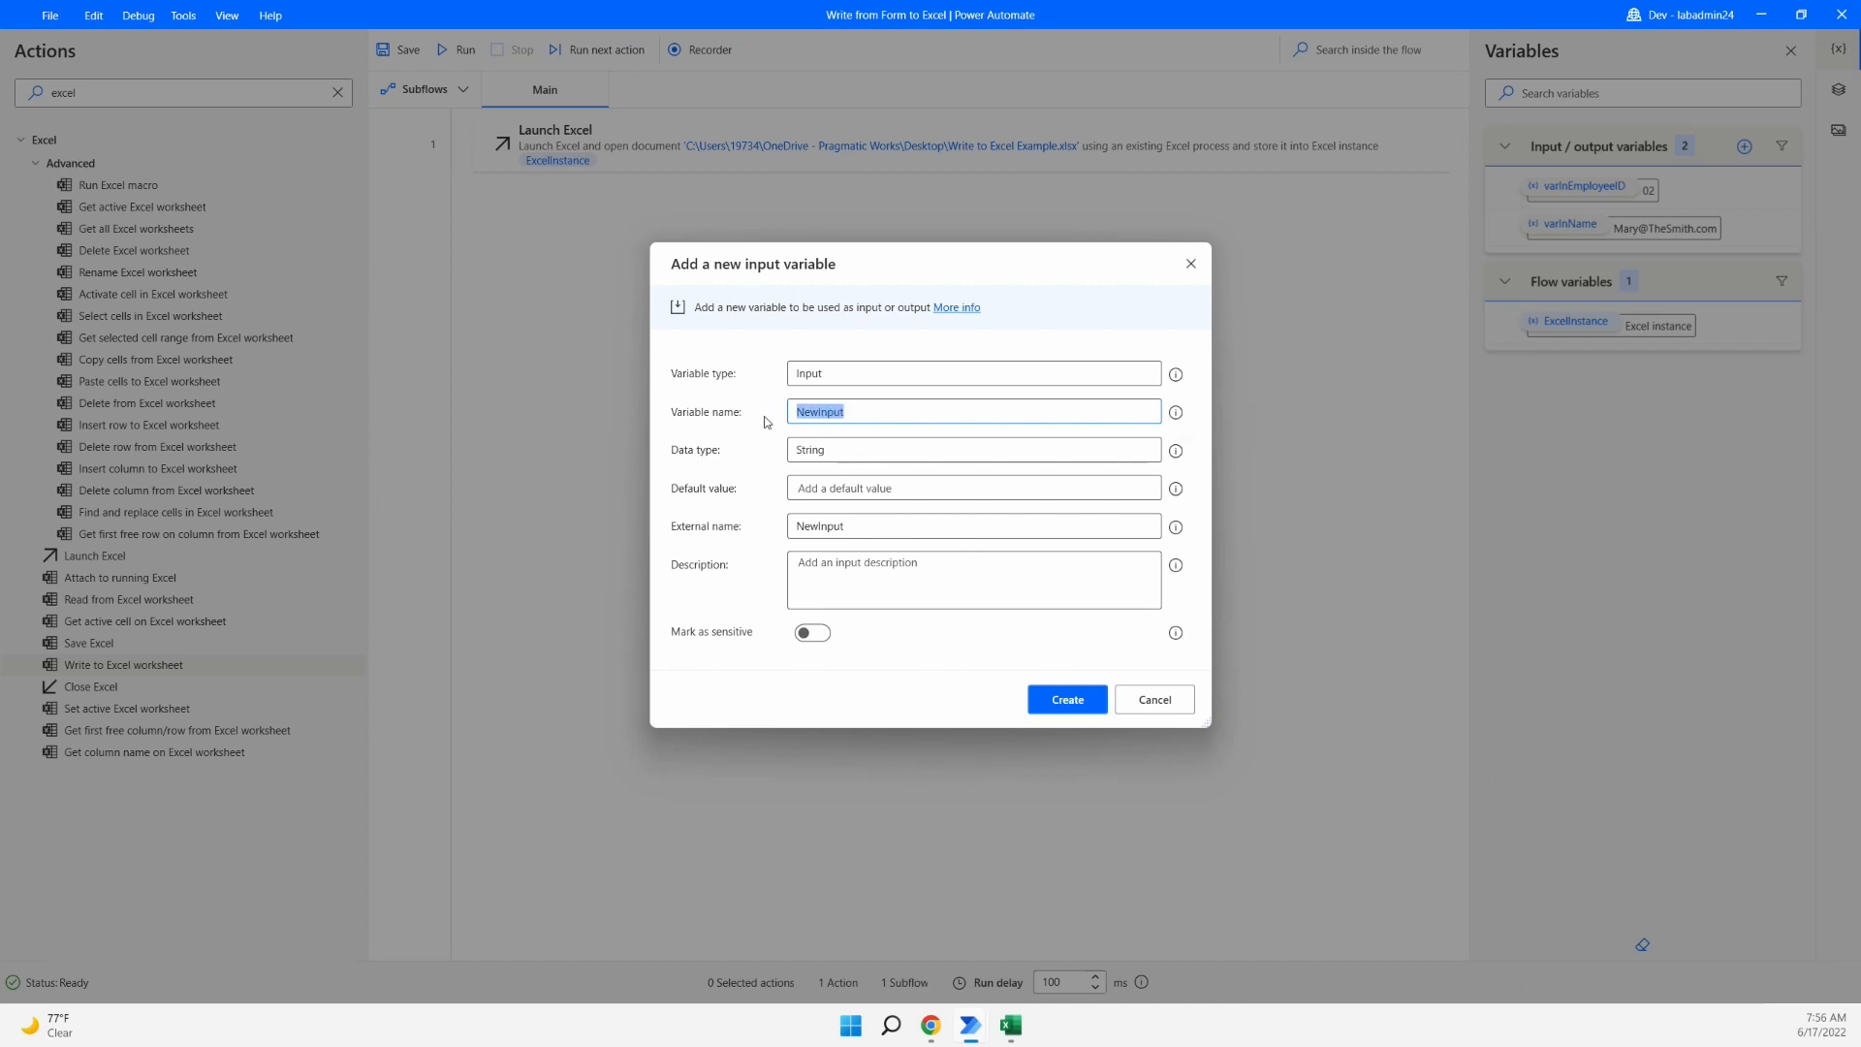
text(varInEmail)
click(851, 490)
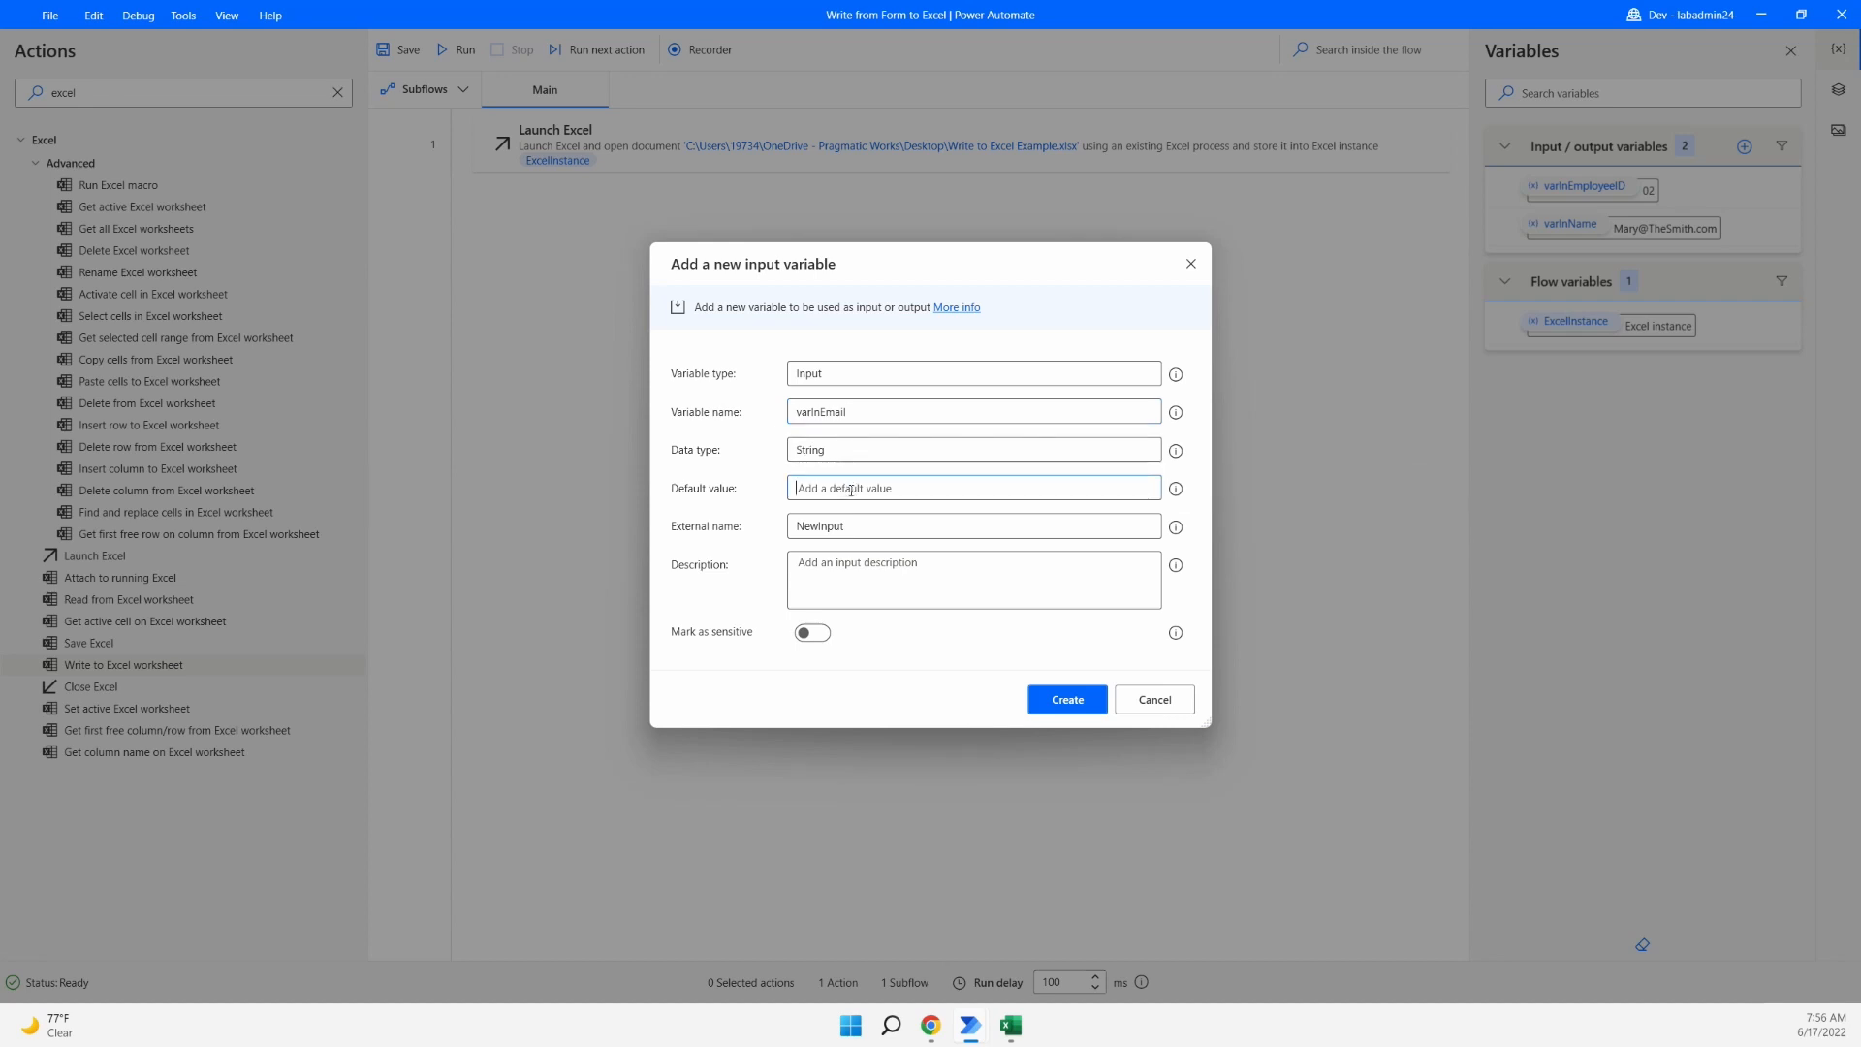
drag(853, 527, 759, 529)
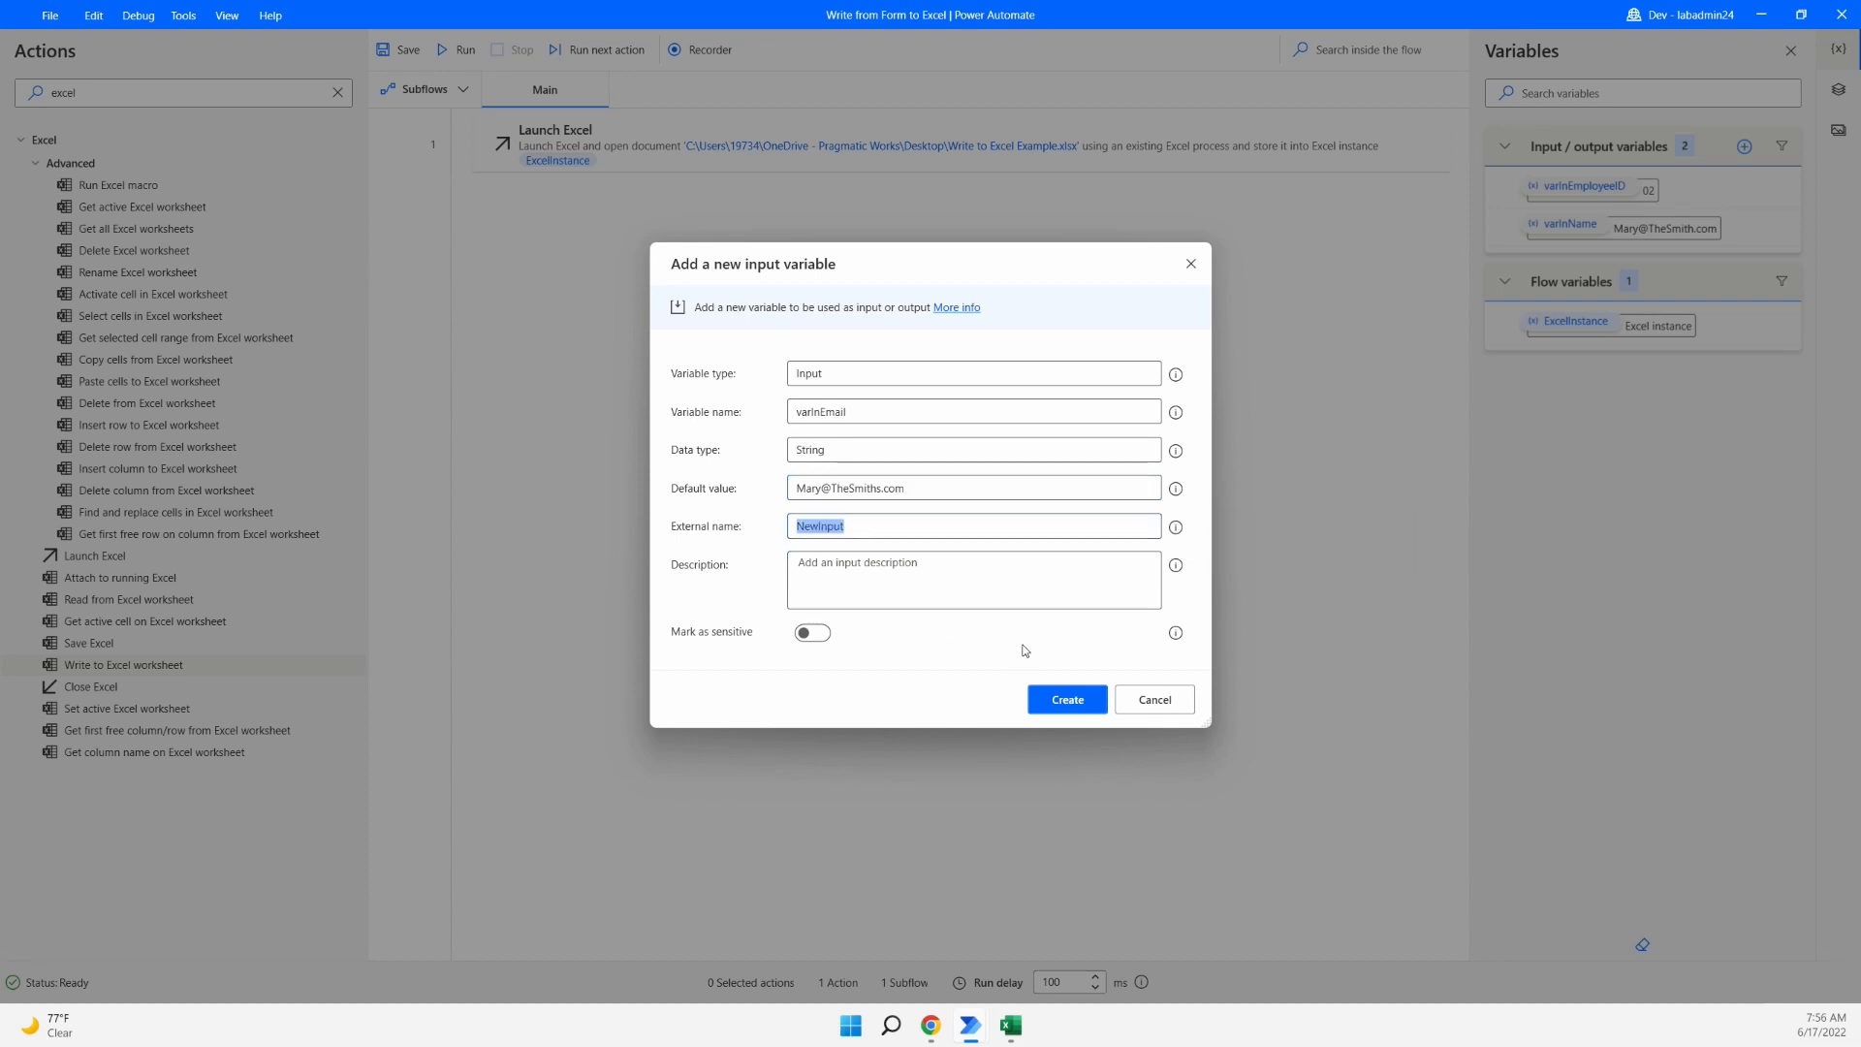
text(Email)
click(1067, 699)
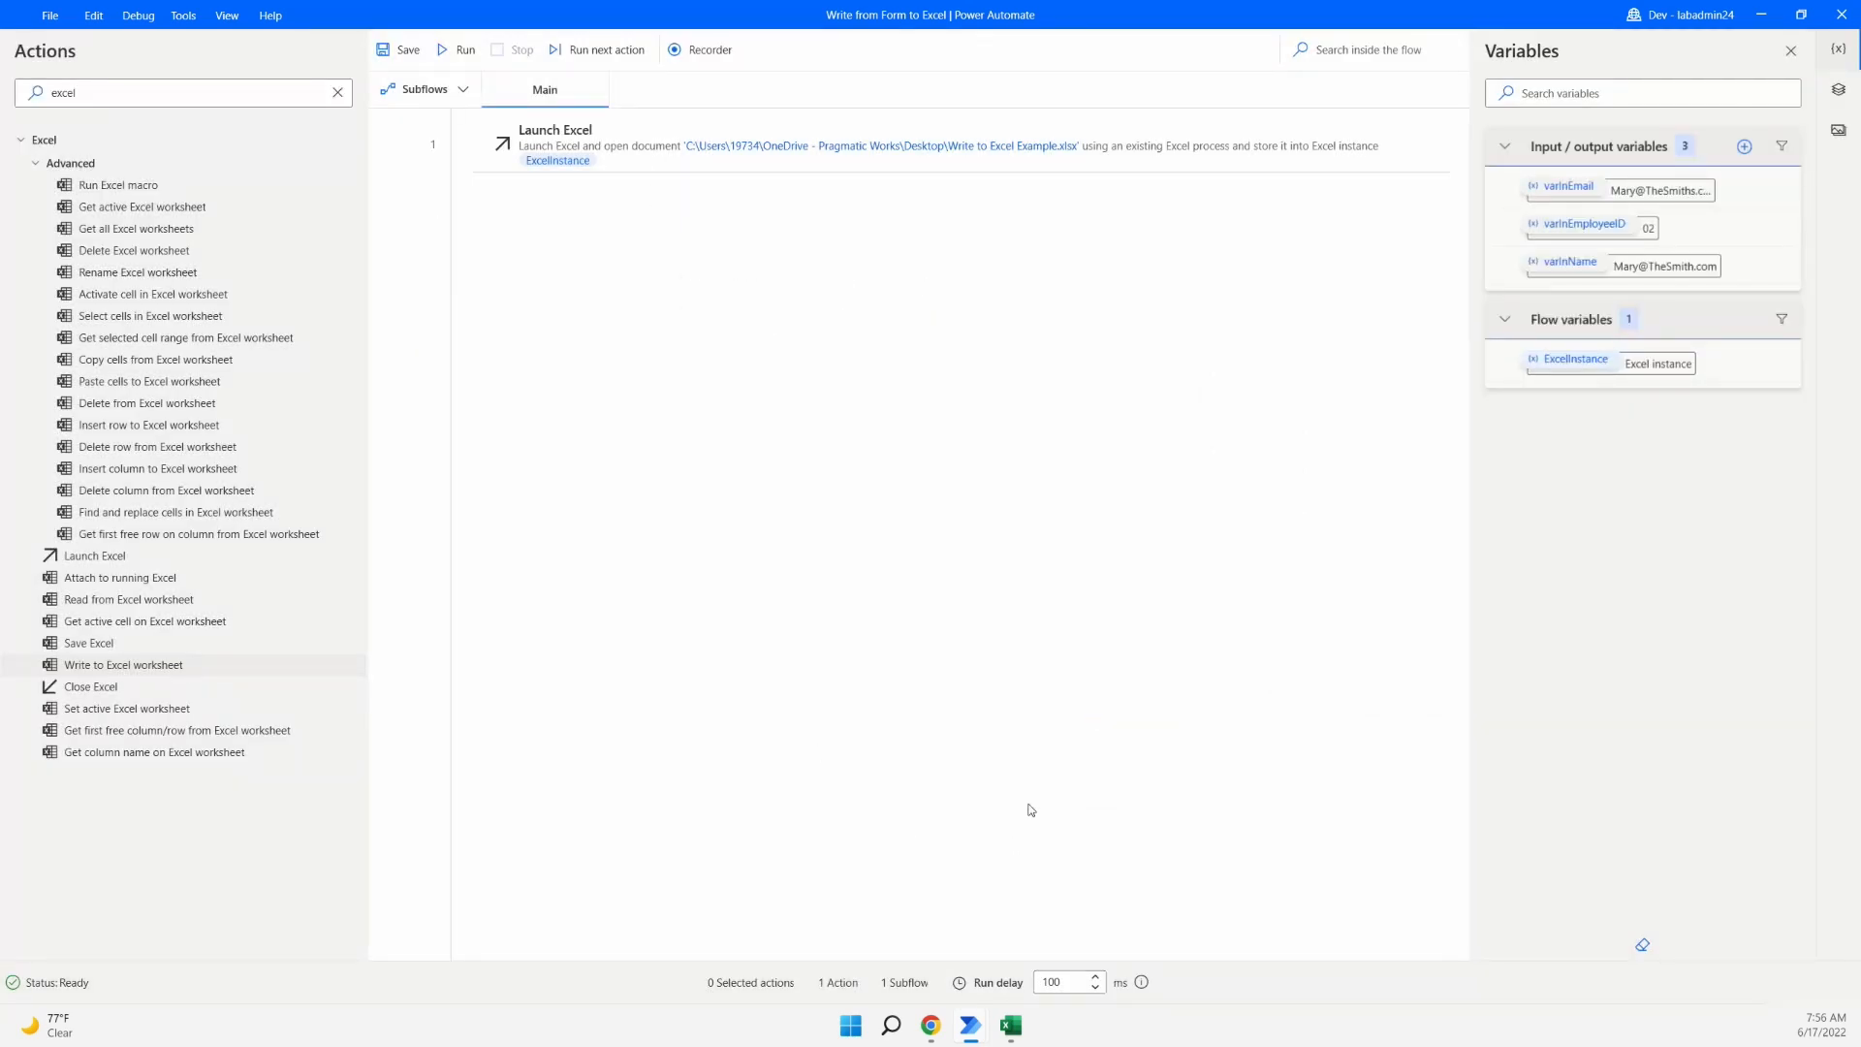
- Correct varInName's default value to the sample employee's full name and update it
double_click(1583, 264)
drag(905, 485, 821, 488)
text(Smith)
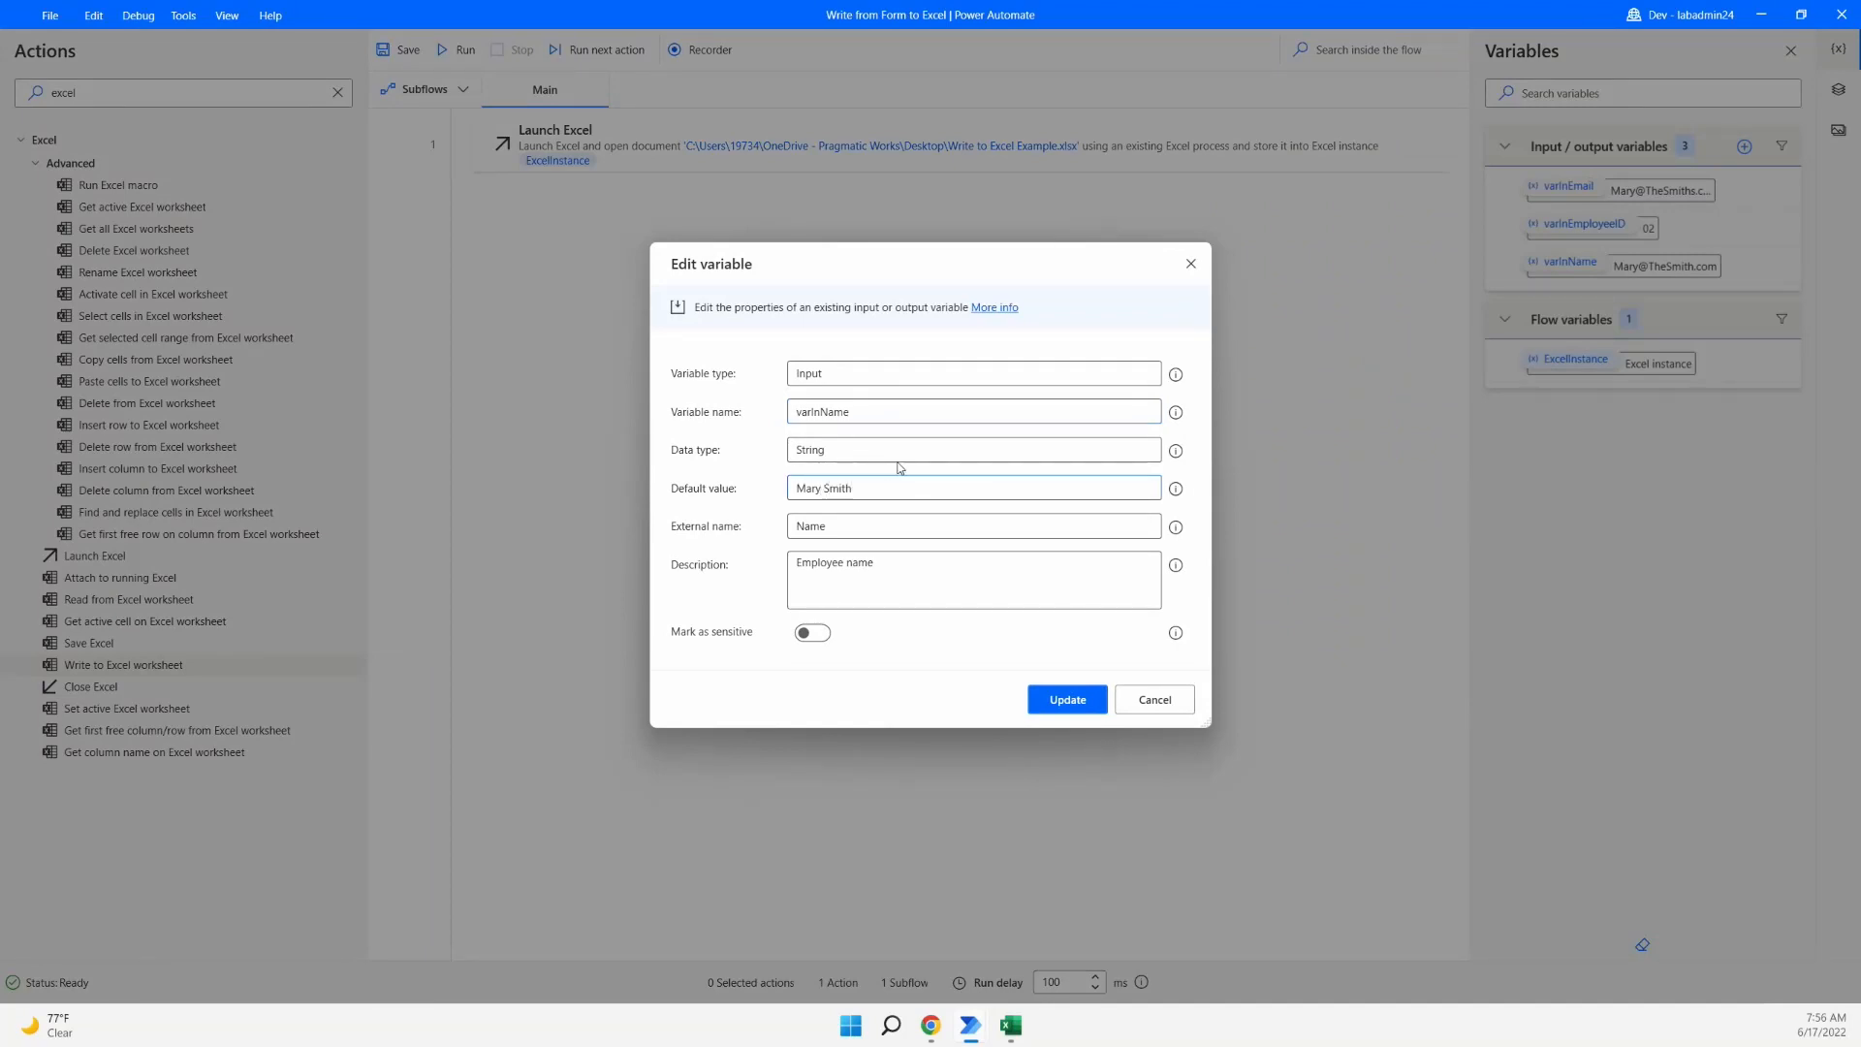
click(1078, 701)
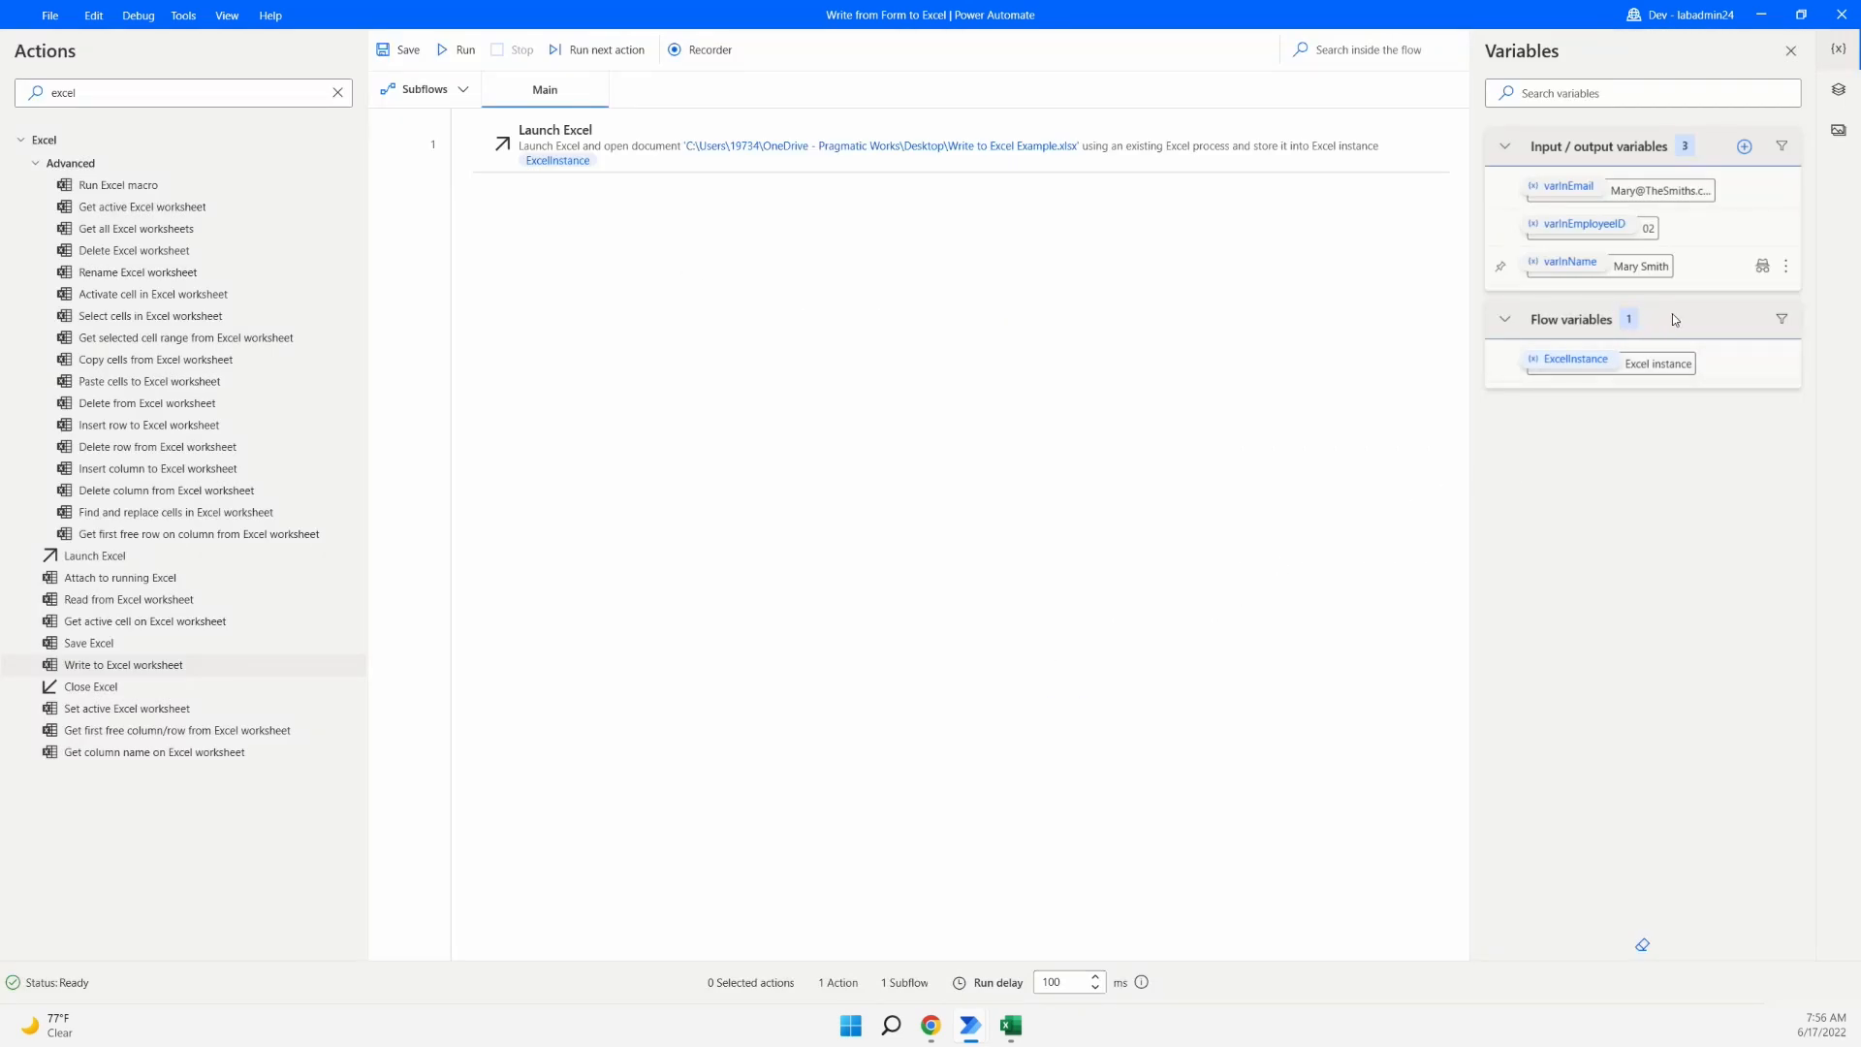
- Create input variable varInPosition with default value CFO and external name Position
click(1747, 148)
click(1723, 186)
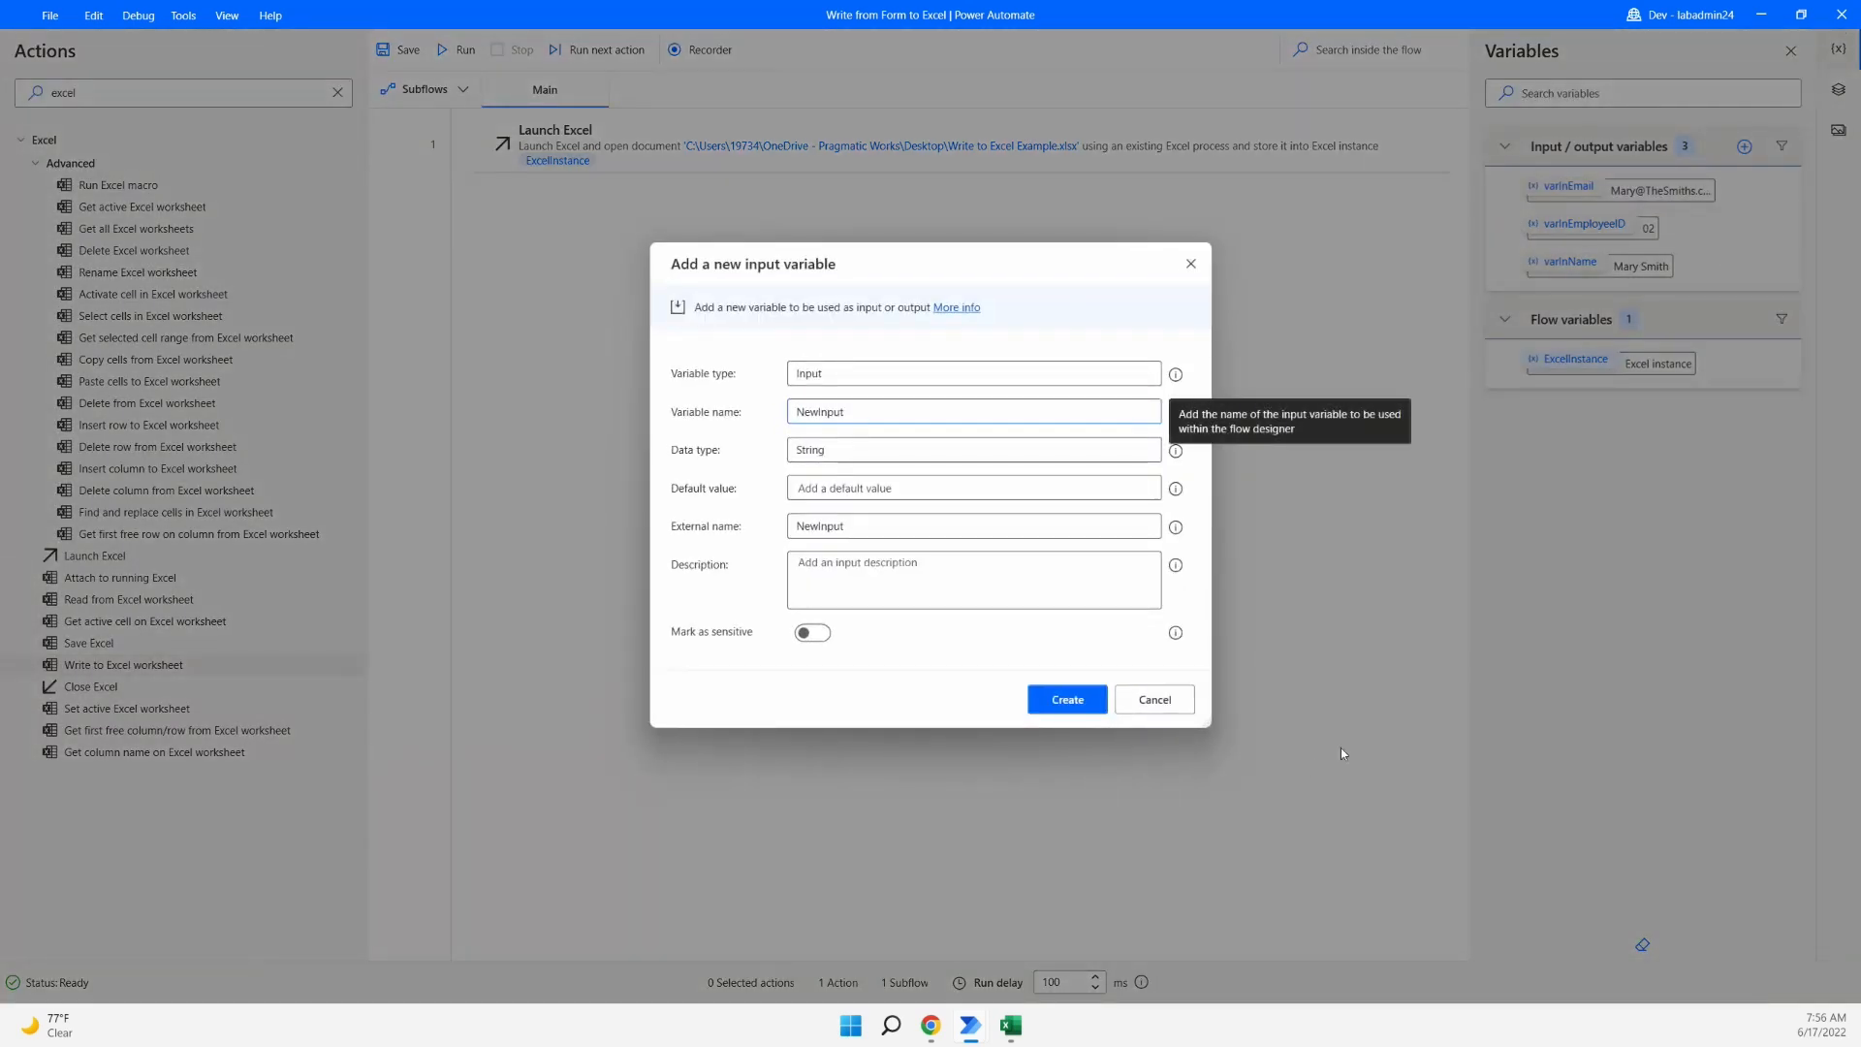
double_click(861, 414)
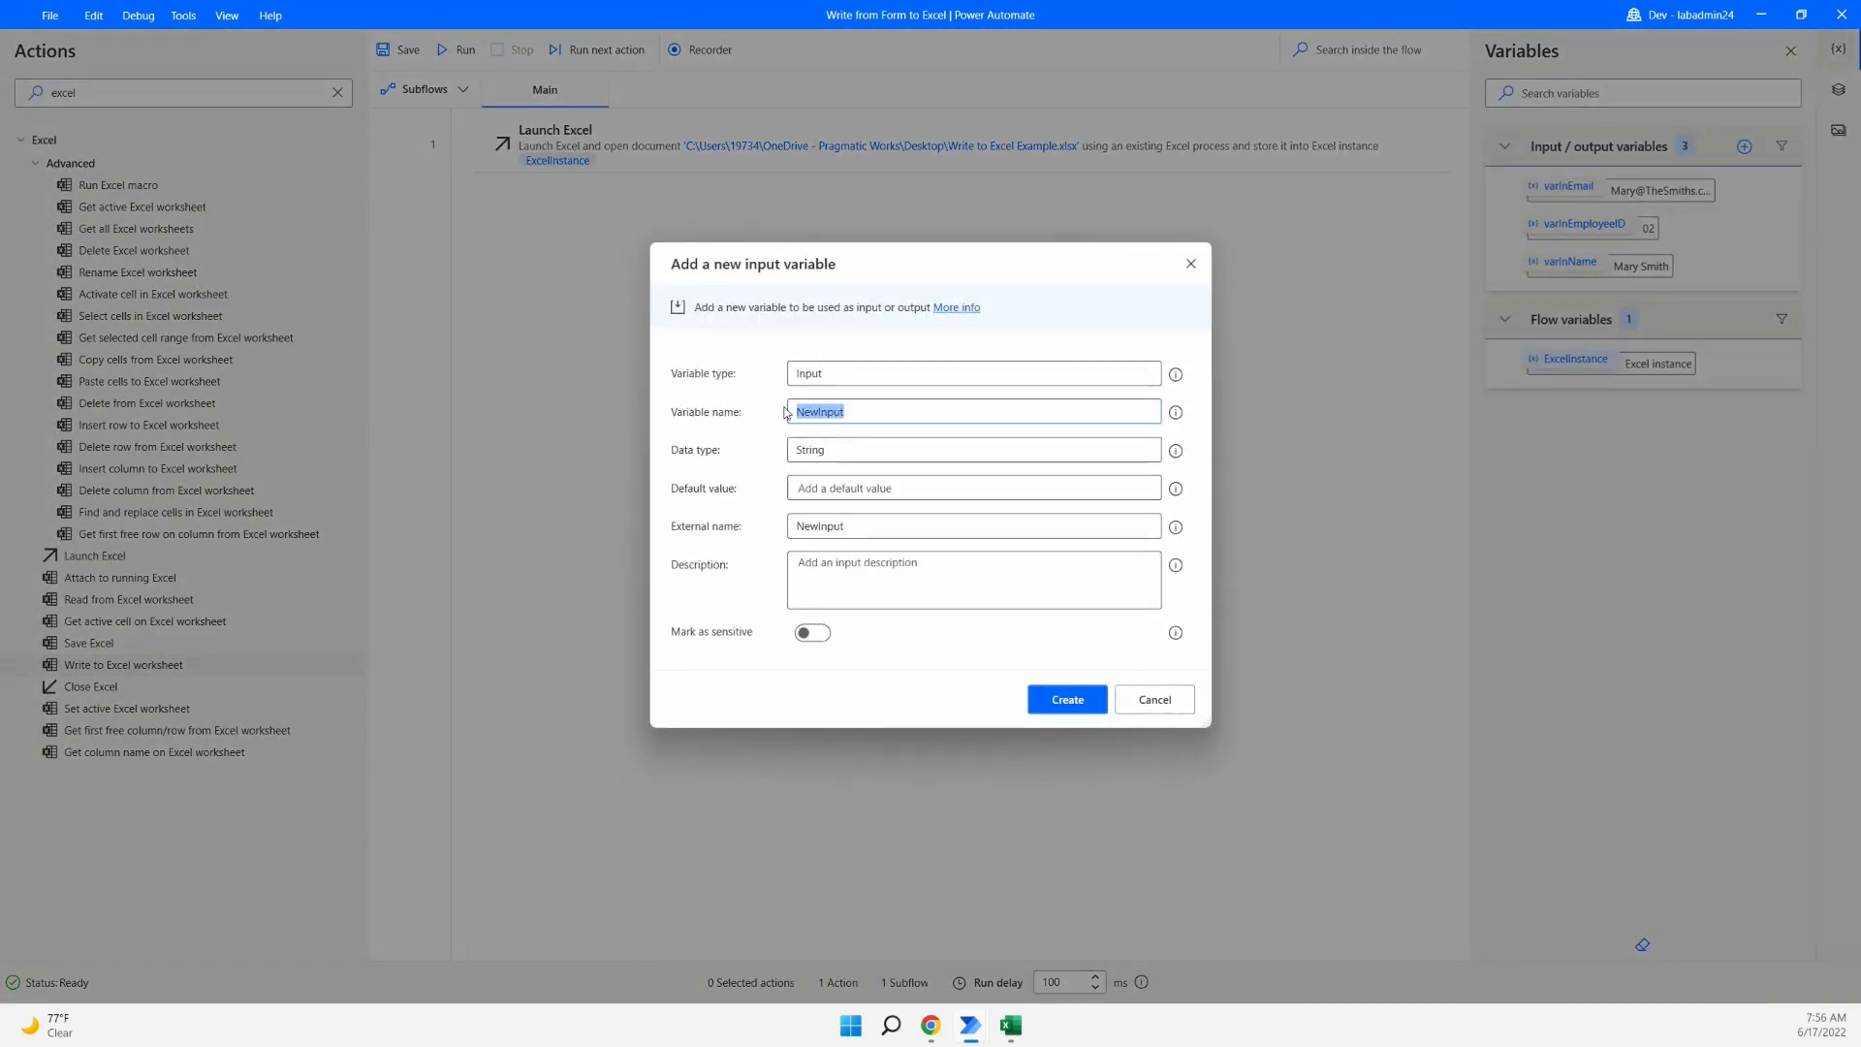
text(varInPosition)
click(818, 486)
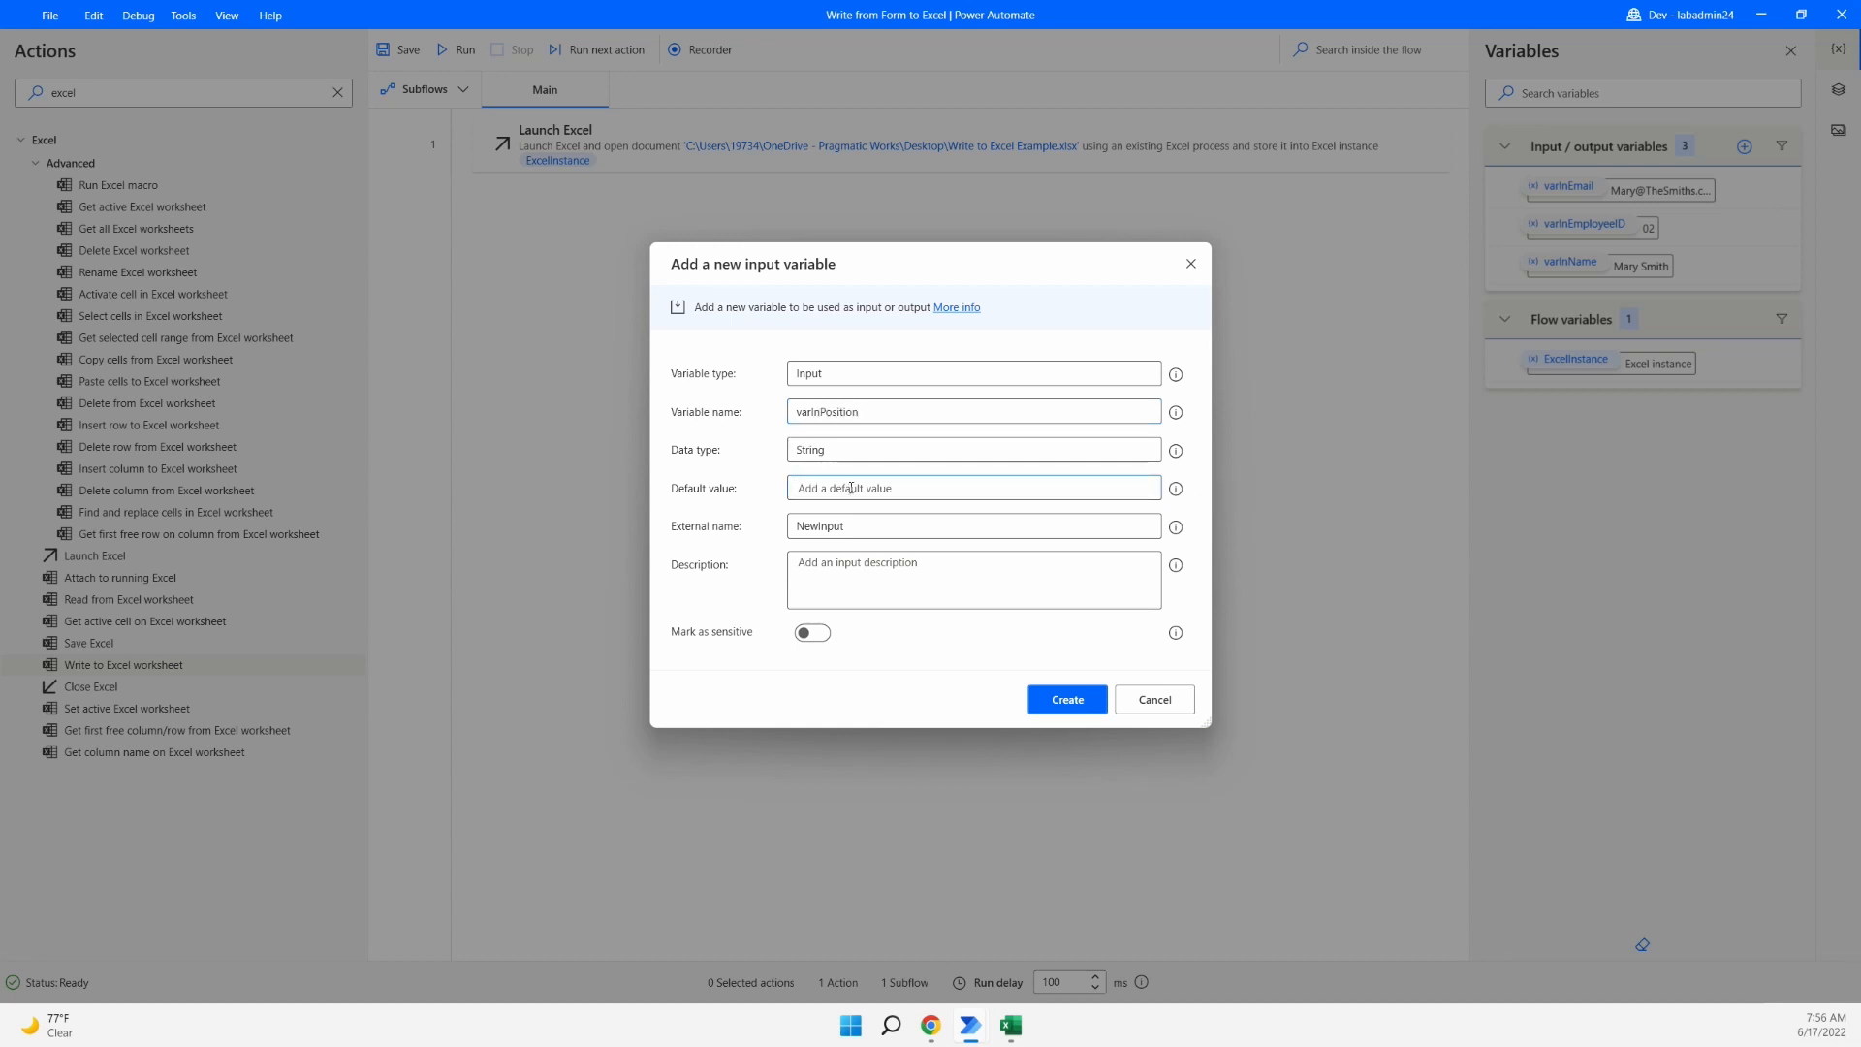
text(CFO)
drag(877, 525, 747, 529)
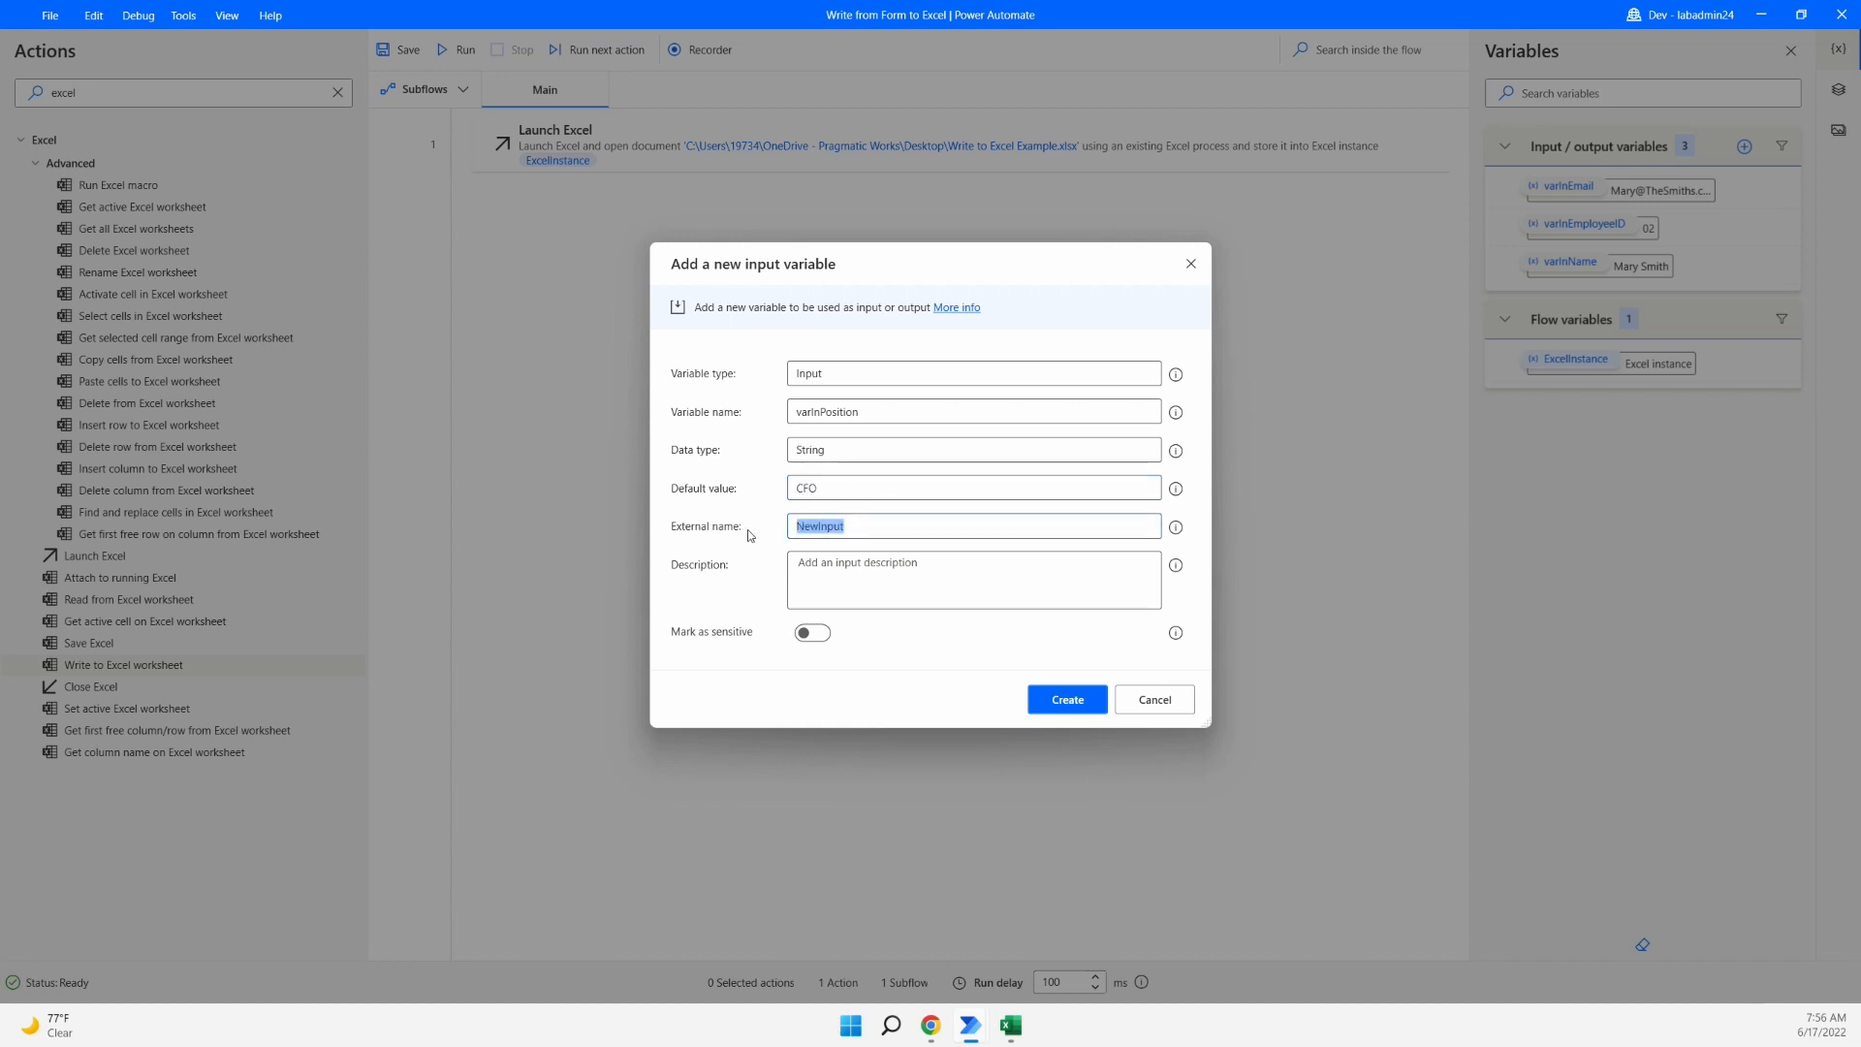
text(Position)
click(1087, 710)
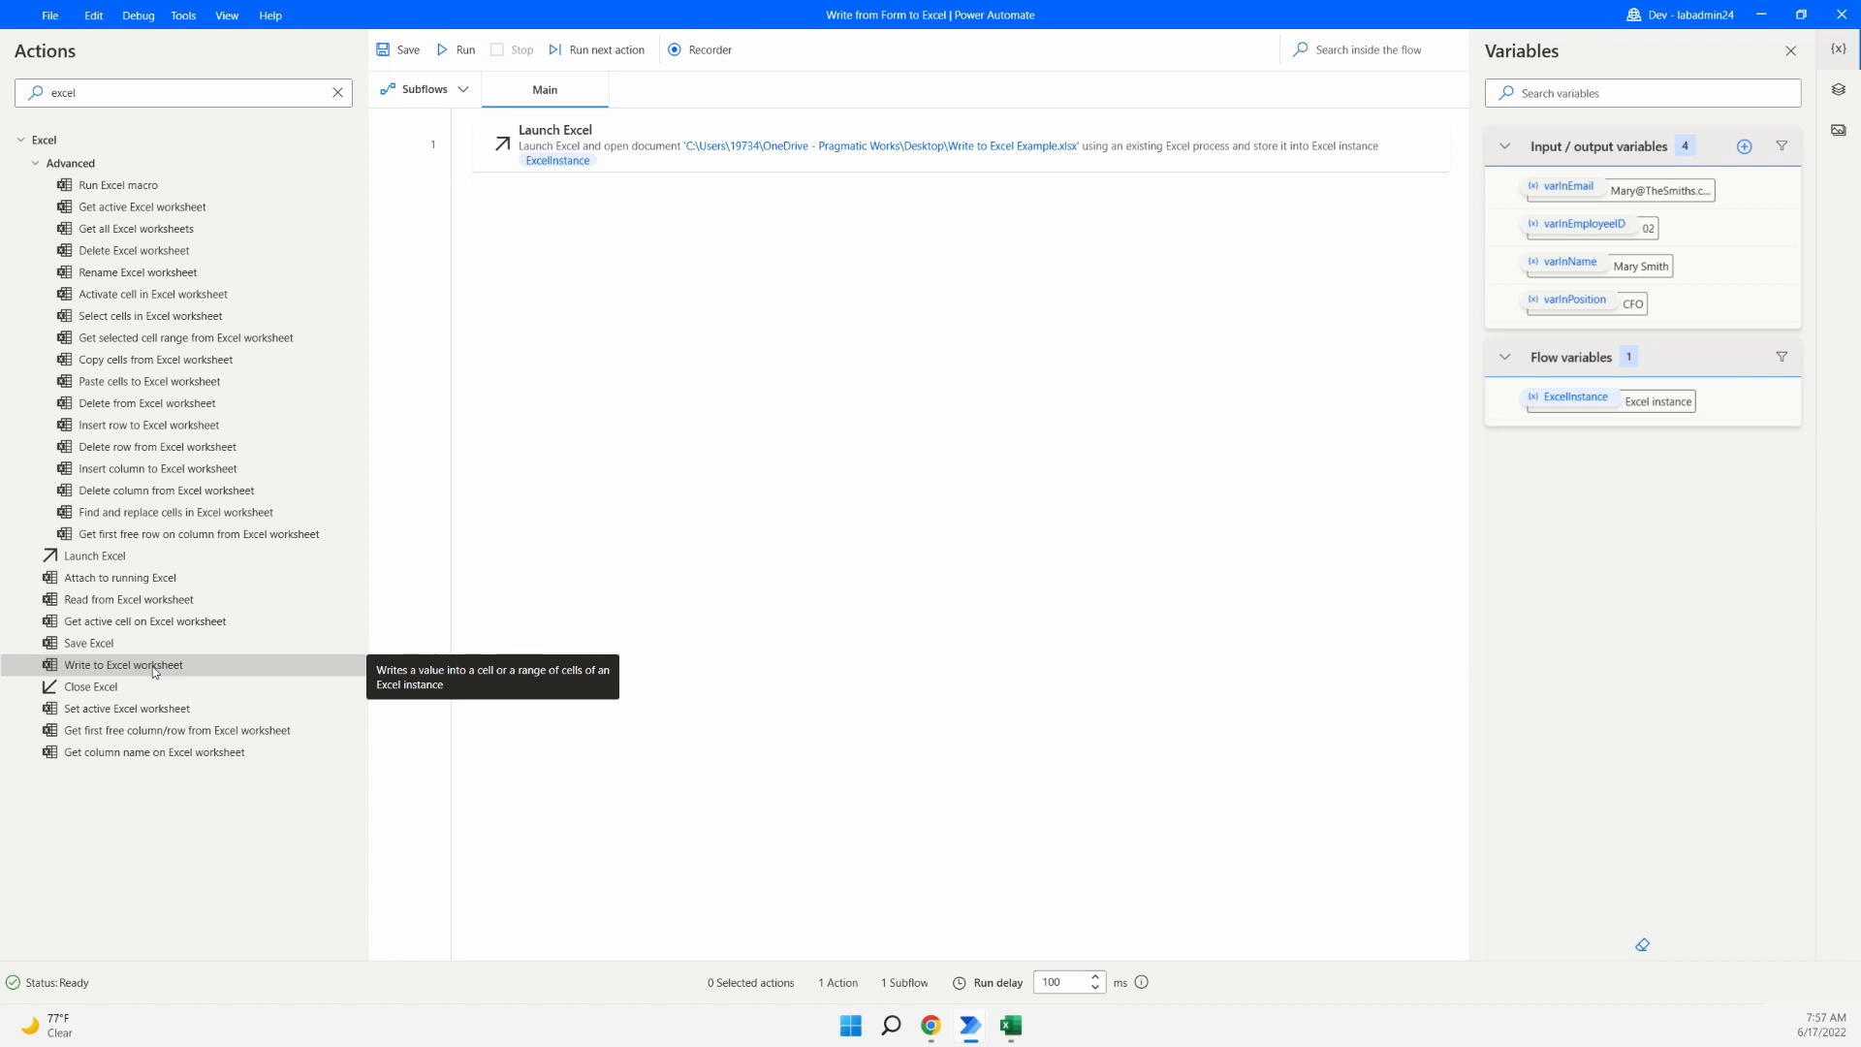
drag(155, 672, 662, 205)
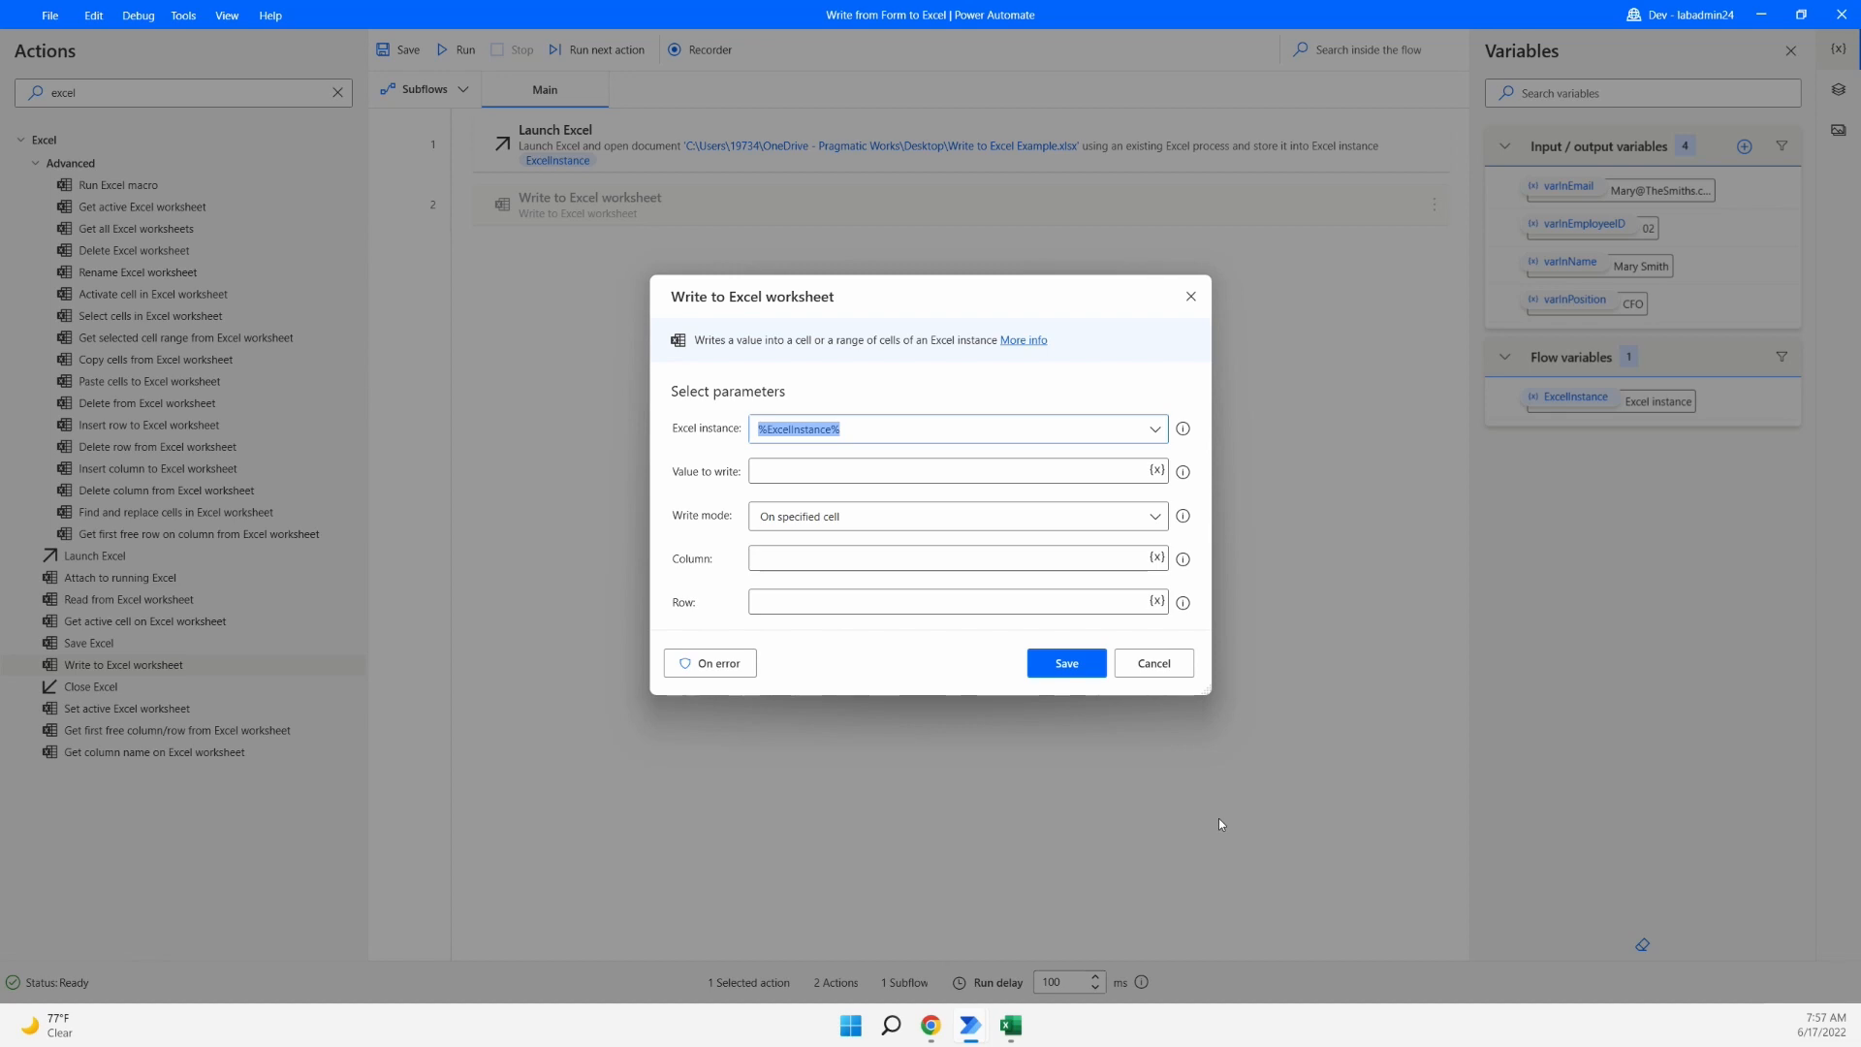
click(1011, 1025)
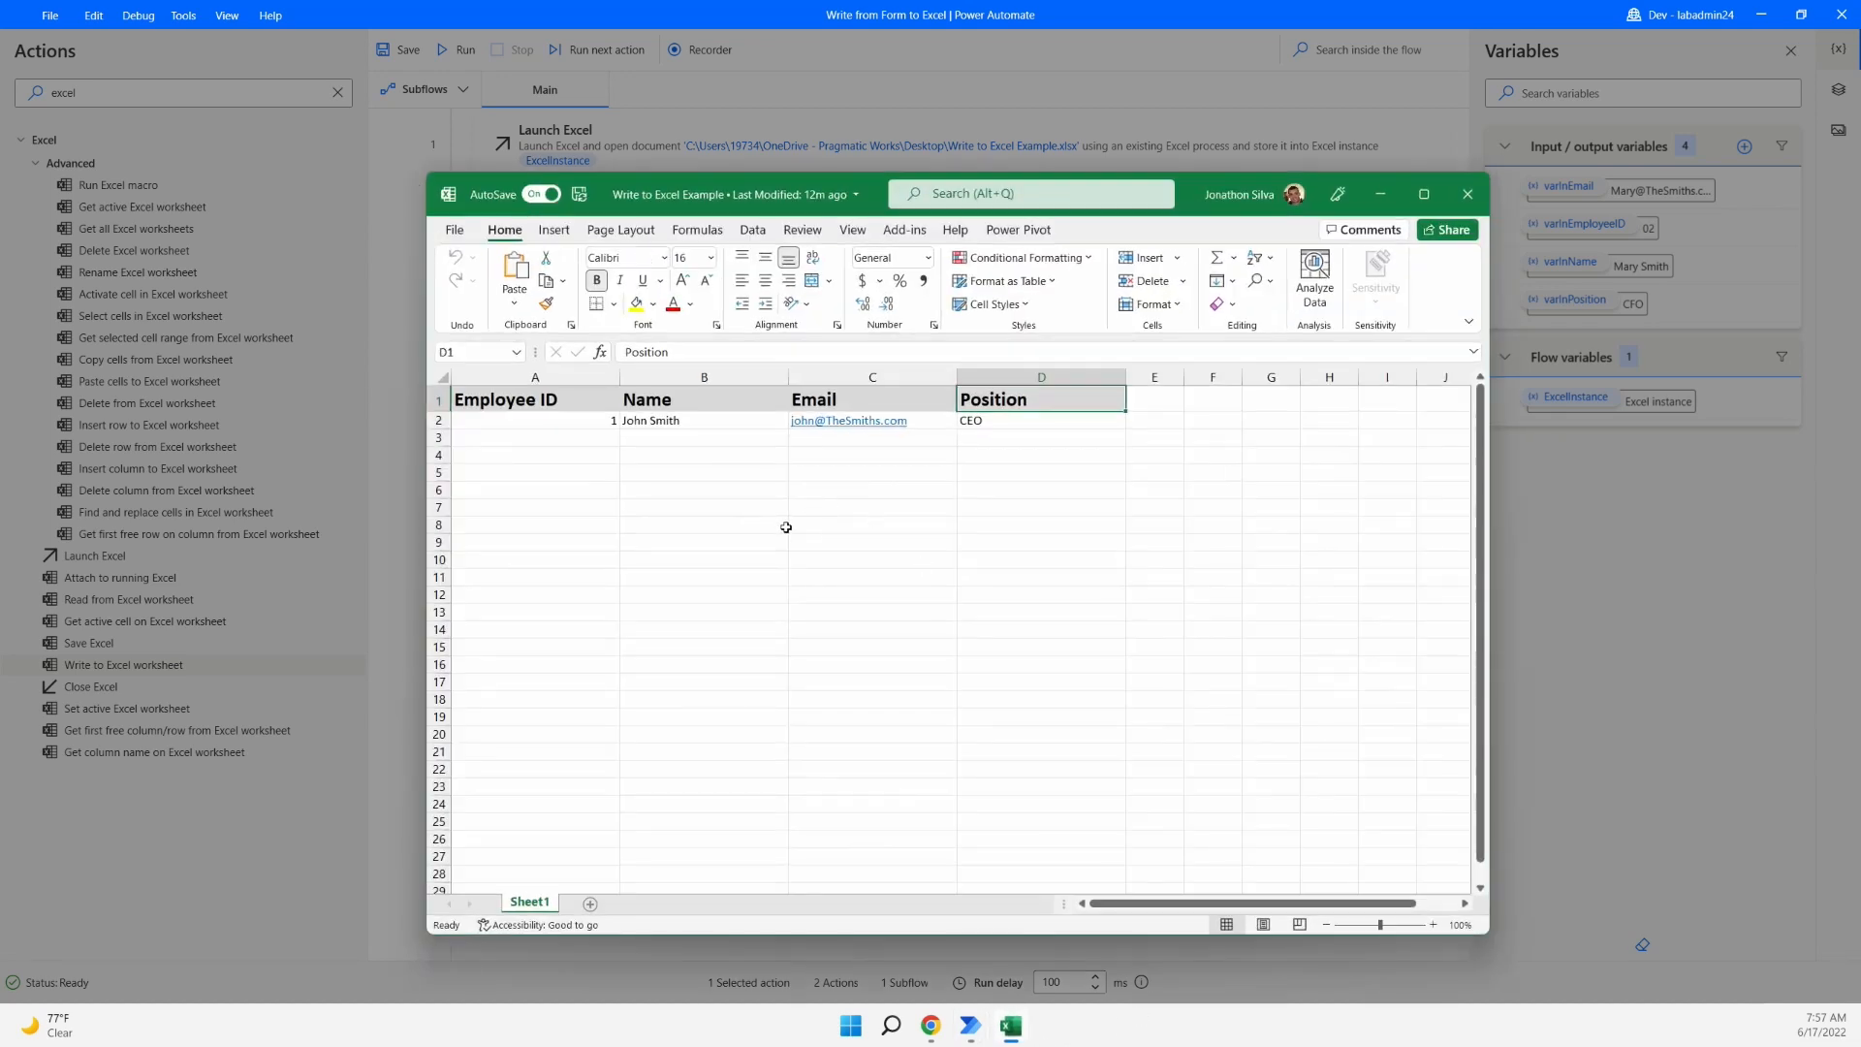
click(473, 439)
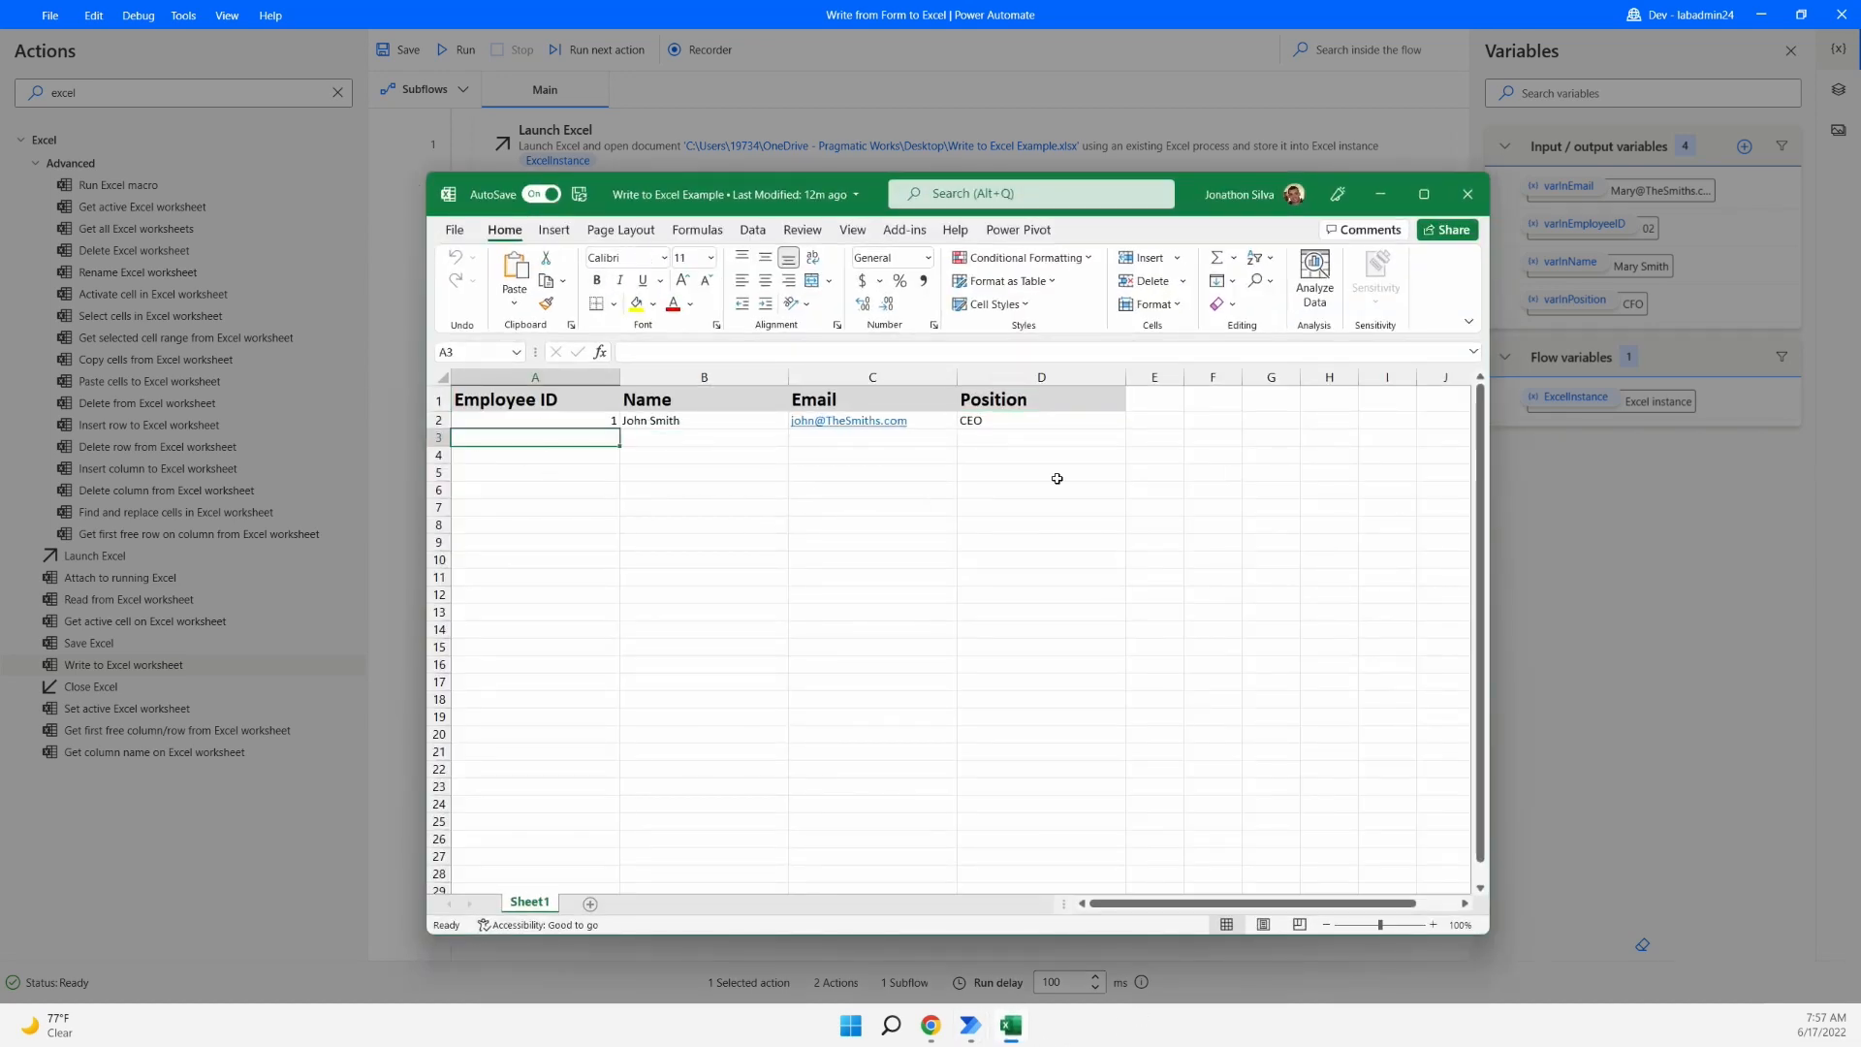
click(462, 418)
click(482, 403)
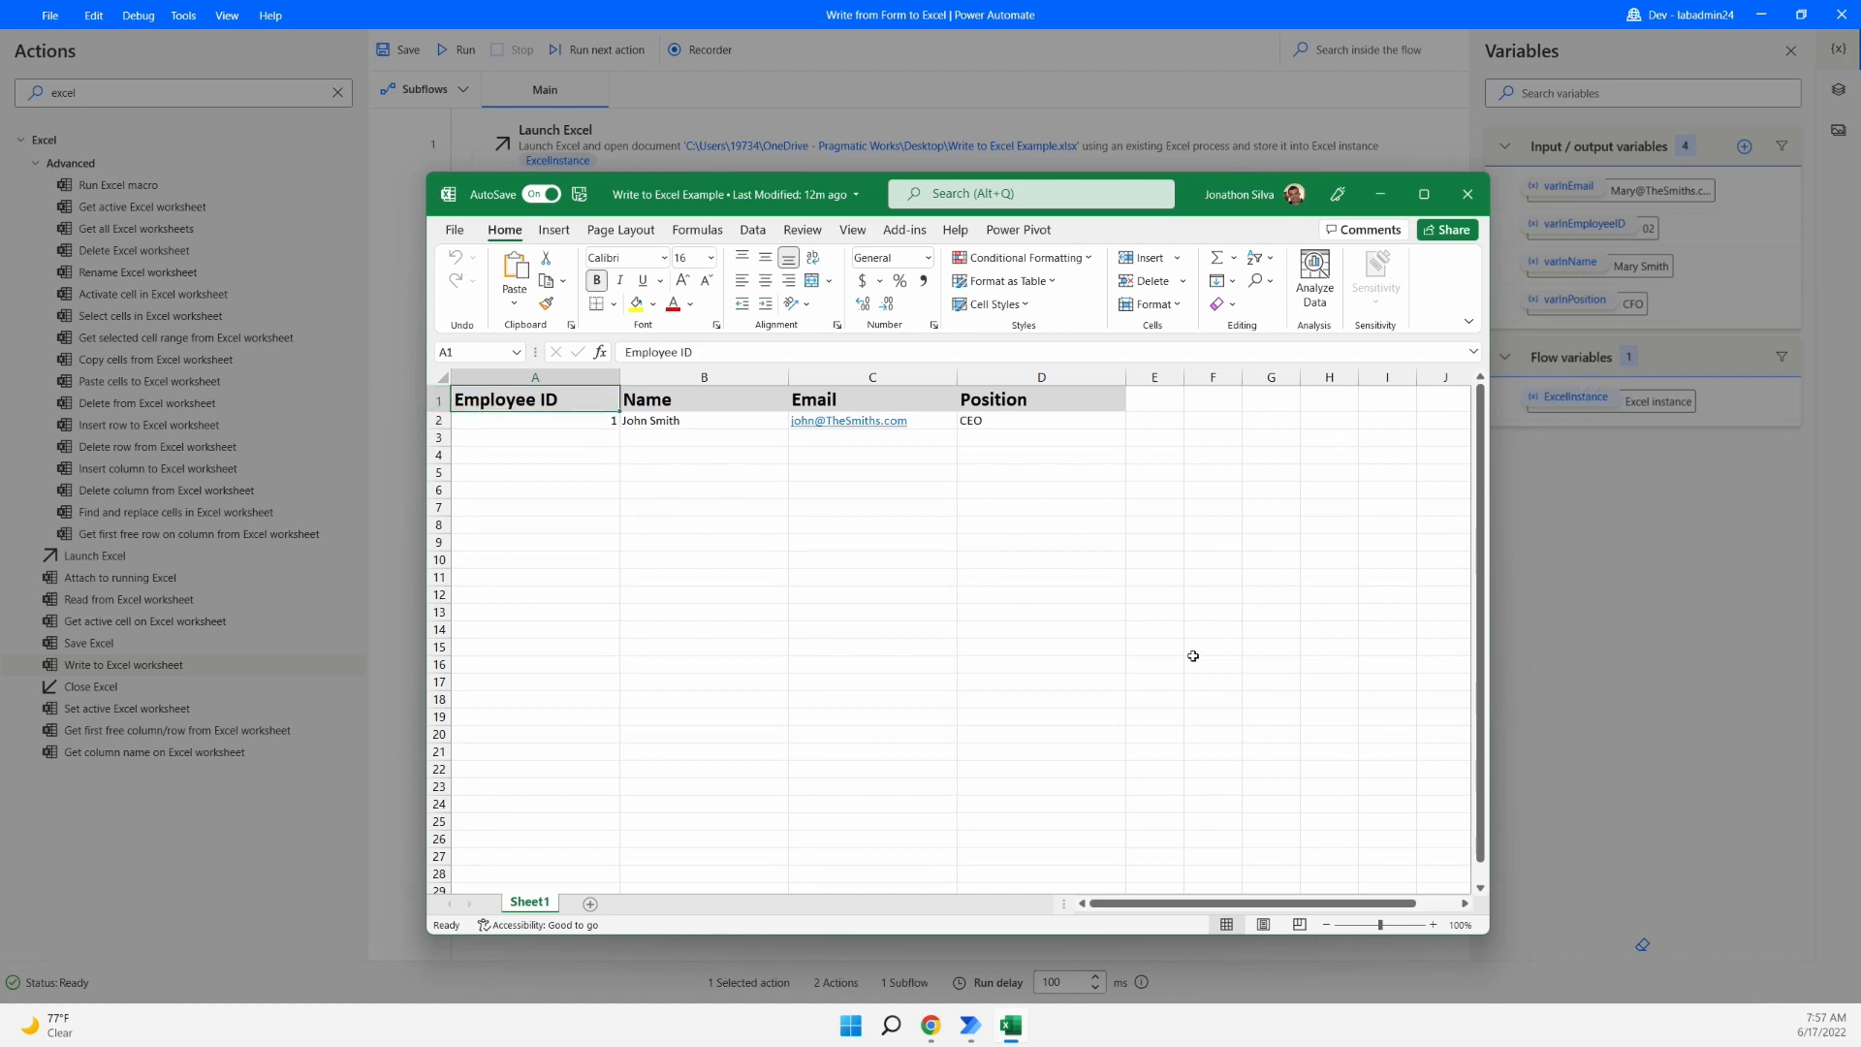
click(441, 473)
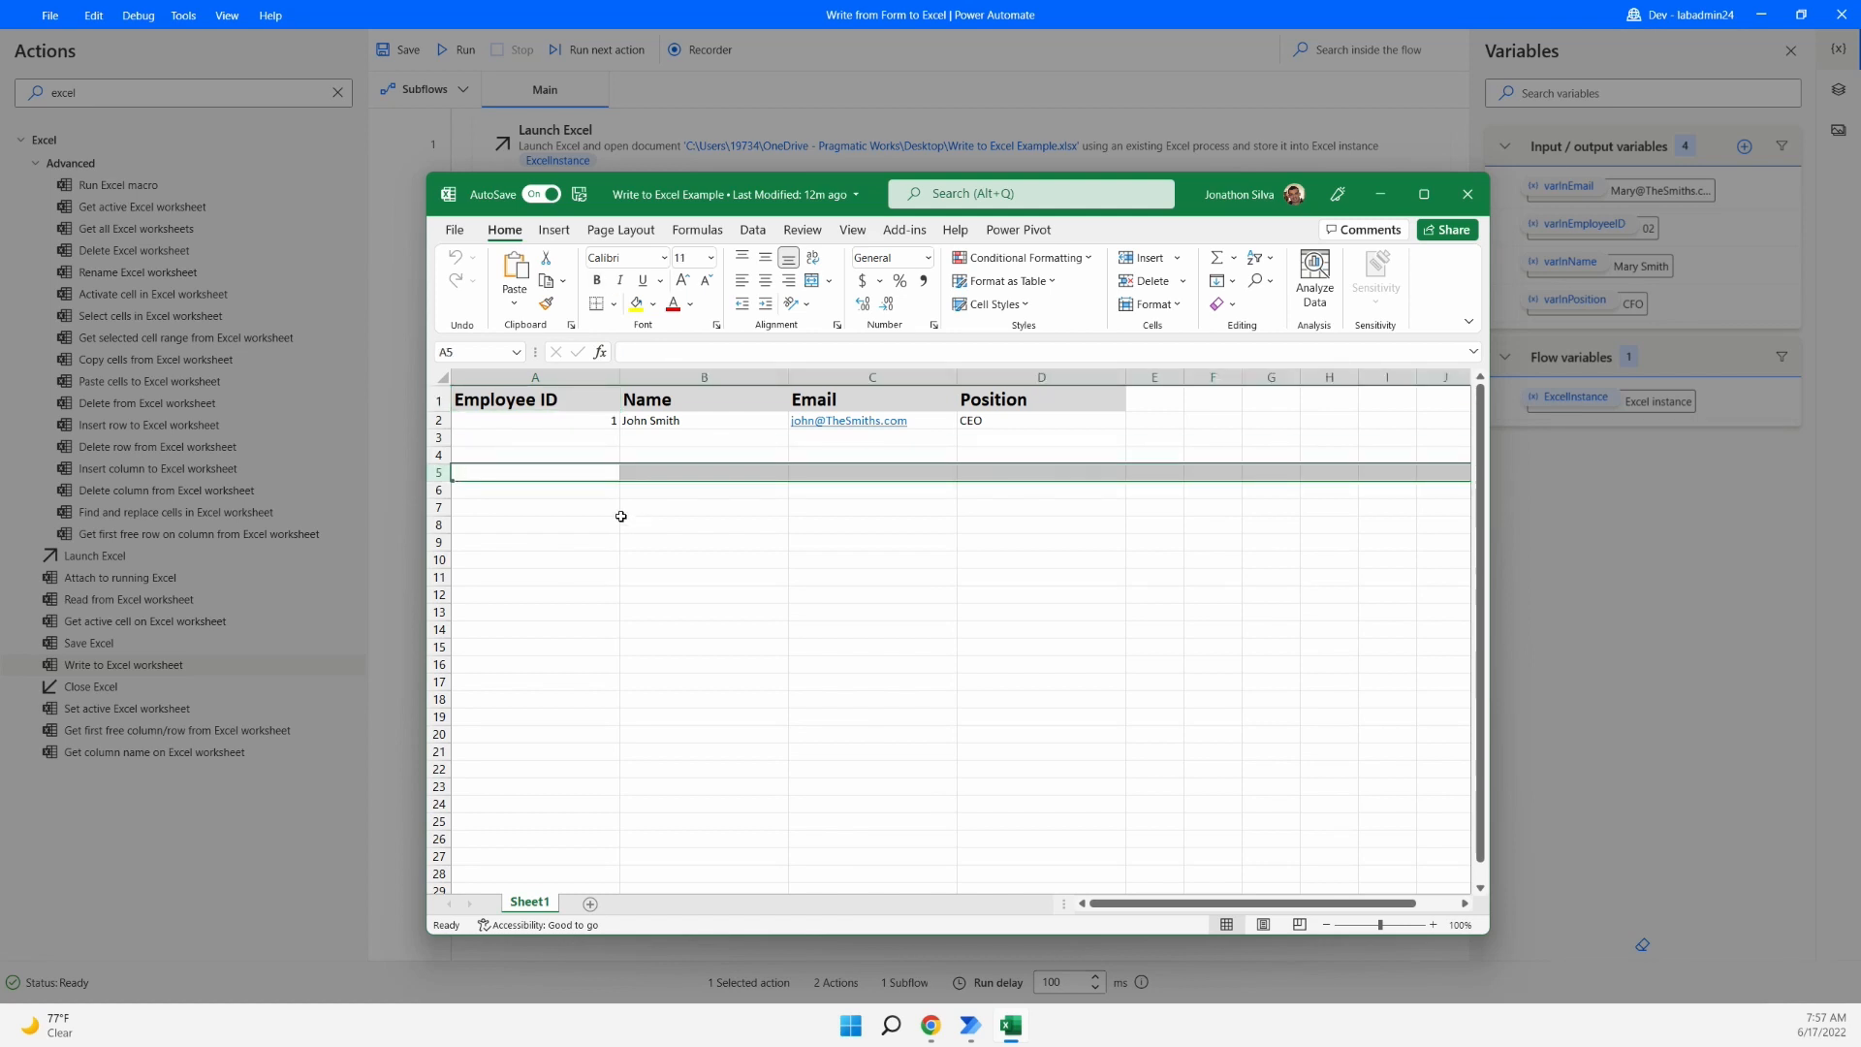
click(580, 436)
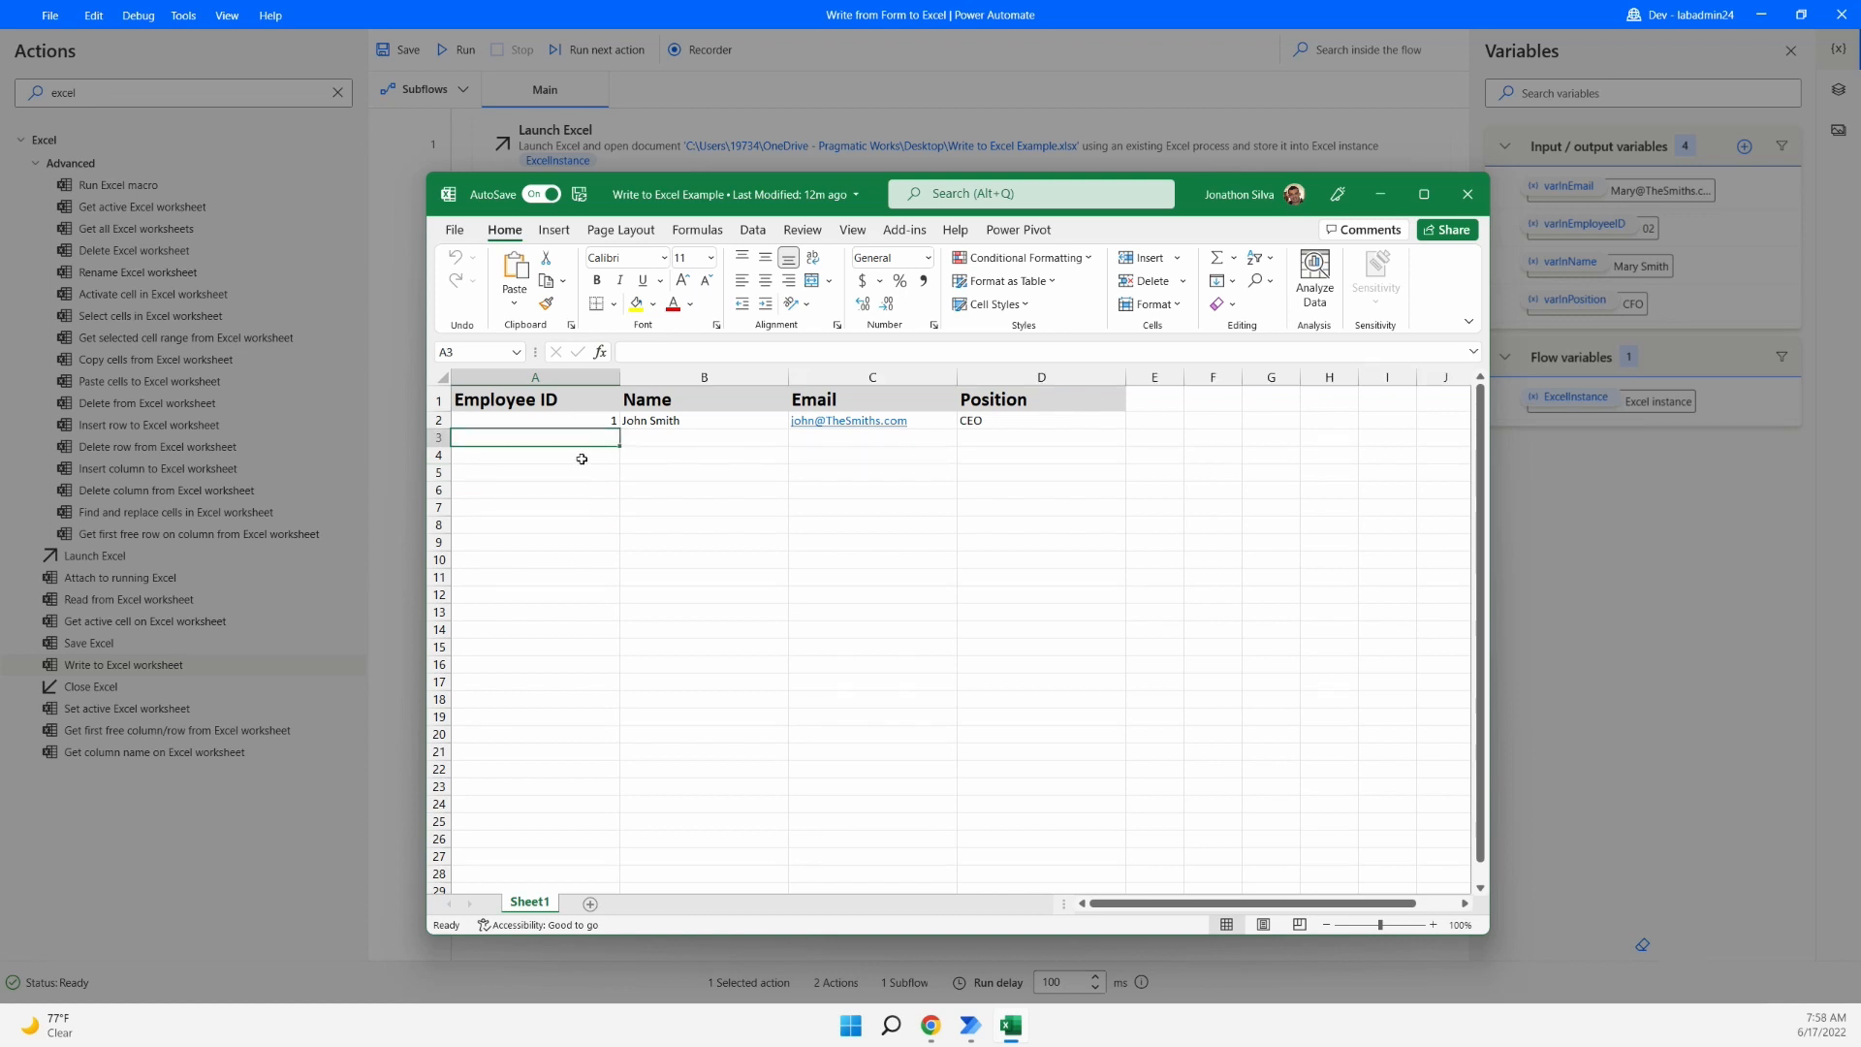
click(586, 457)
click(582, 472)
click(581, 490)
click(579, 504)
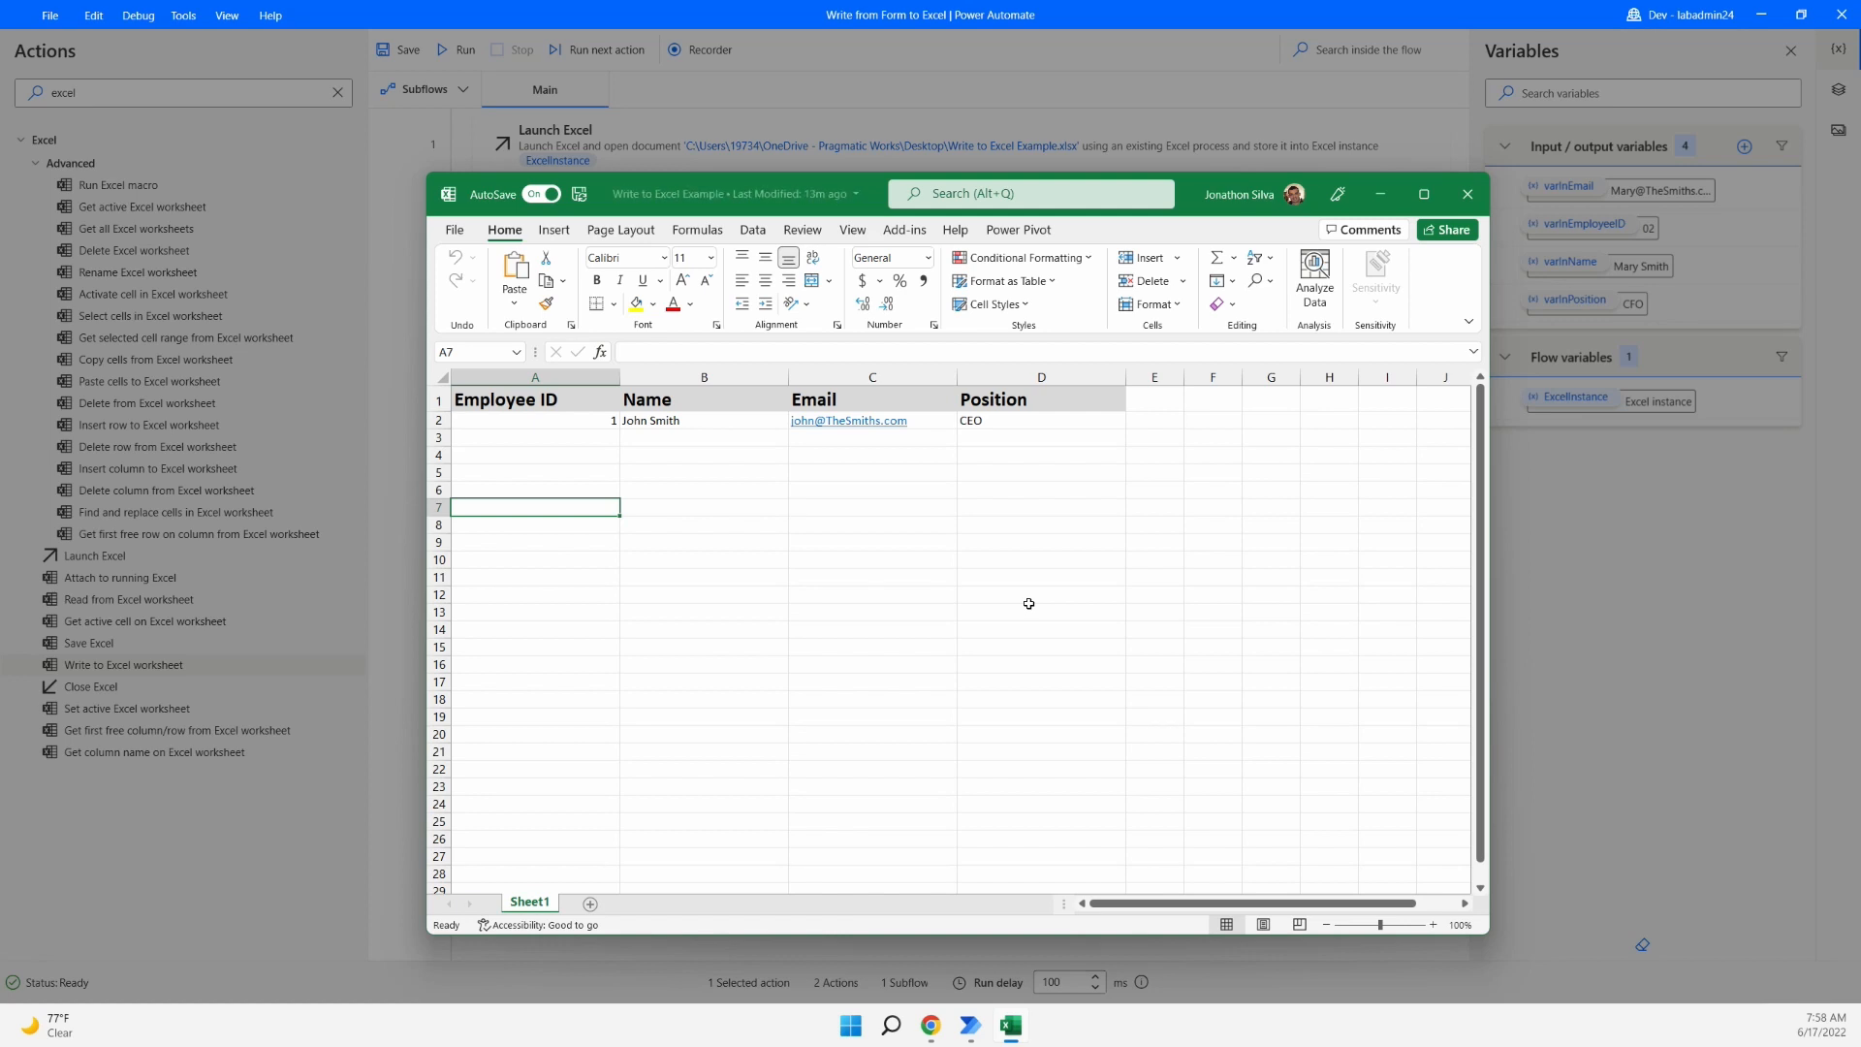
click(1392, 101)
click(1190, 298)
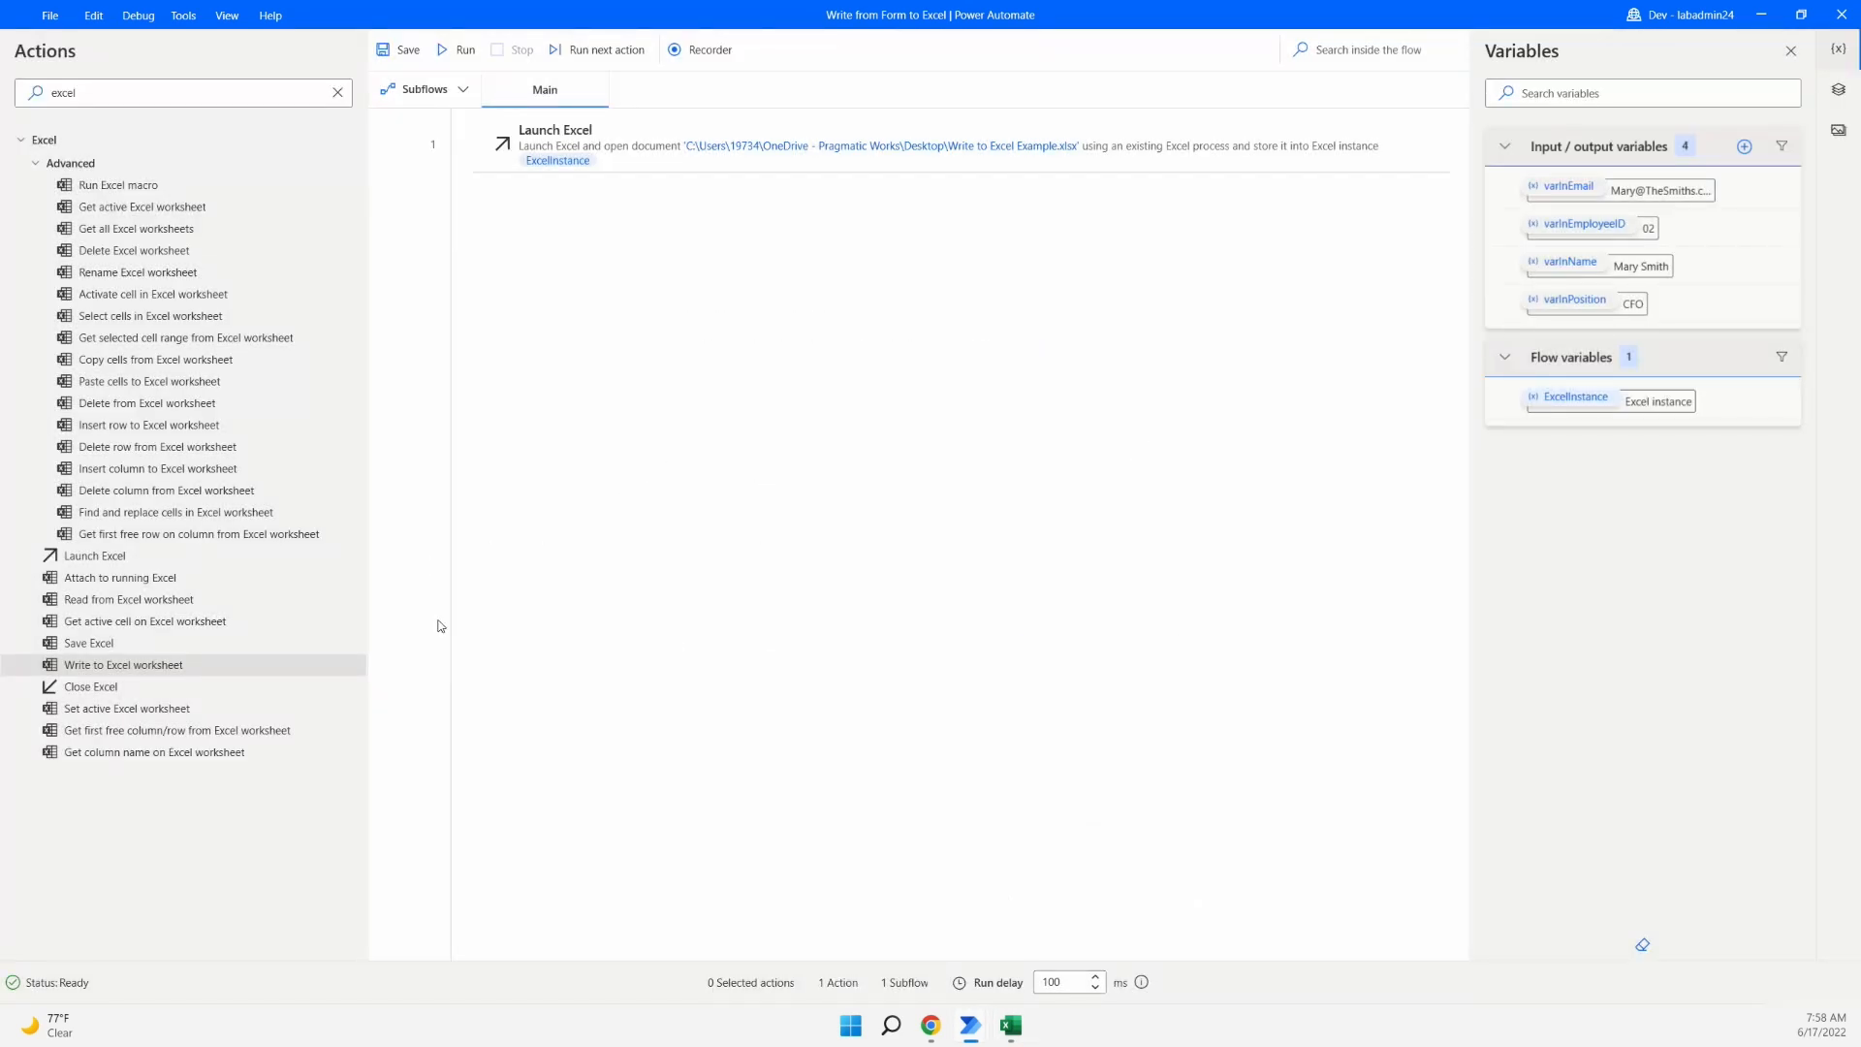
- Insert Get first free column/row from Excel worksheet after Launch Excel using %ExcelInstance%, and save it
click(146, 738)
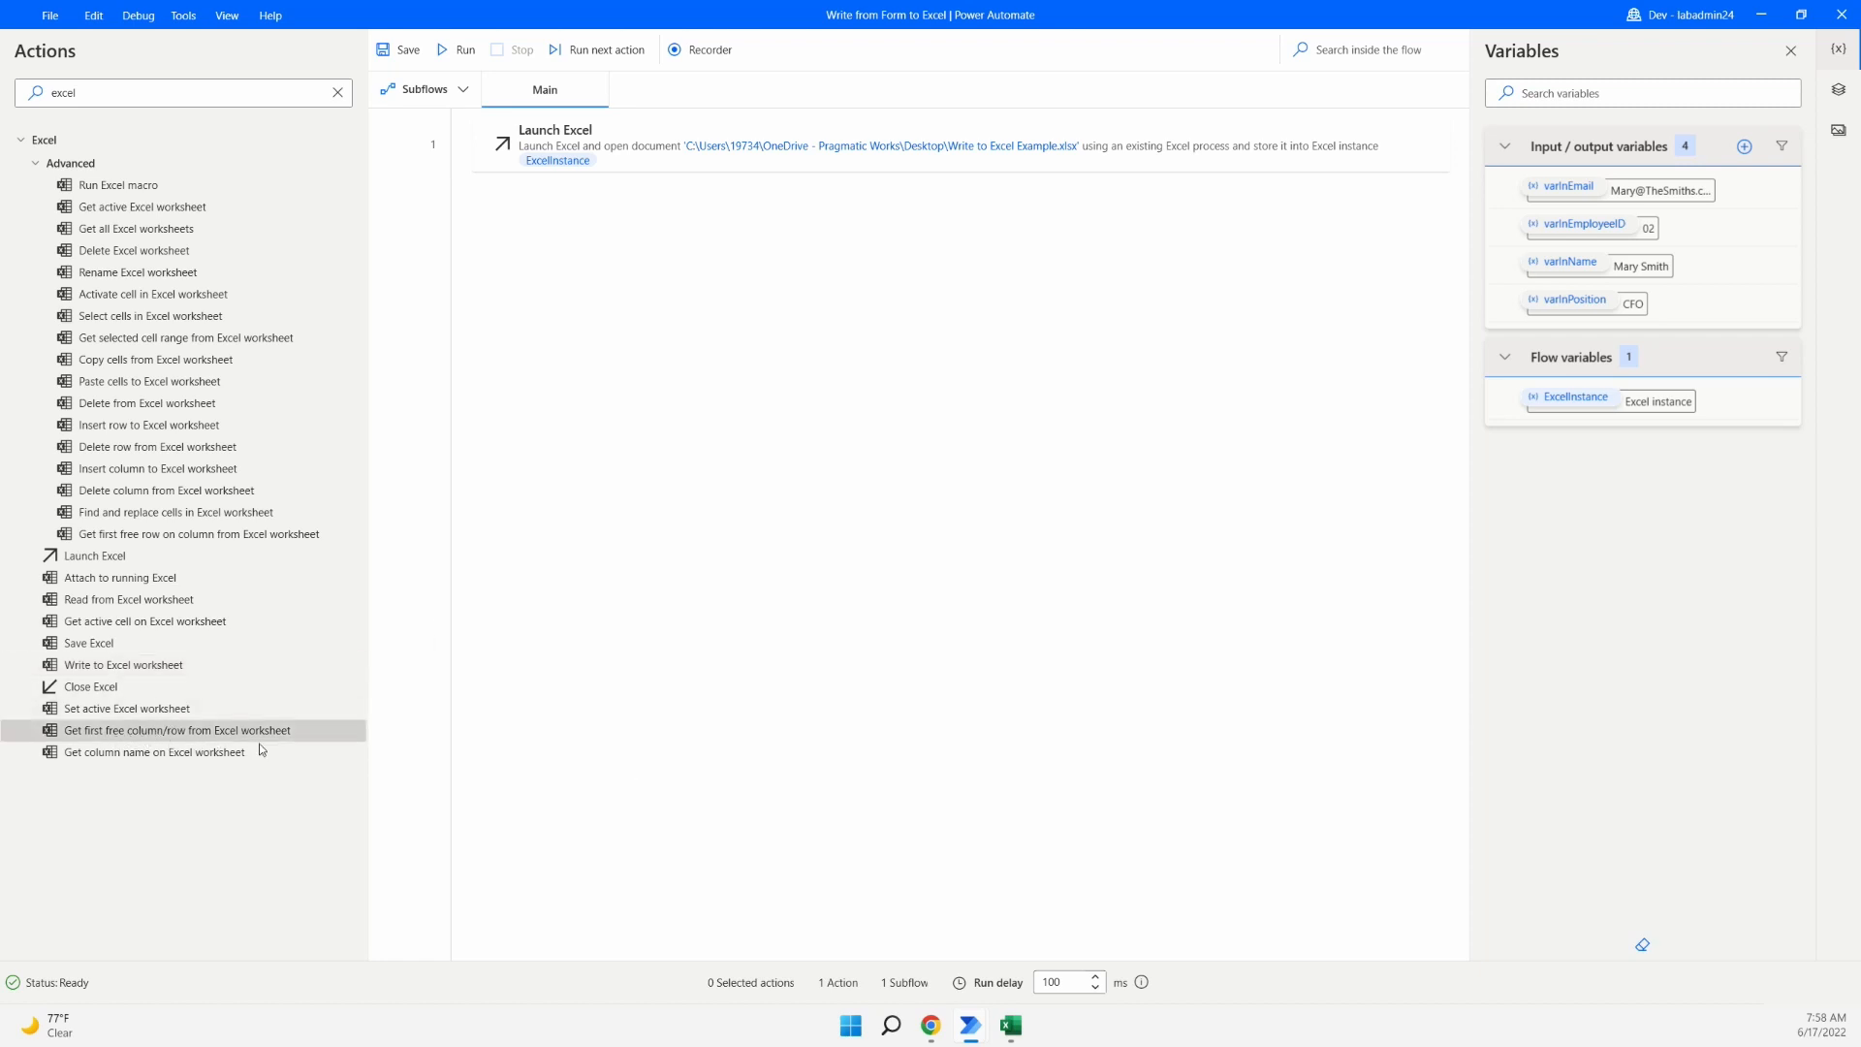
drag(198, 740, 770, 238)
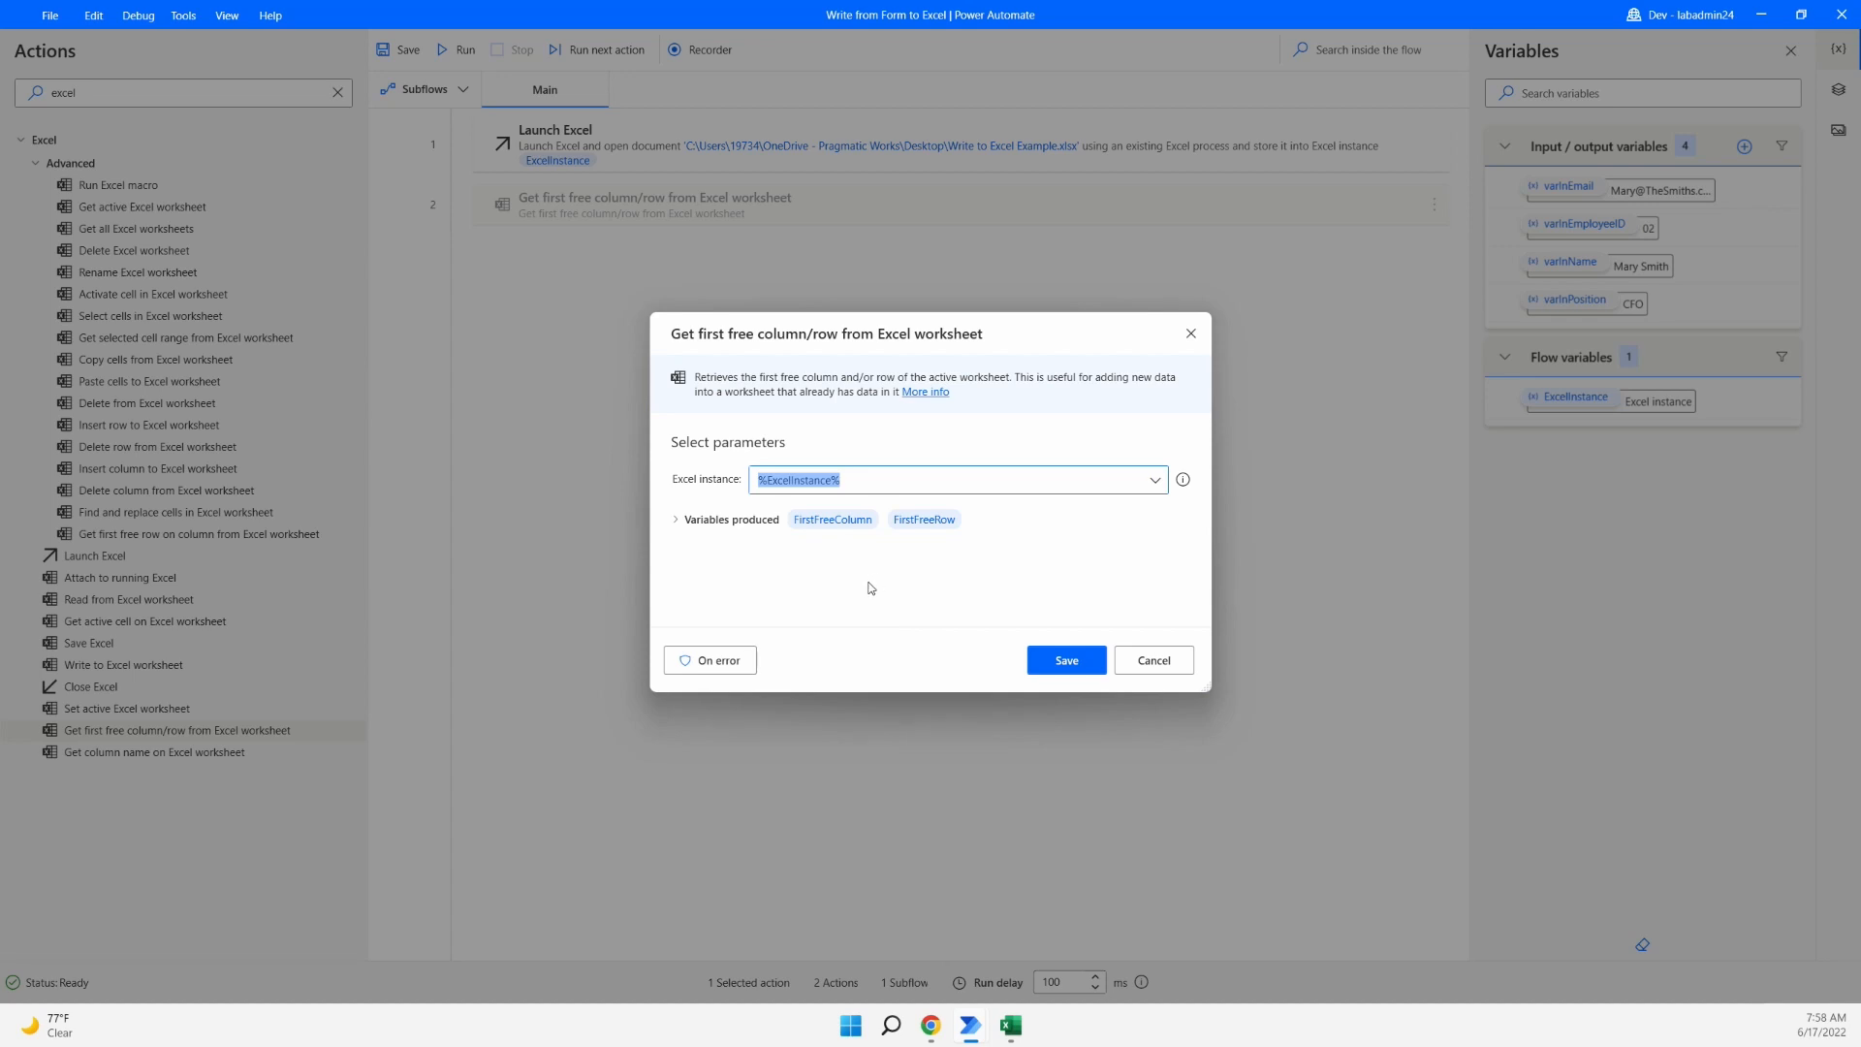
mouse_move(931, 560)
mouse_down()
mouse_move(929, 536)
mouse_move(812, 572)
mouse_up()
key(ctrl+z)
mouse_move(884, 501)
mouse_down()
mouse_move(974, 535)
mouse_move(991, 565)
mouse_move(971, 567)
mouse_up()
key(Escape)
click(1068, 661)
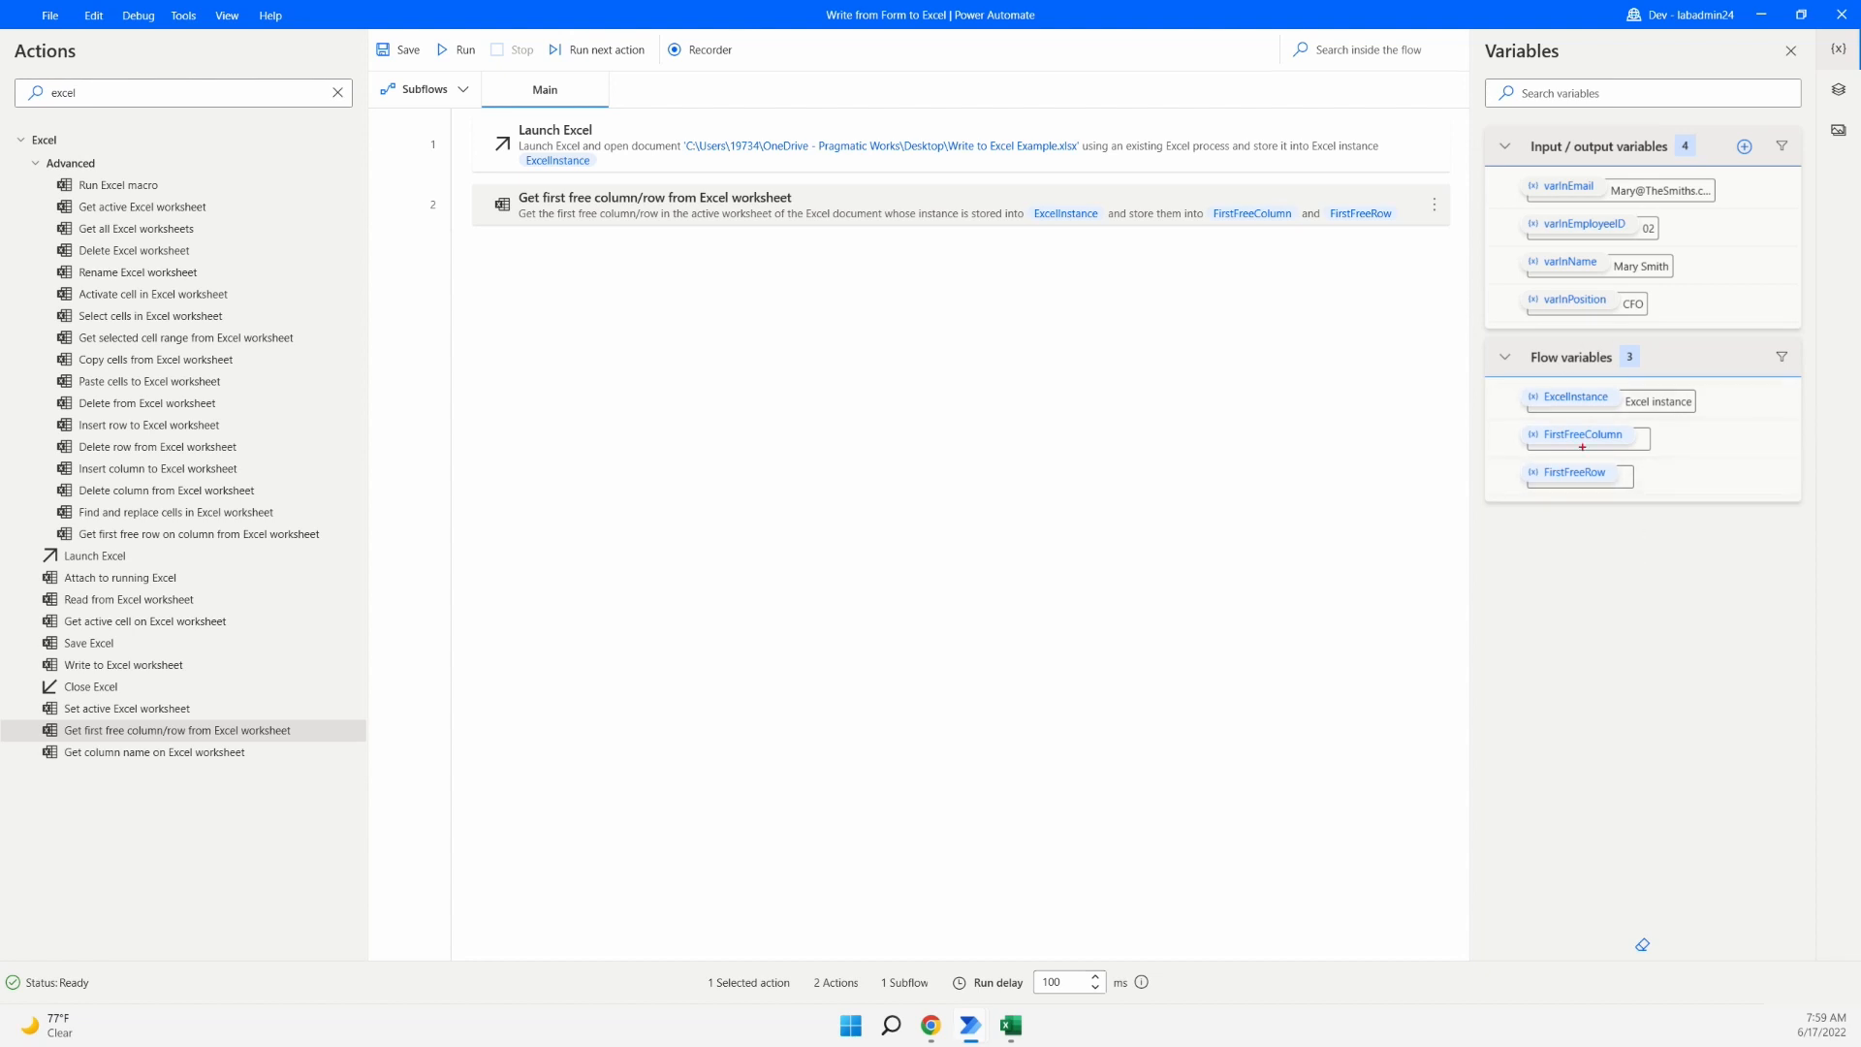
drag(1480, 333, 1806, 500)
text(inside the desktop)
key(Return)
text(flow)
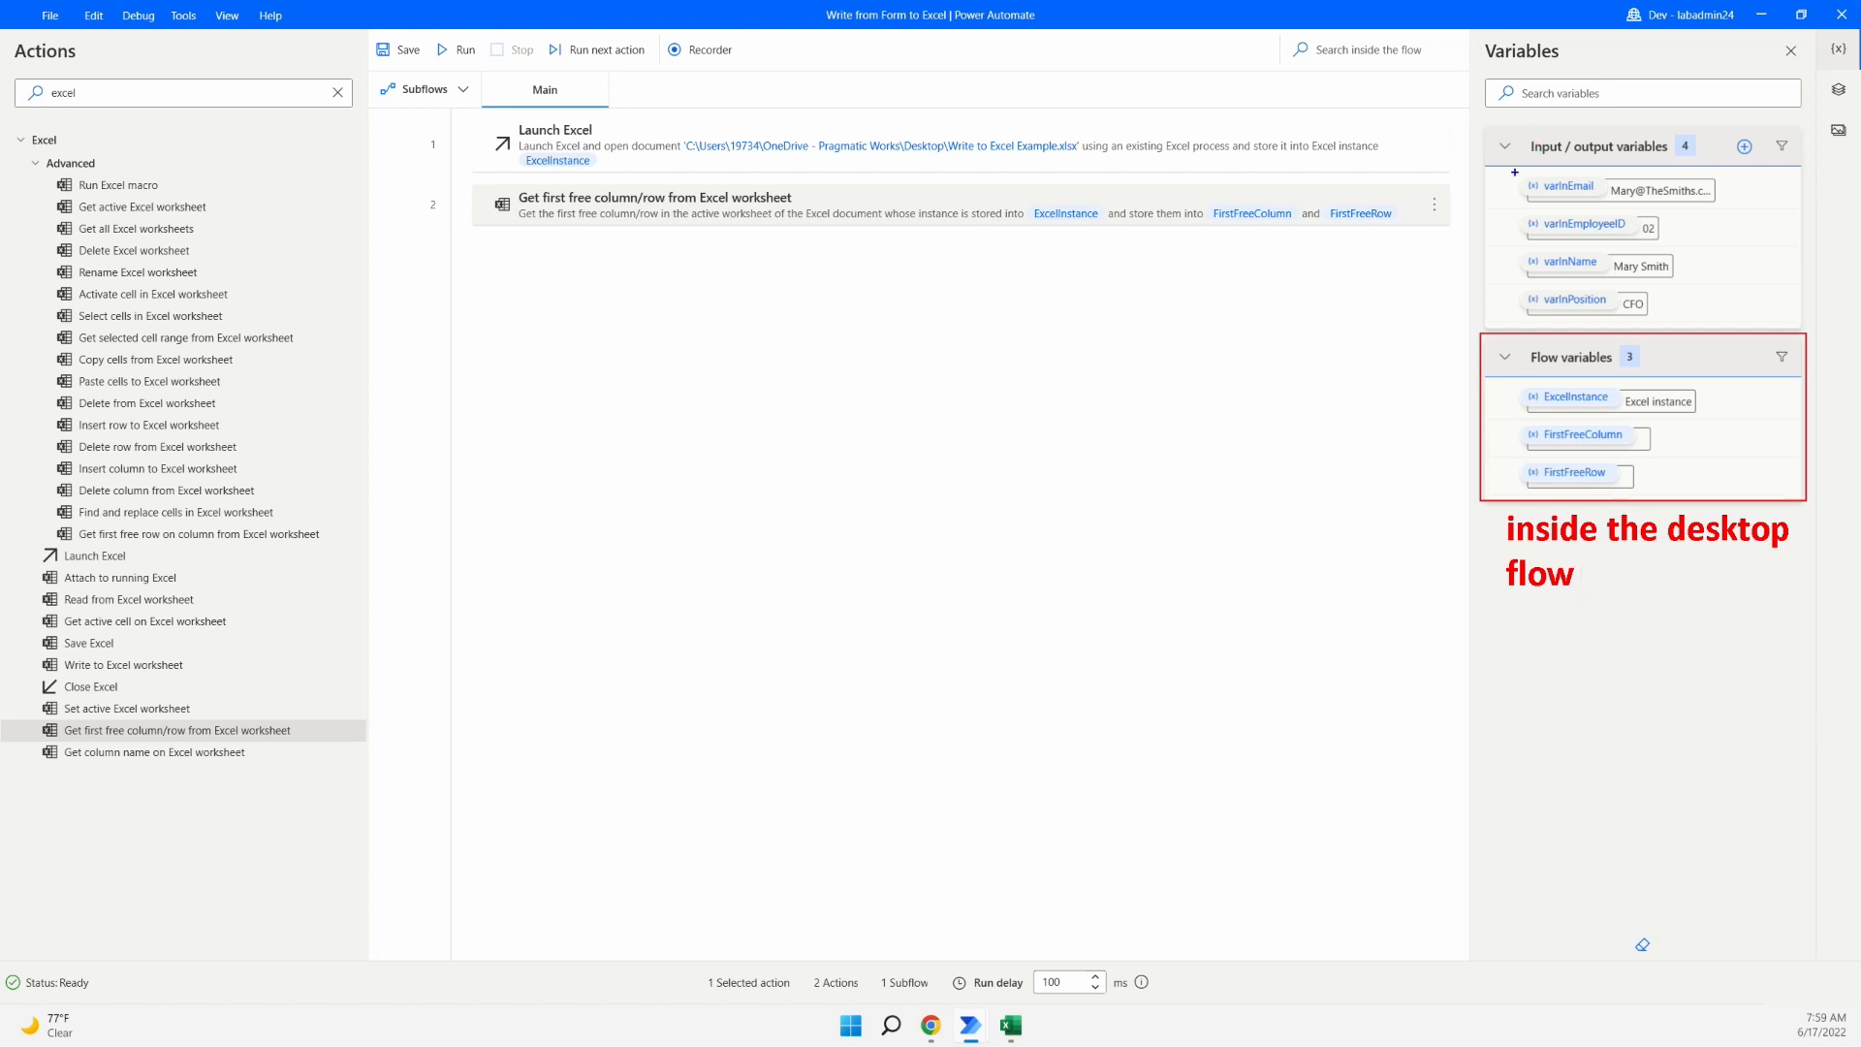
mouse_move(1488, 132)
mouse_down()
mouse_move(1547, 189)
mouse_move(1798, 324)
mouse_up()
drag(1463, 262, 1273, 335)
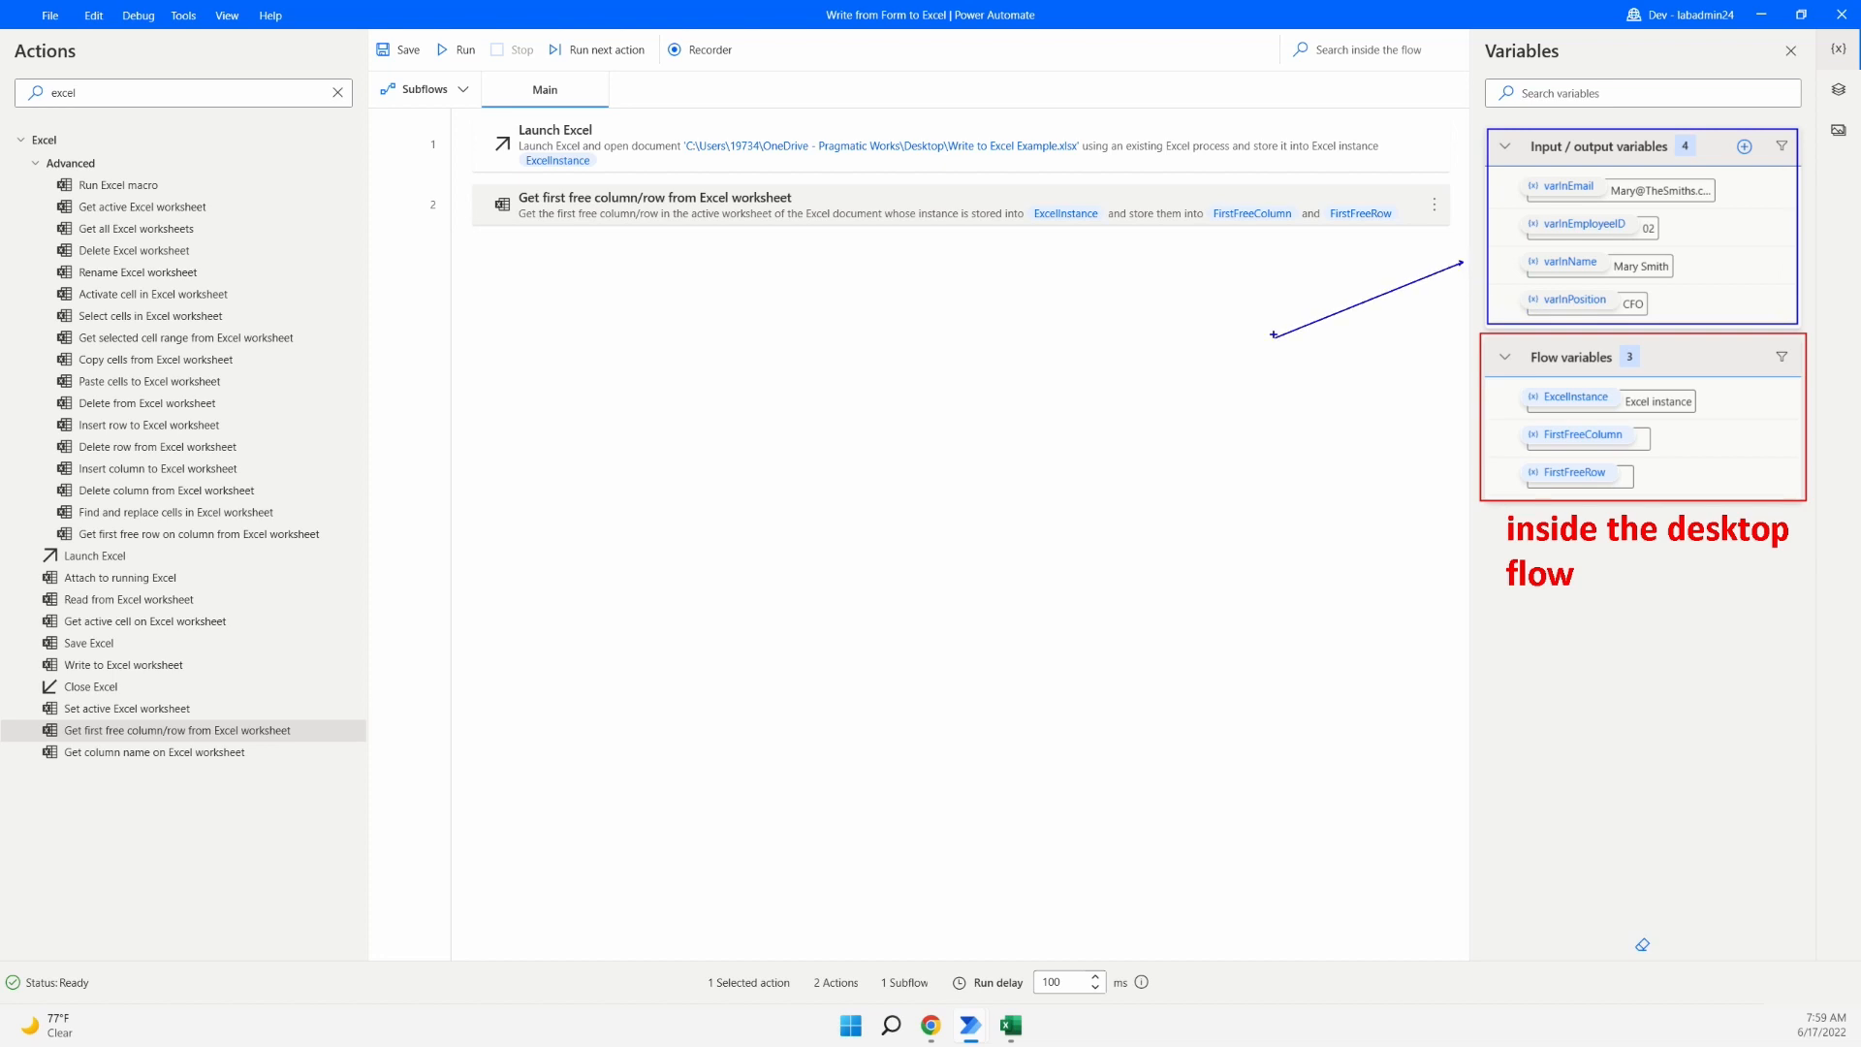
text(t)
text(ins)
text(ide AN)
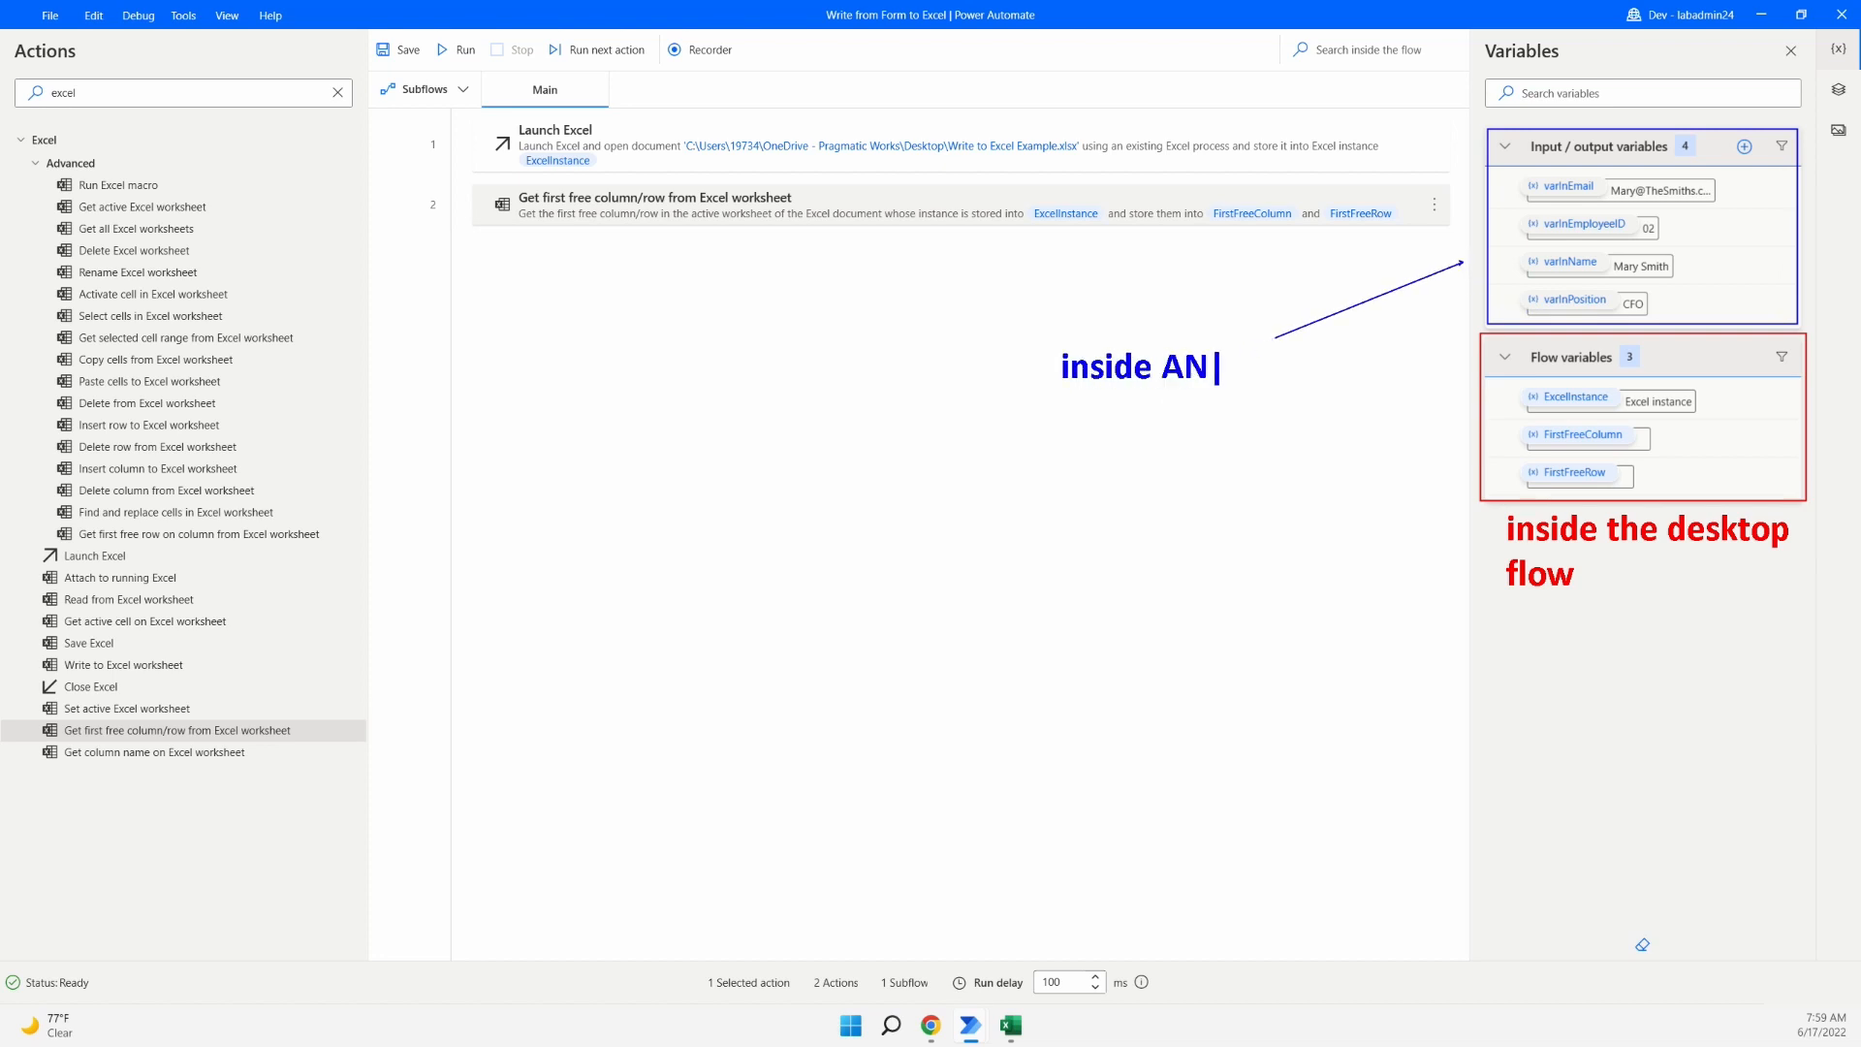
text(D outside)
key(Return)
text(the flow )
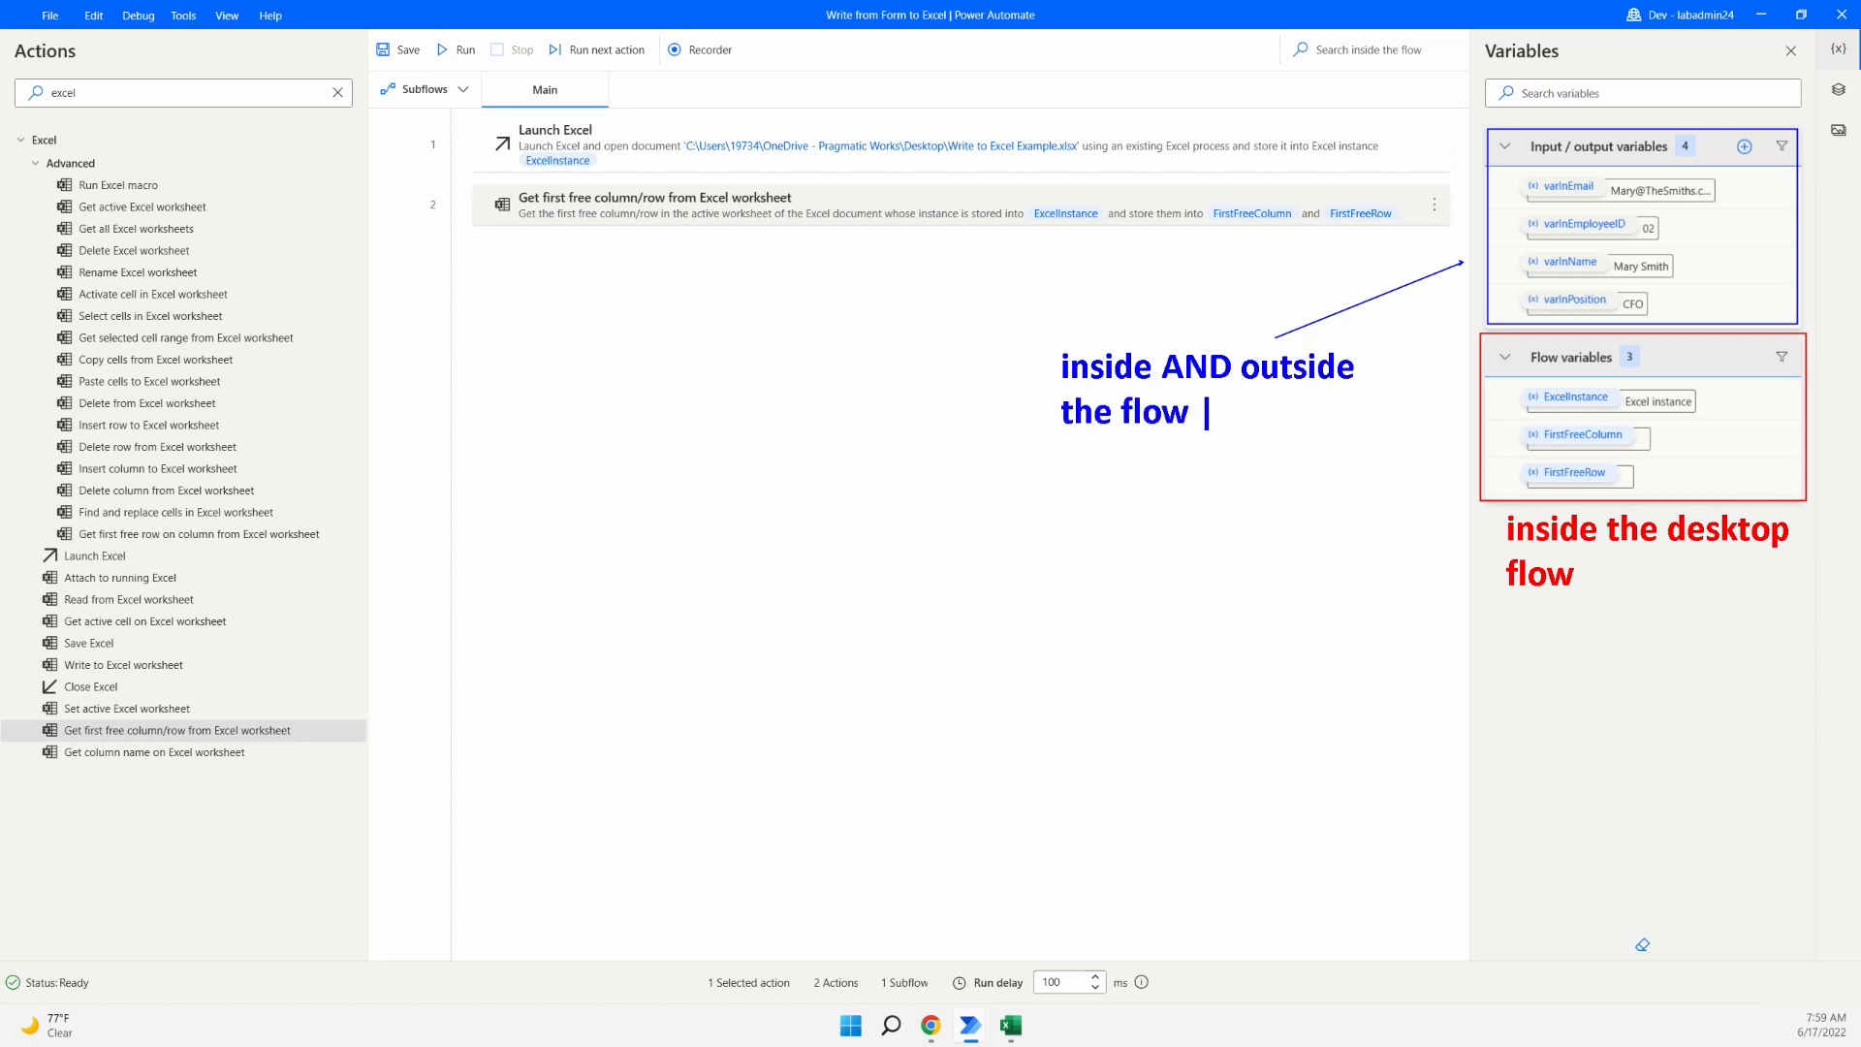
text((in the c)
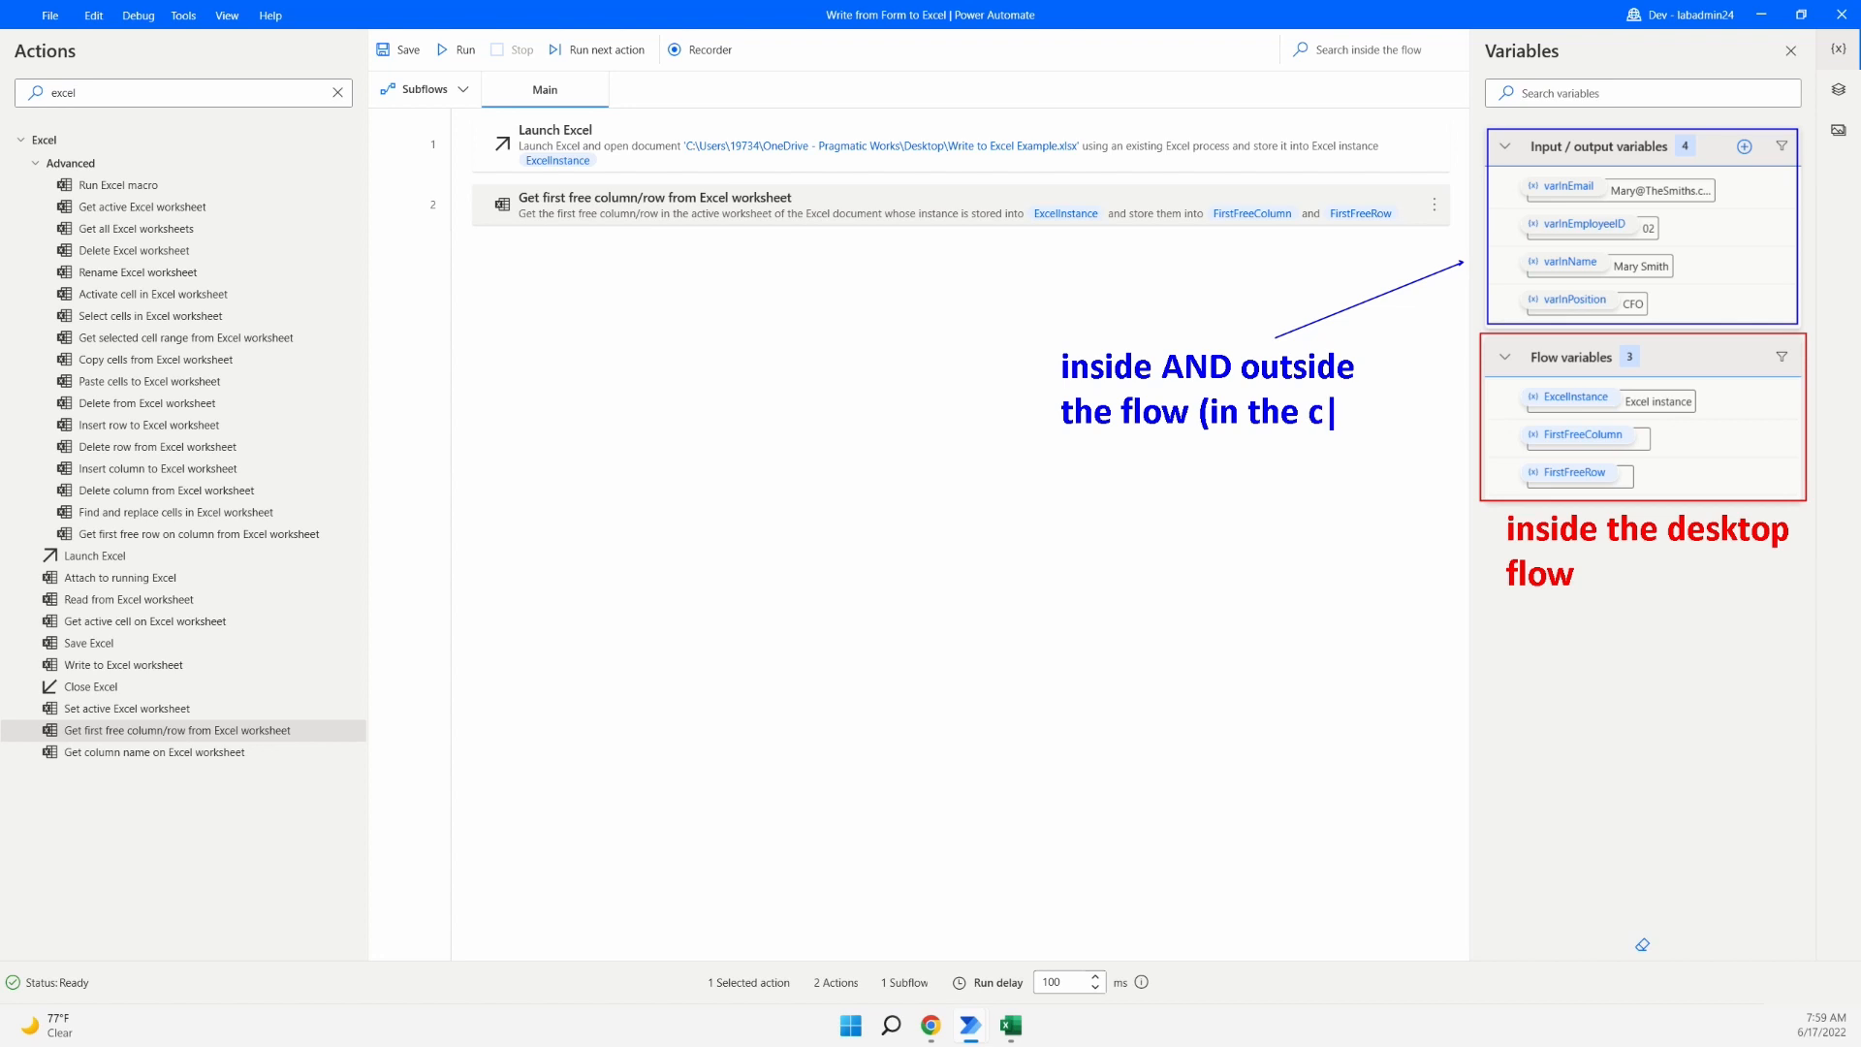
text(loud))
key(Escape)
key(Escape)
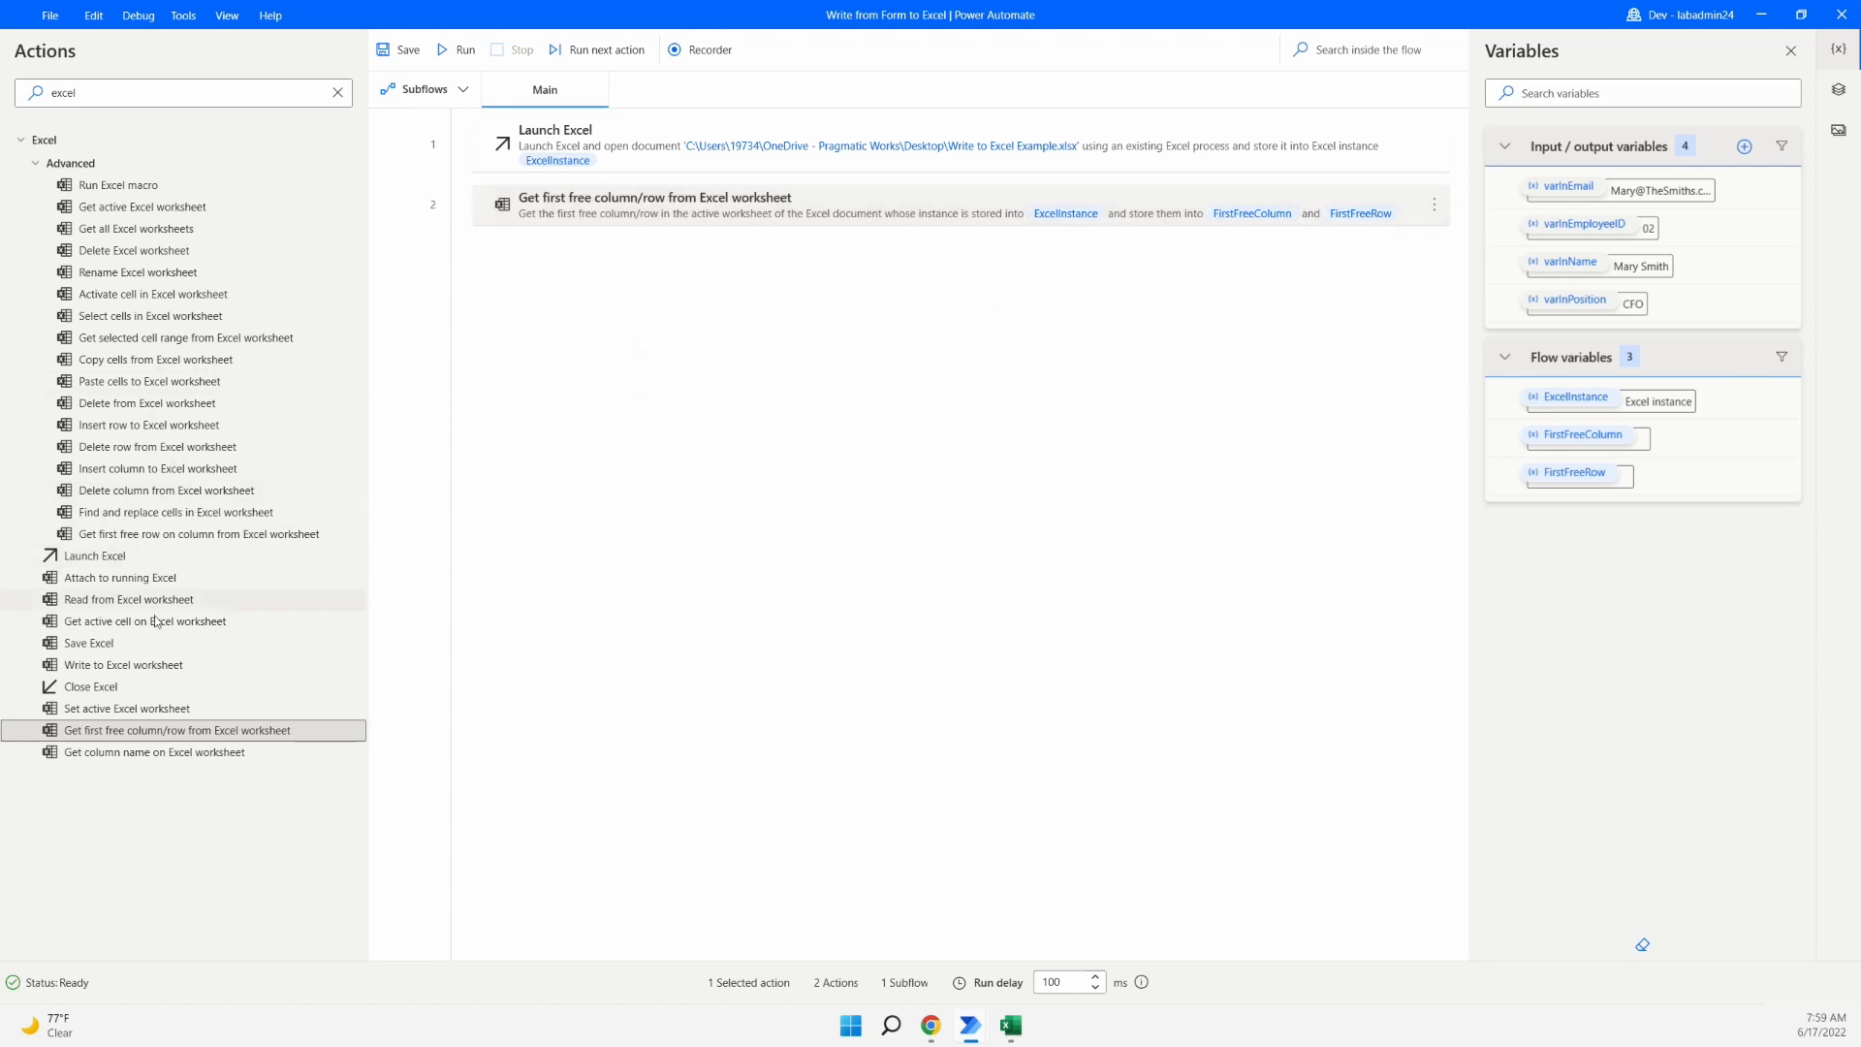
- Add a Write to Excel worksheet action as step 3 and check the Employee ID column in the workbook
drag(151, 665, 817, 309)
click(902, 472)
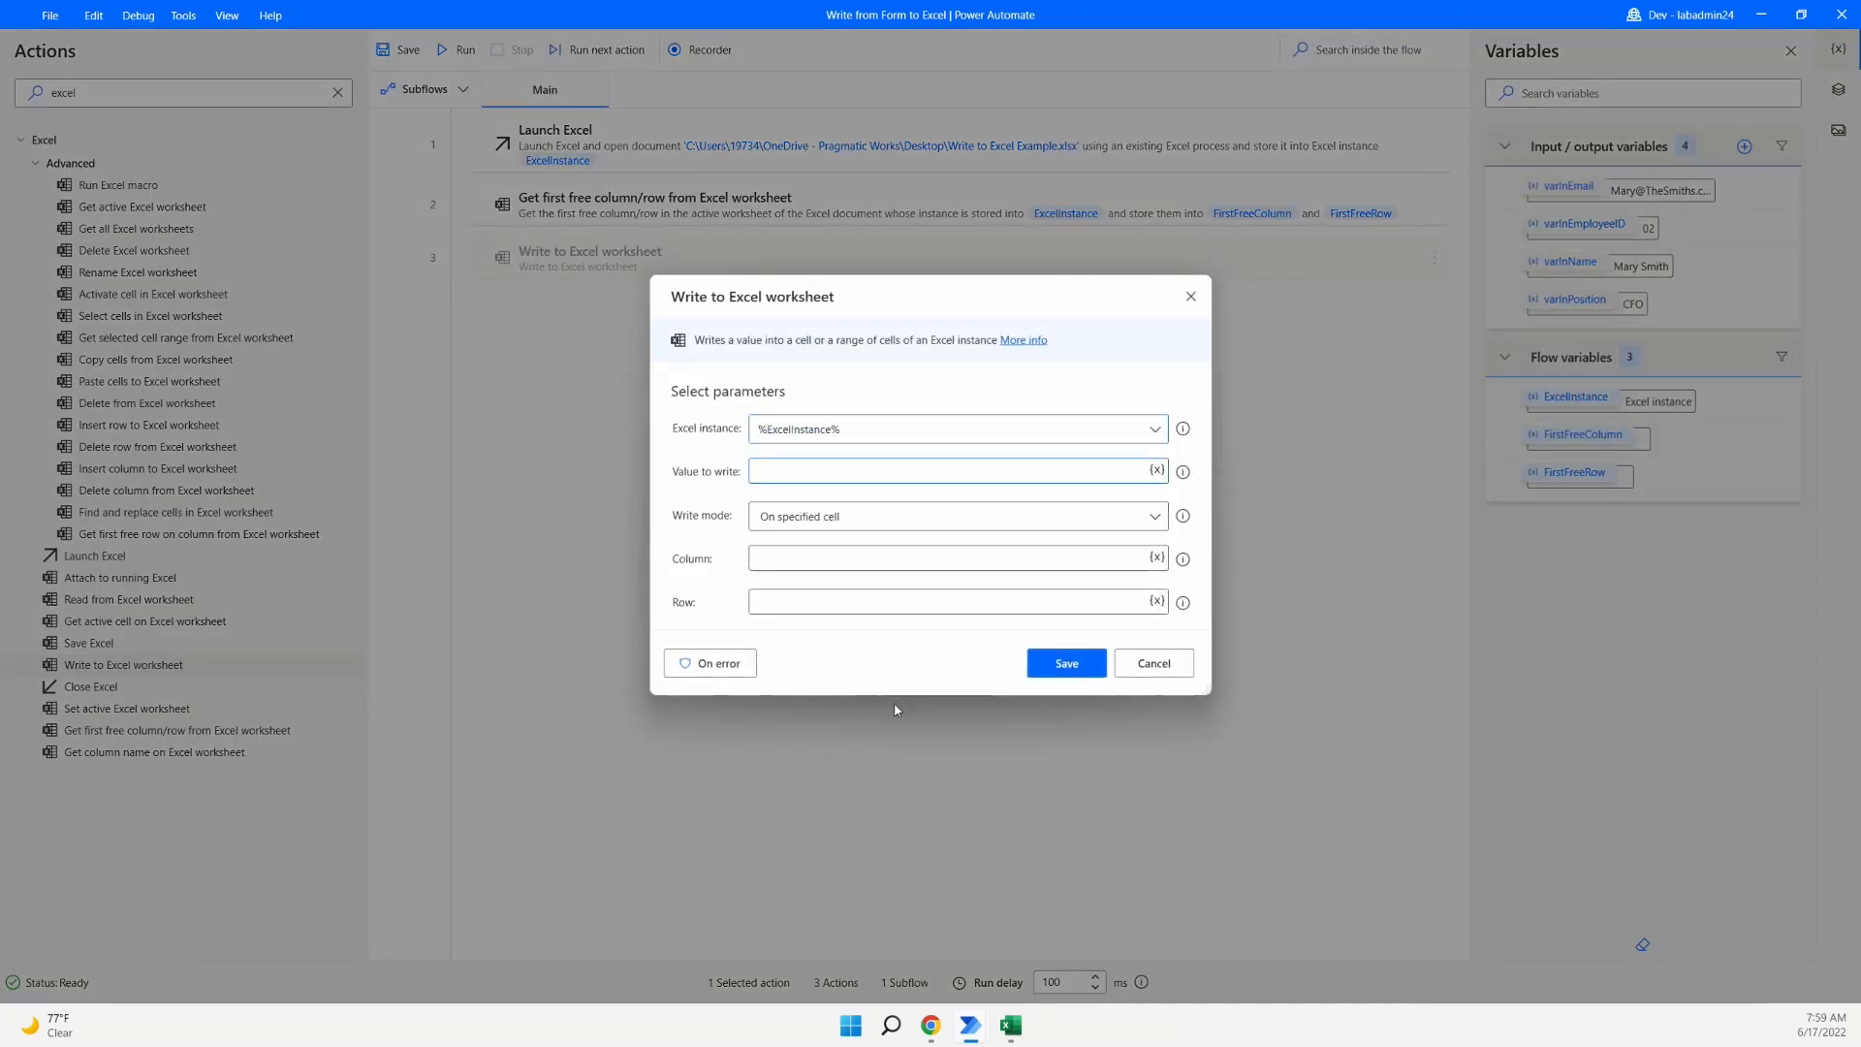
mouse_move(1012, 1026)
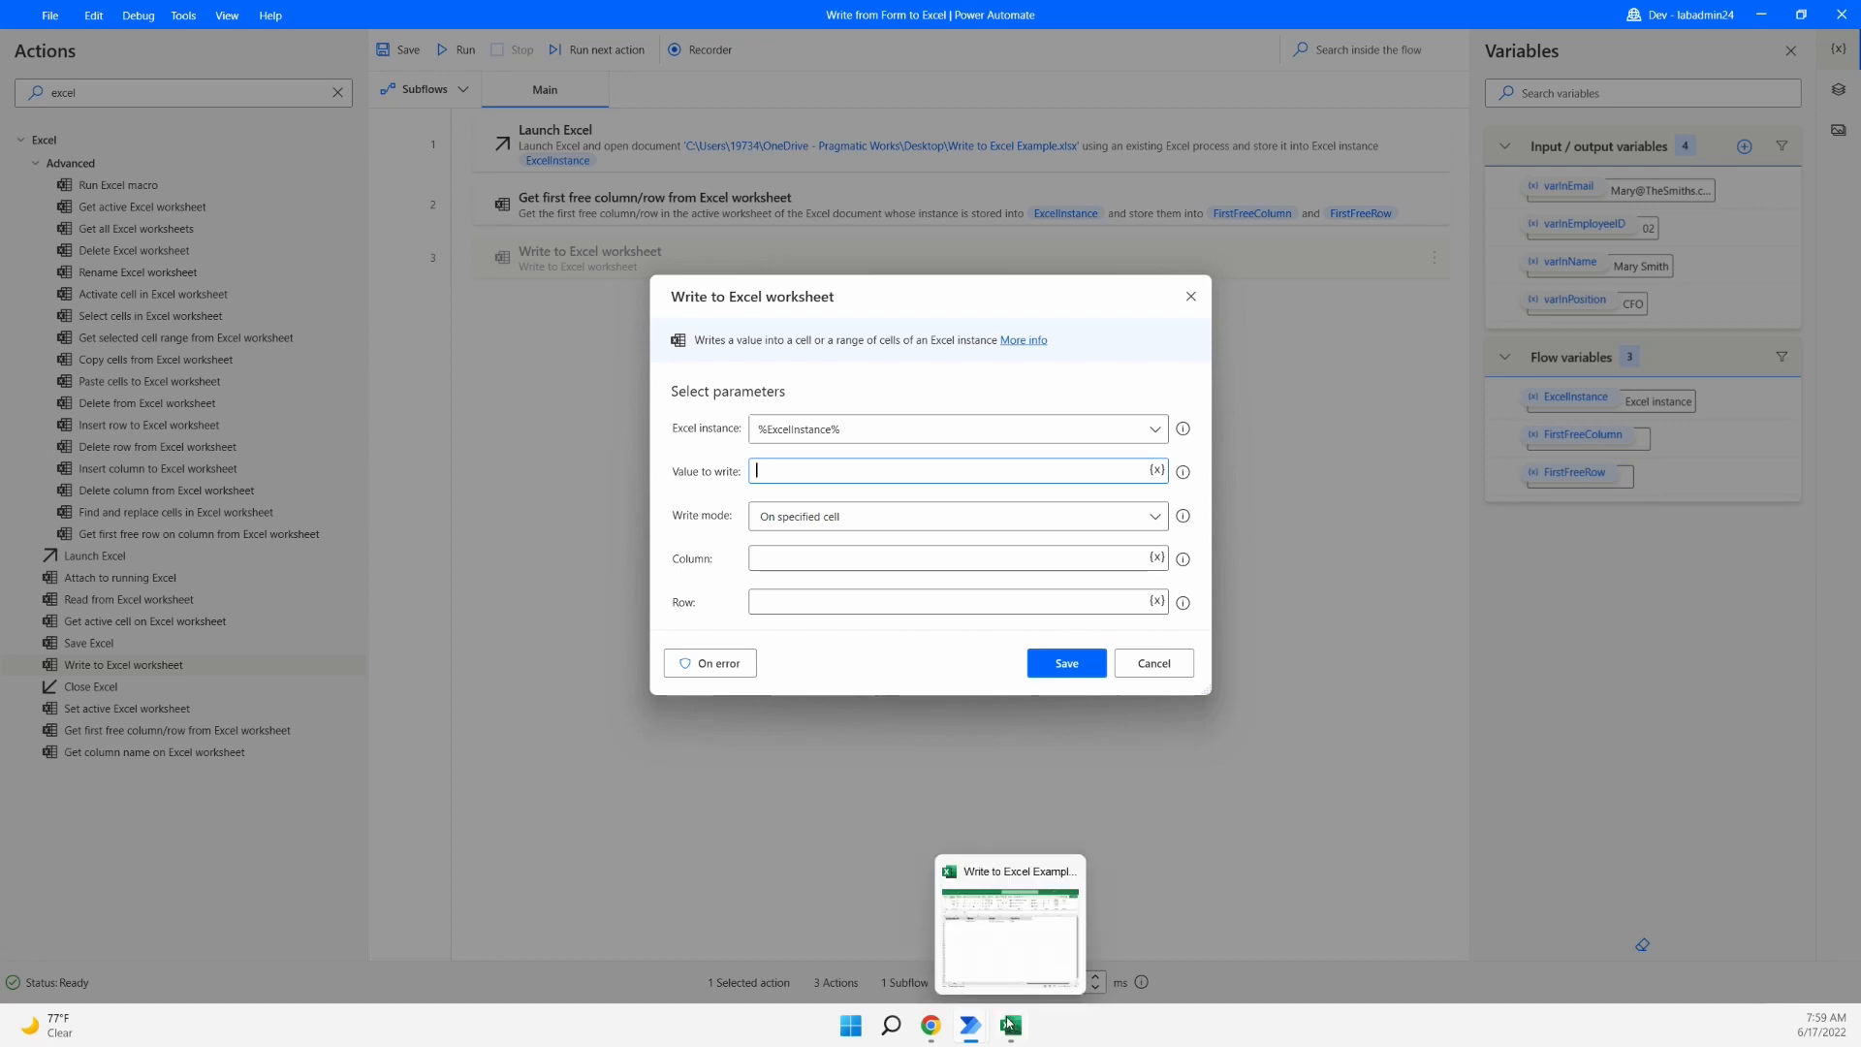
click(1014, 921)
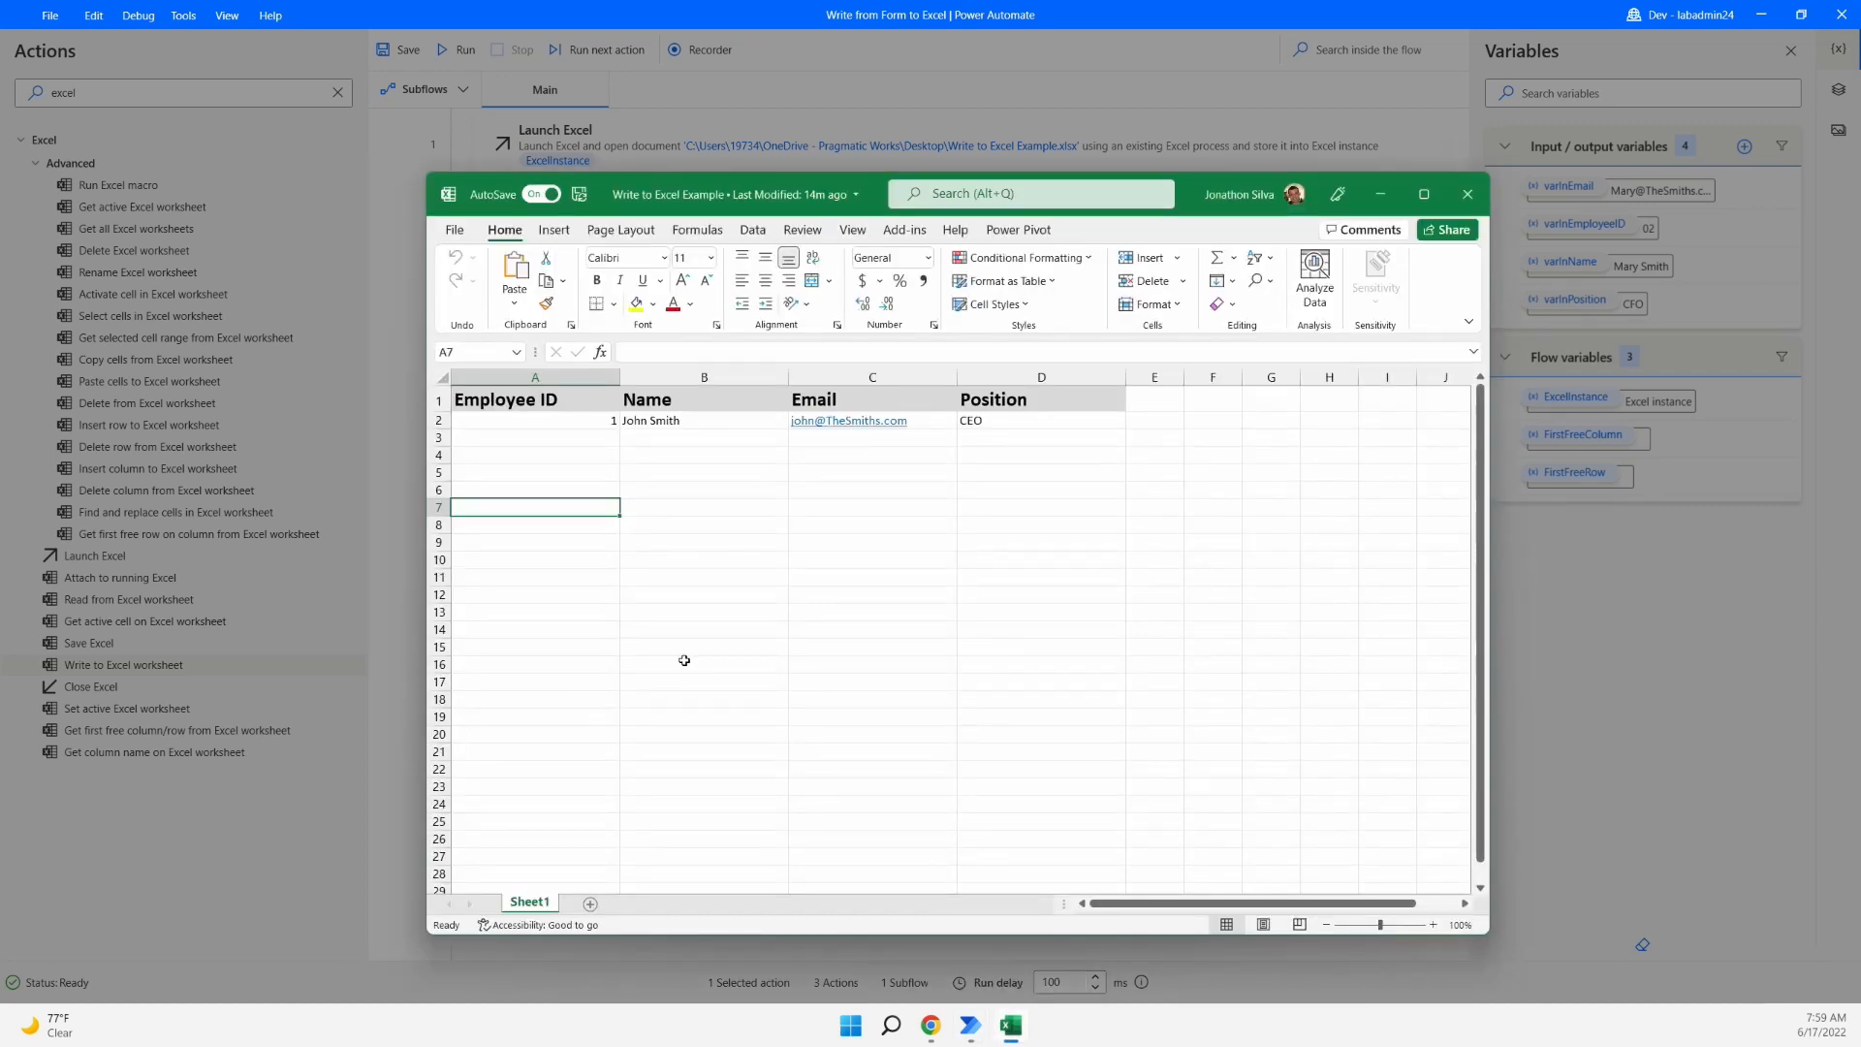
click(559, 403)
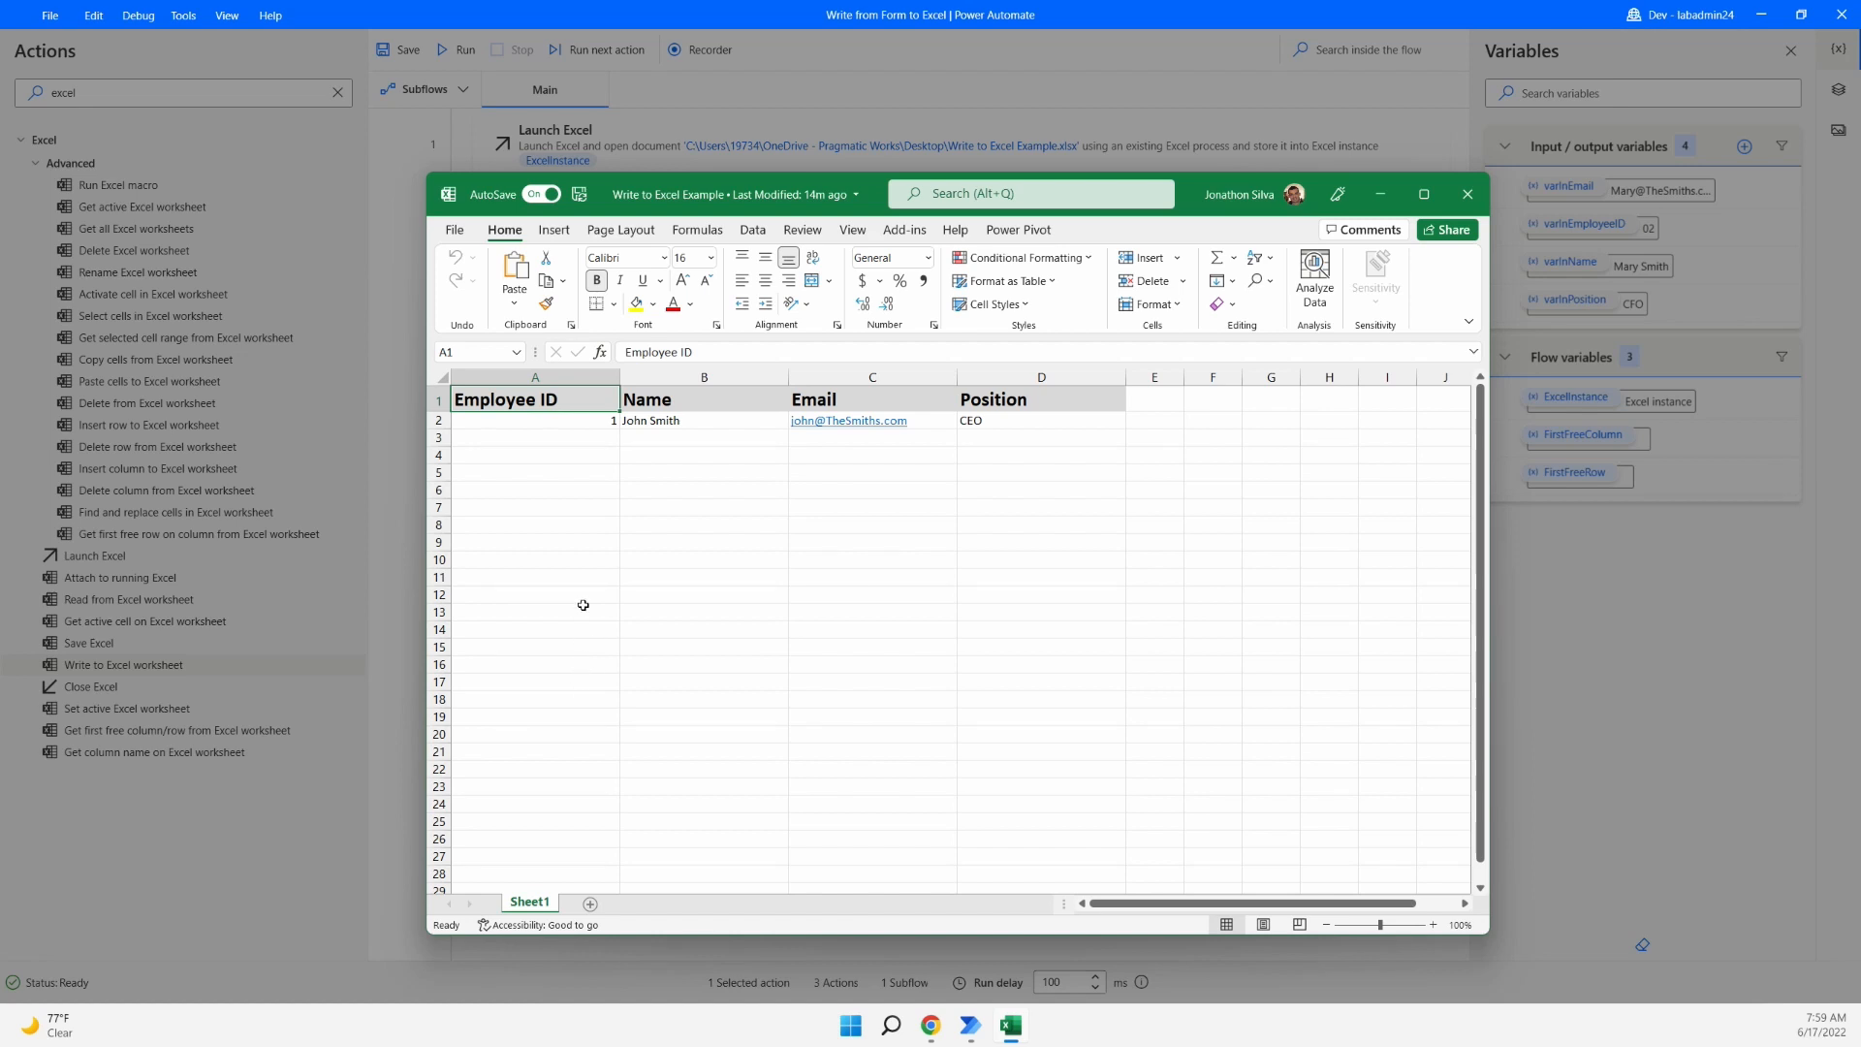
click(1520, 534)
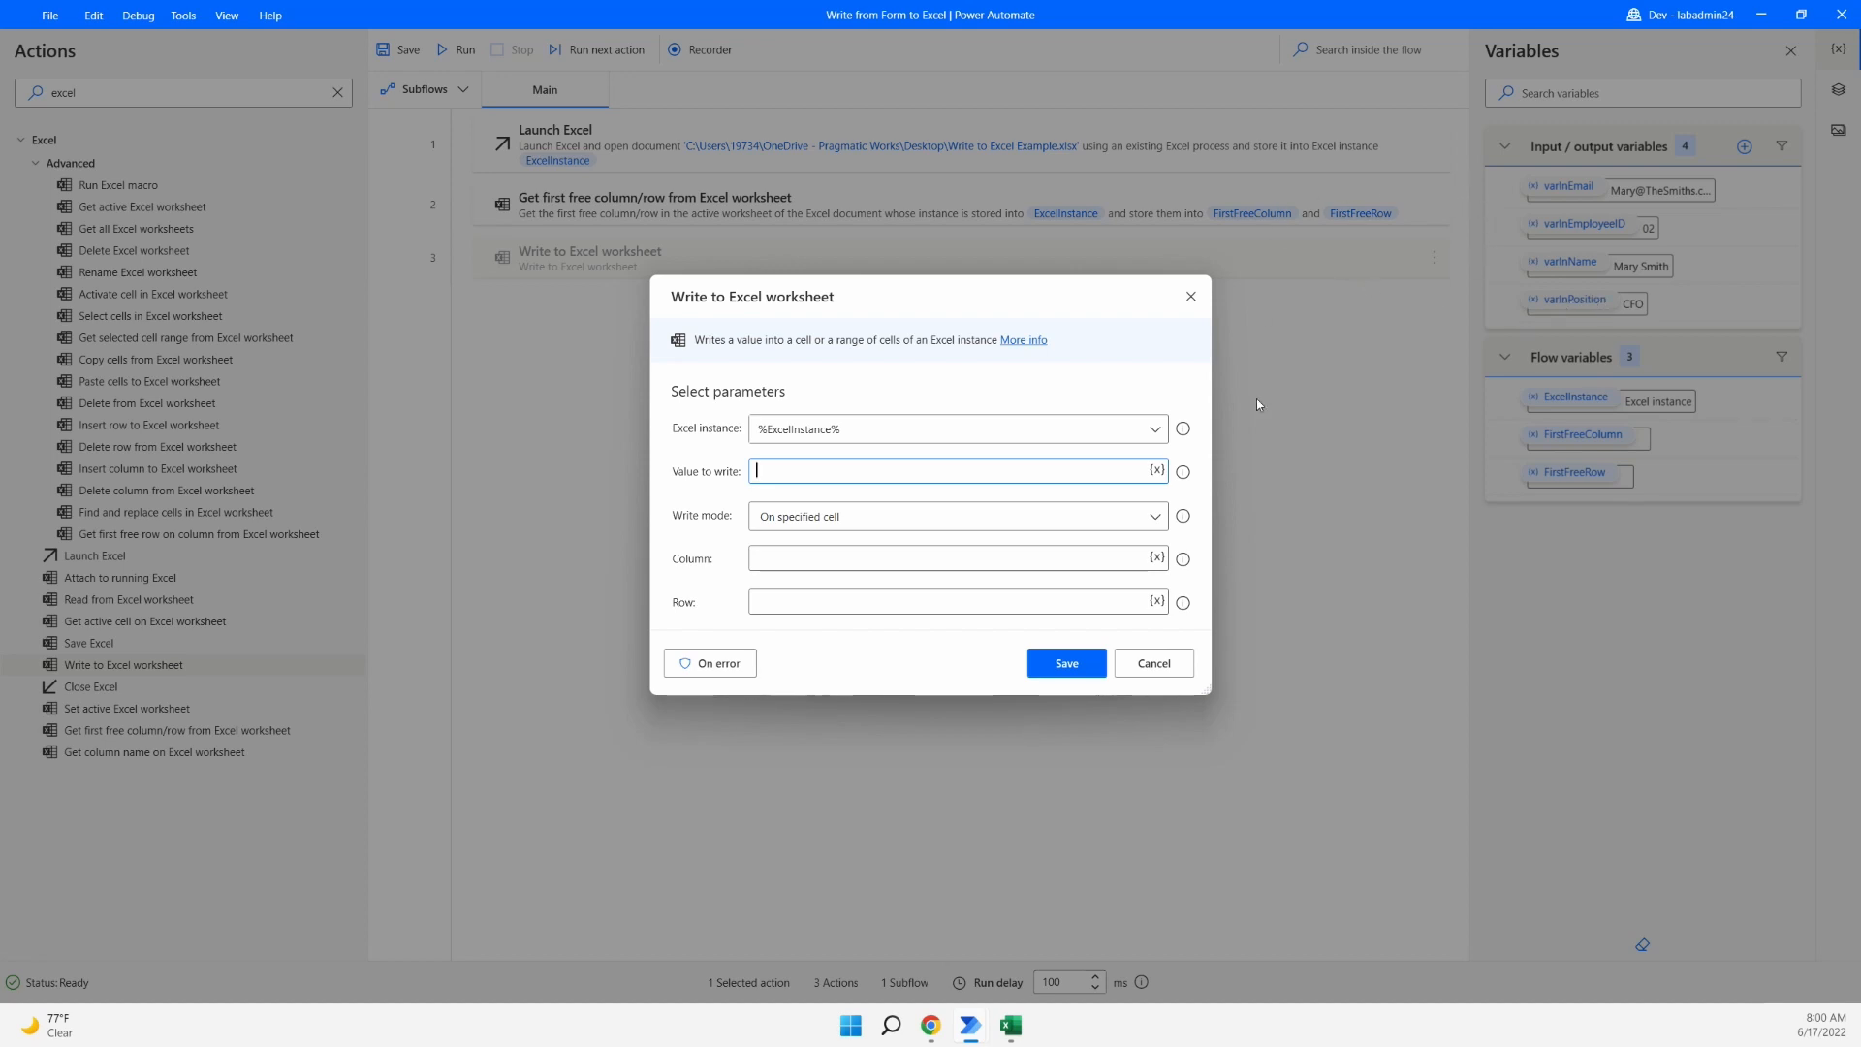
- Write %varInEmployeeID% into column A at row %FirstFreeRow%, then save the action
click(1158, 471)
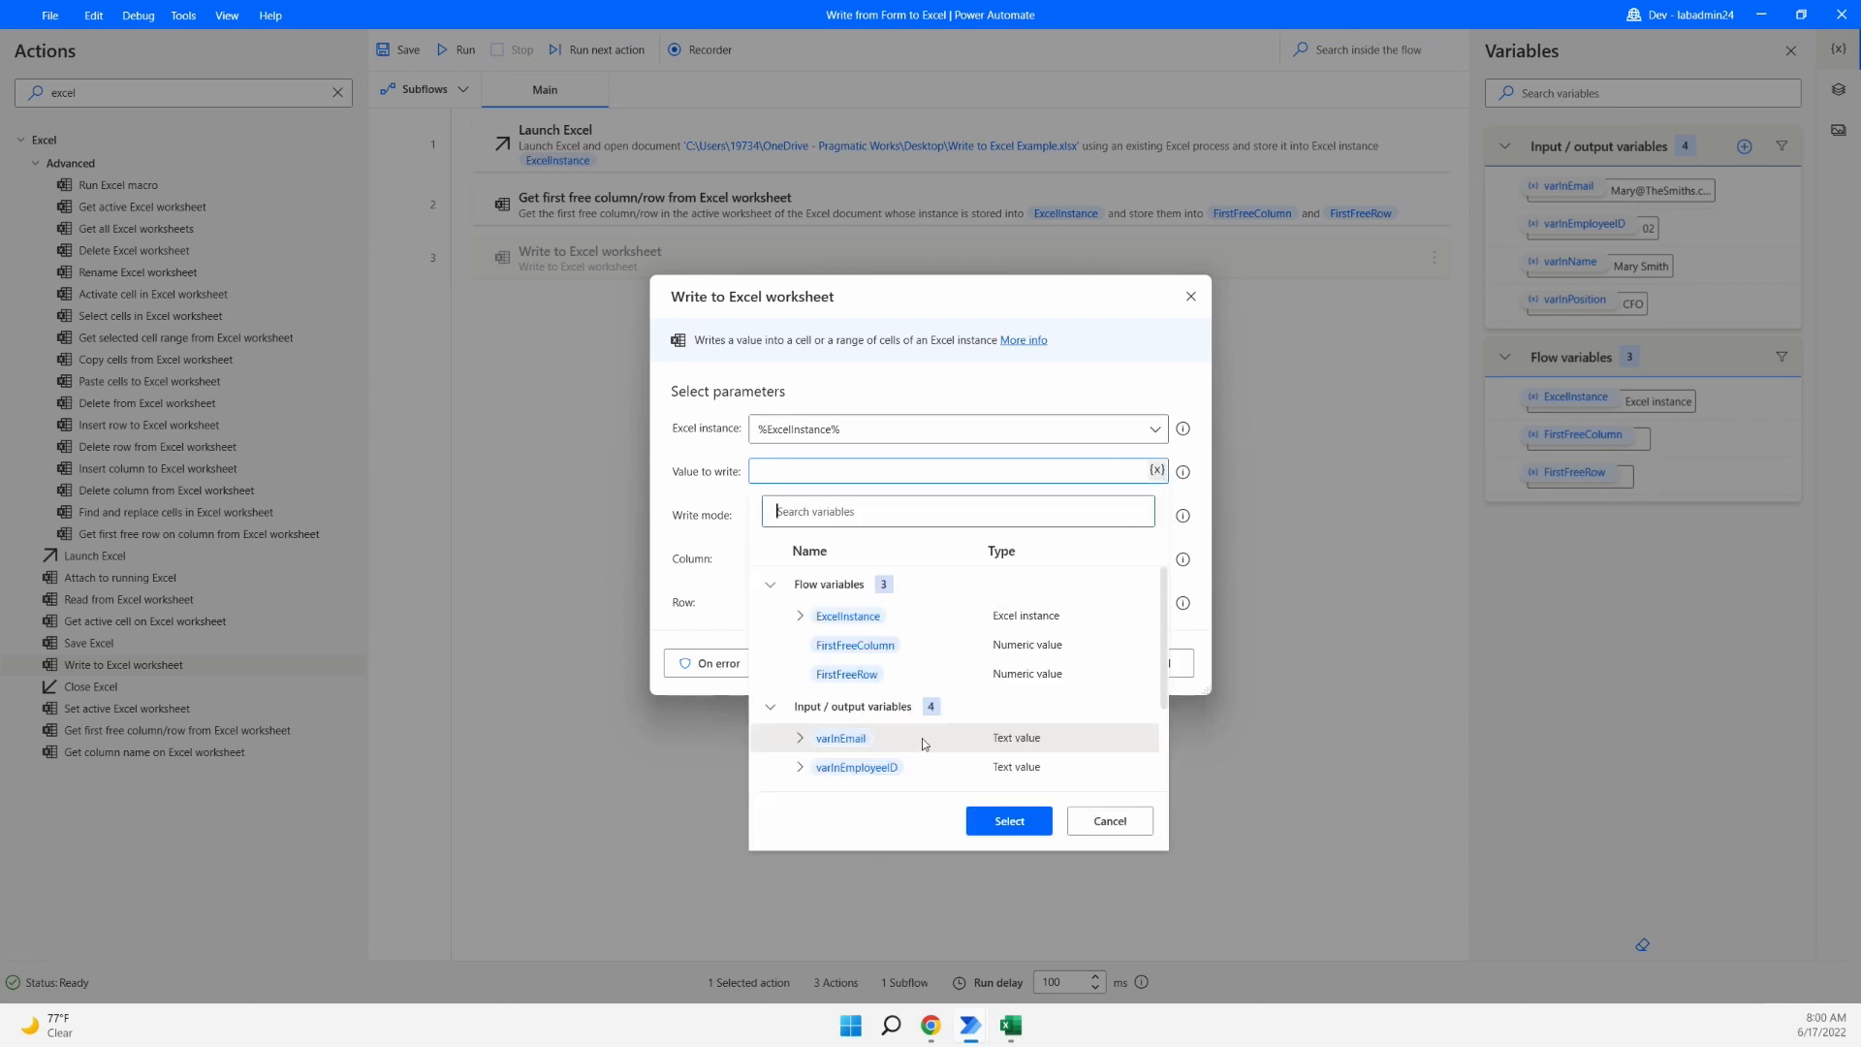
scroll(902, 755, down, 1)
click(849, 705)
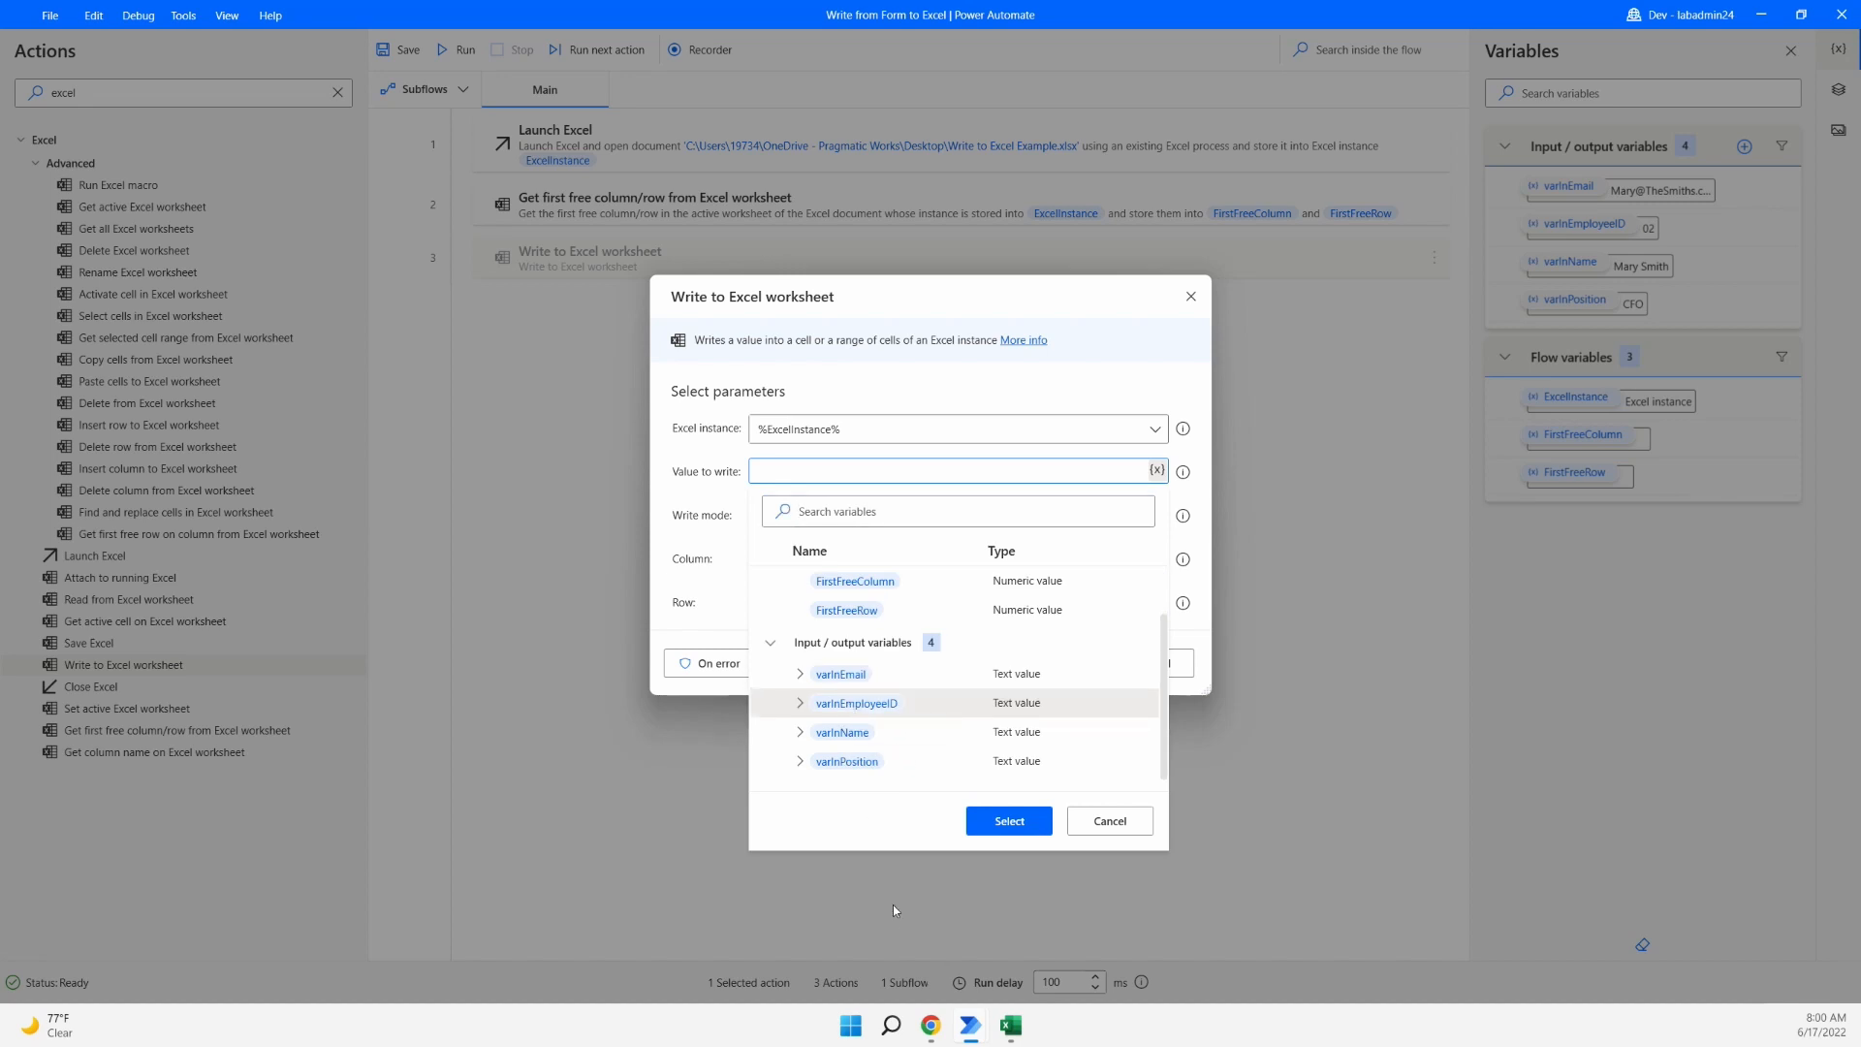
click(1008, 821)
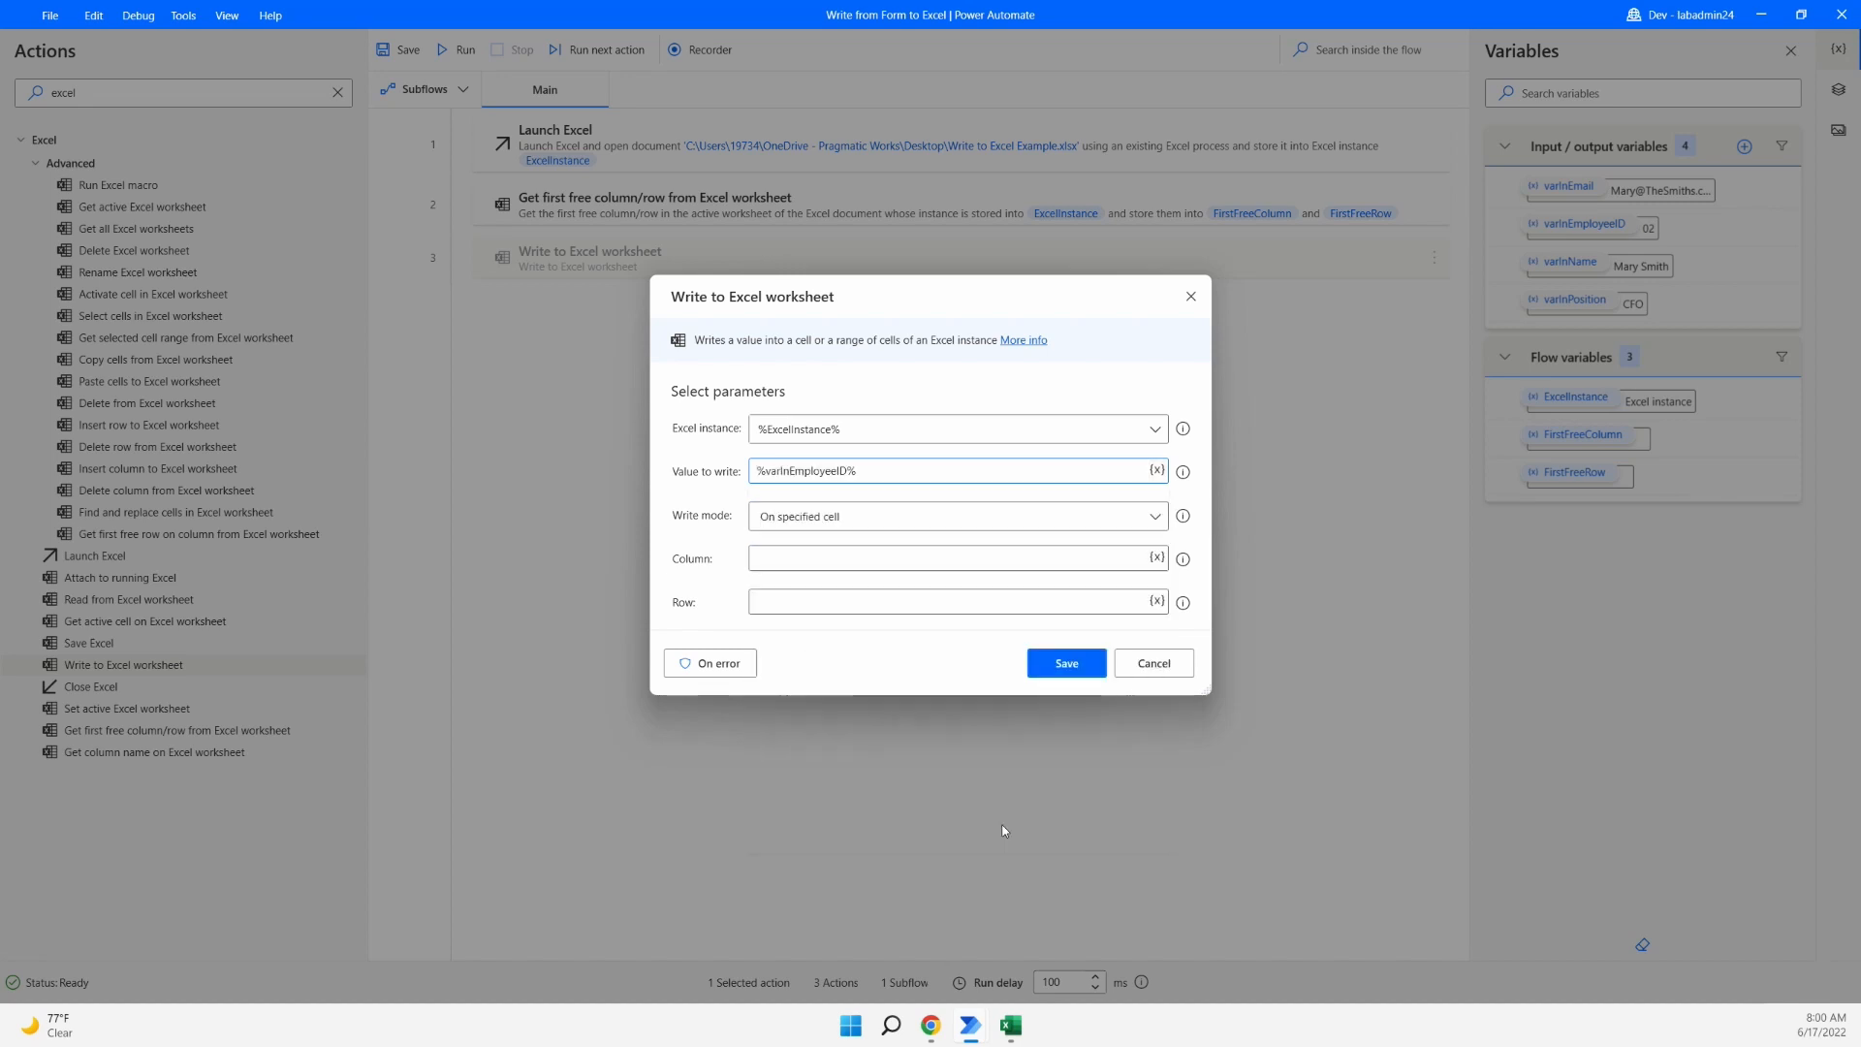
click(896, 559)
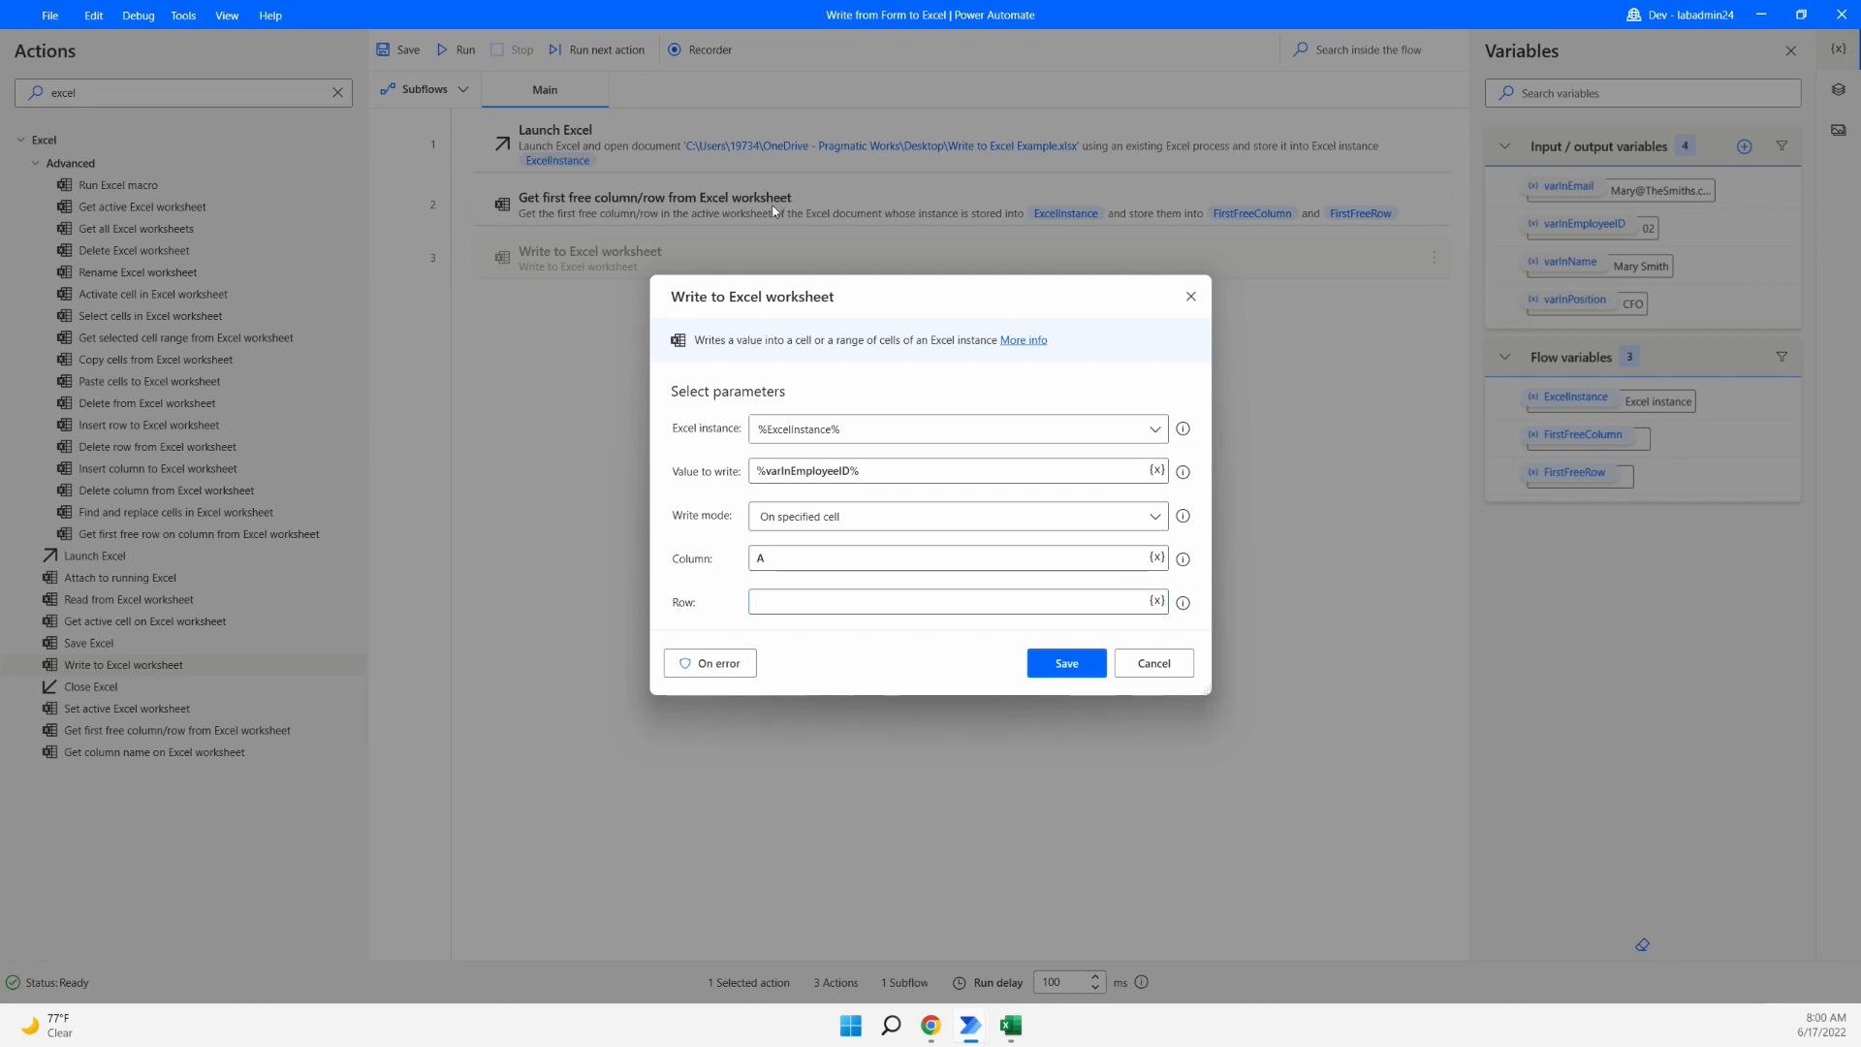
click(1154, 602)
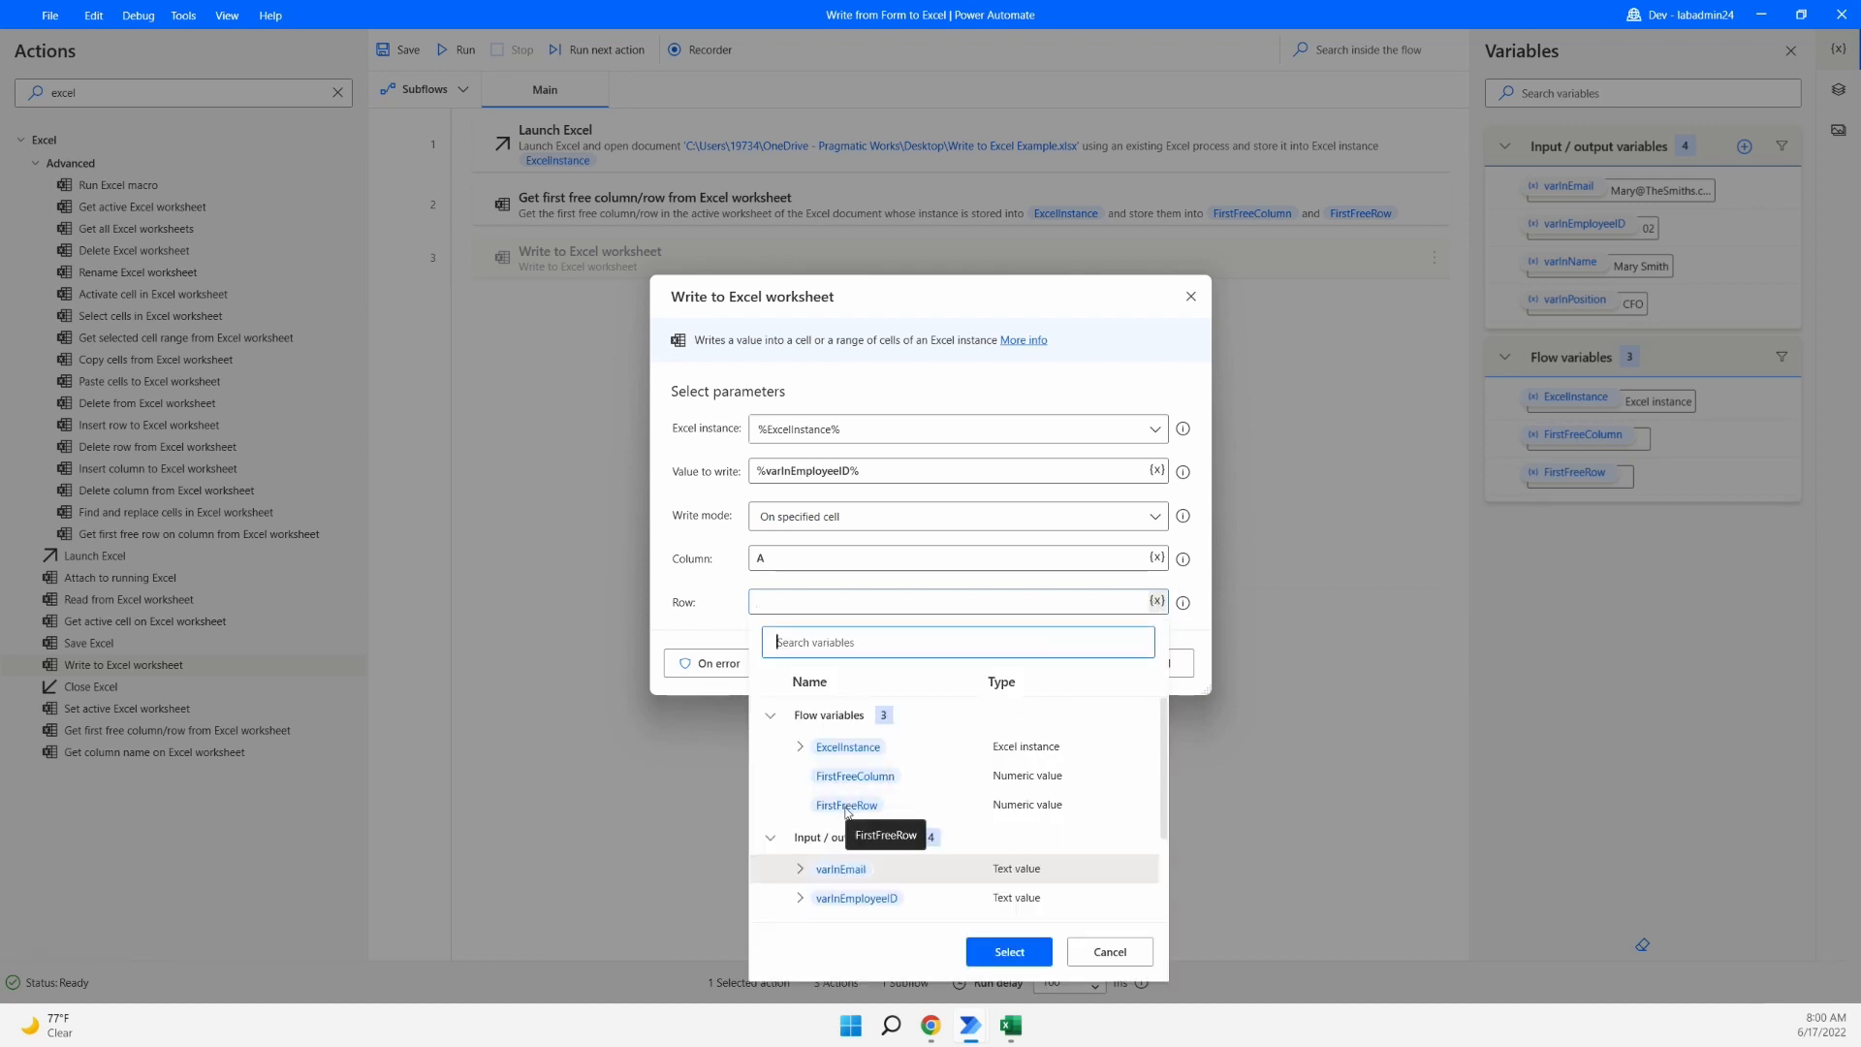
click(846, 810)
click(1007, 953)
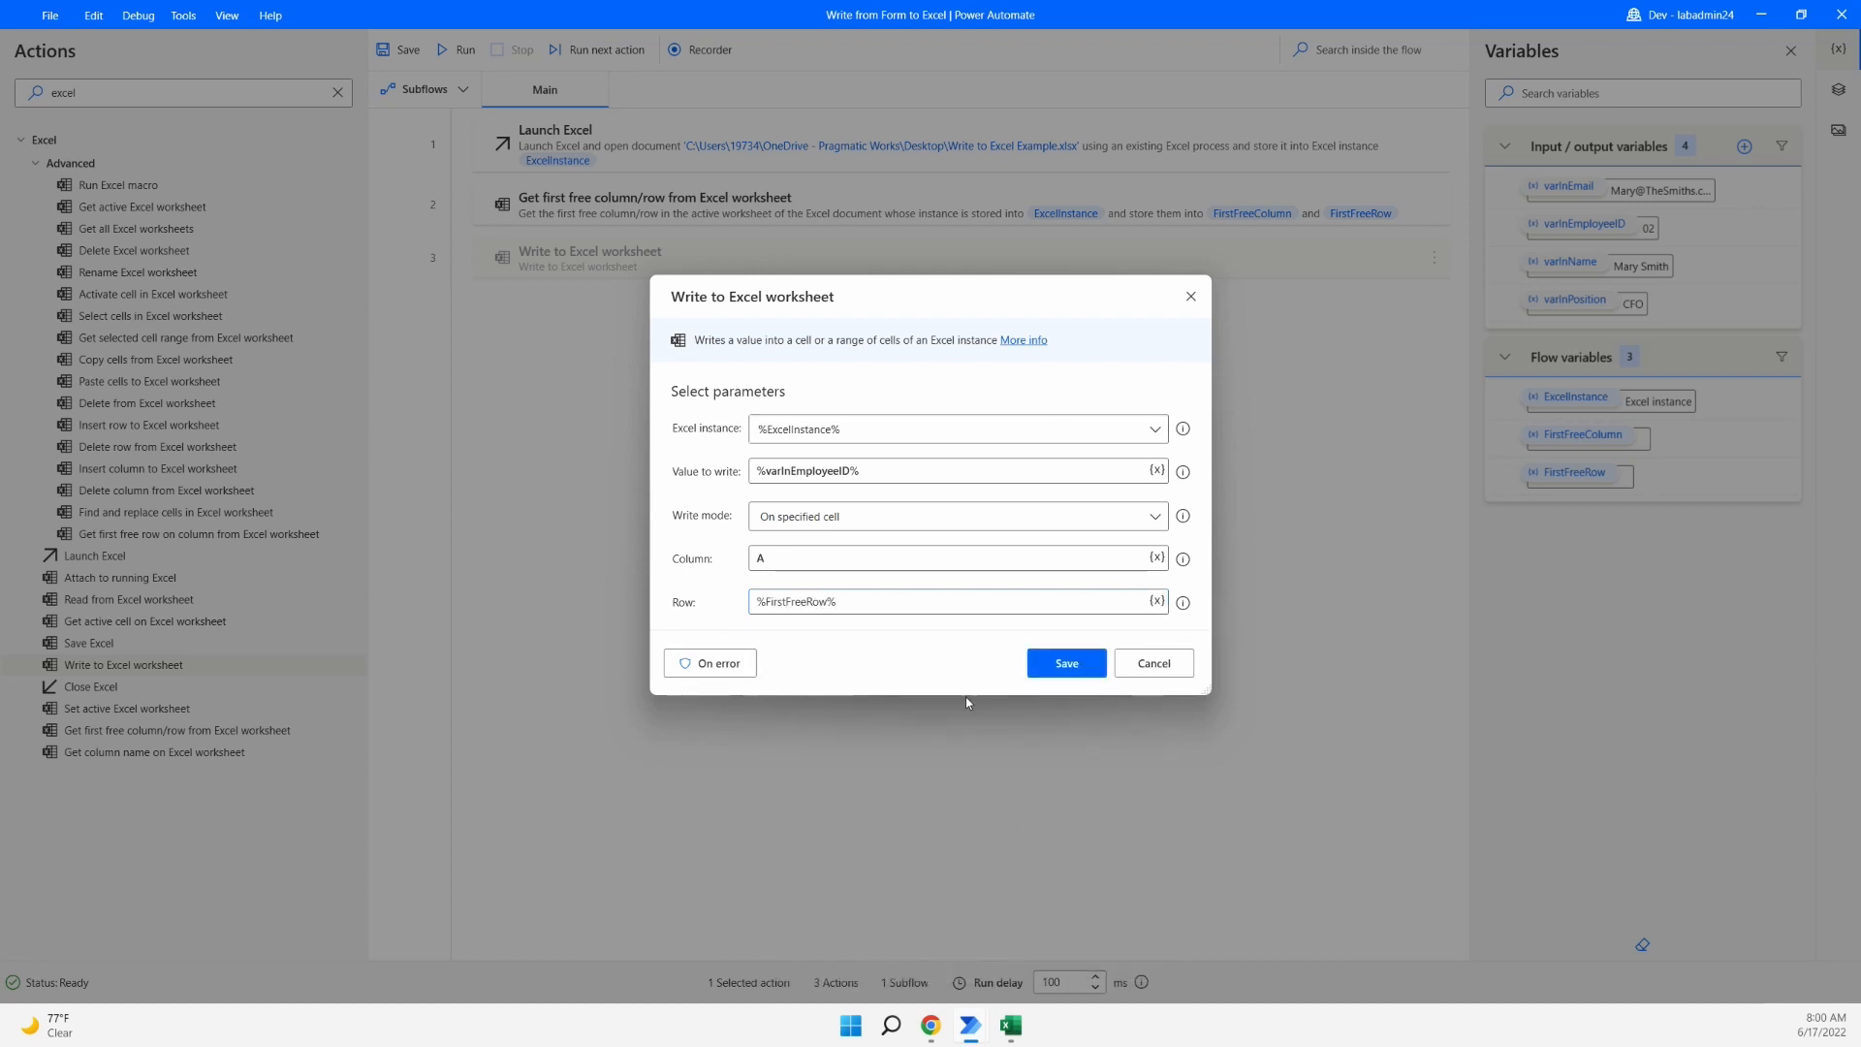
click(1091, 663)
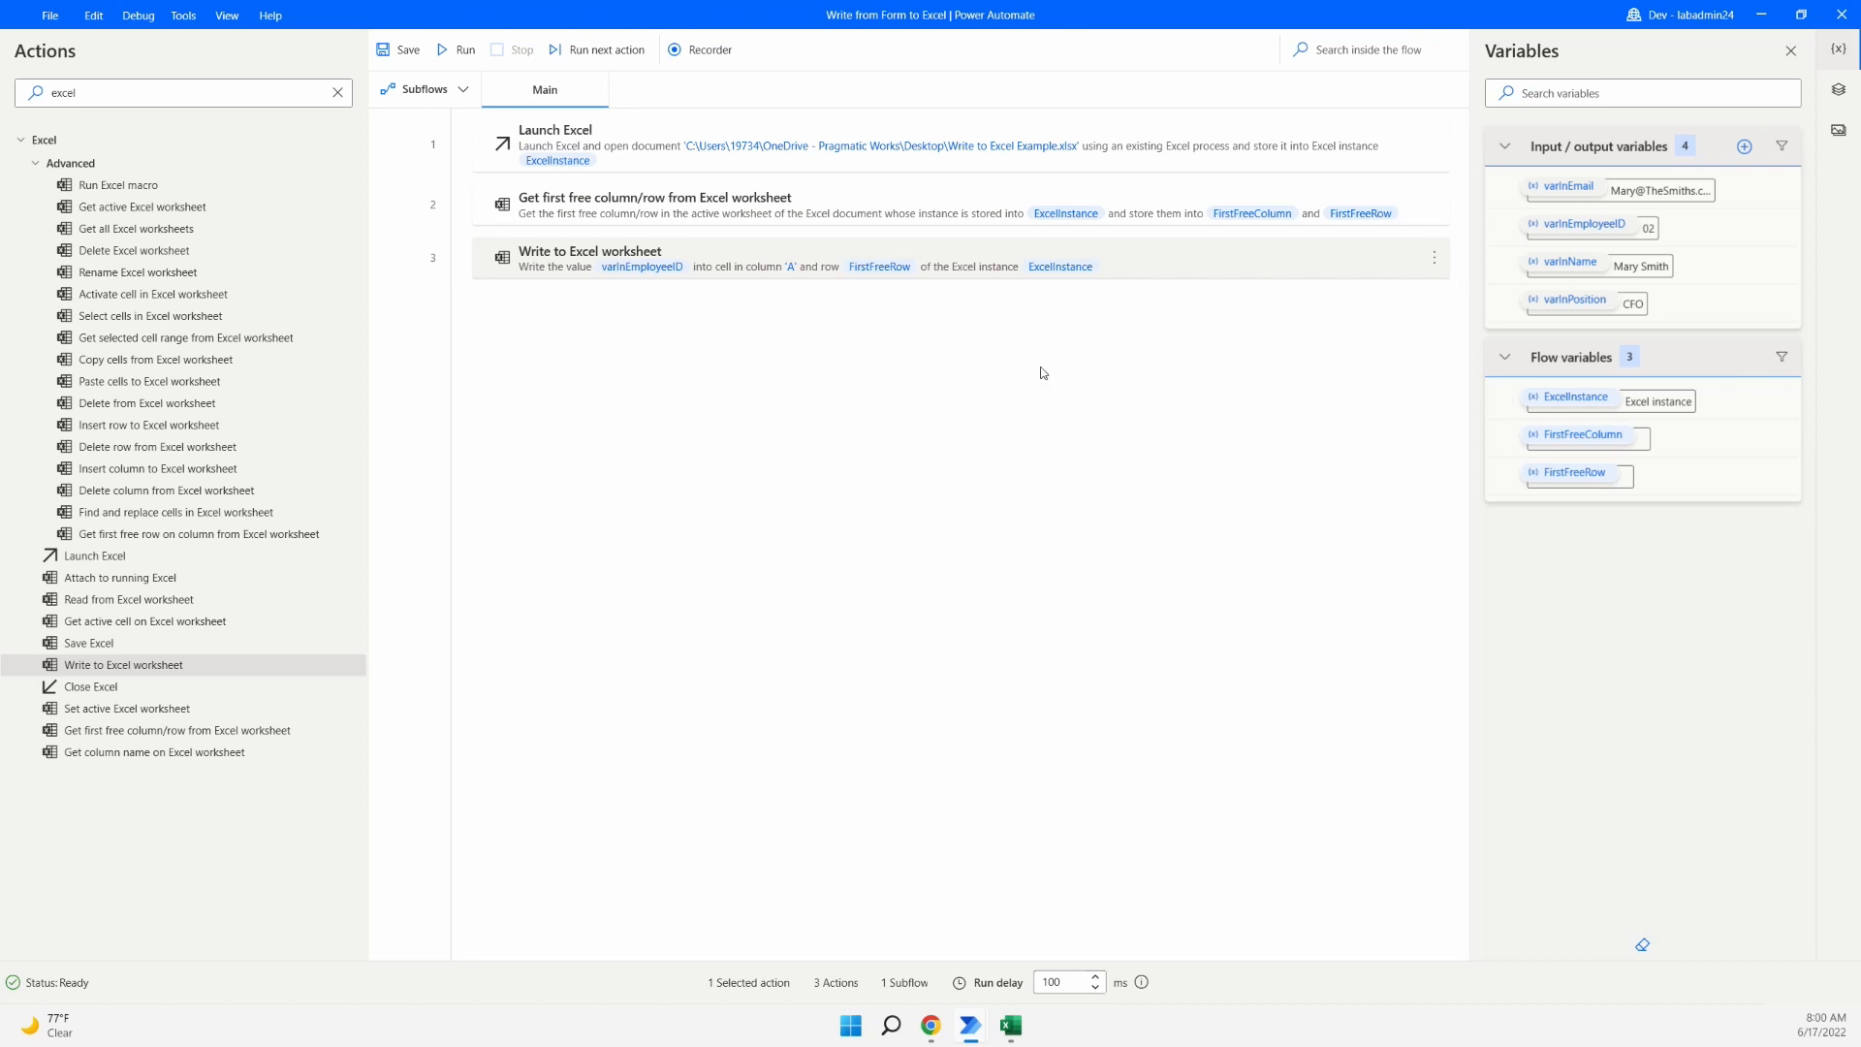
click(1009, 1025)
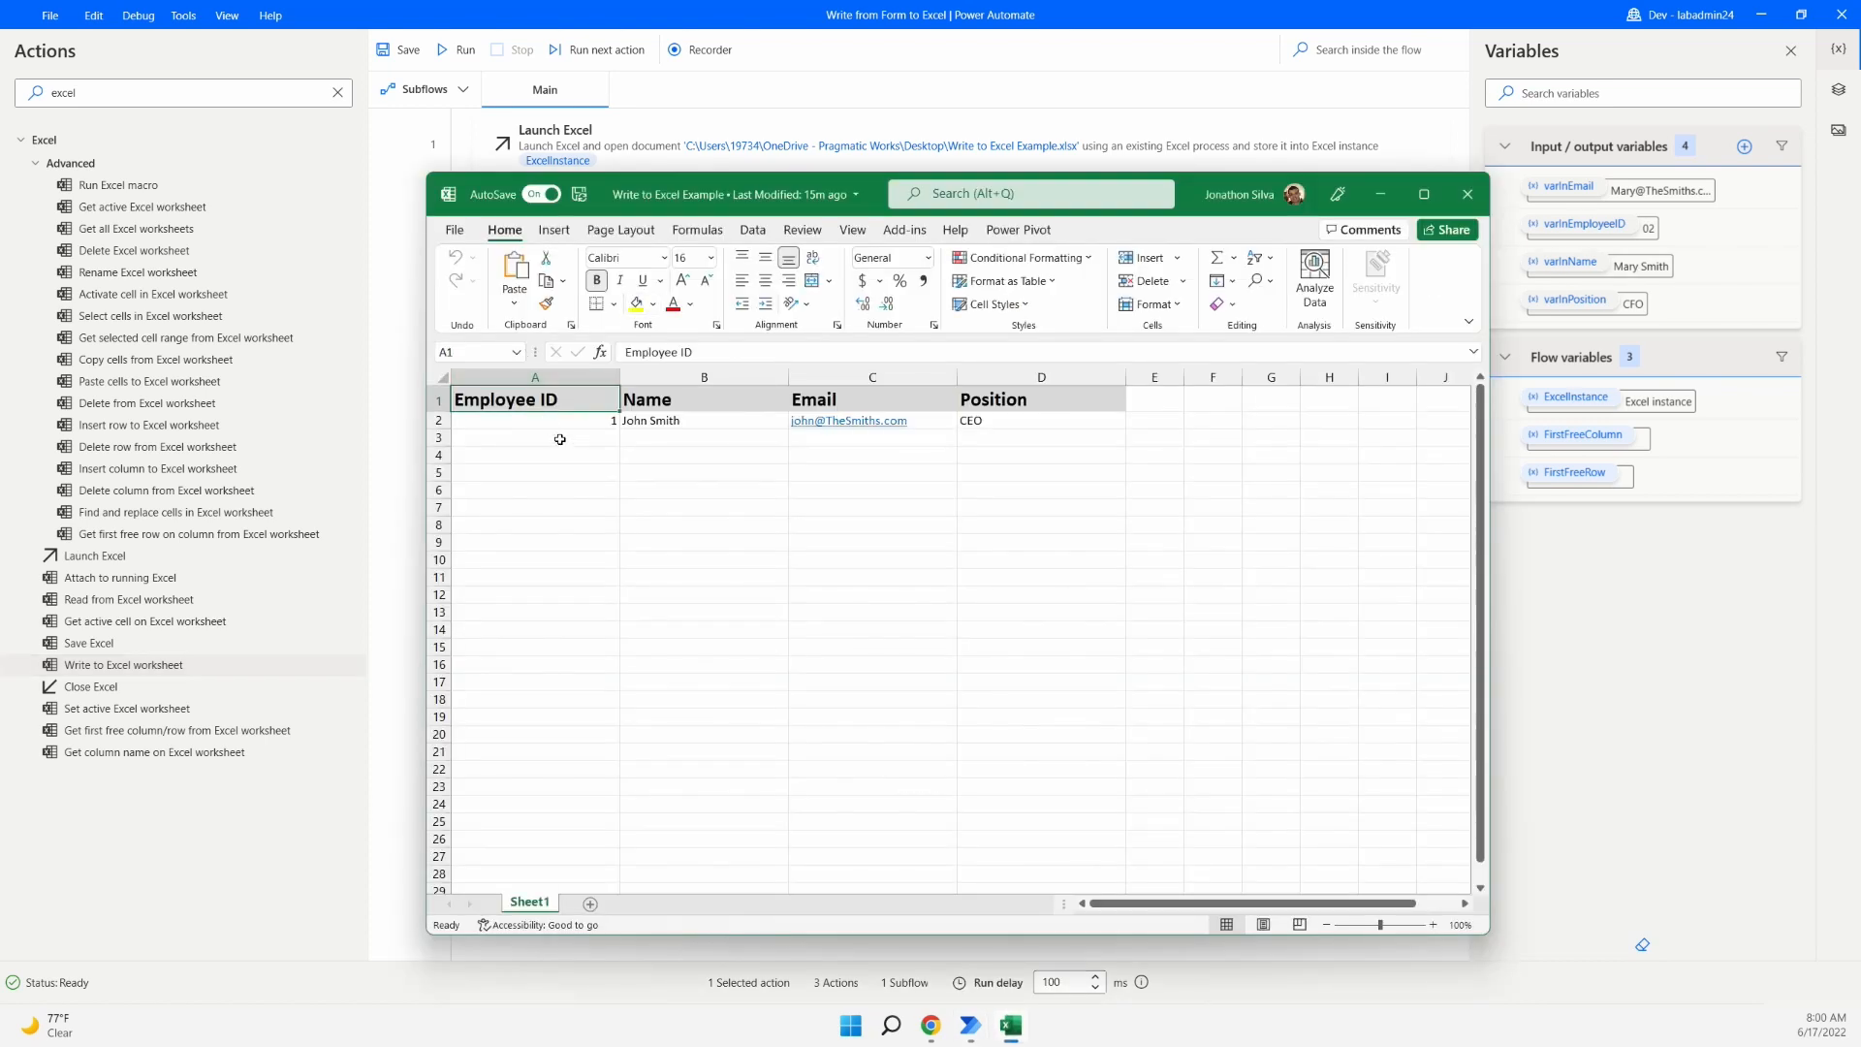
click(557, 438)
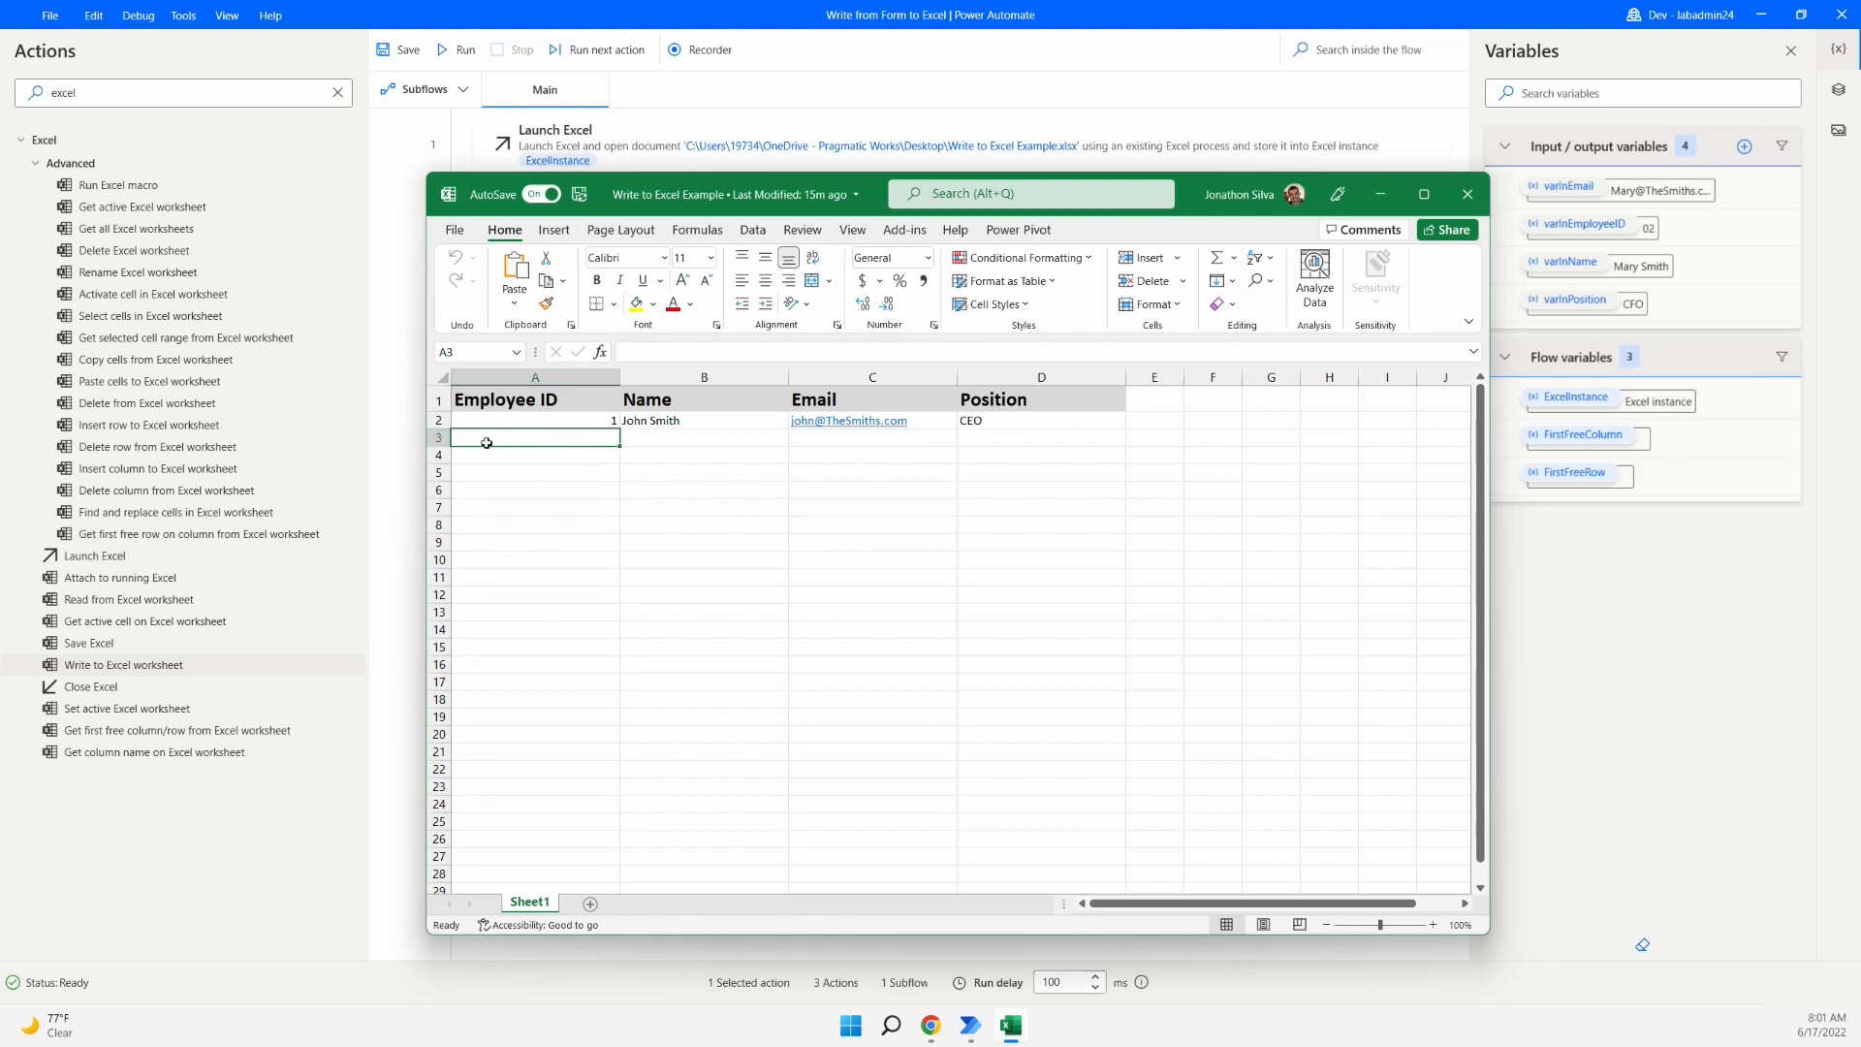
click(514, 456)
click(503, 476)
click(502, 489)
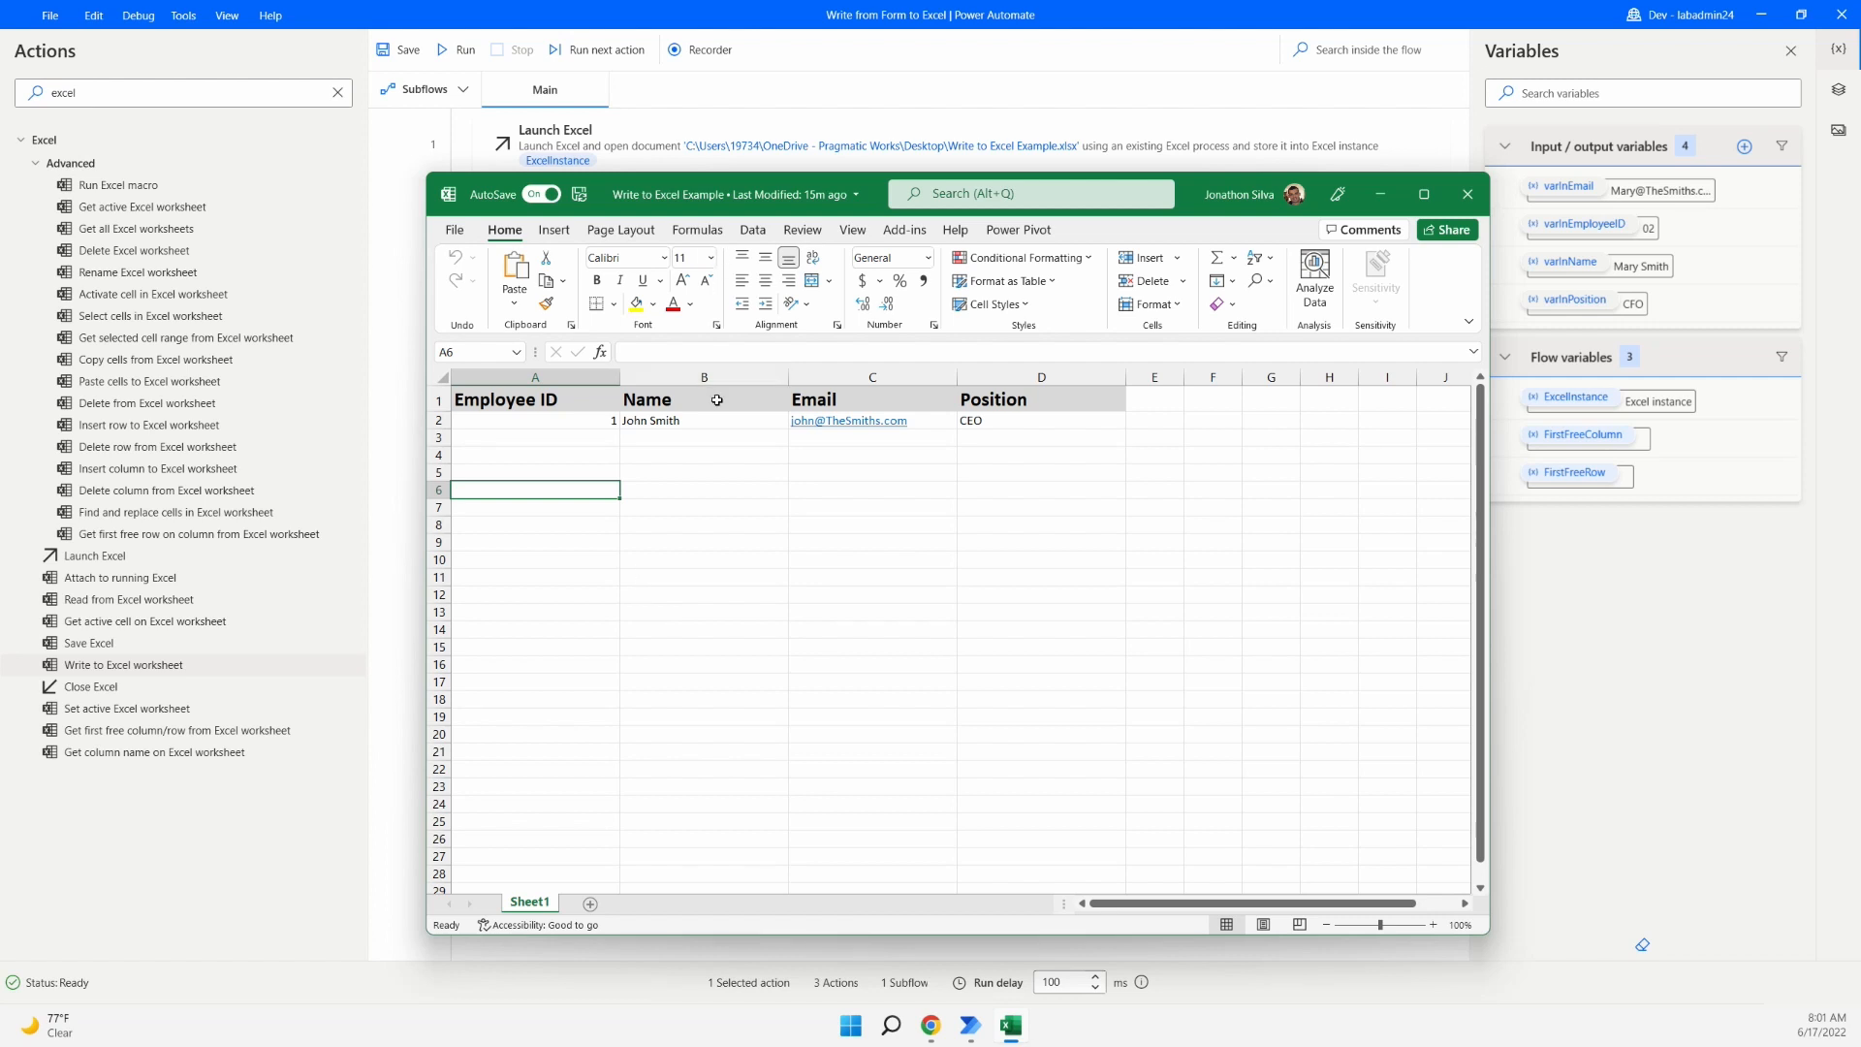
click(764, 382)
click(873, 378)
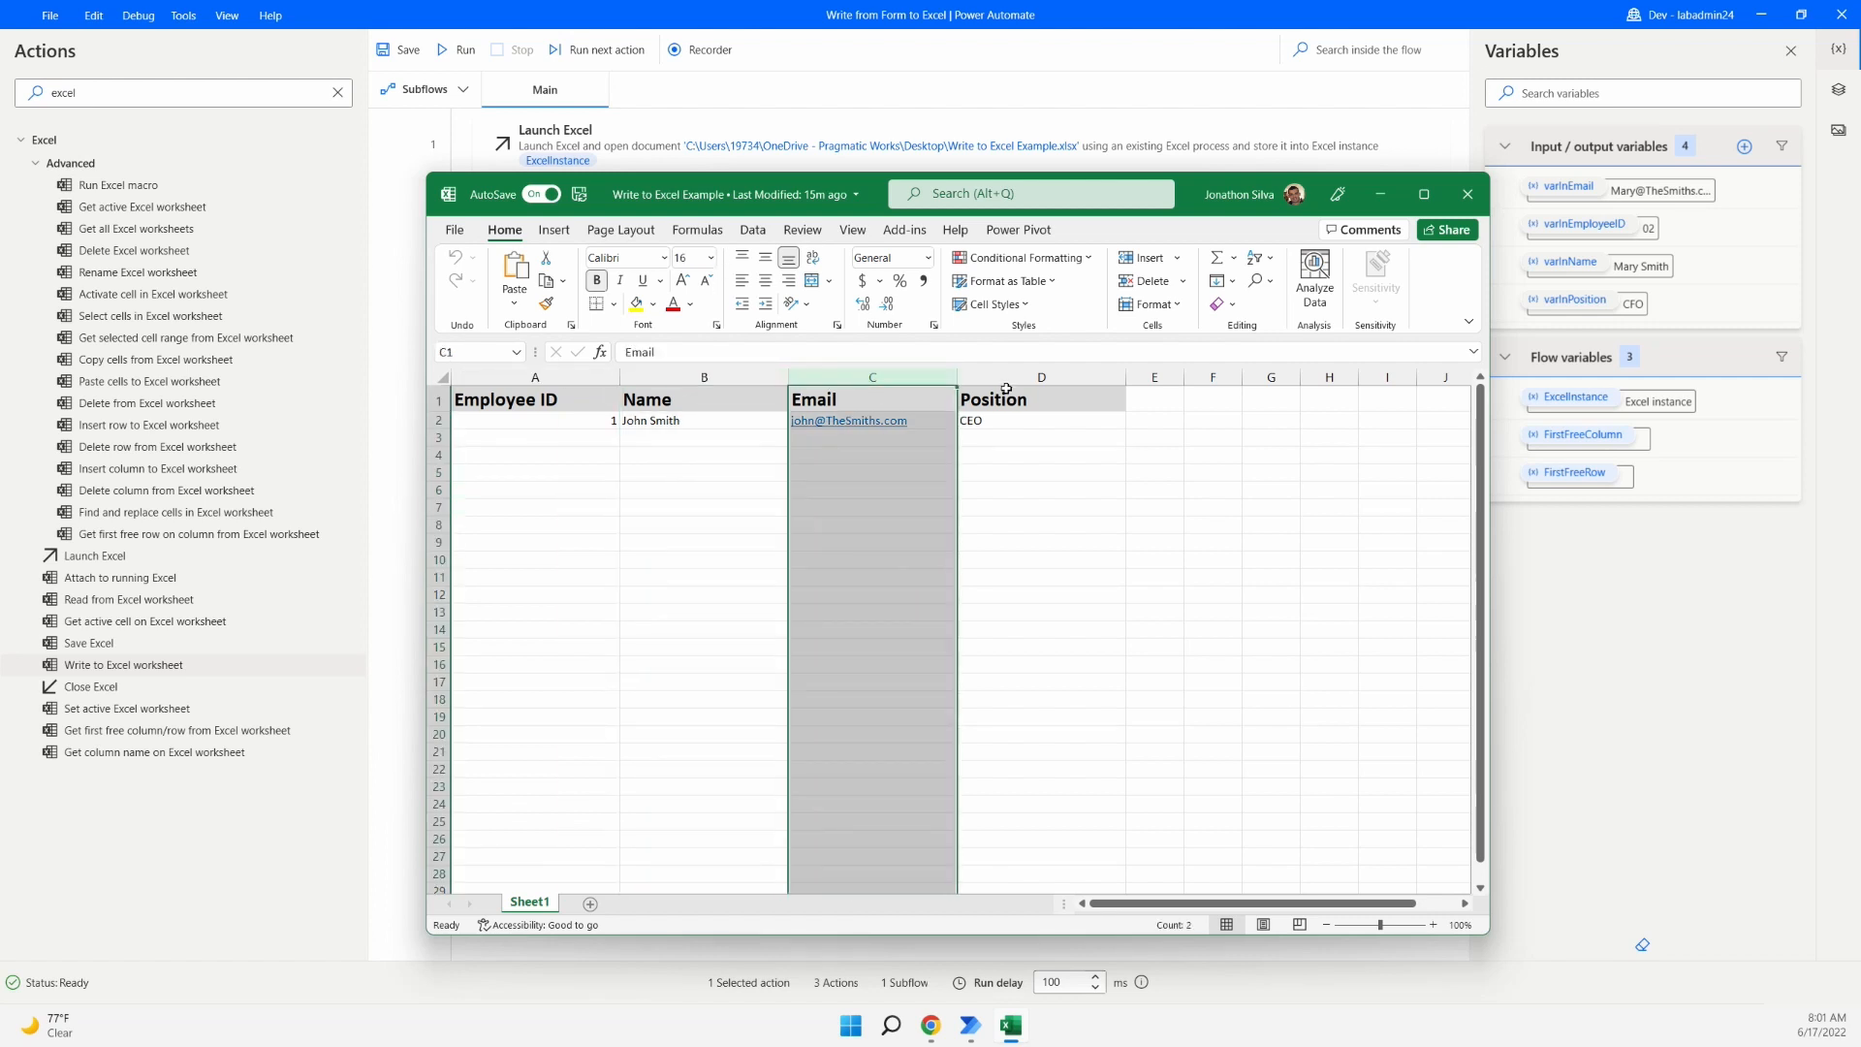
click(1043, 378)
click(1560, 591)
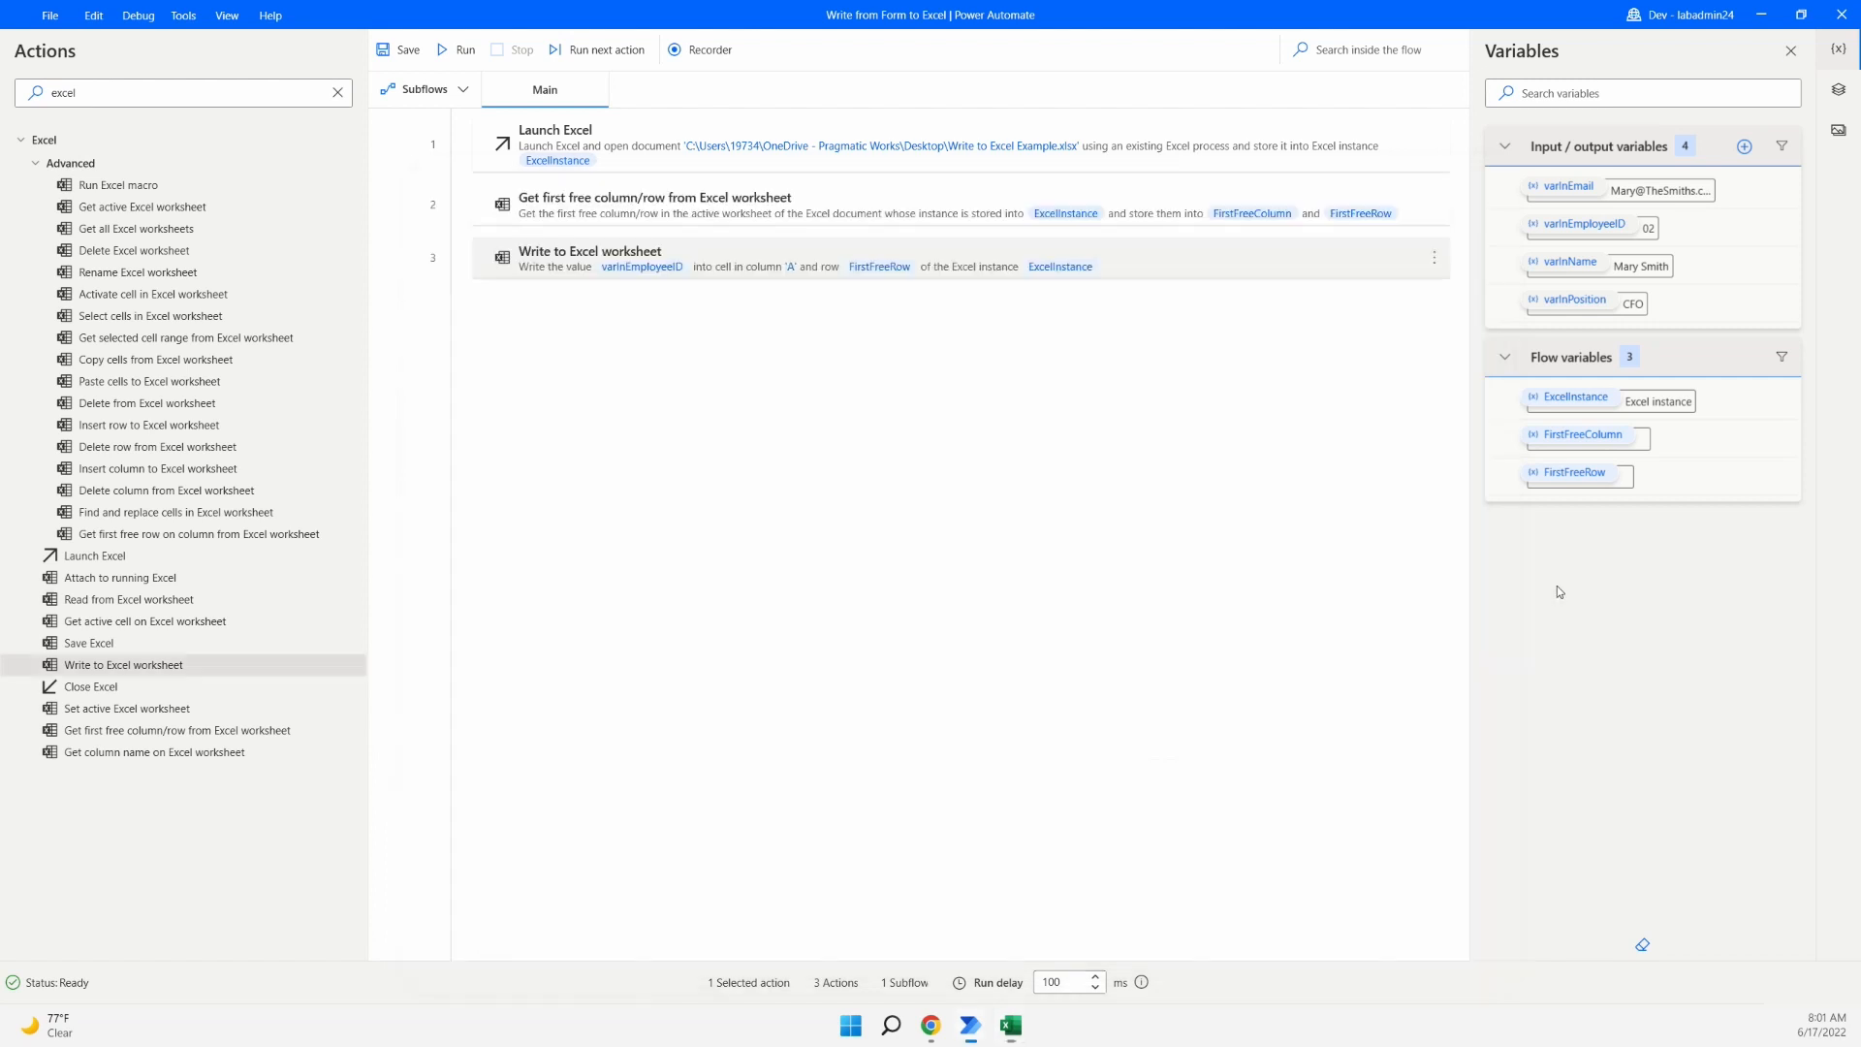
click(1137, 275)
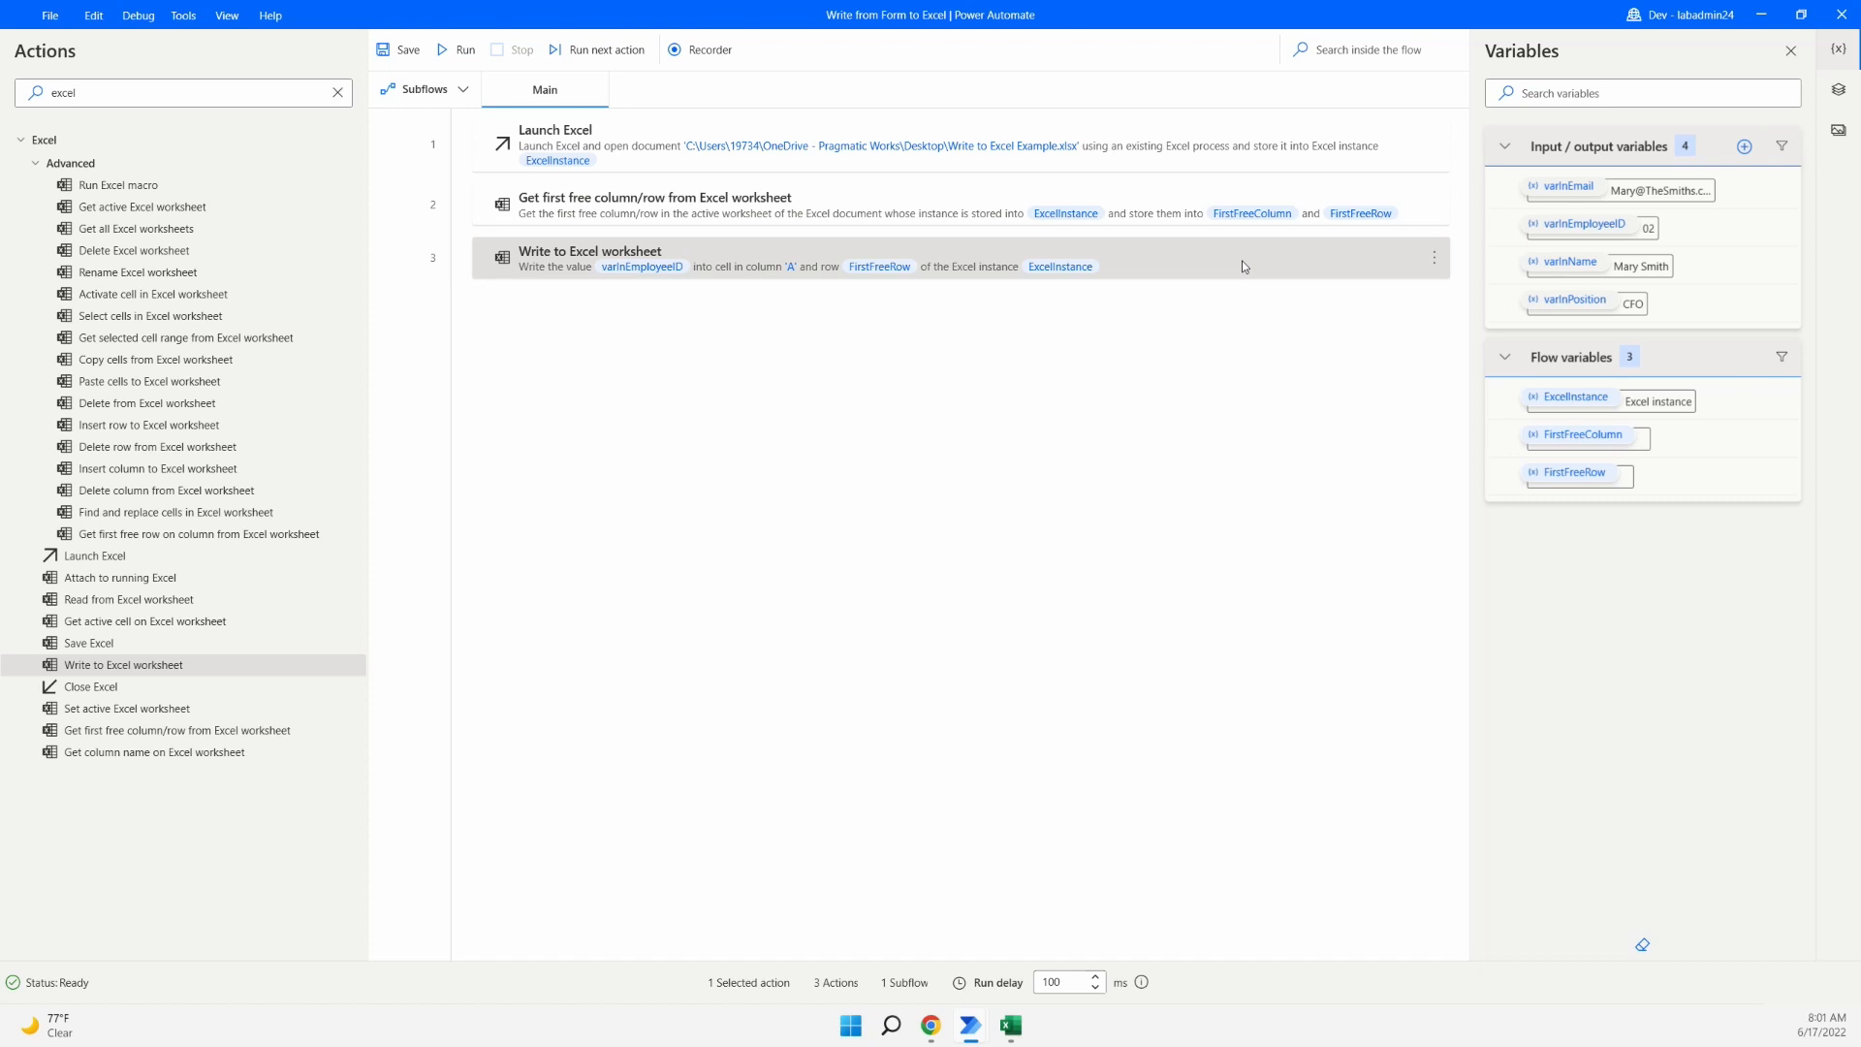
- Copy step 3 and paste it three times as steps 4, 5 and 6
right_click(1242, 259)
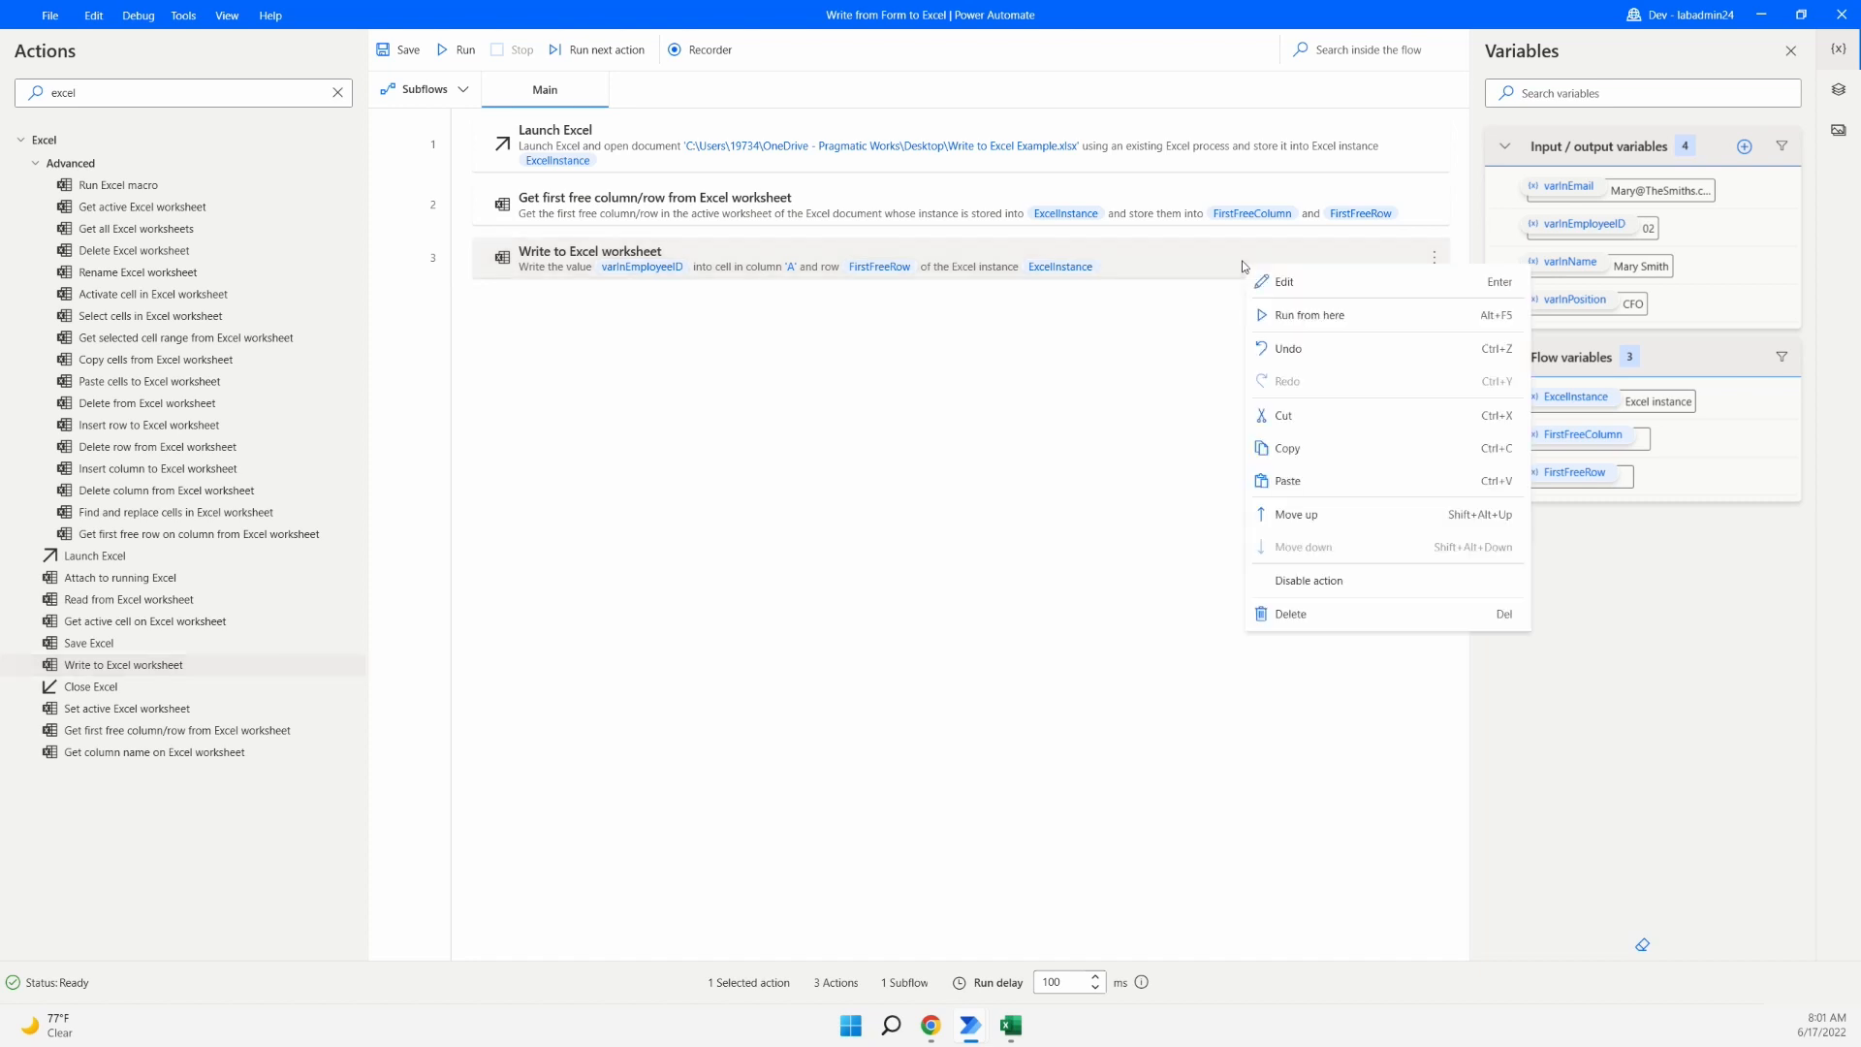
click(1397, 460)
click(1078, 480)
key(ctrl+v)
key(ctrl+v)
key(ctrl+v)
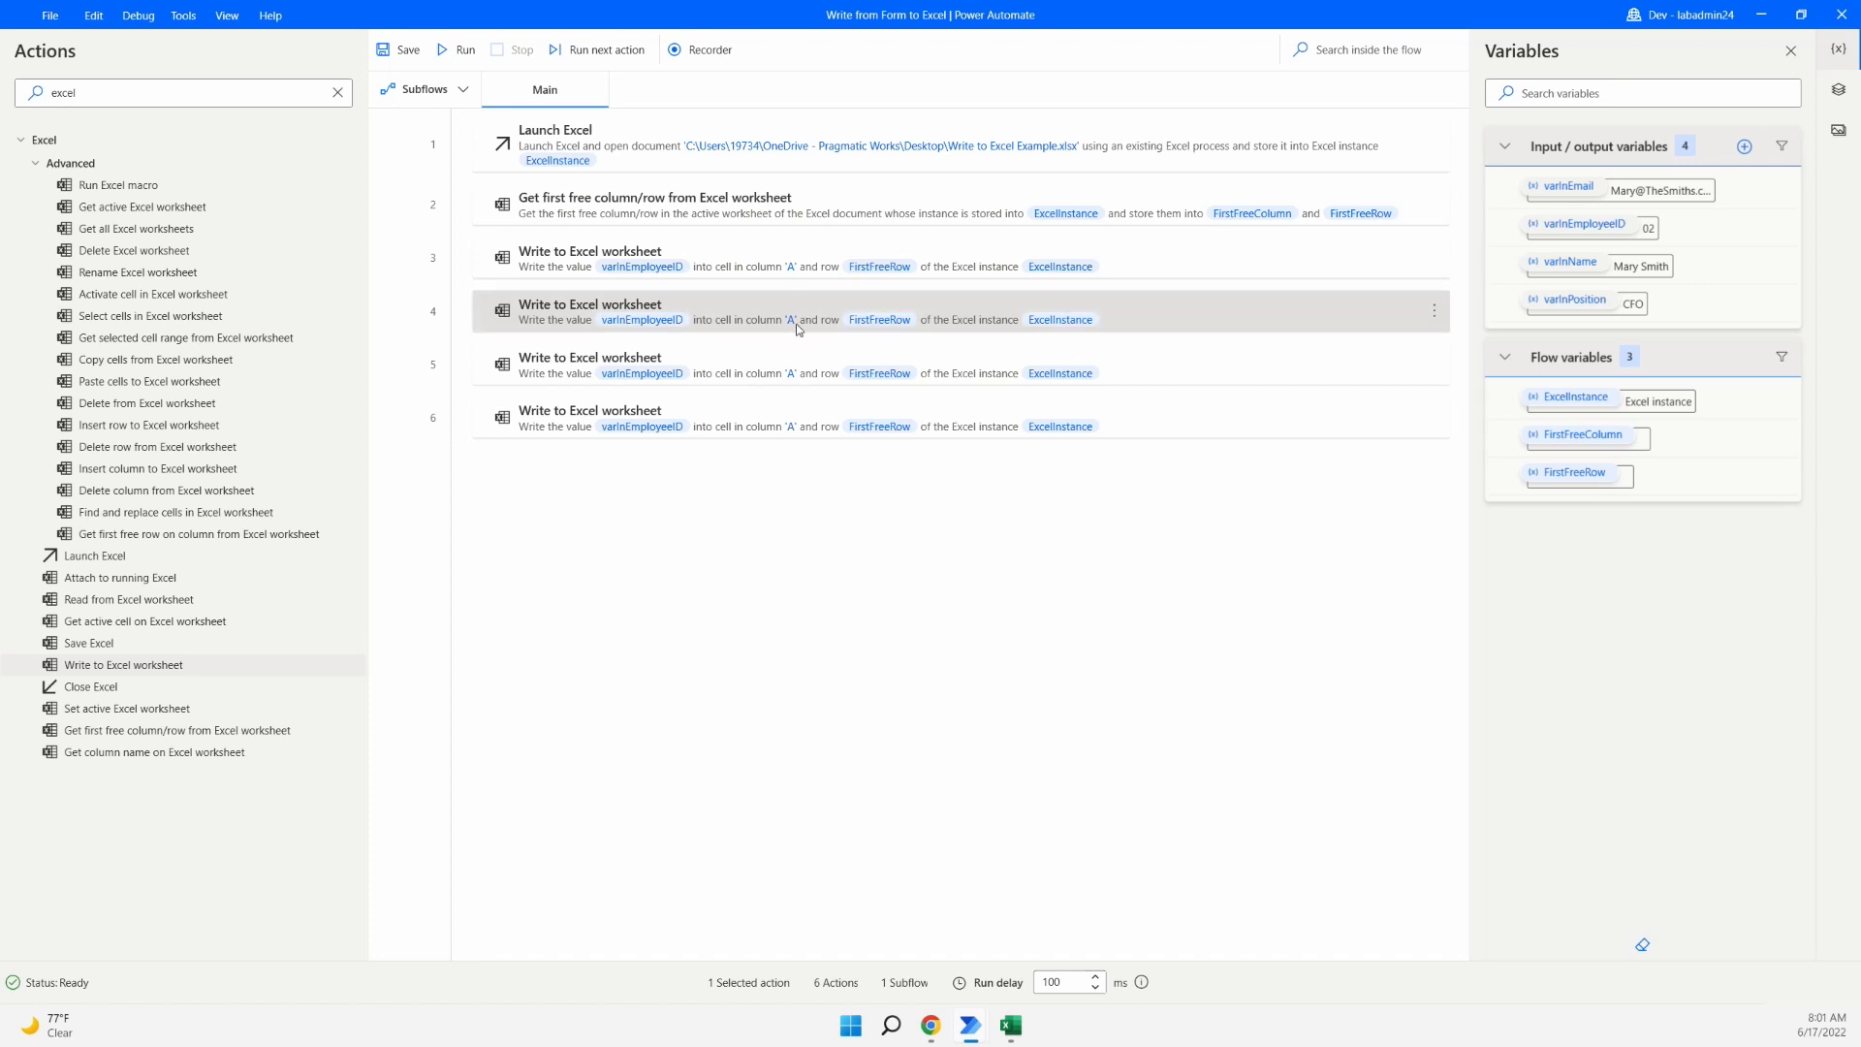
- Change step 4 to write %varInName% into column B and save it
double_click(1167, 318)
click(893, 472)
drag(860, 471, 747, 475)
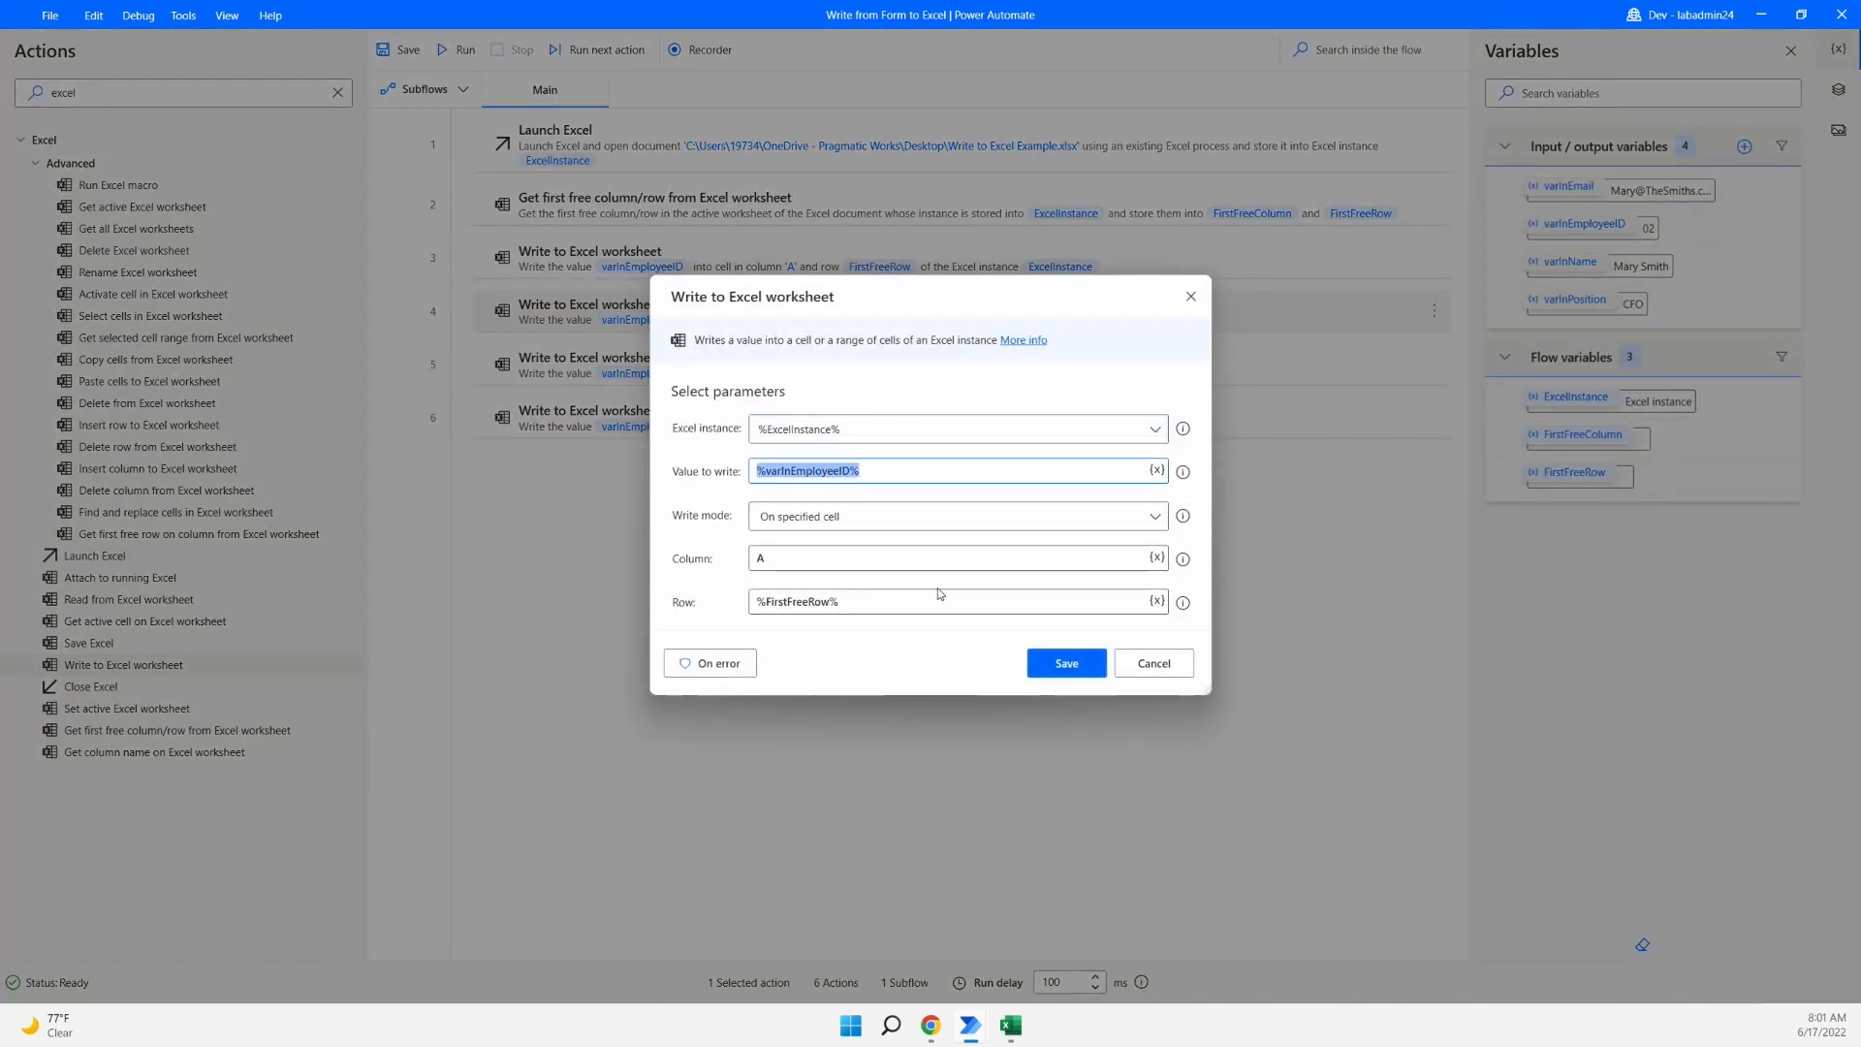
key(BackSpace)
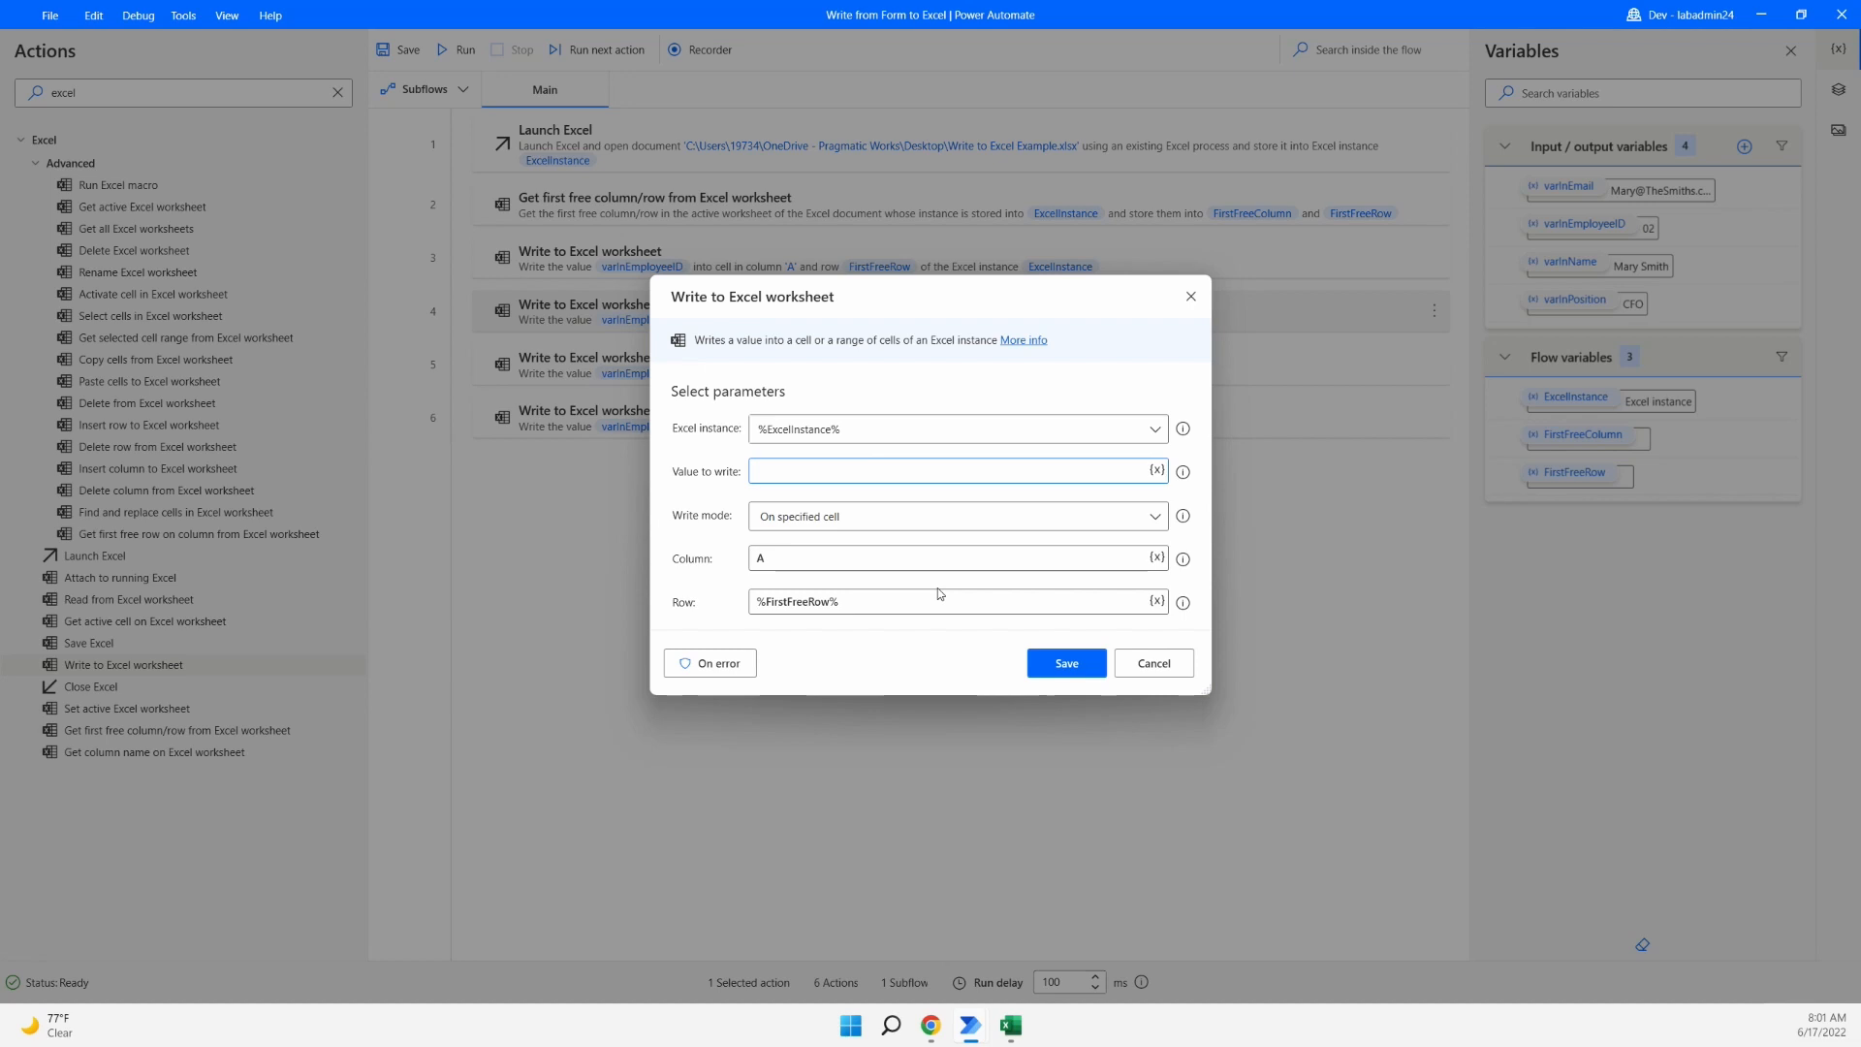
click(1156, 470)
scroll(882, 728, down, 1)
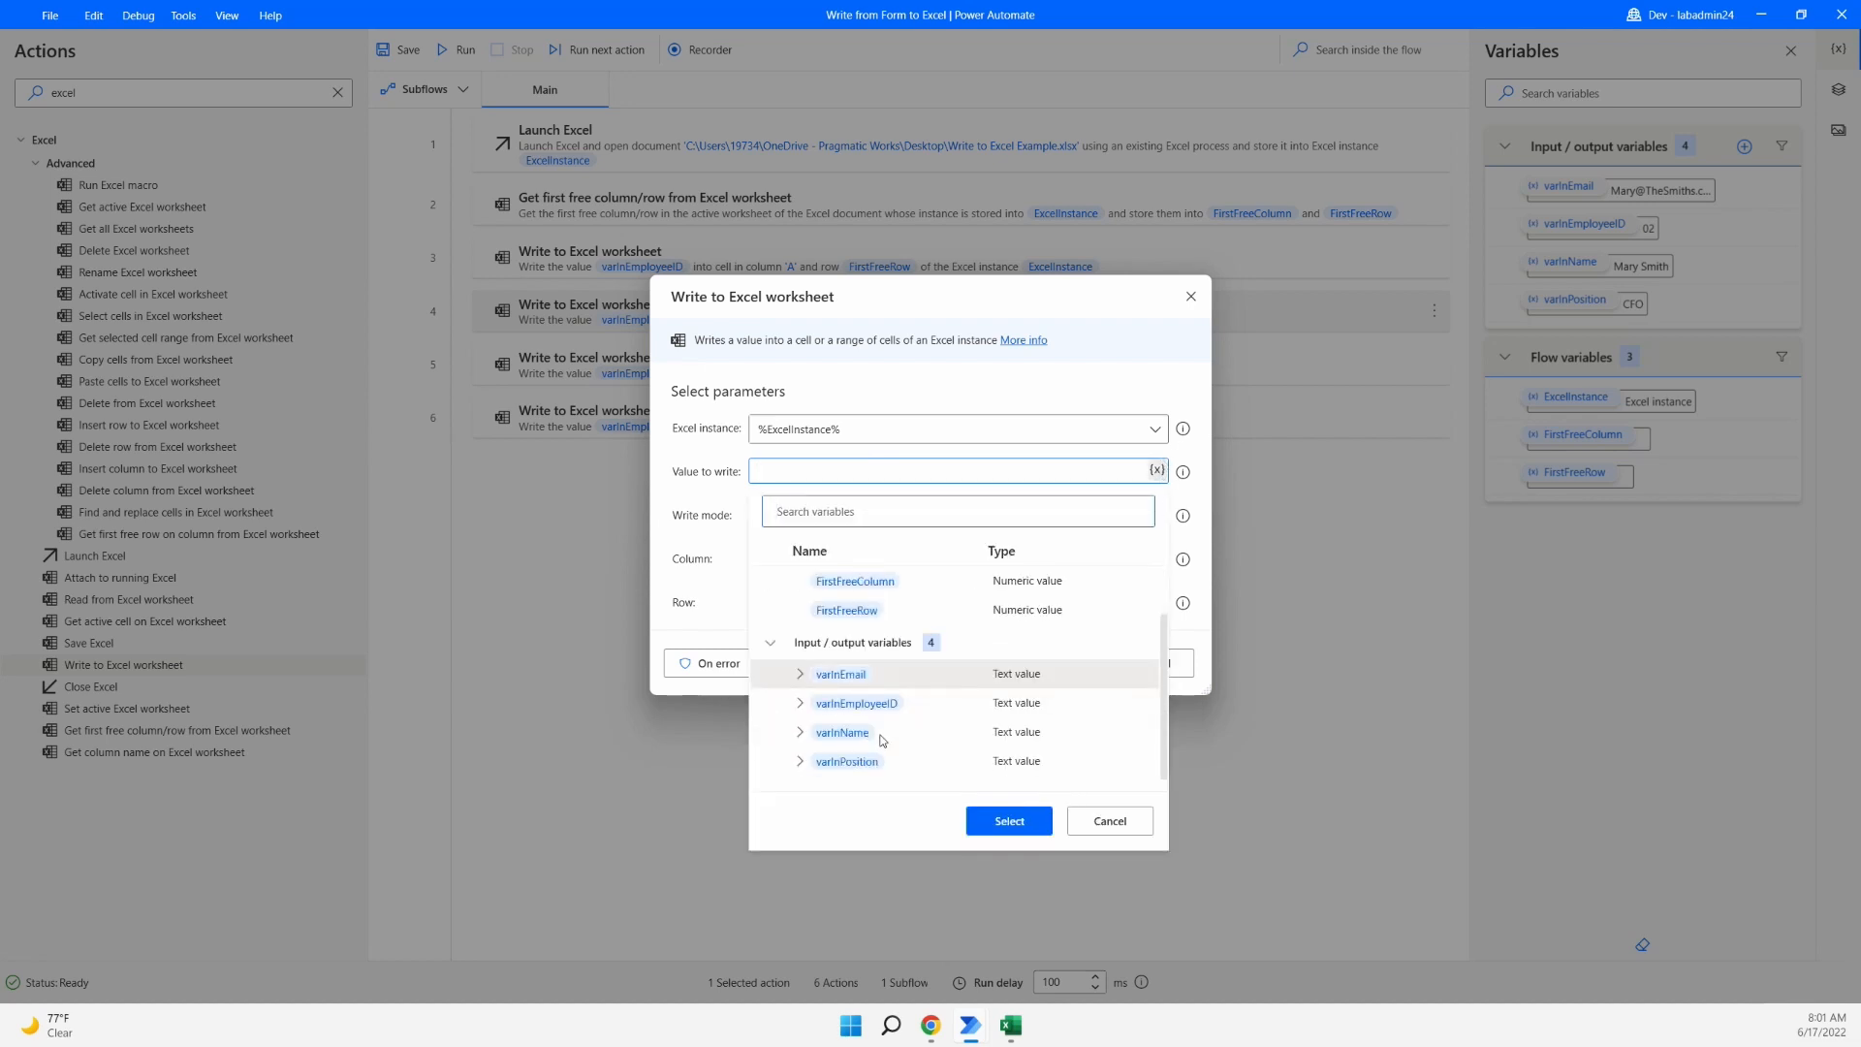
click(869, 737)
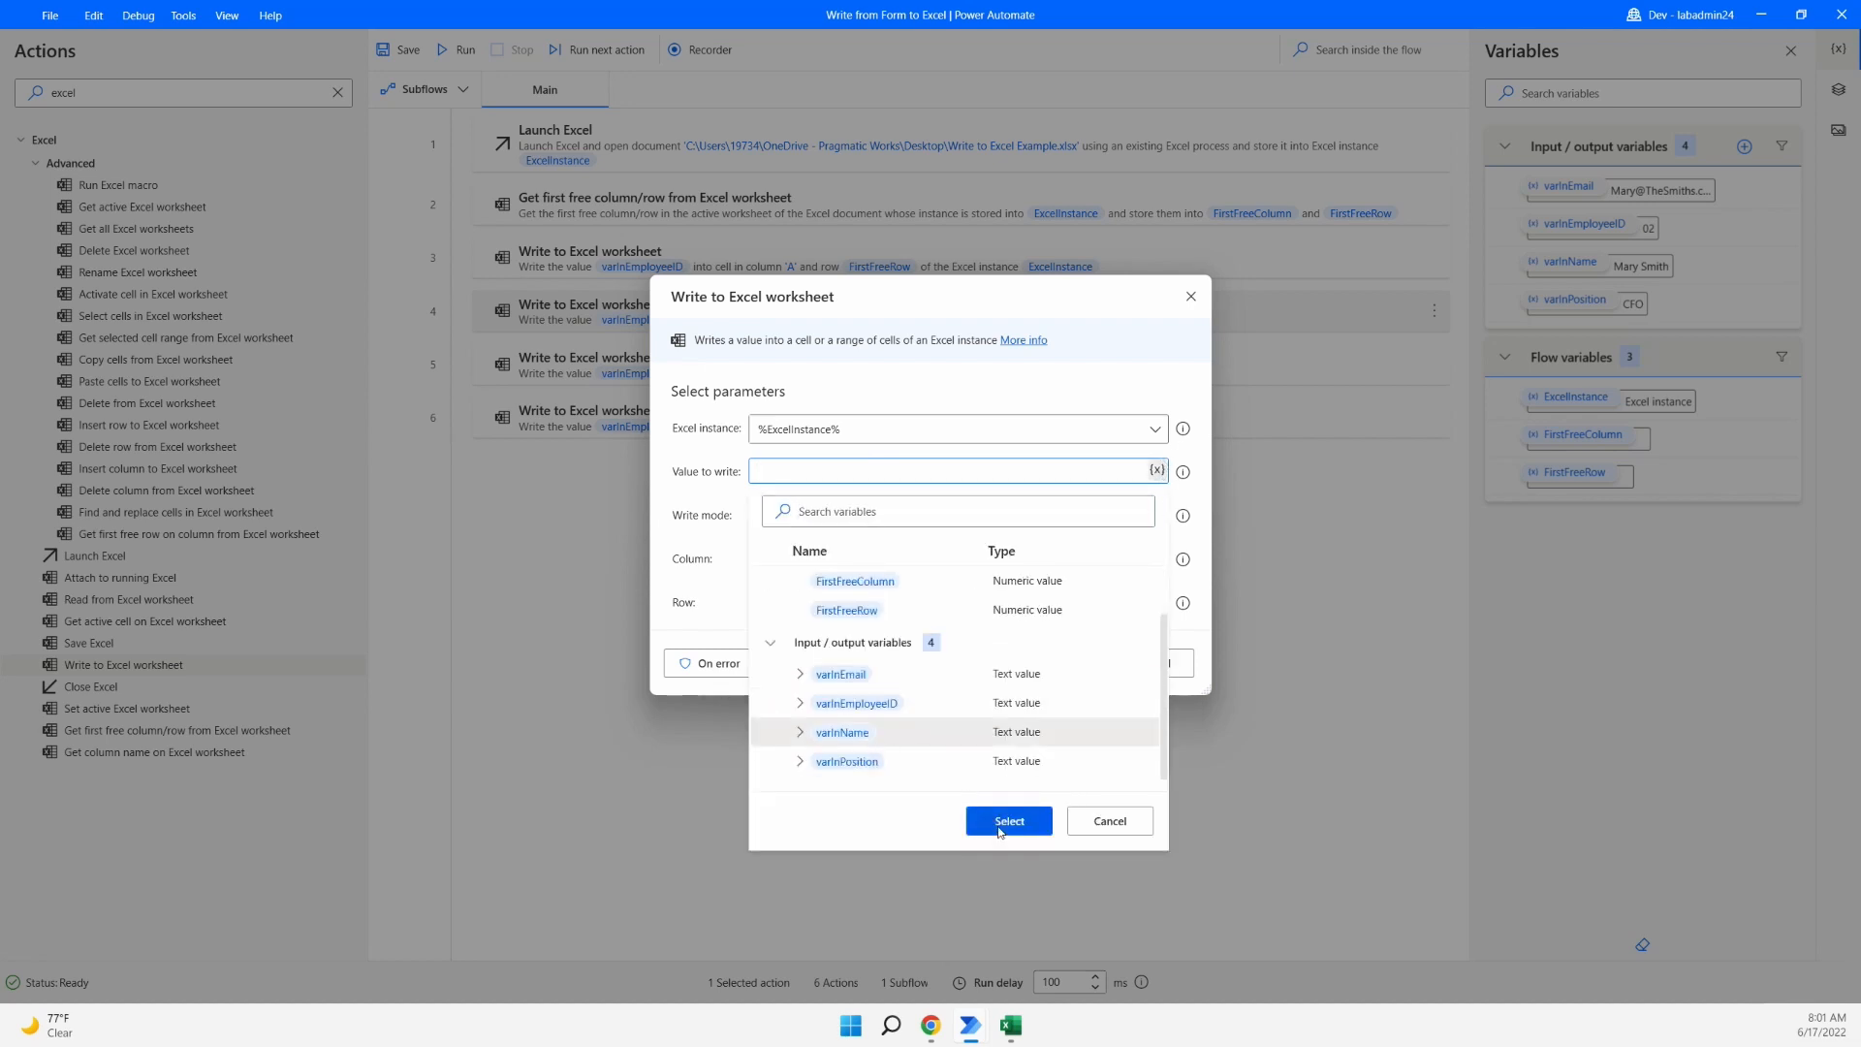
click(1001, 829)
drag(787, 572, 748, 568)
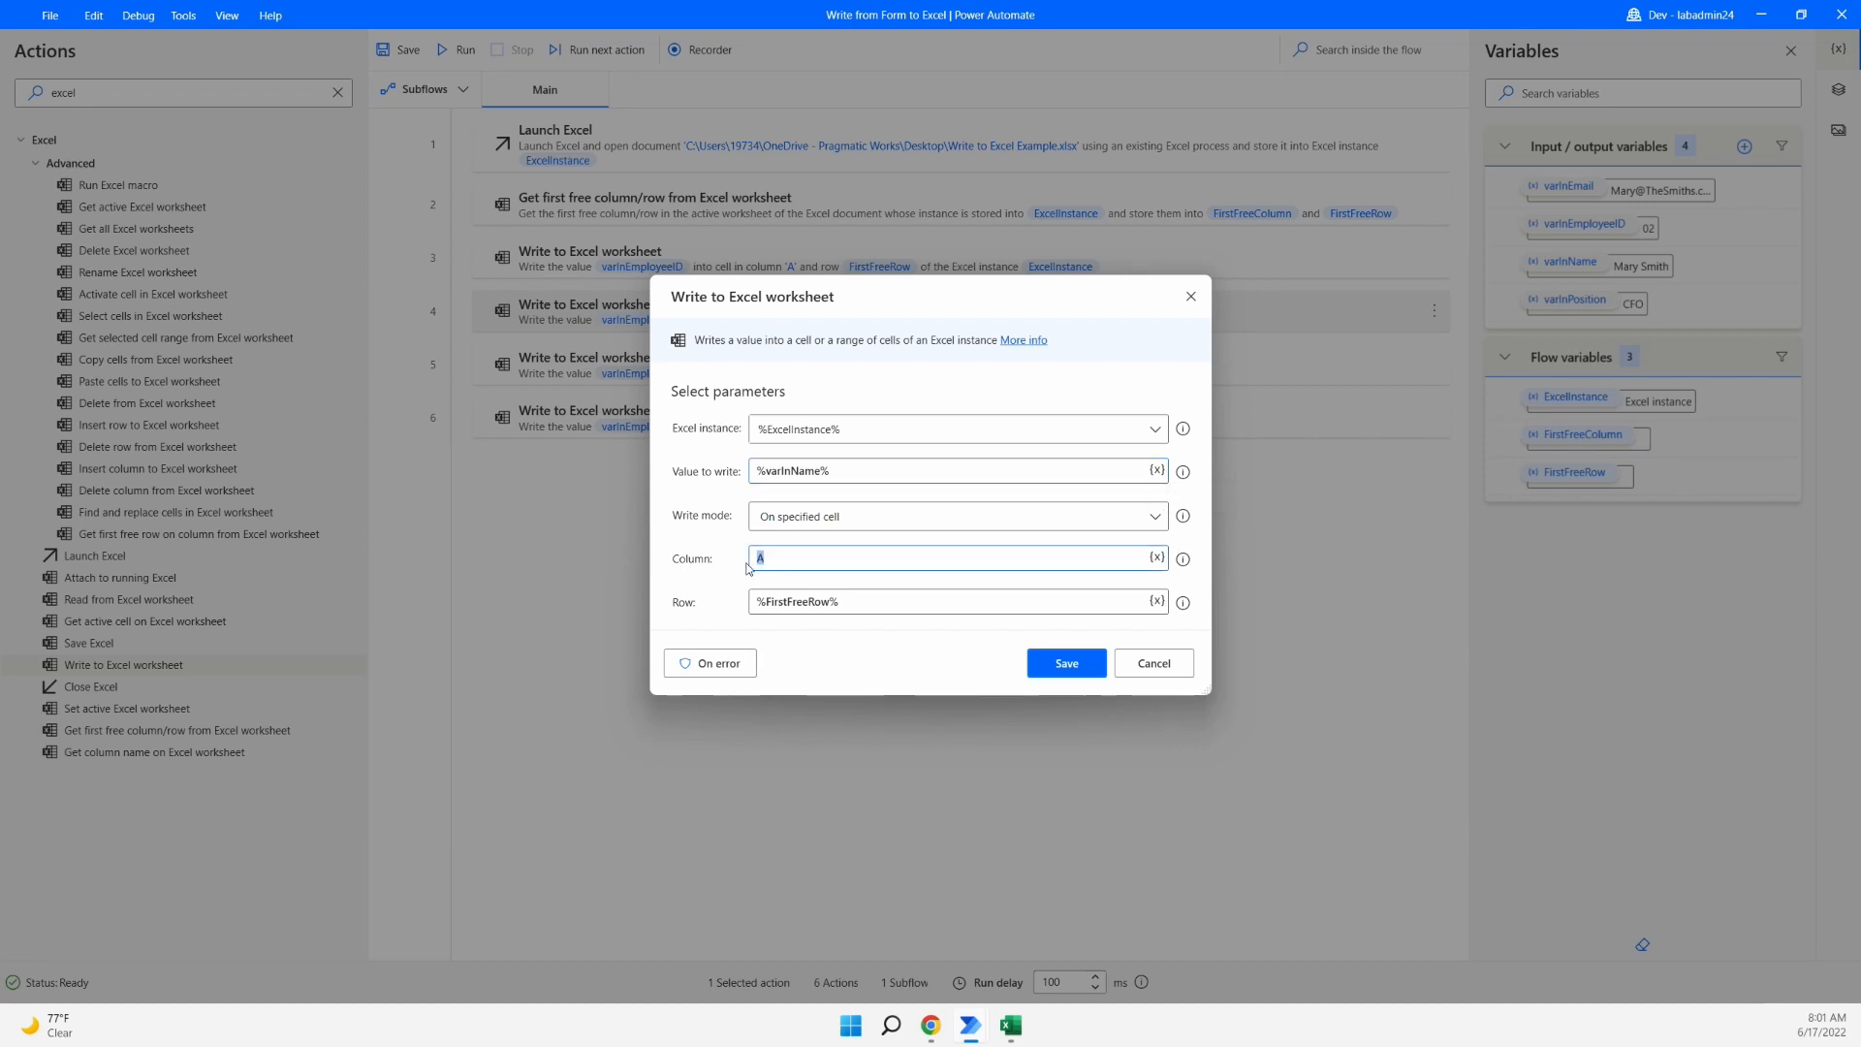
click(1067, 663)
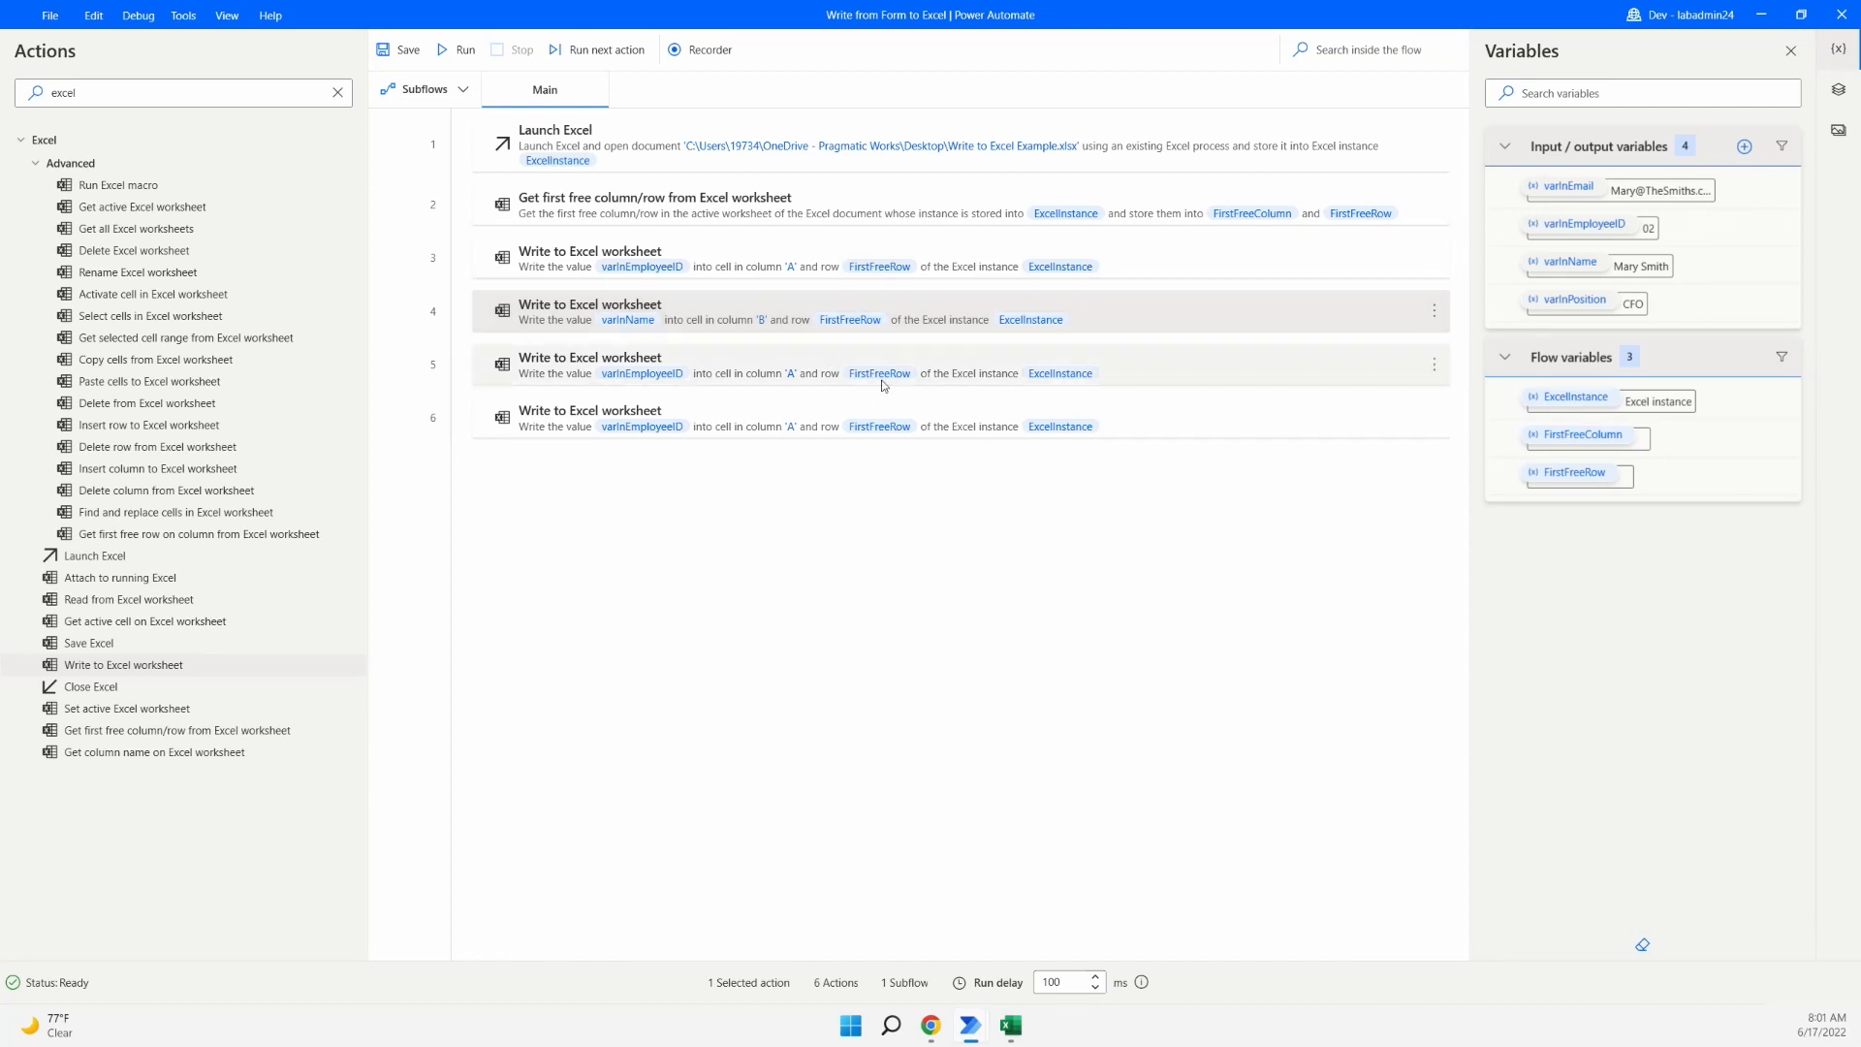
- Change step 5 to write %varInEmail% into column C and save it
double_click(955, 367)
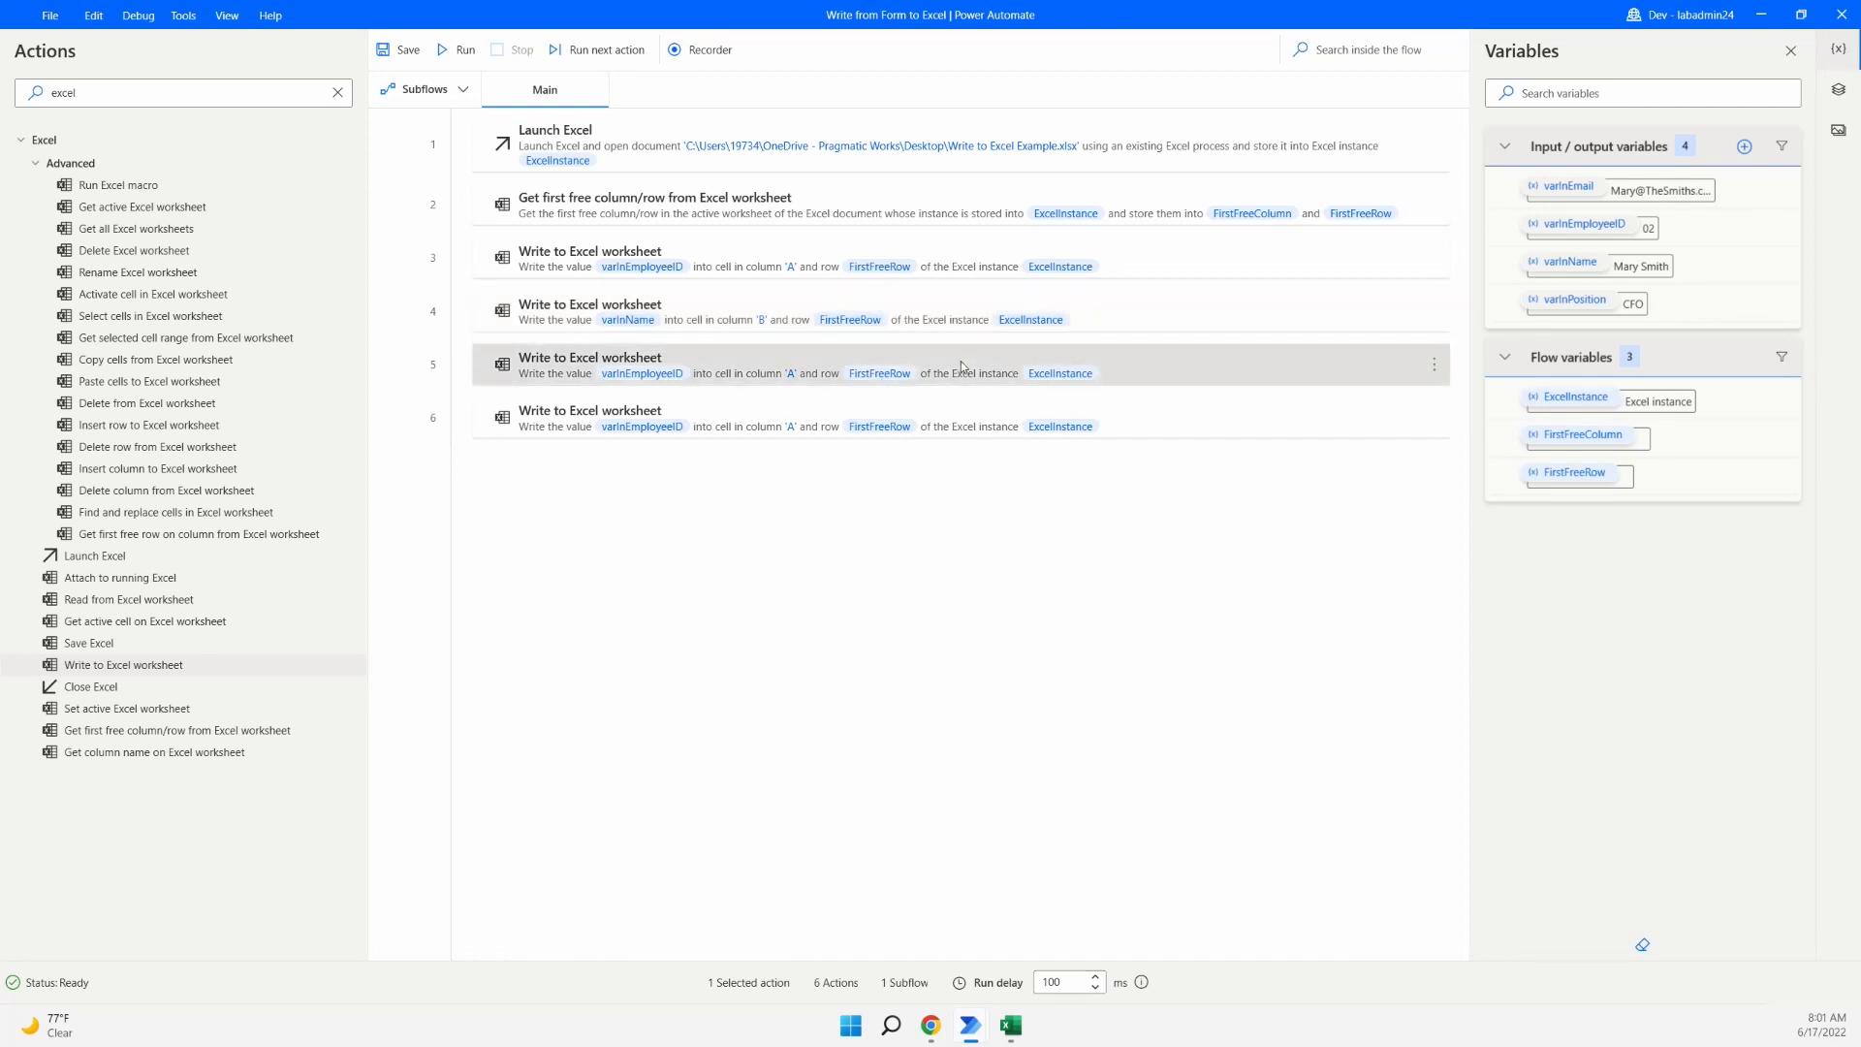
double_click(884, 465)
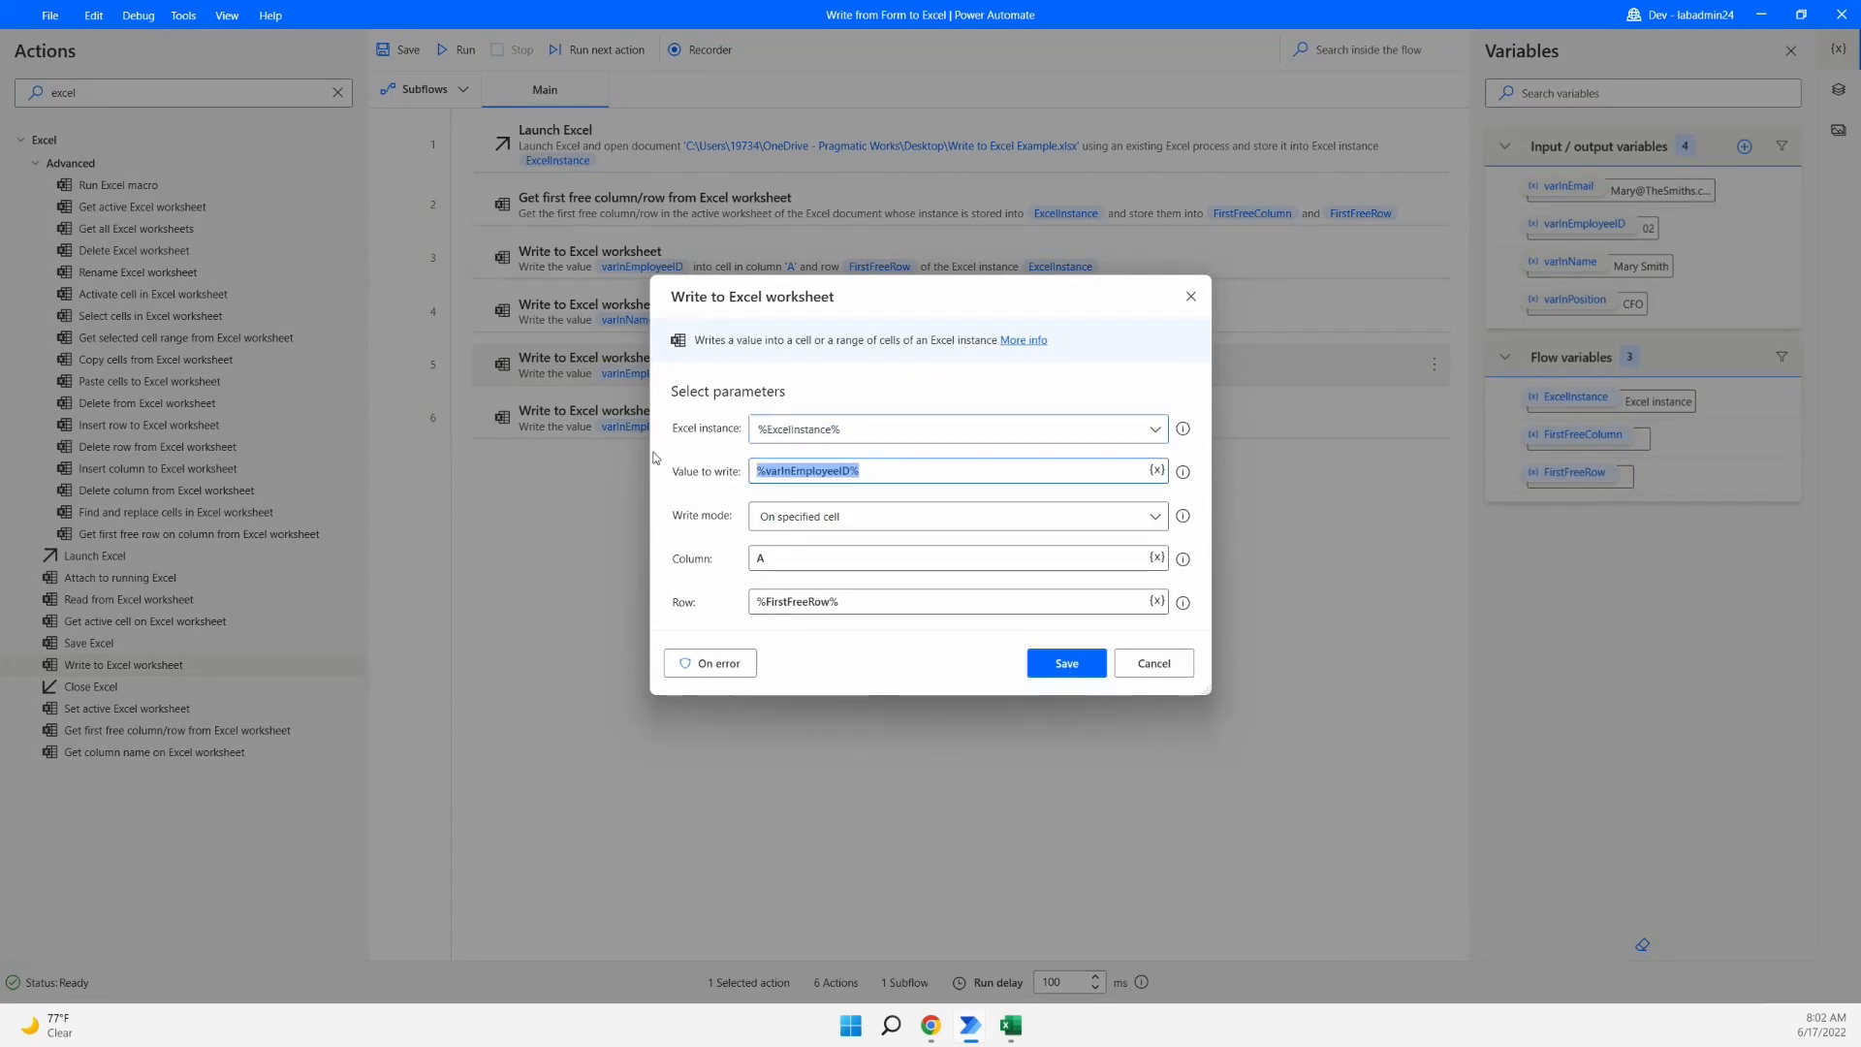
key(BackSpace)
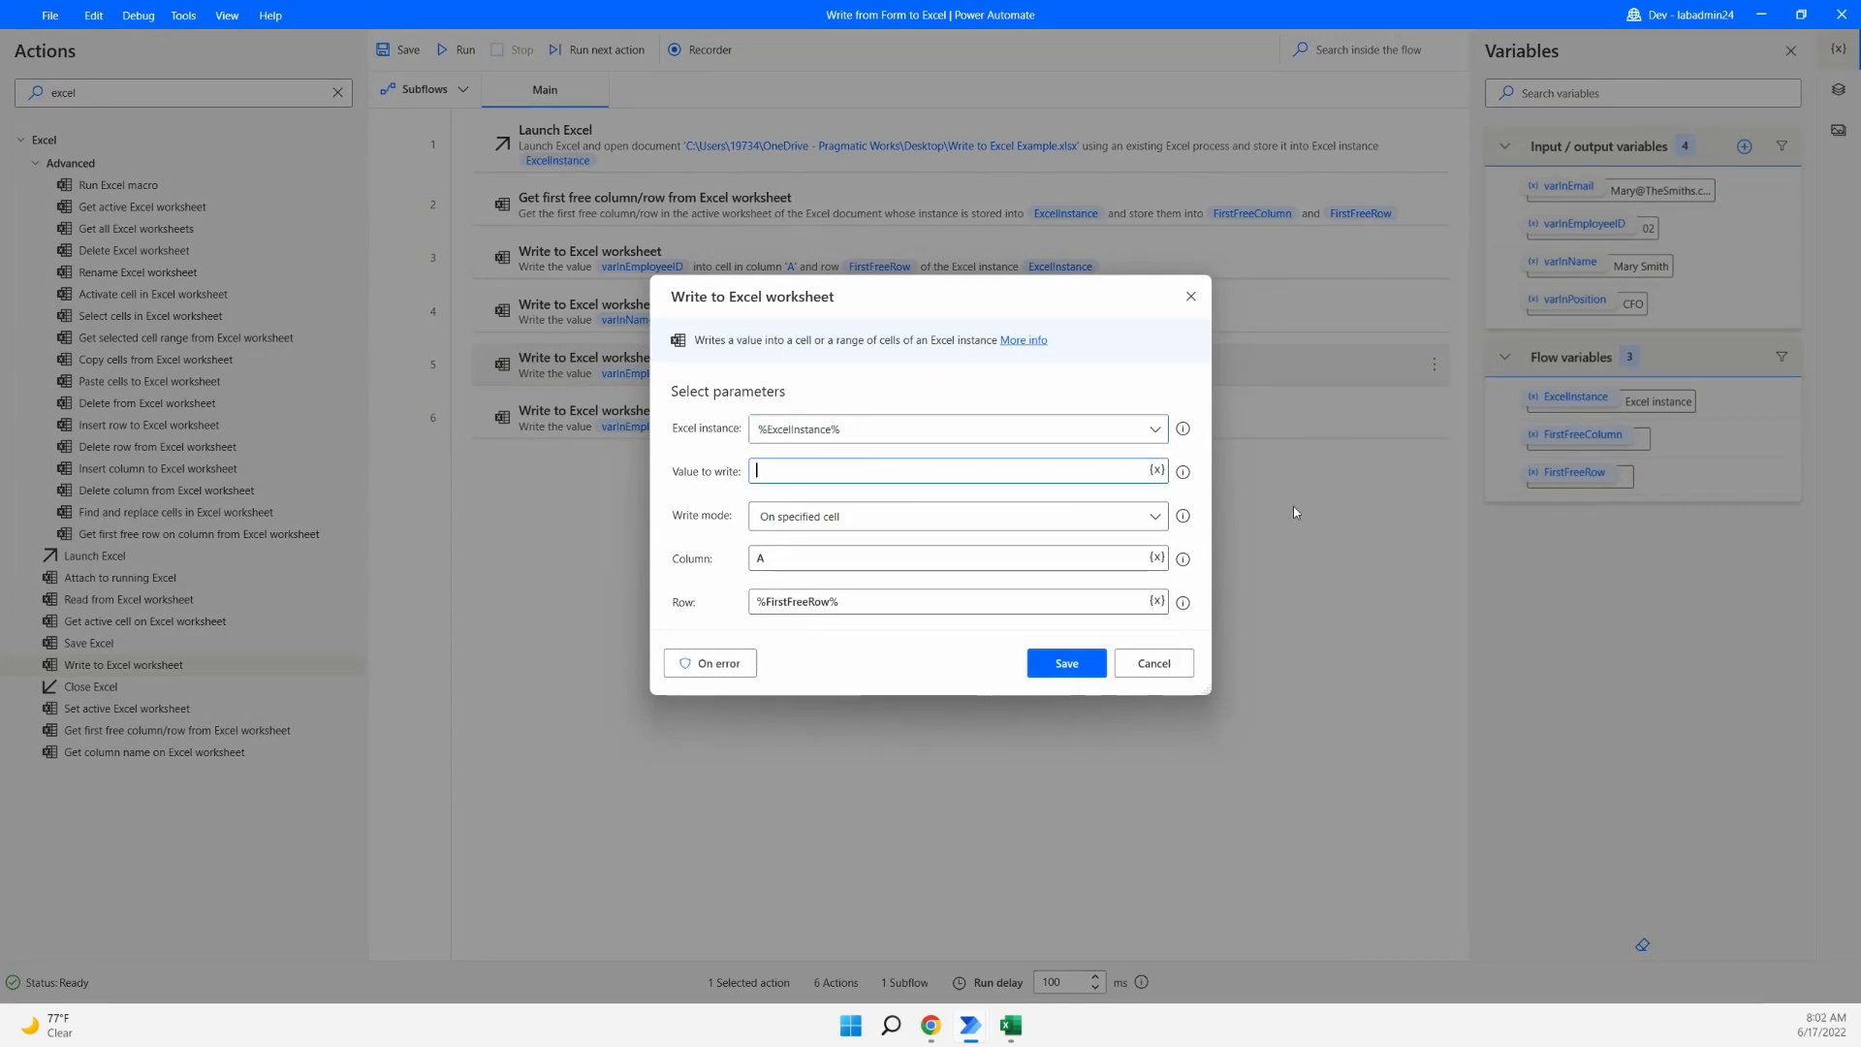
click(1155, 471)
click(864, 747)
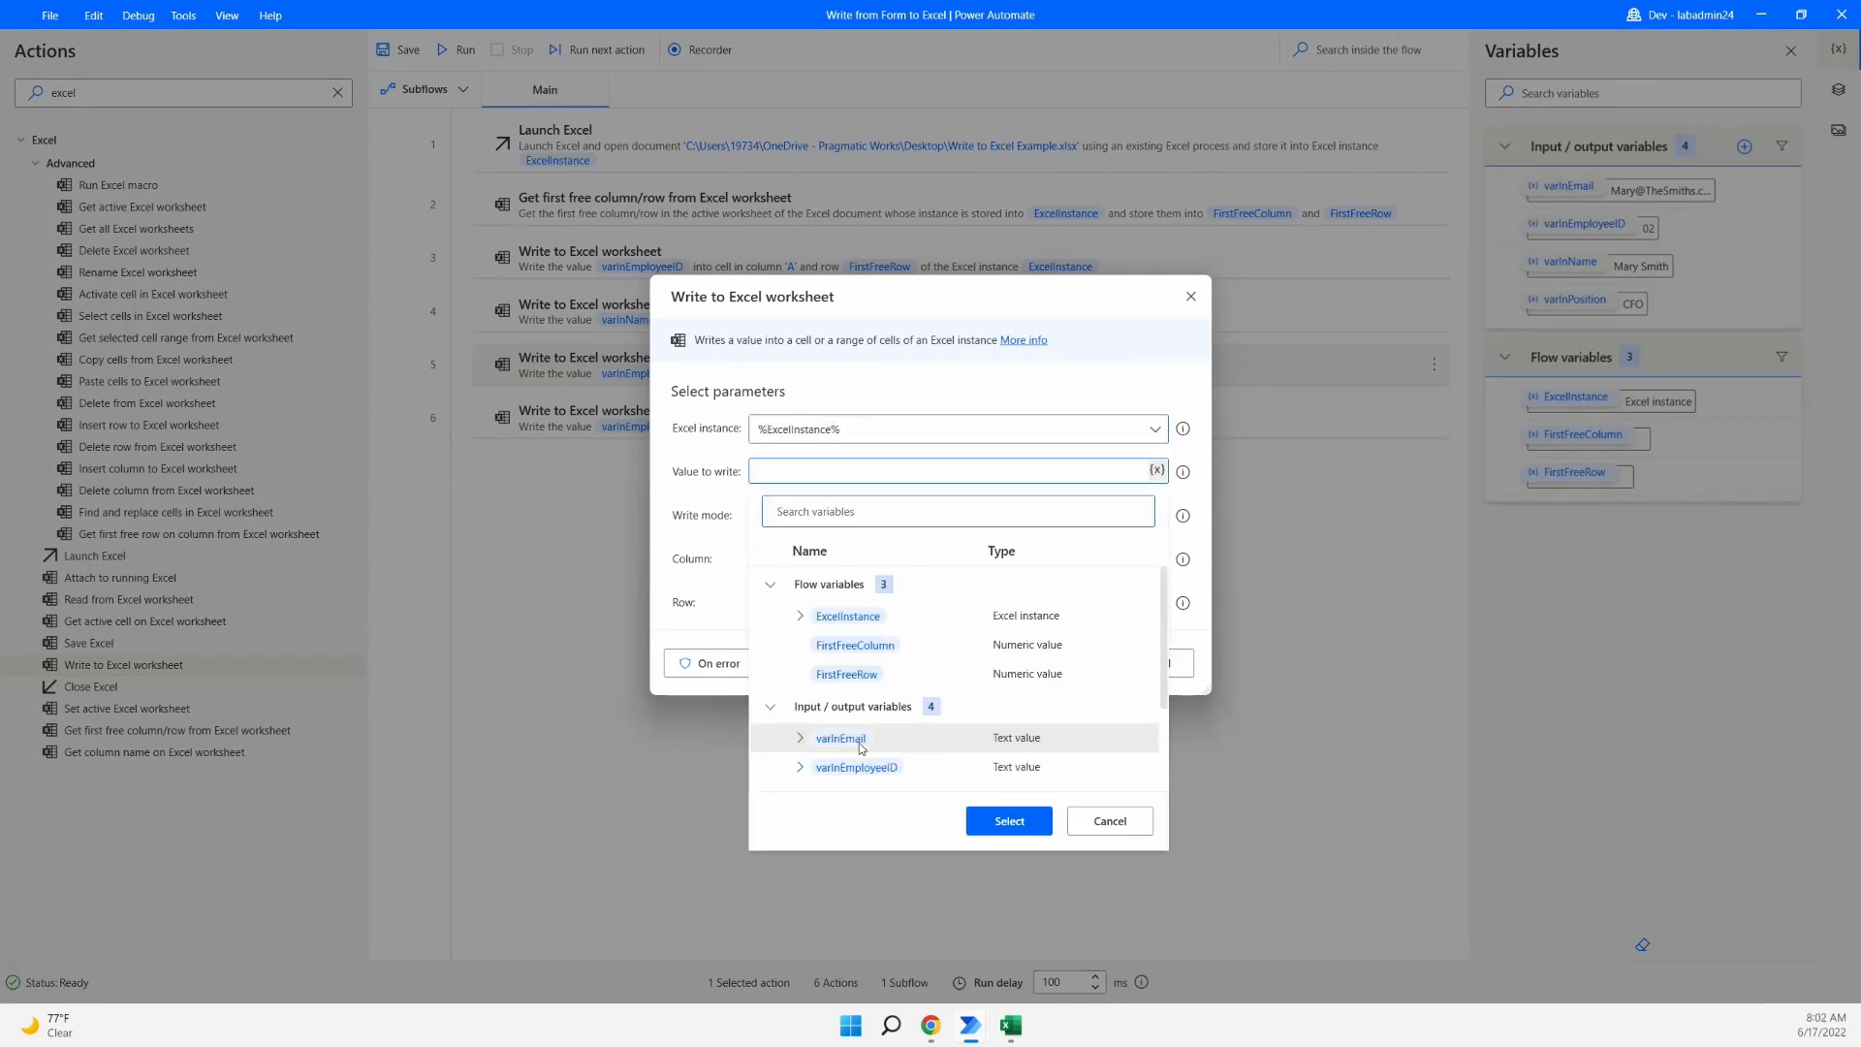
click(1008, 821)
drag(785, 559, 716, 556)
text(C)
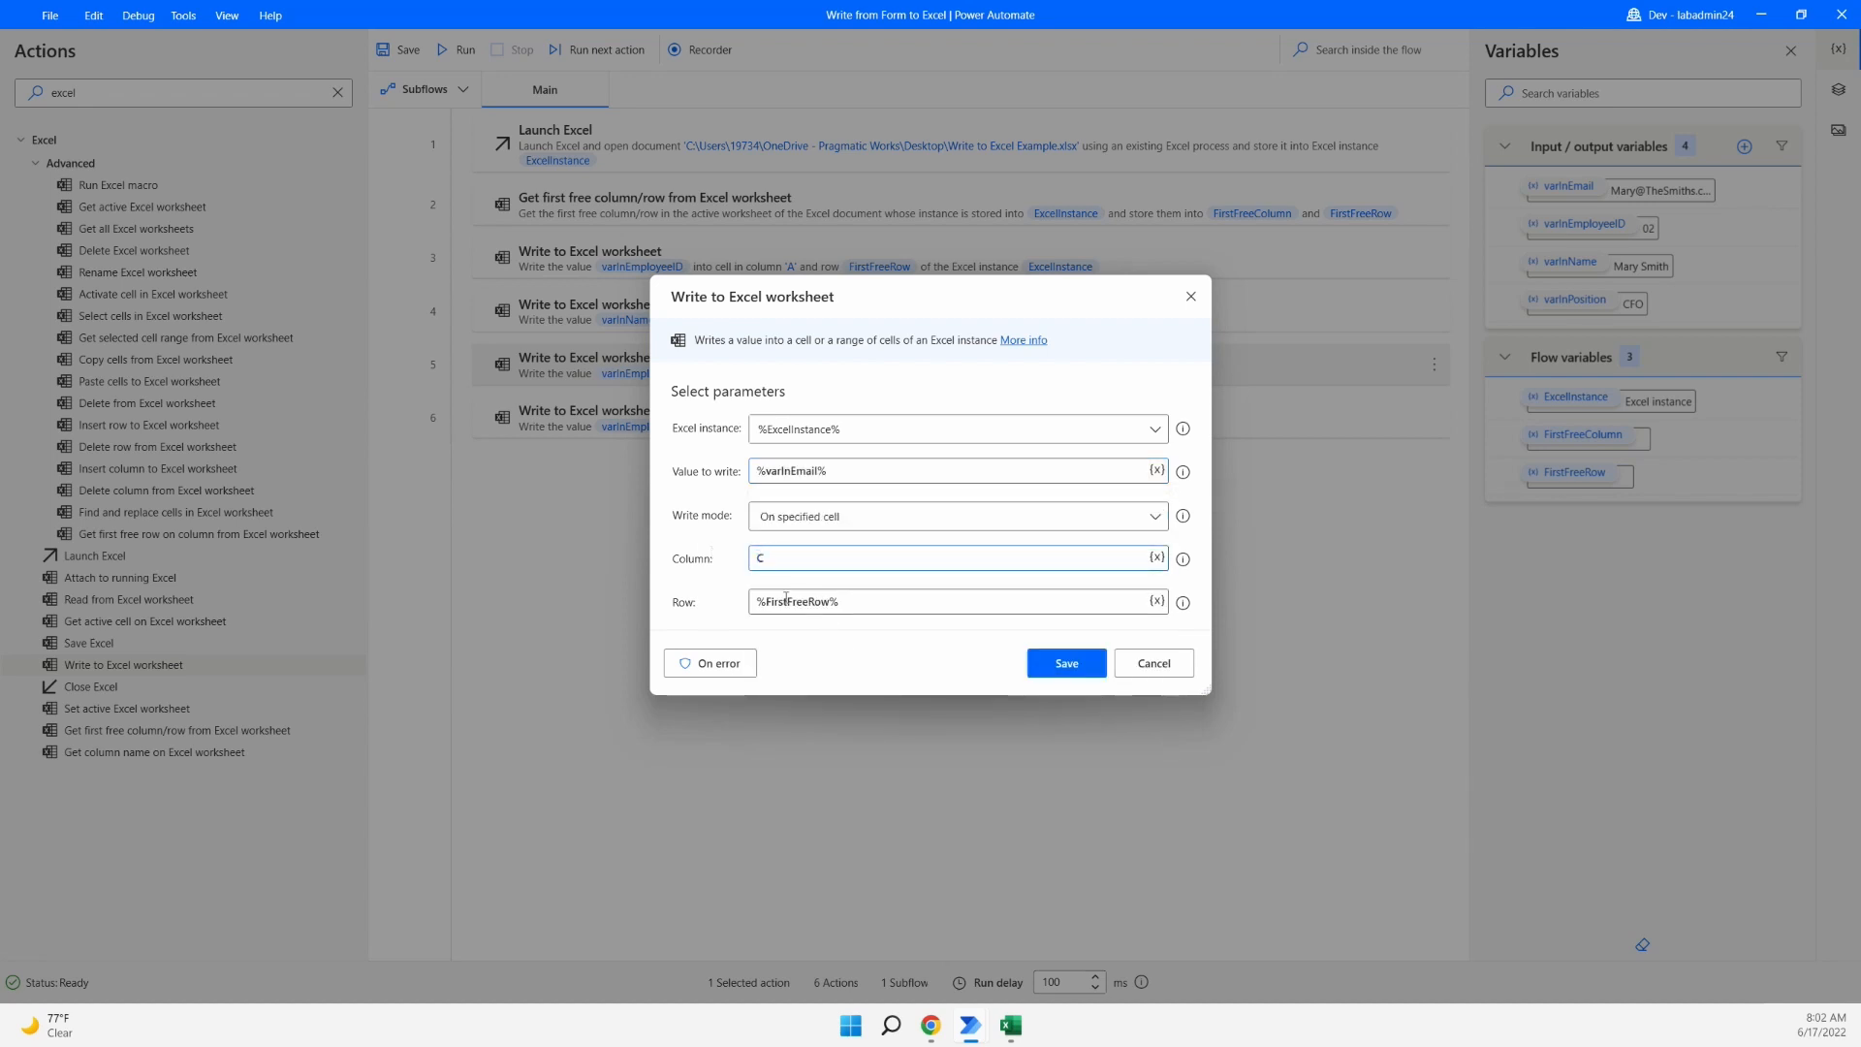
click(1066, 663)
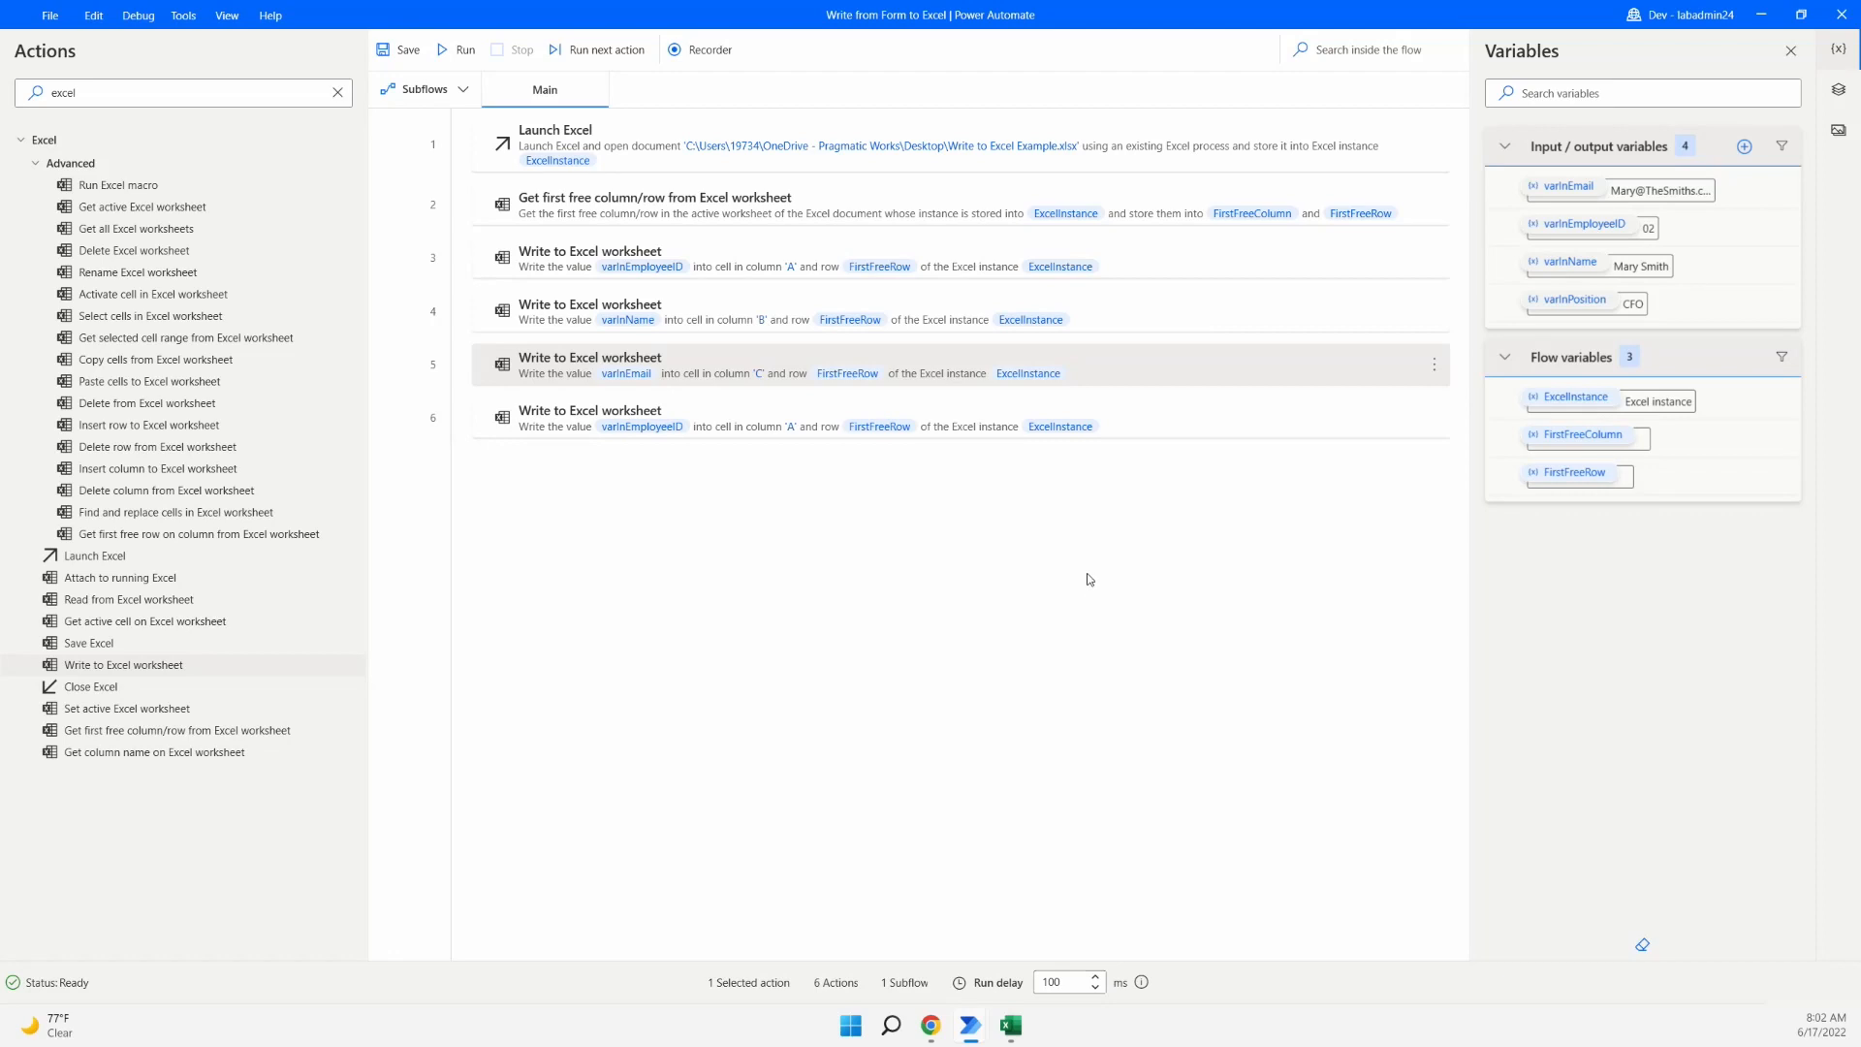
- Set step 6 to write %varInPosition% into column D, then save the desktop flow
double_click(1129, 419)
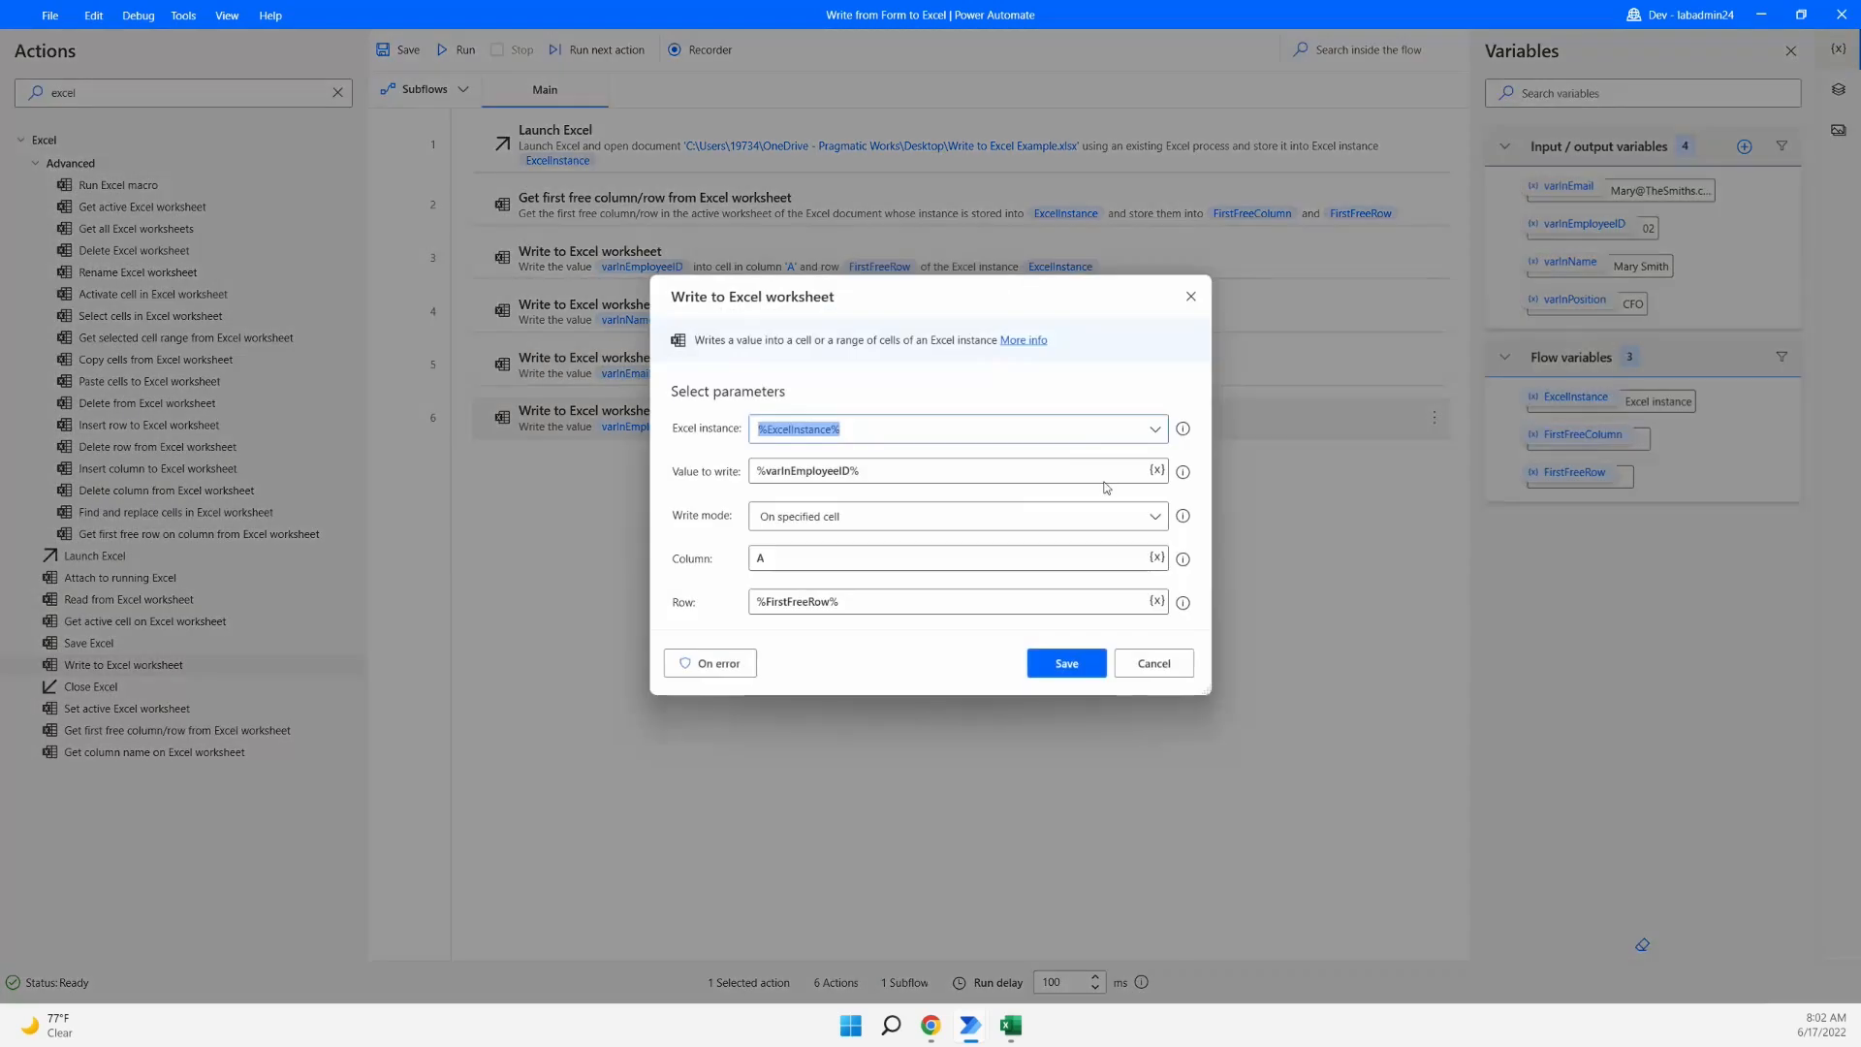
drag(889, 470, 718, 470)
key(BackSpace)
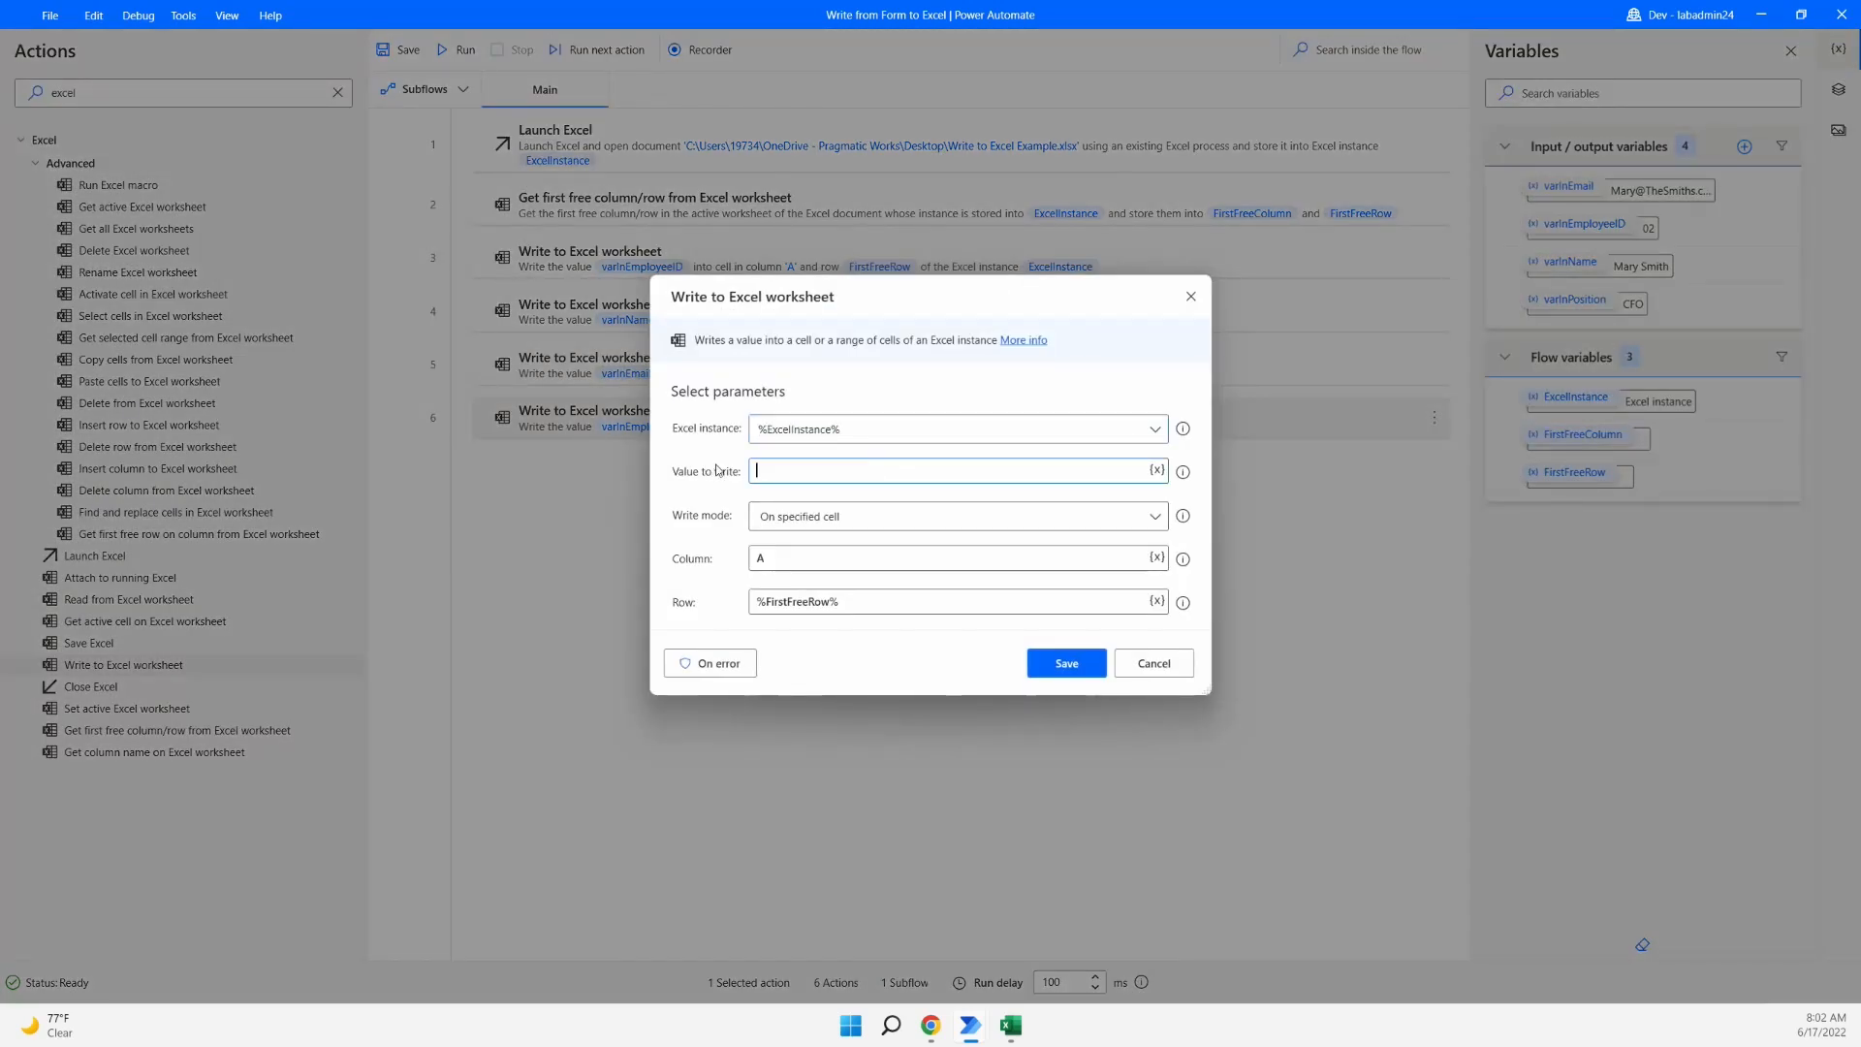
click(1157, 470)
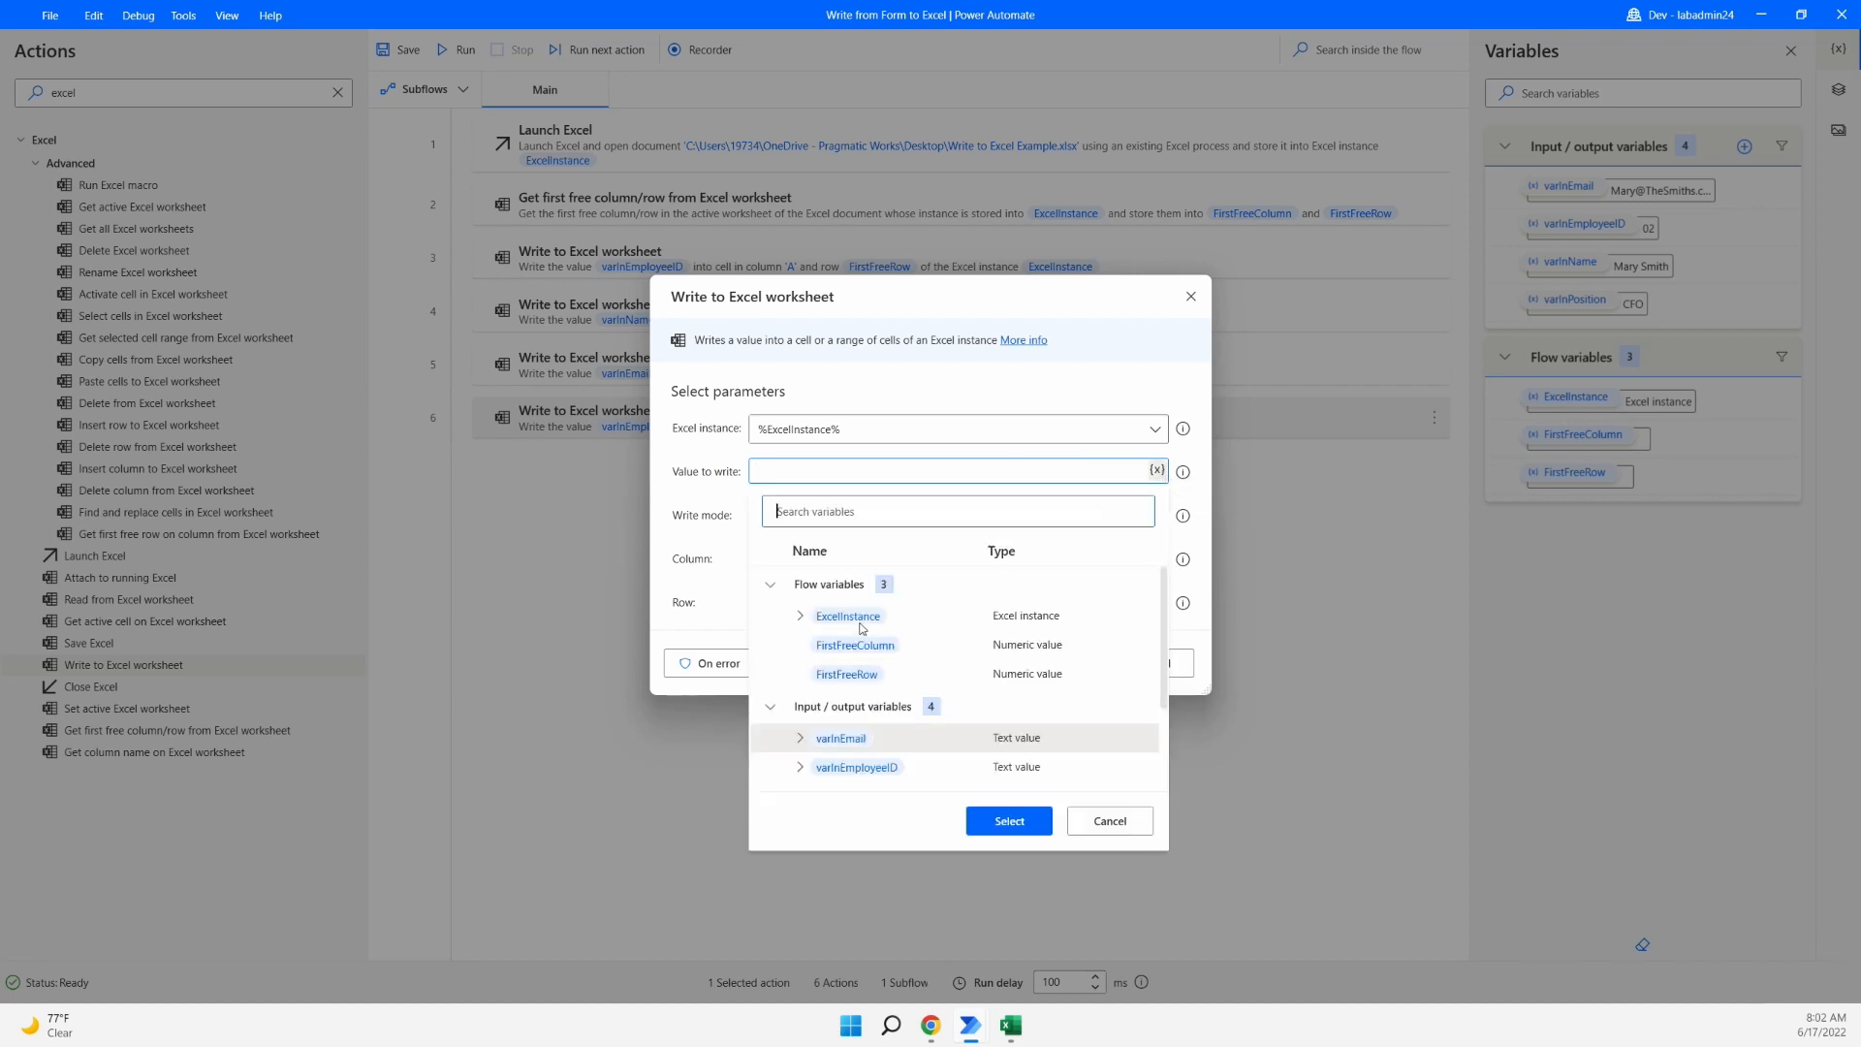
scroll(868, 717, down, 1)
click(865, 763)
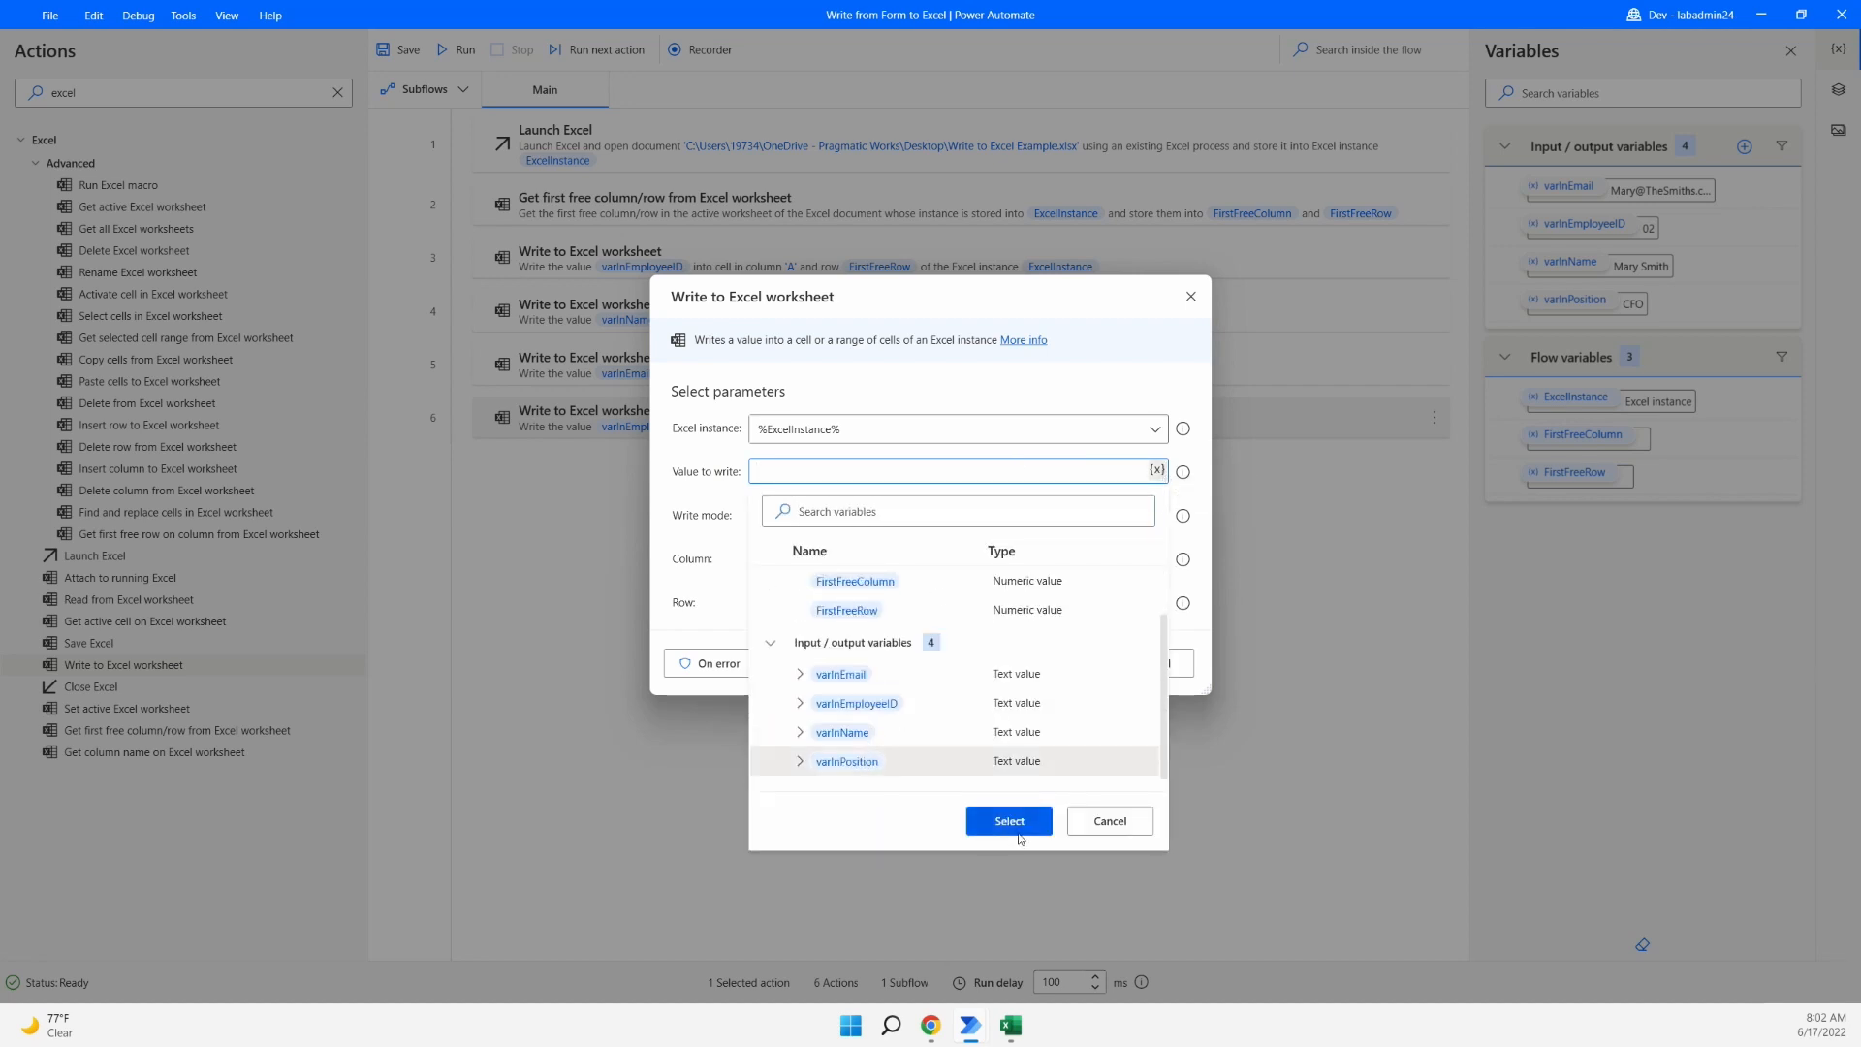
click(1021, 827)
drag(773, 556, 729, 567)
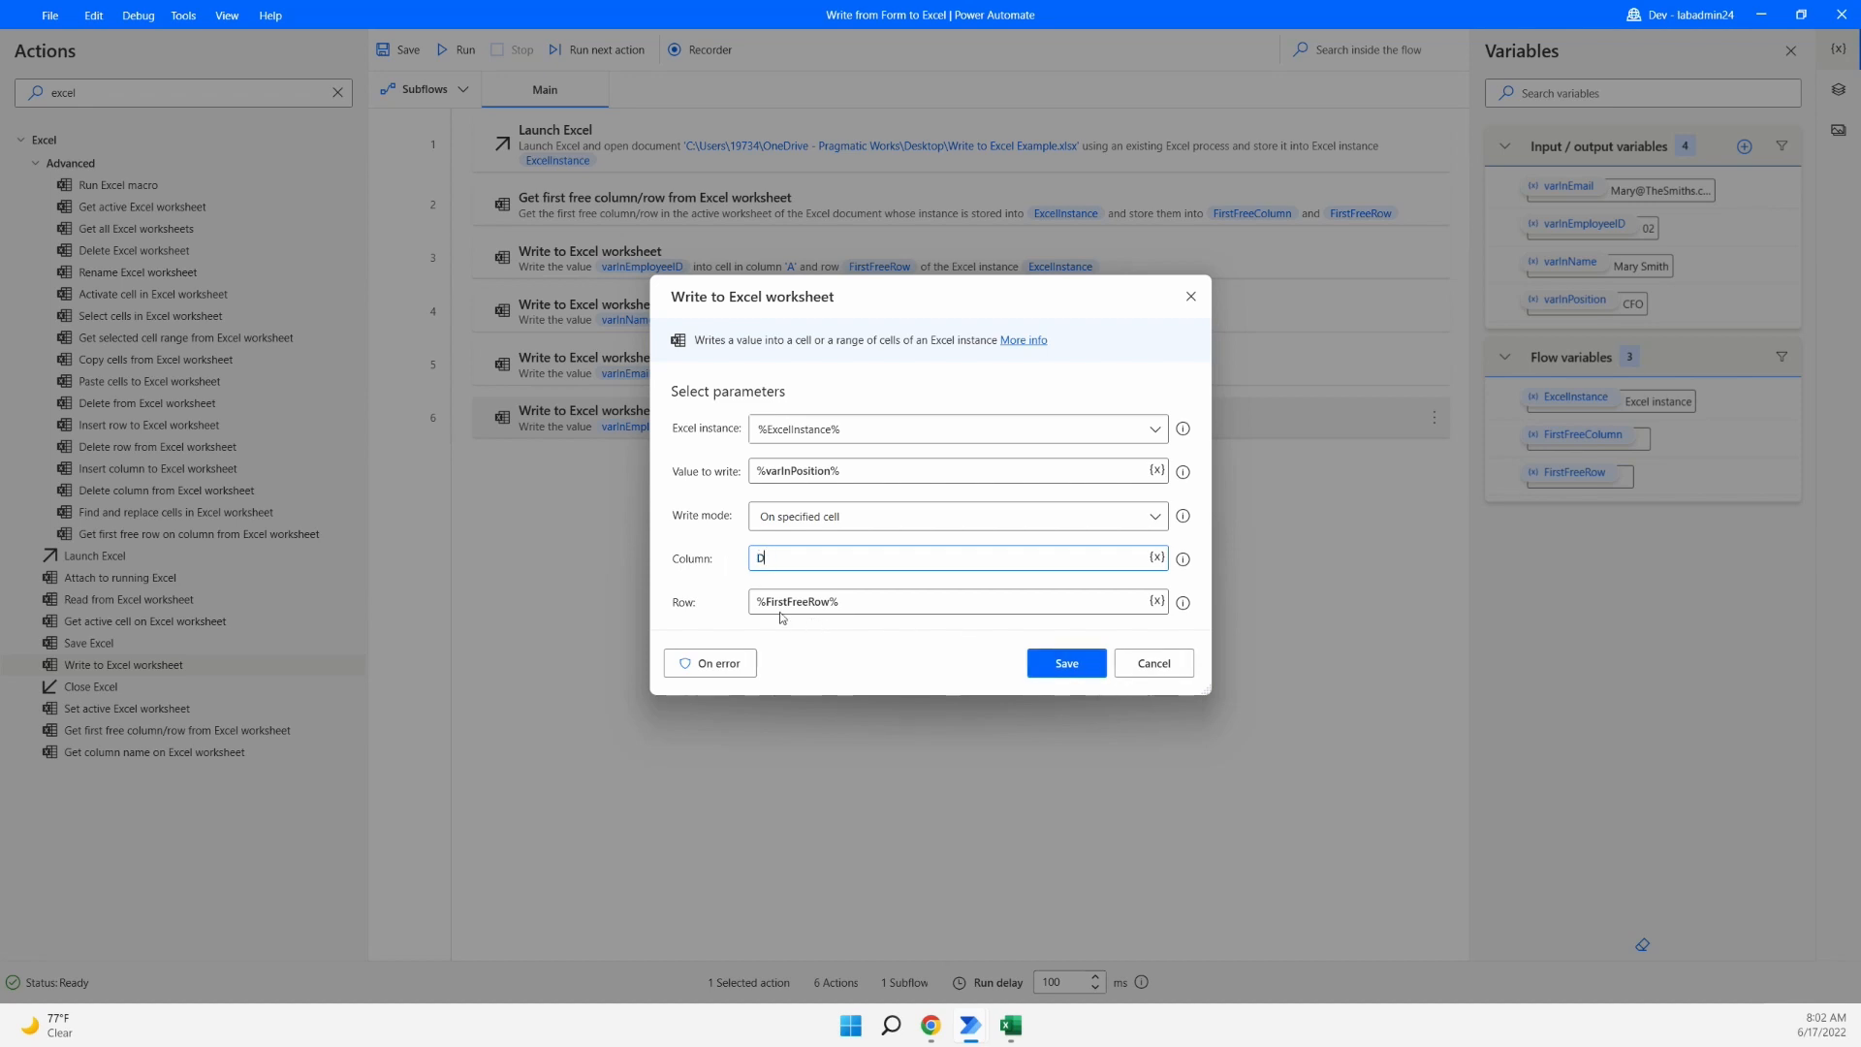
click(1085, 668)
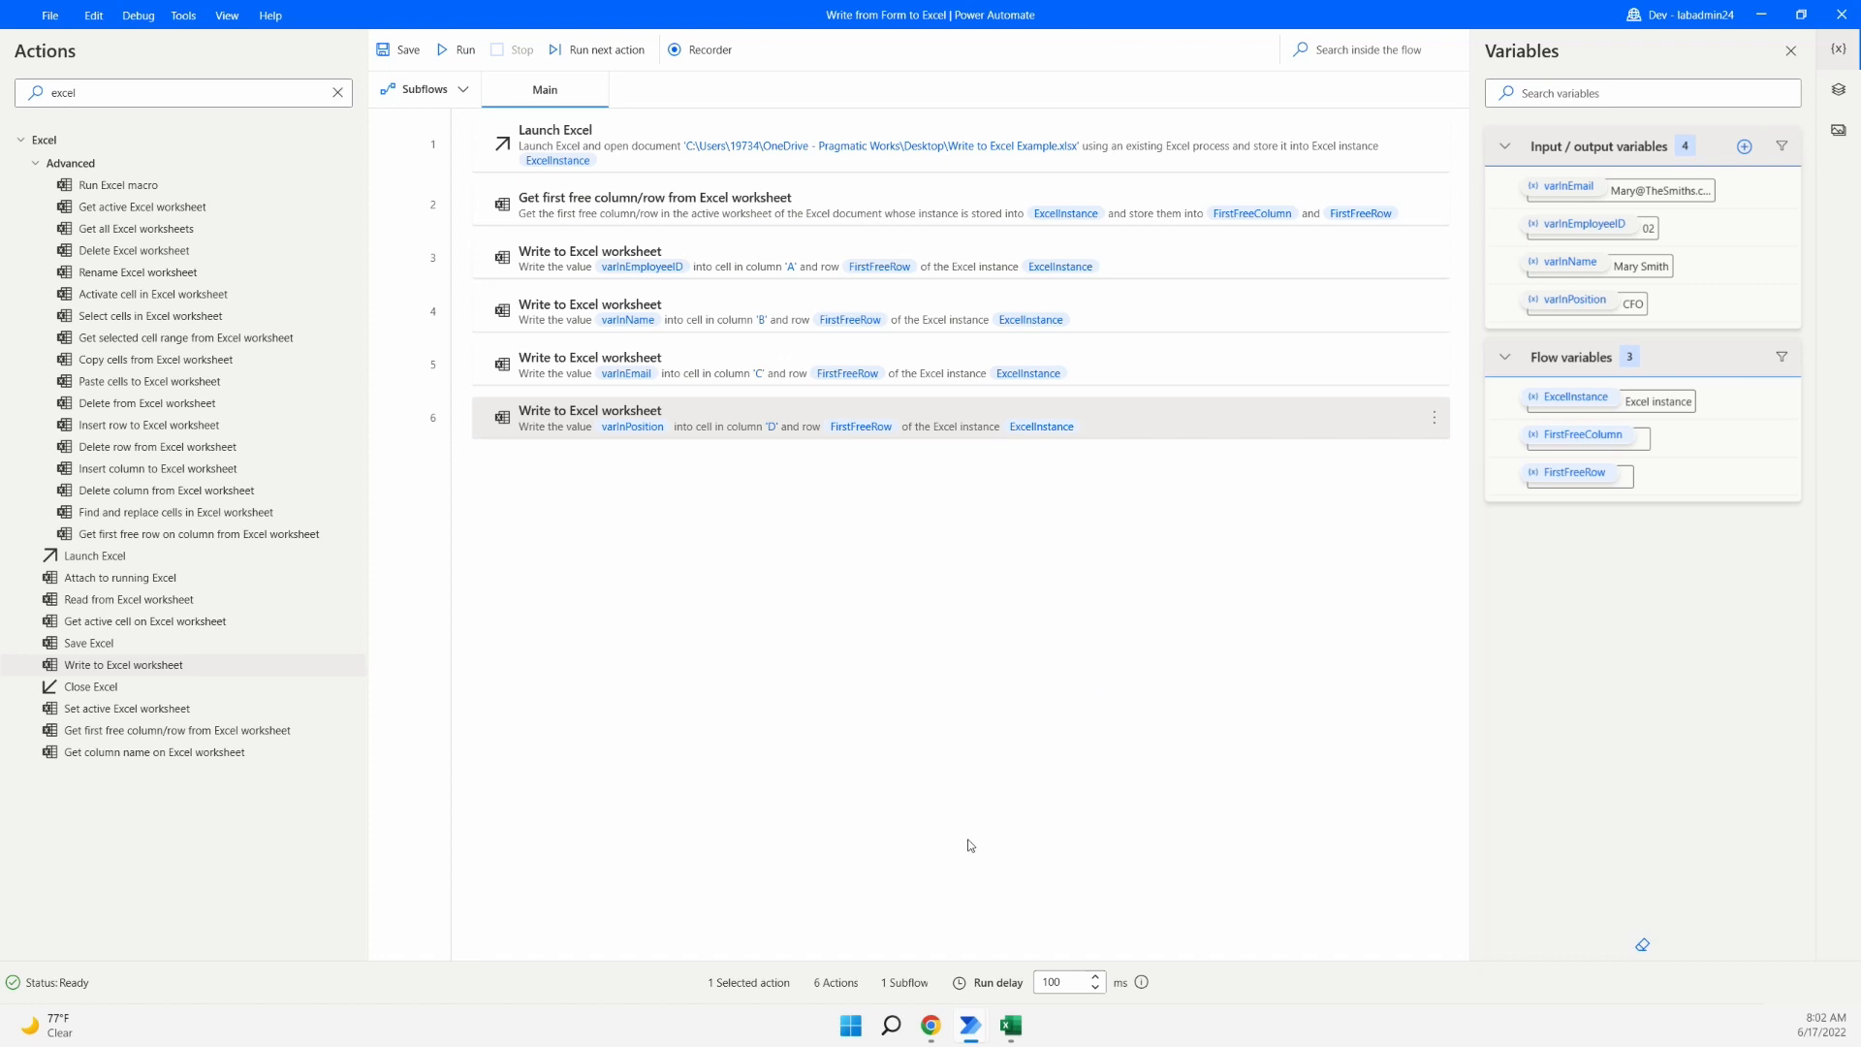
click(400, 49)
- Close the Excel workbook and run the desktop flow
click(1011, 1026)
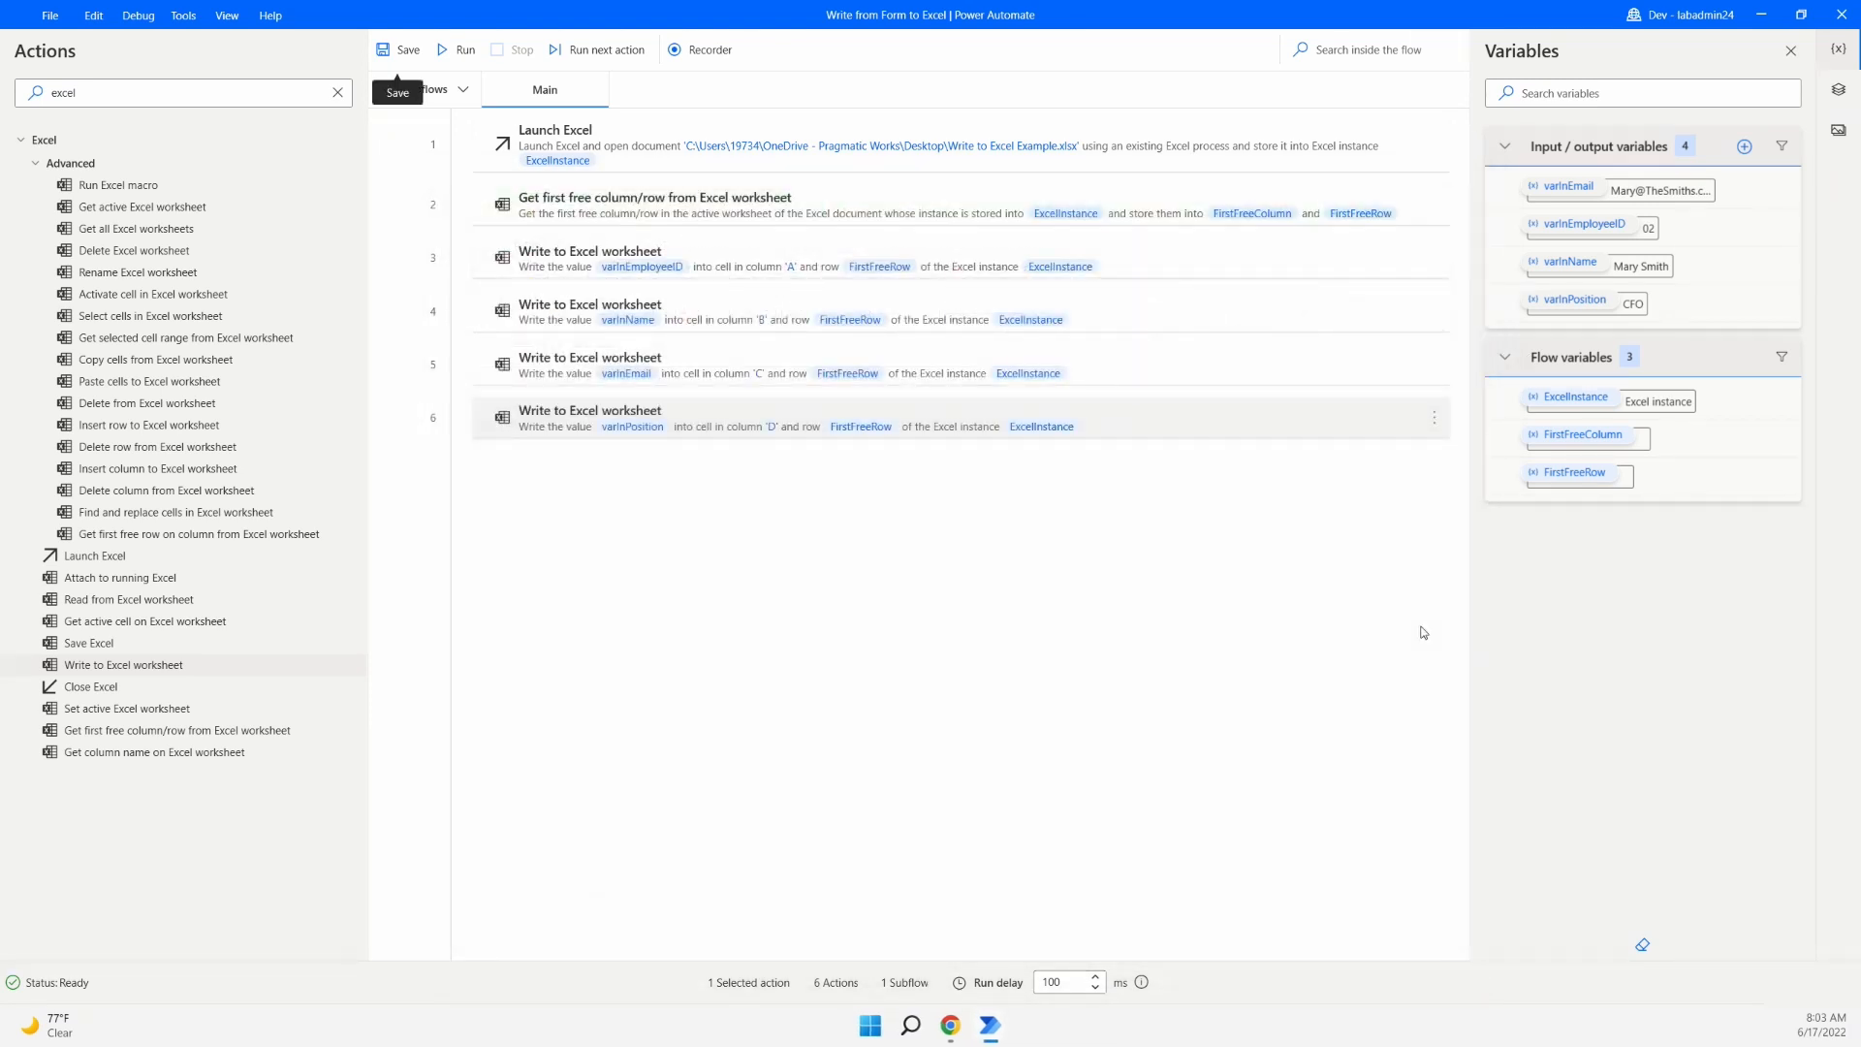
click(450, 50)
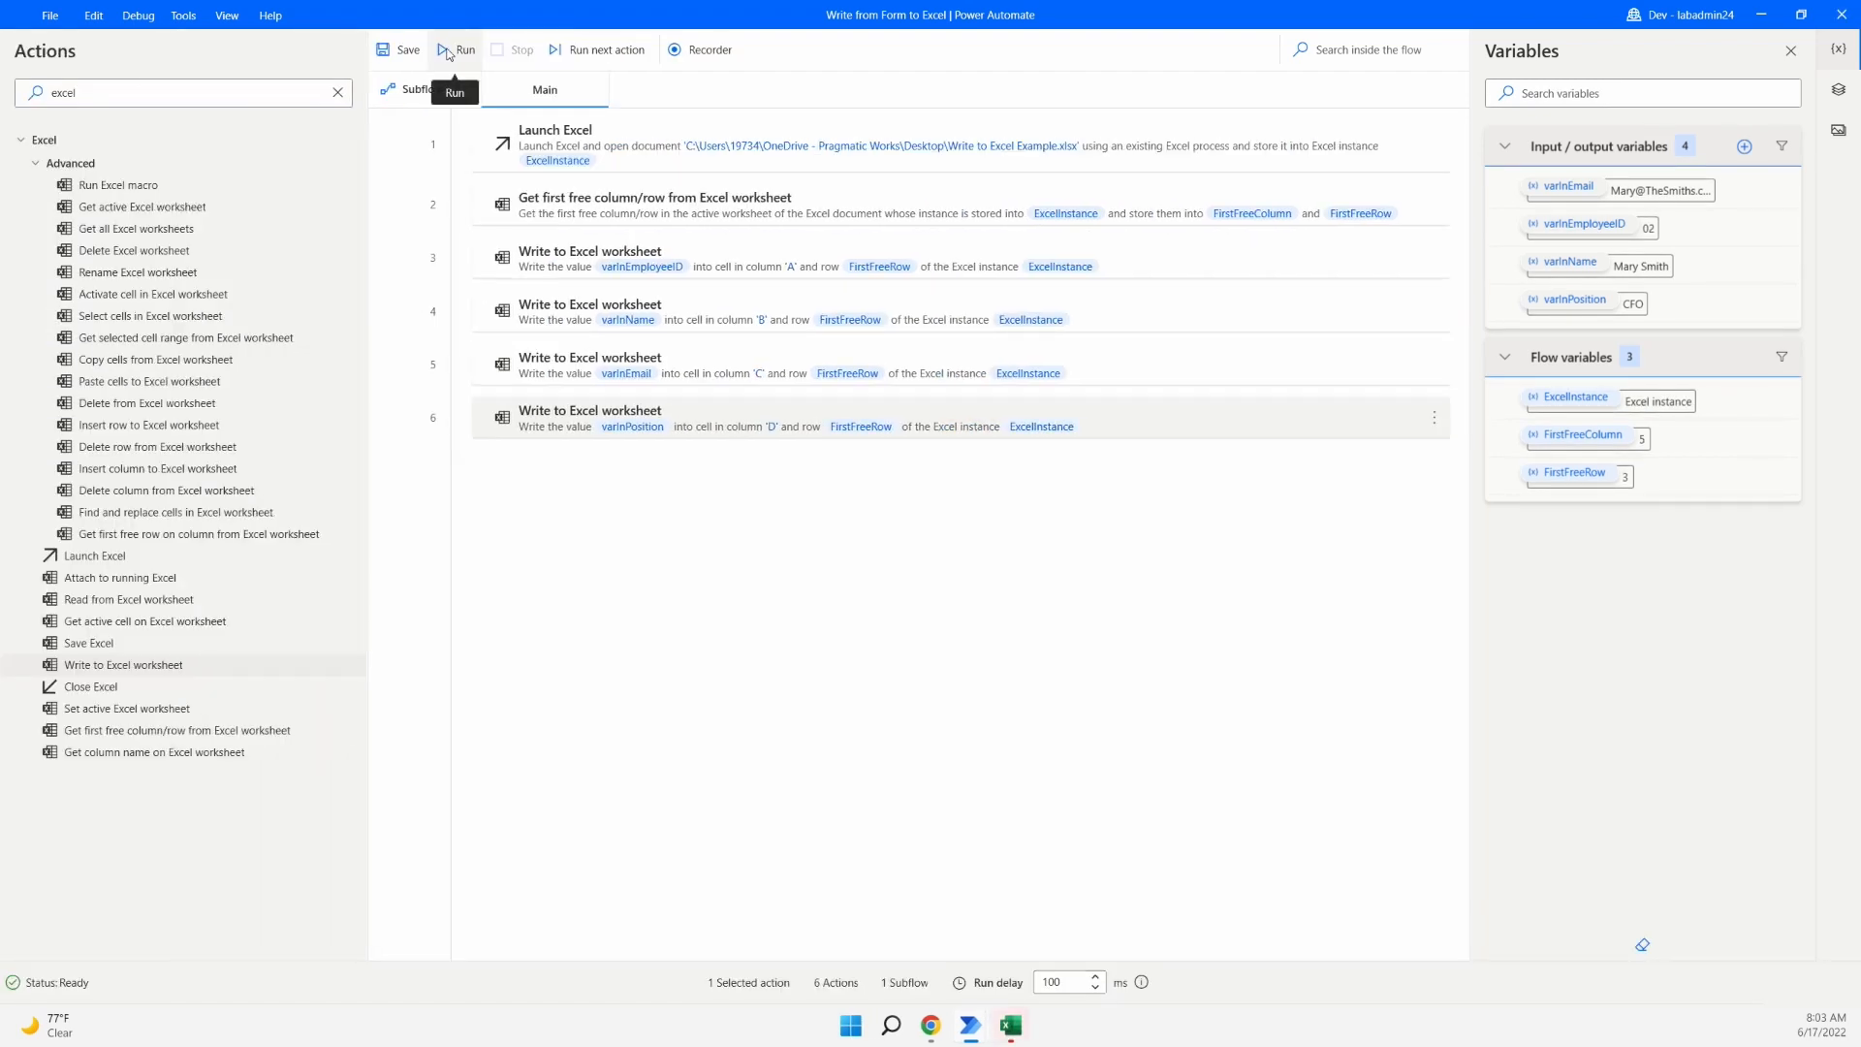
- Check the new row 3 values in A3, B3 and D3, comparing D3 with D2
click(1008, 1035)
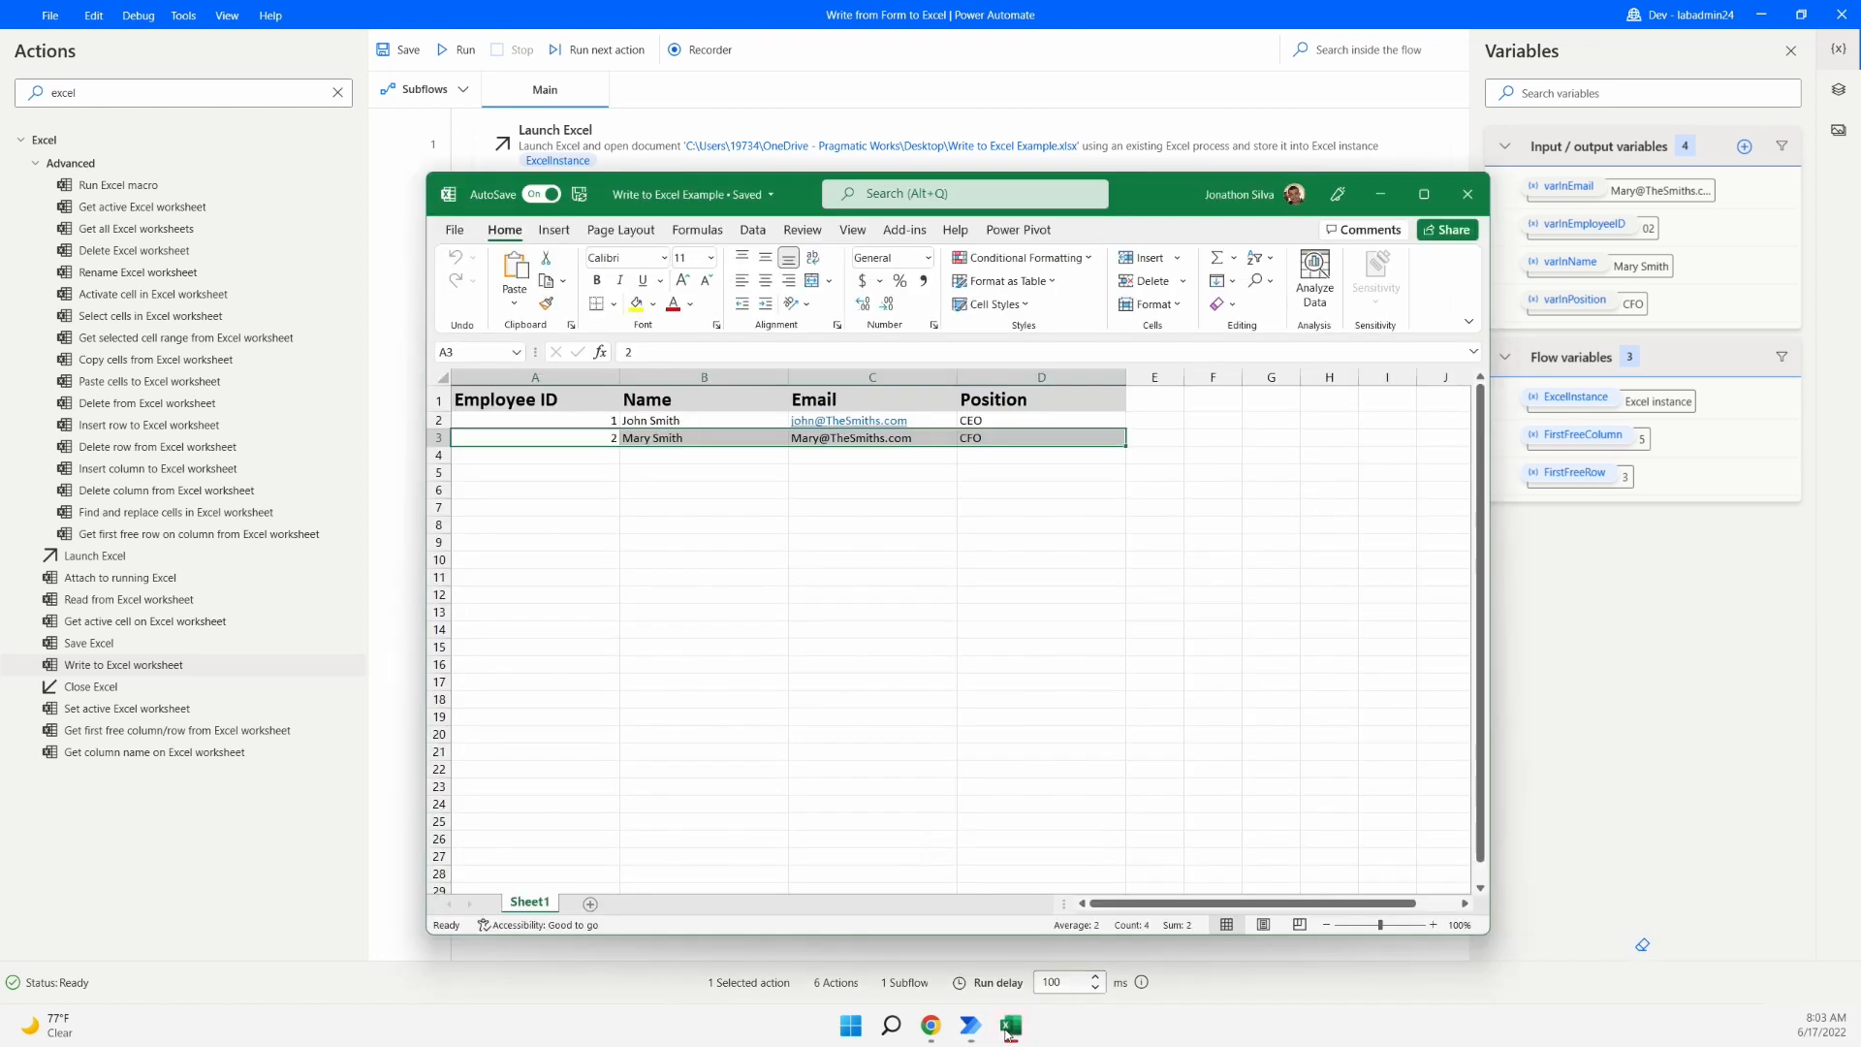
click(640, 454)
click(543, 436)
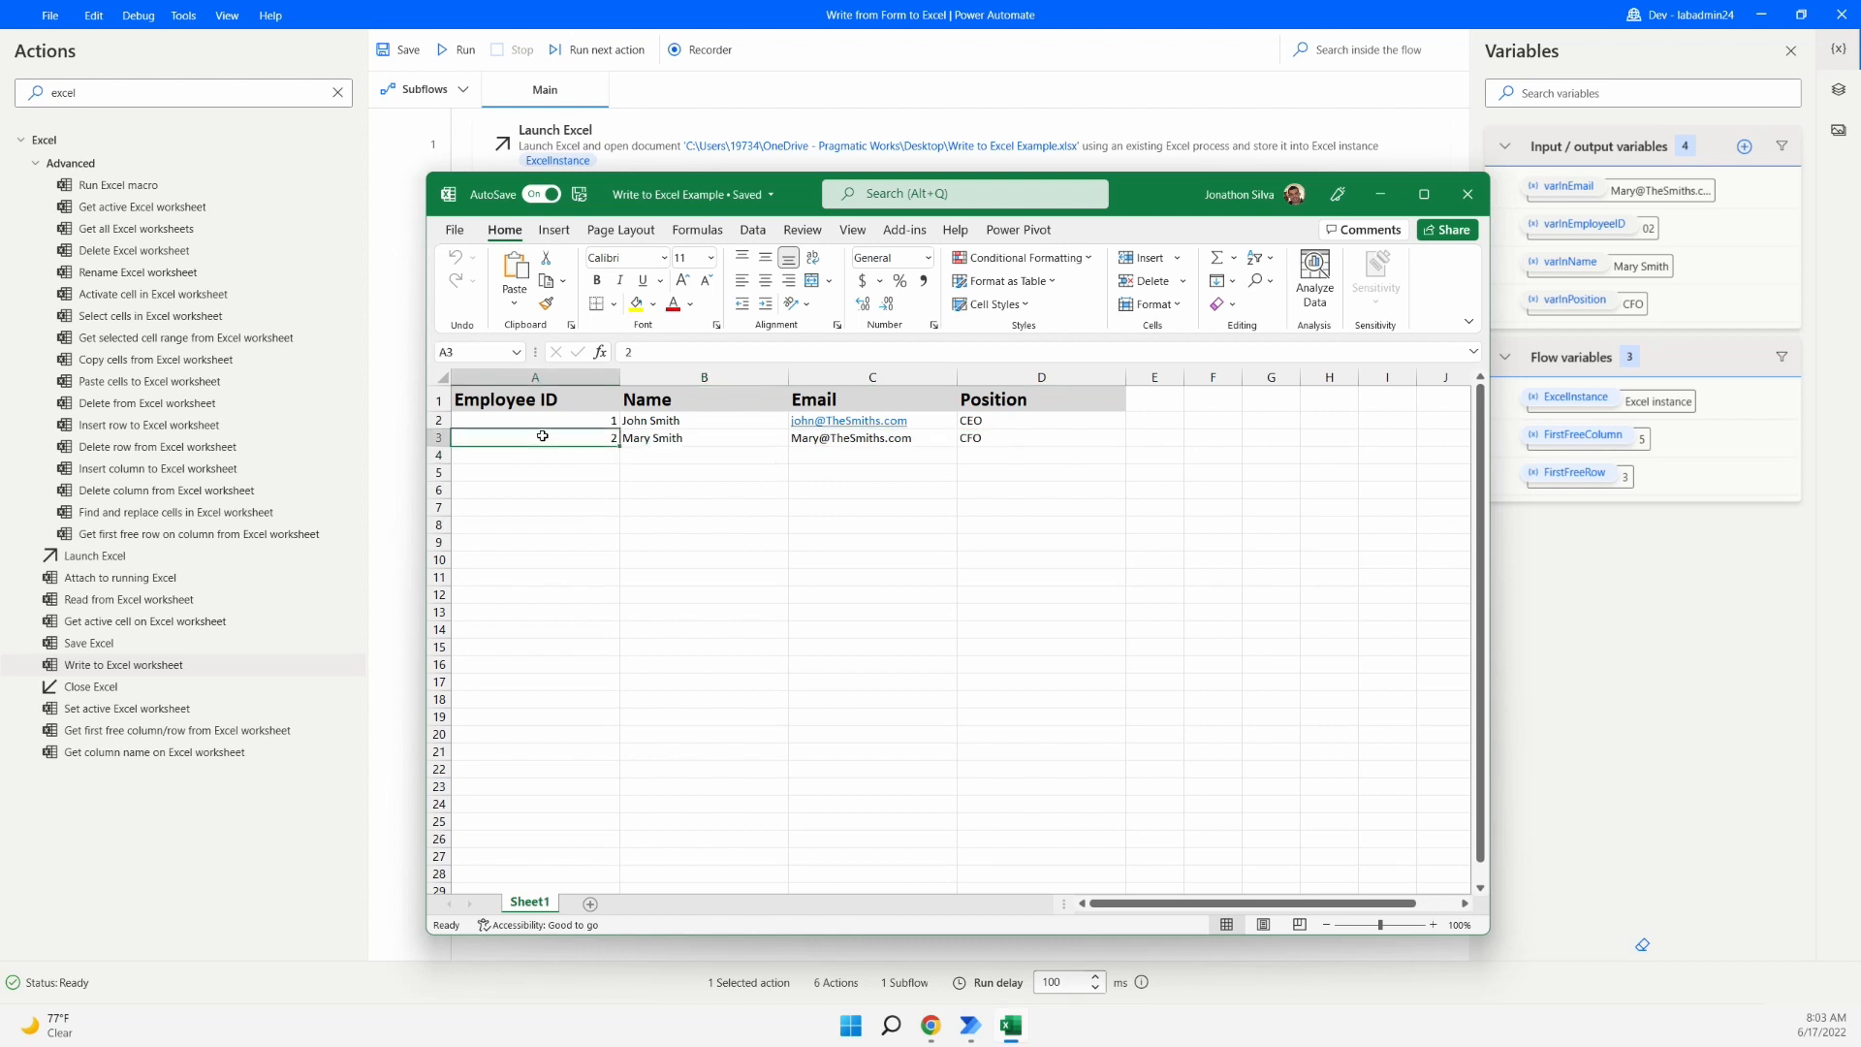
click(702, 438)
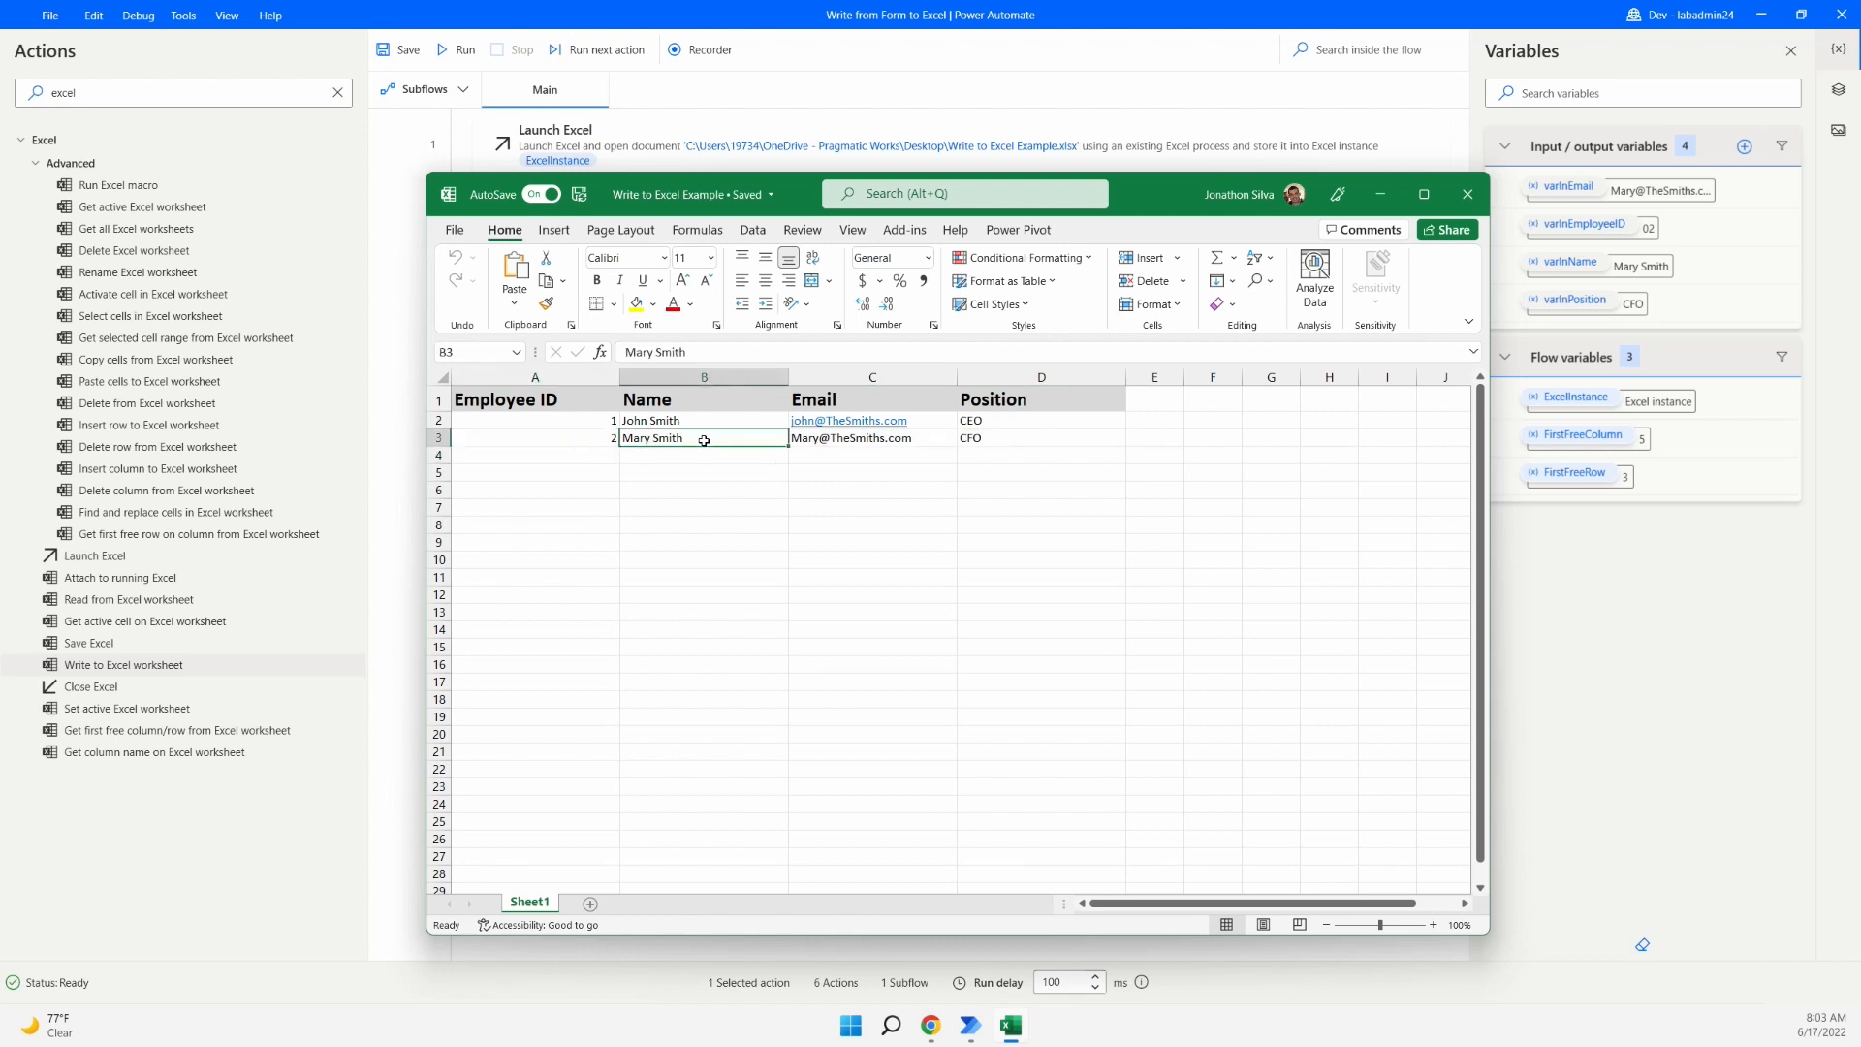
click(1001, 445)
click(1016, 422)
click(1022, 437)
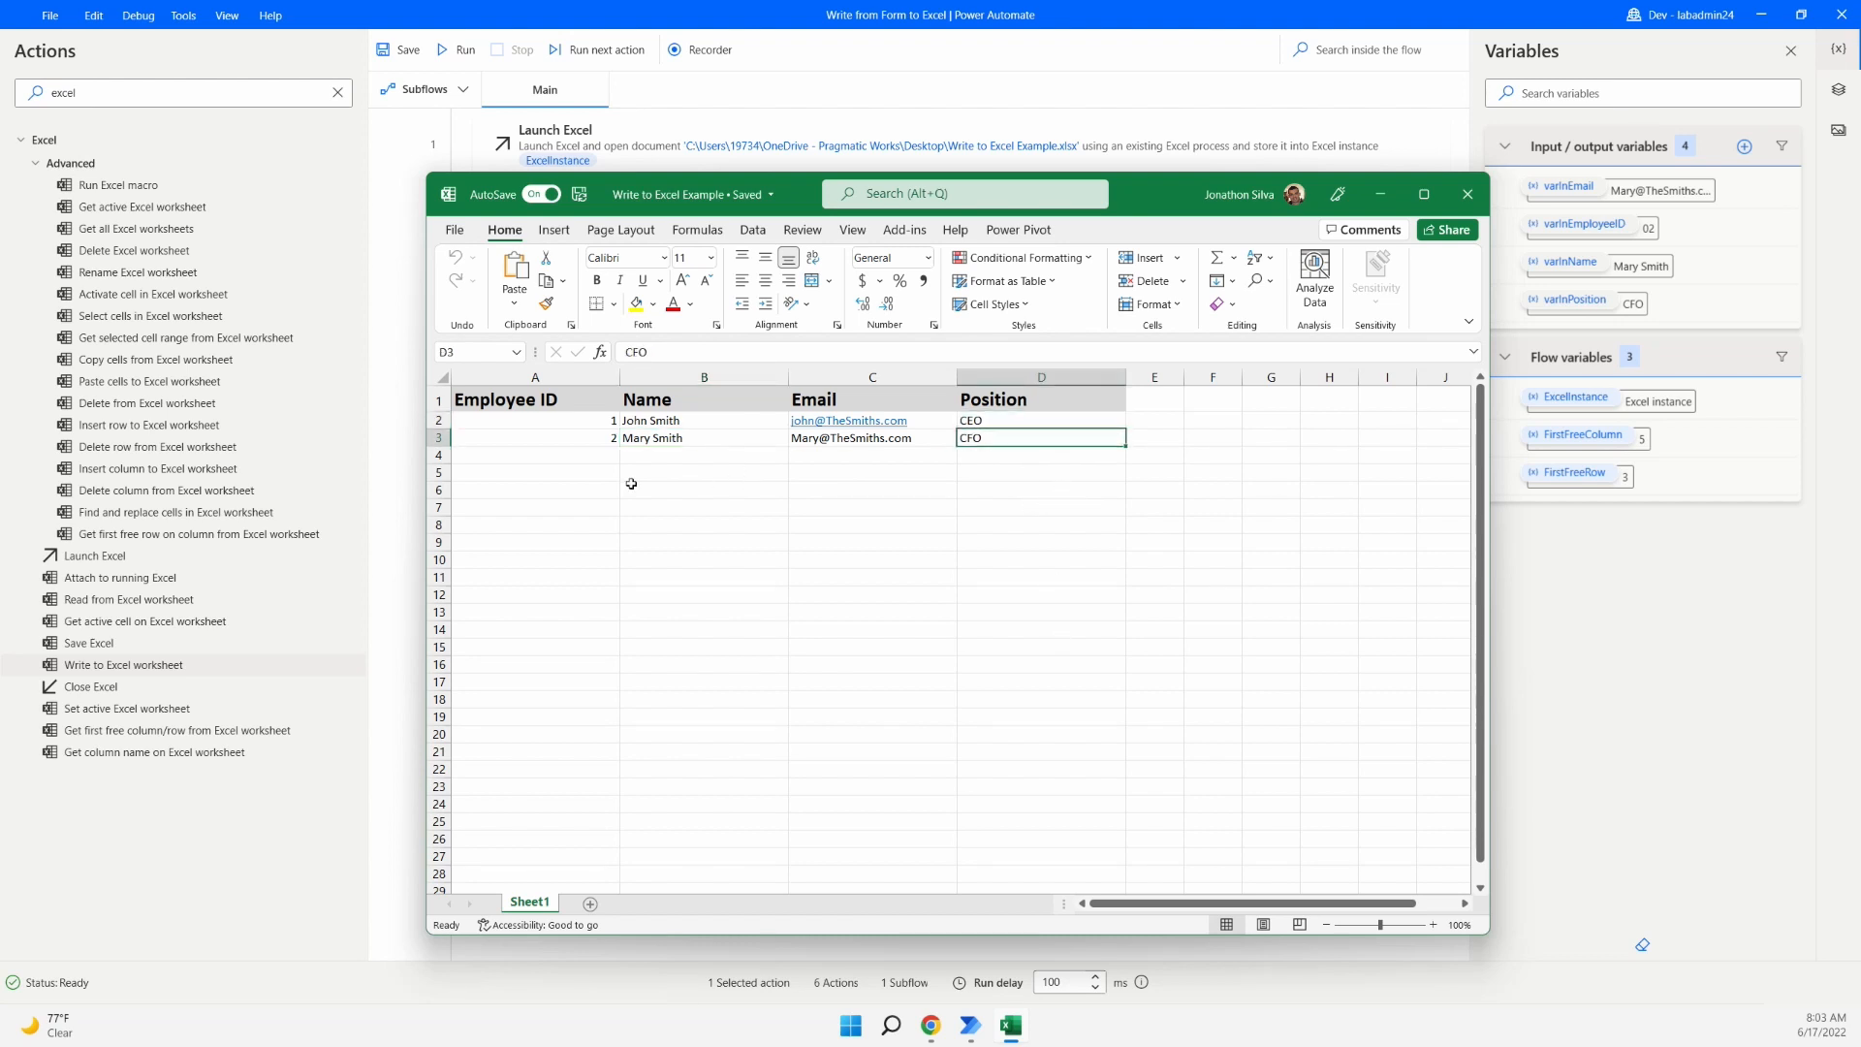
click(575, 458)
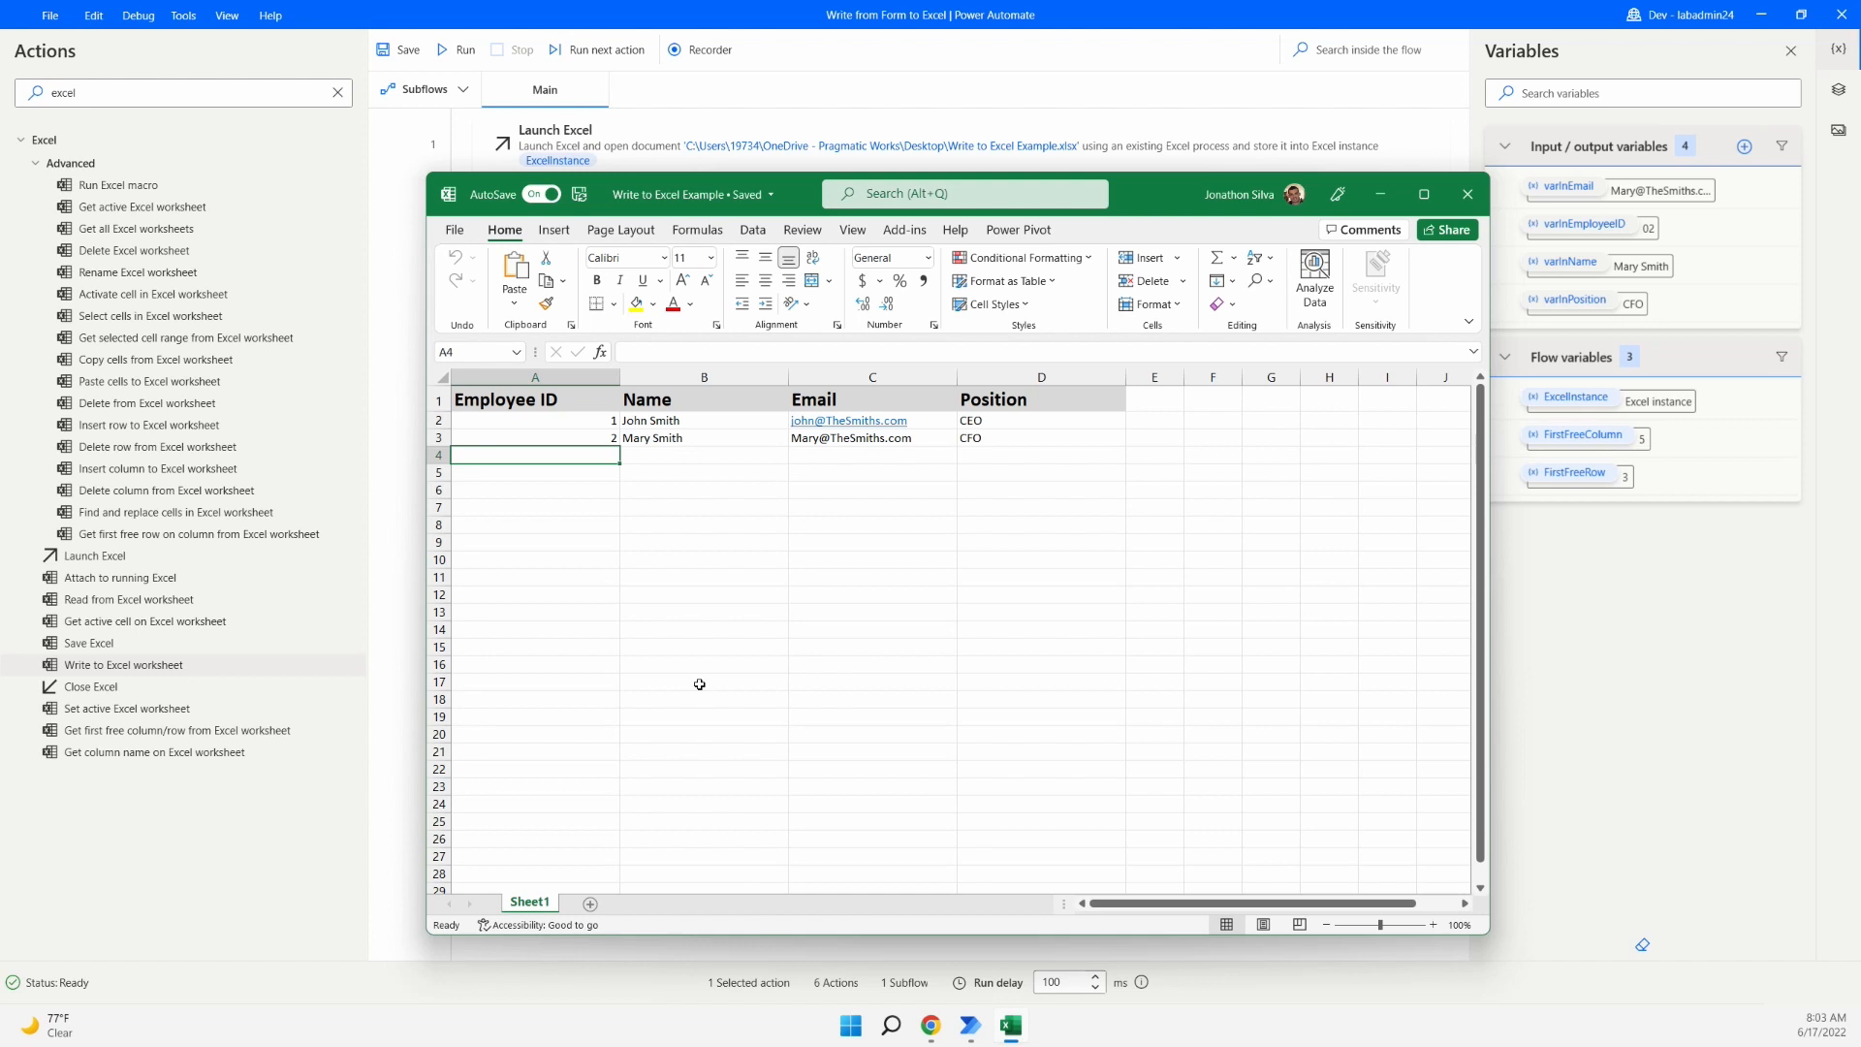
- Save the workbook and close Excel
click(583, 195)
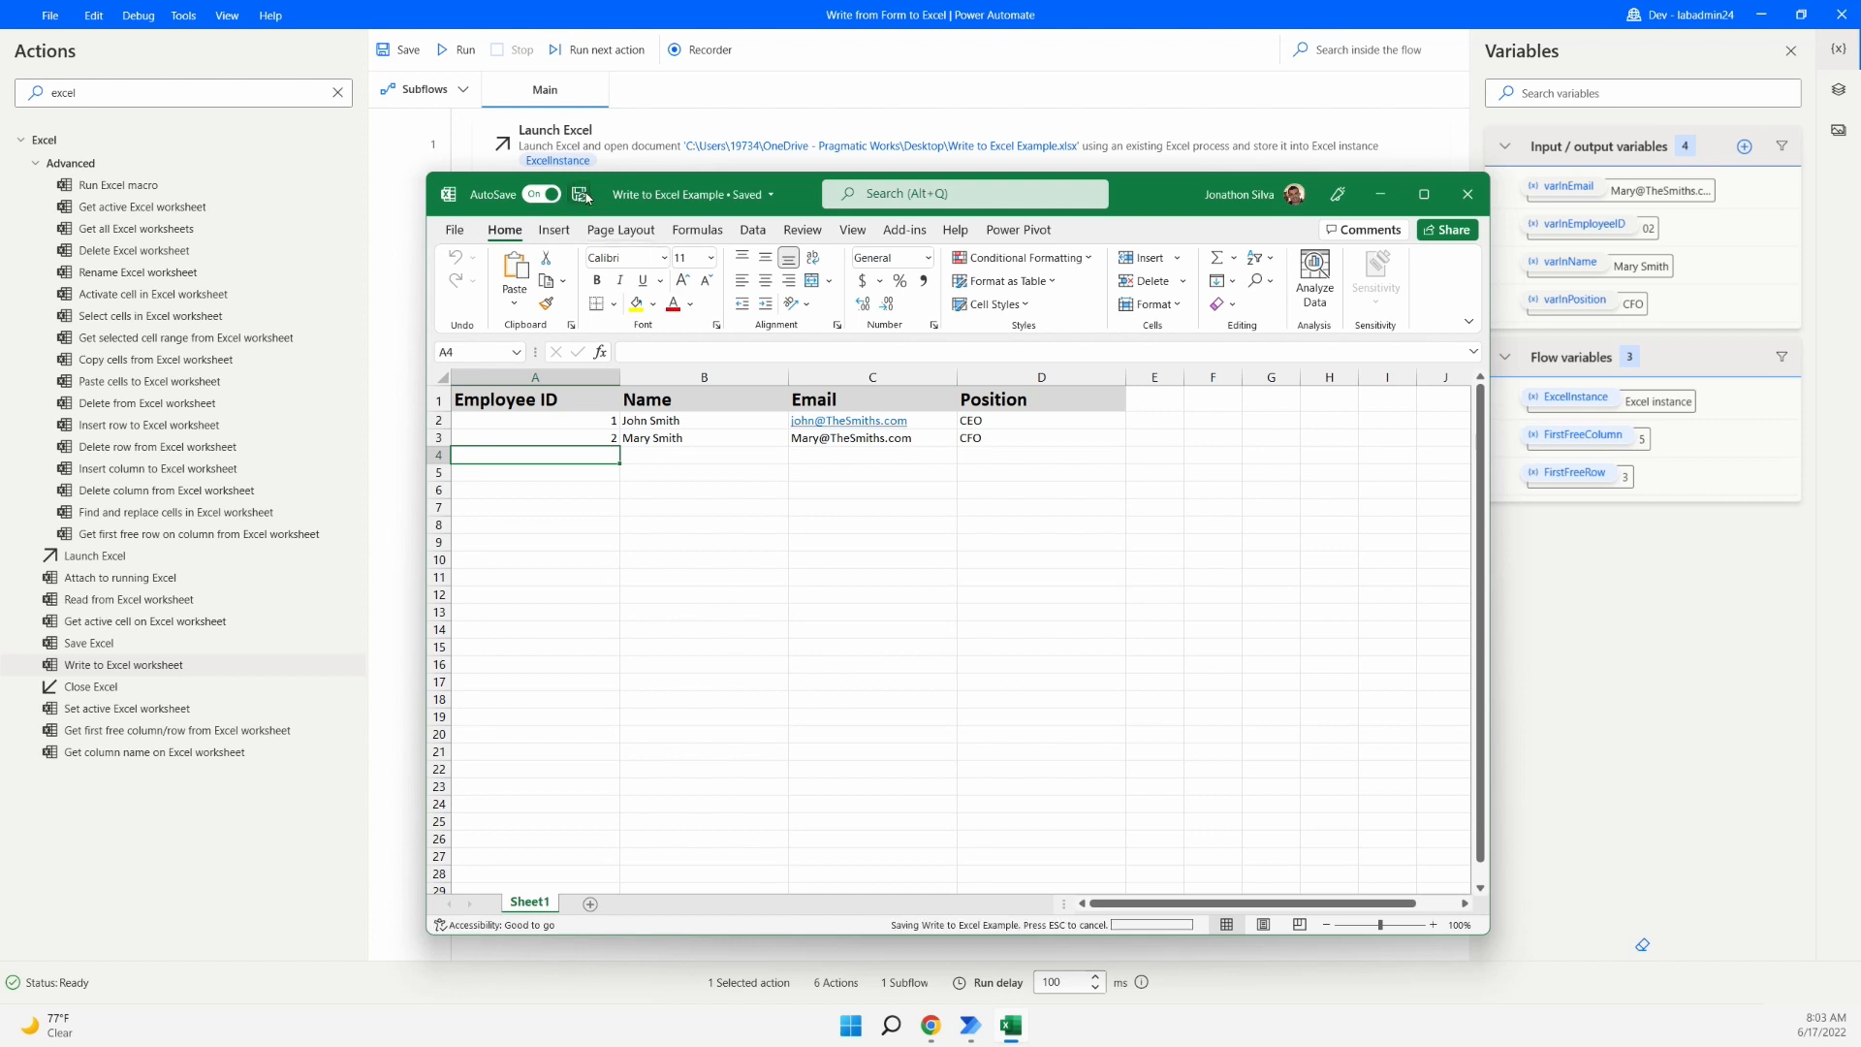
click(1466, 196)
click(1467, 196)
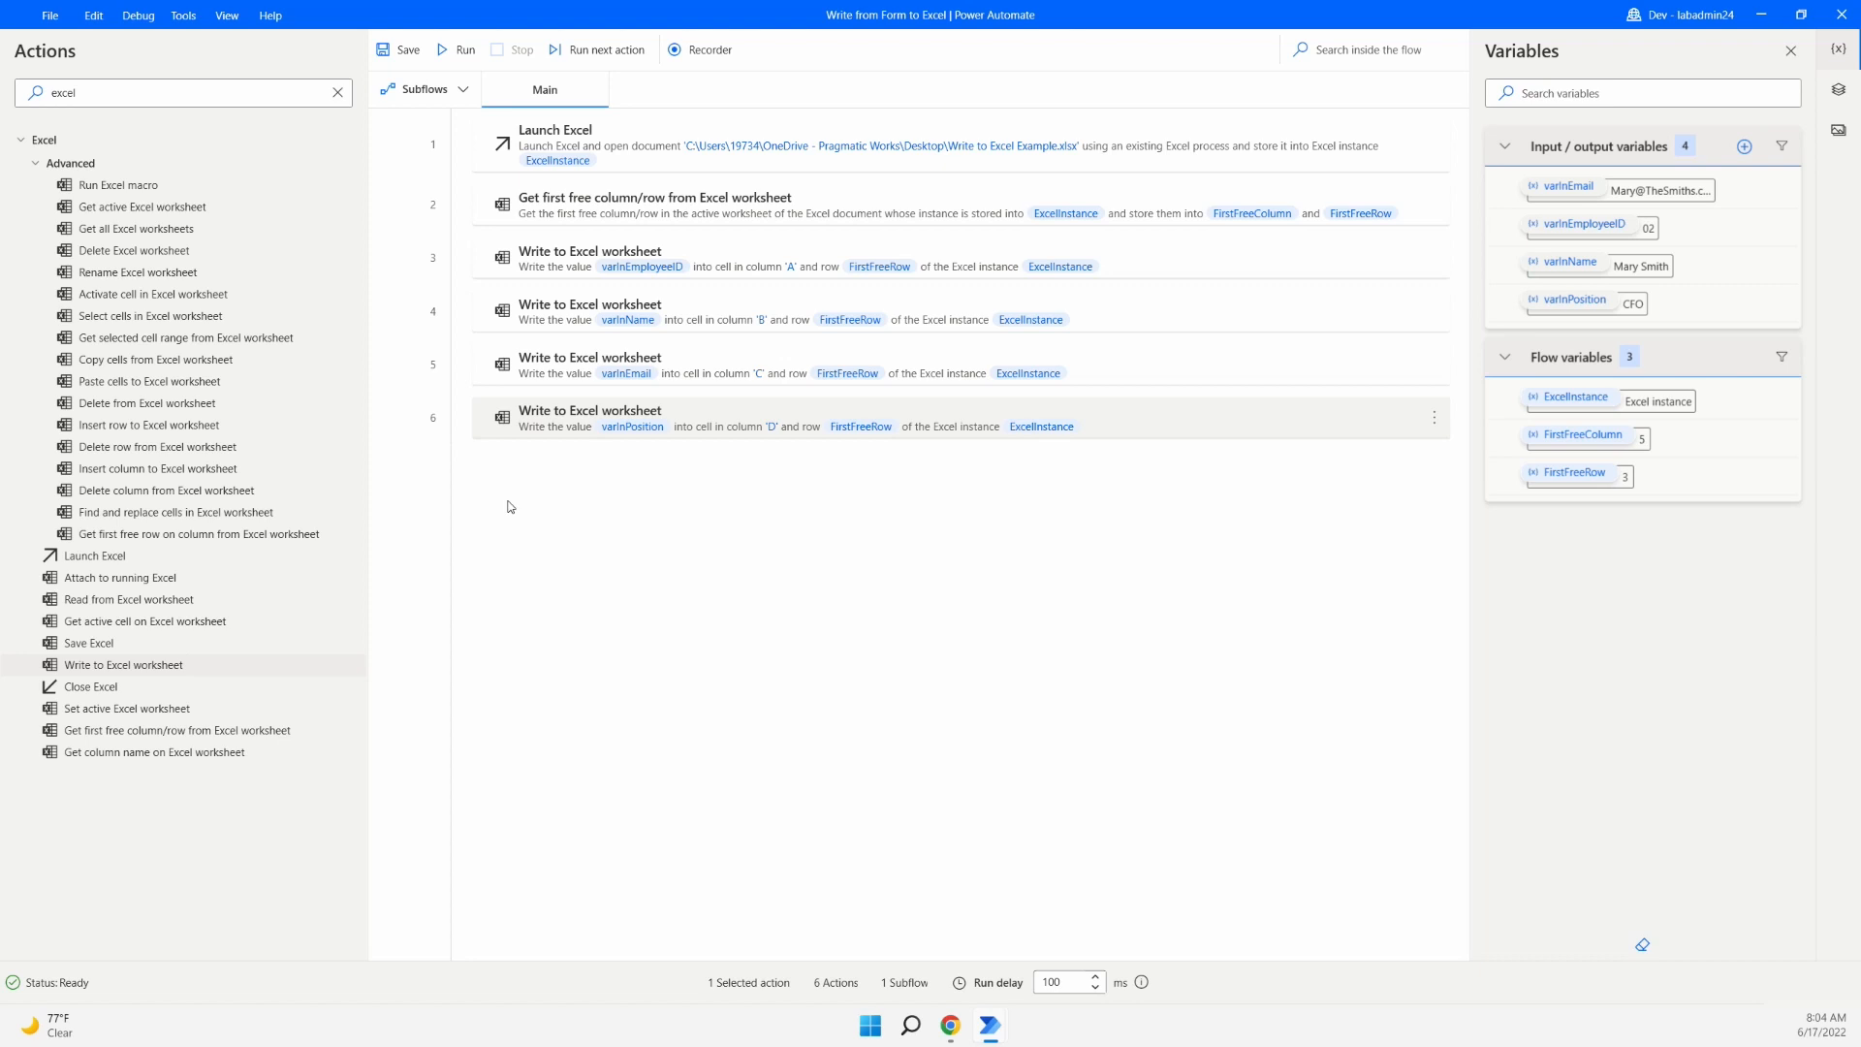
- Restore the desktop flow window, switch to the cloud flow editor and dismiss the help bubble
double_click(1391, 19)
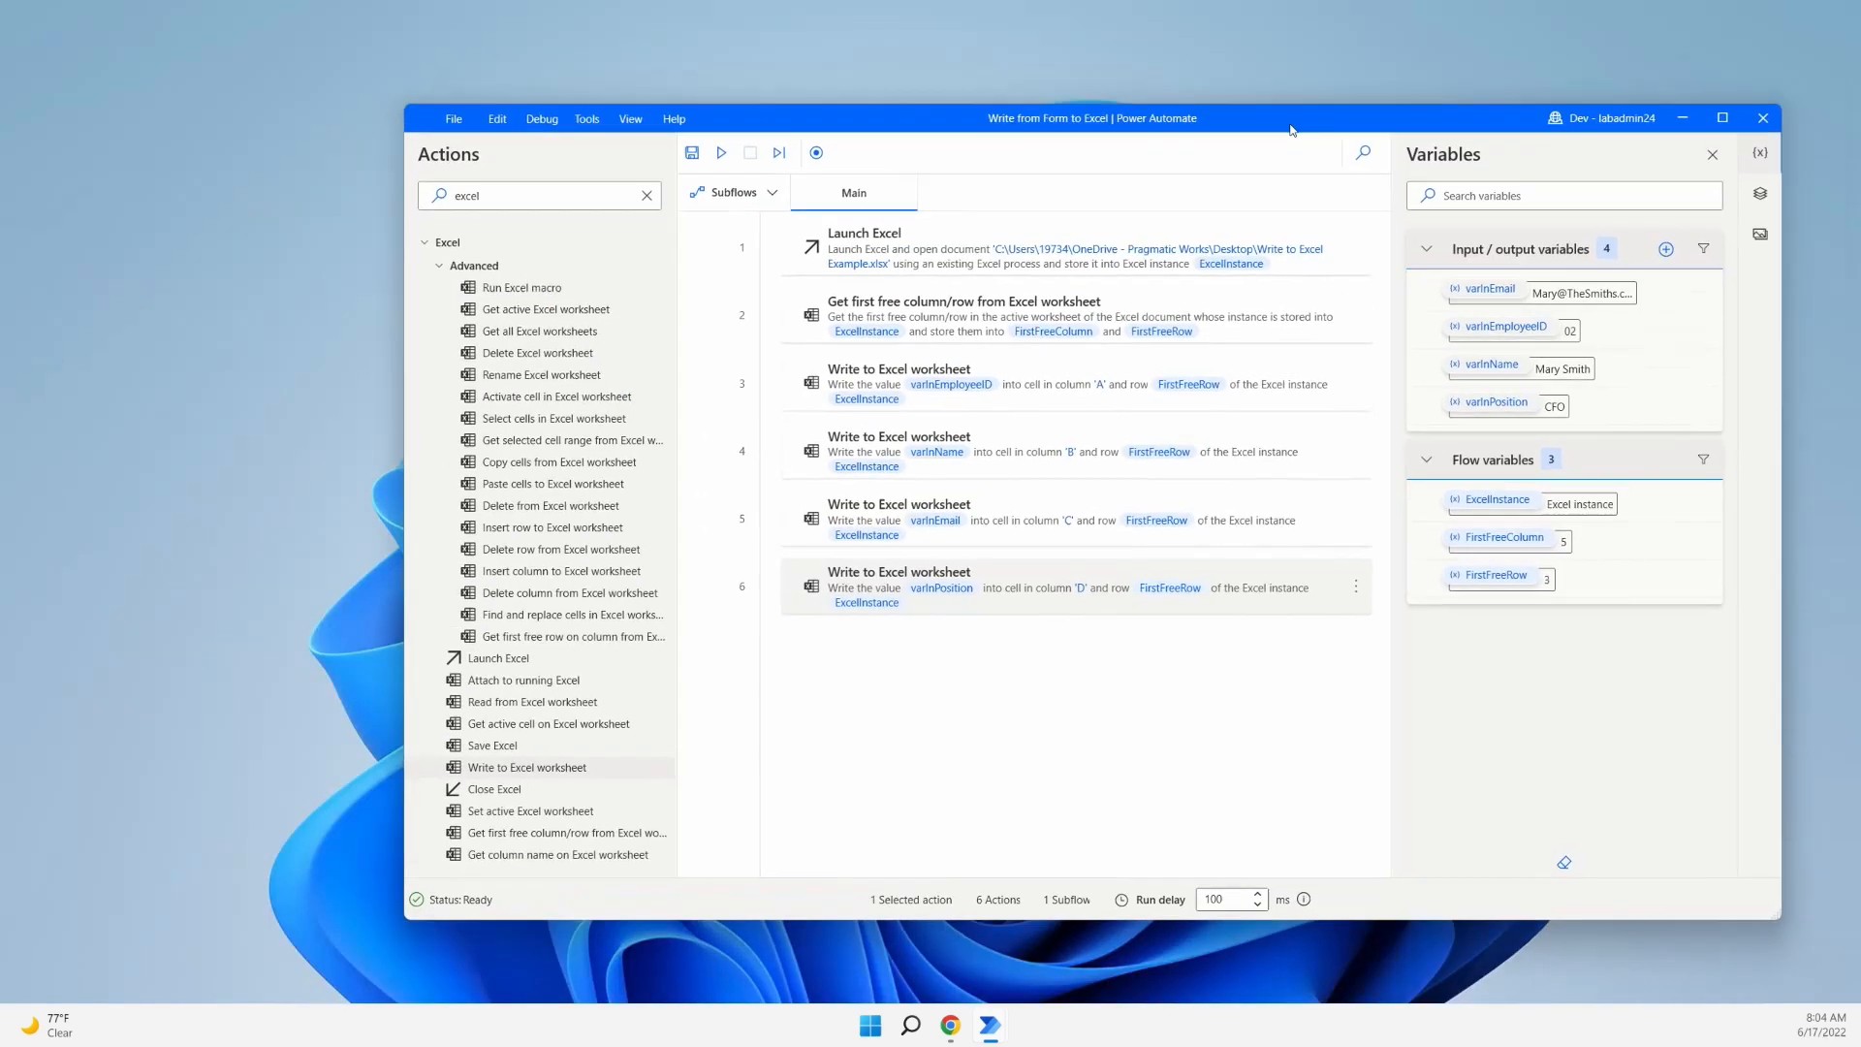
drag(1246, 118, 1237, 121)
click(951, 1024)
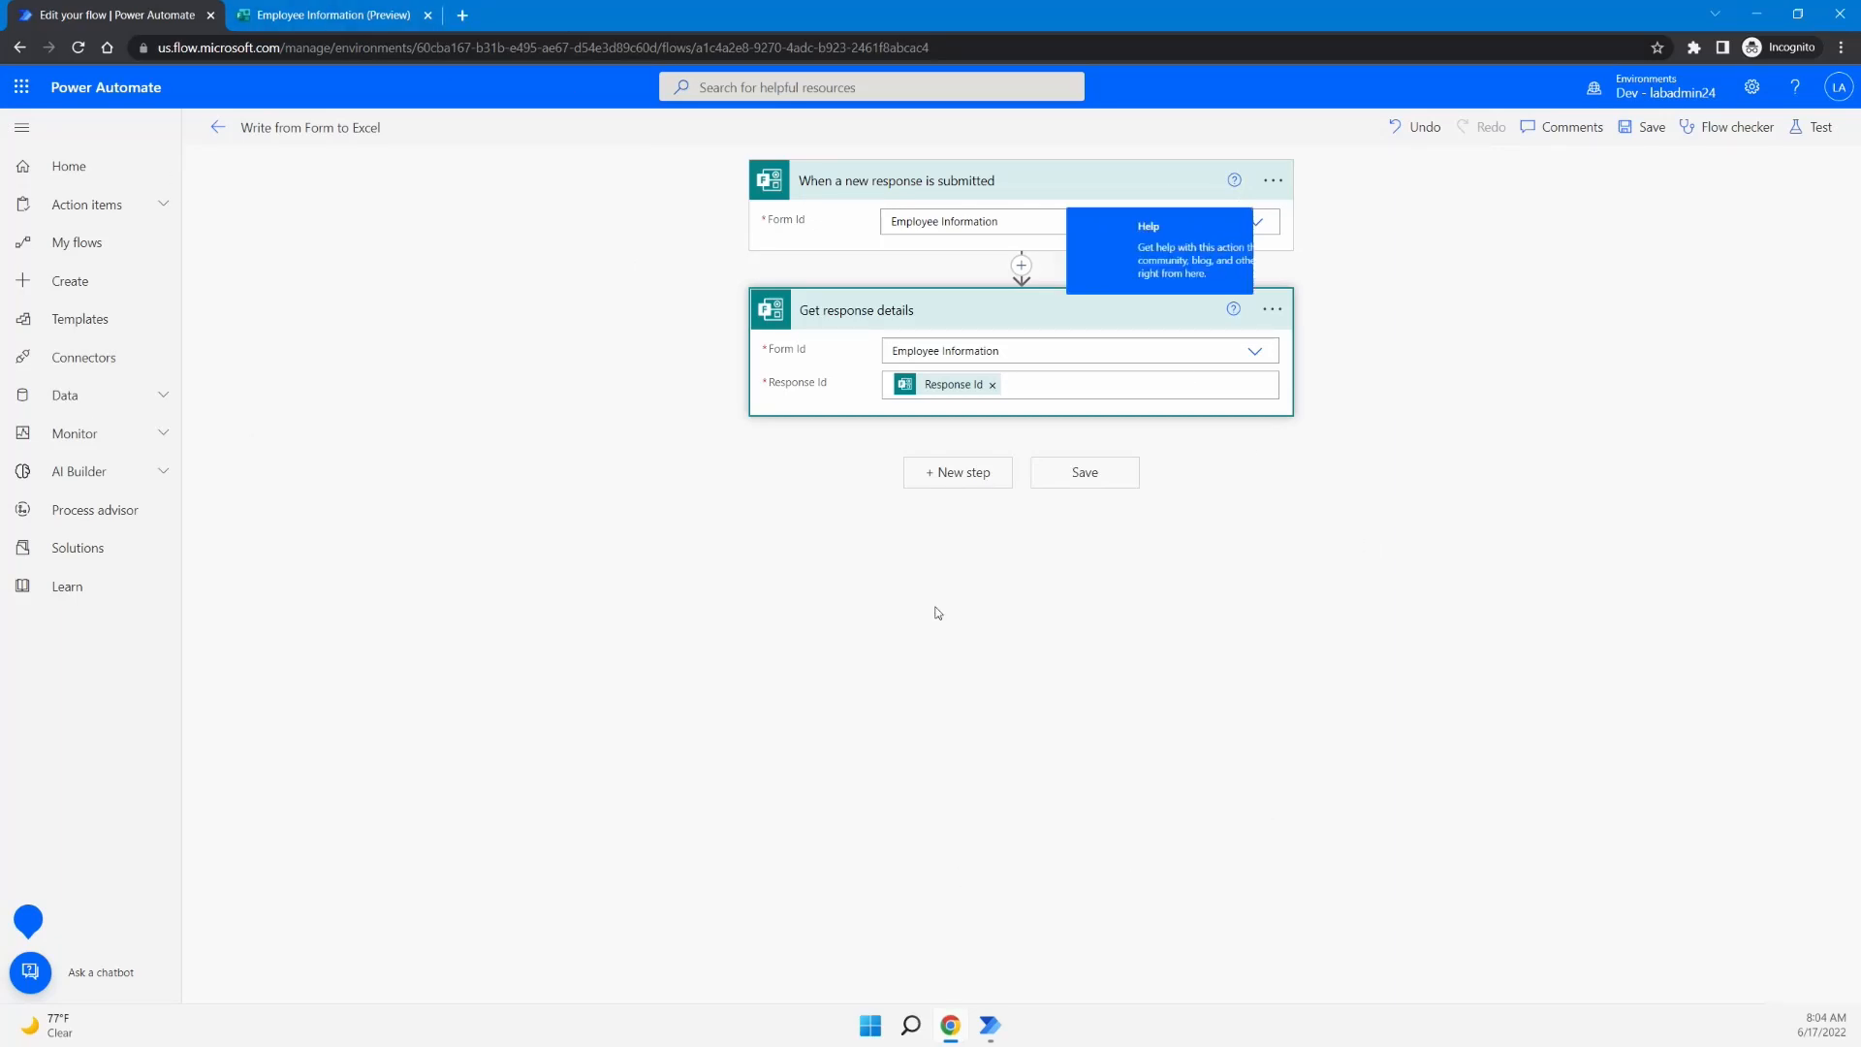
click(1235, 228)
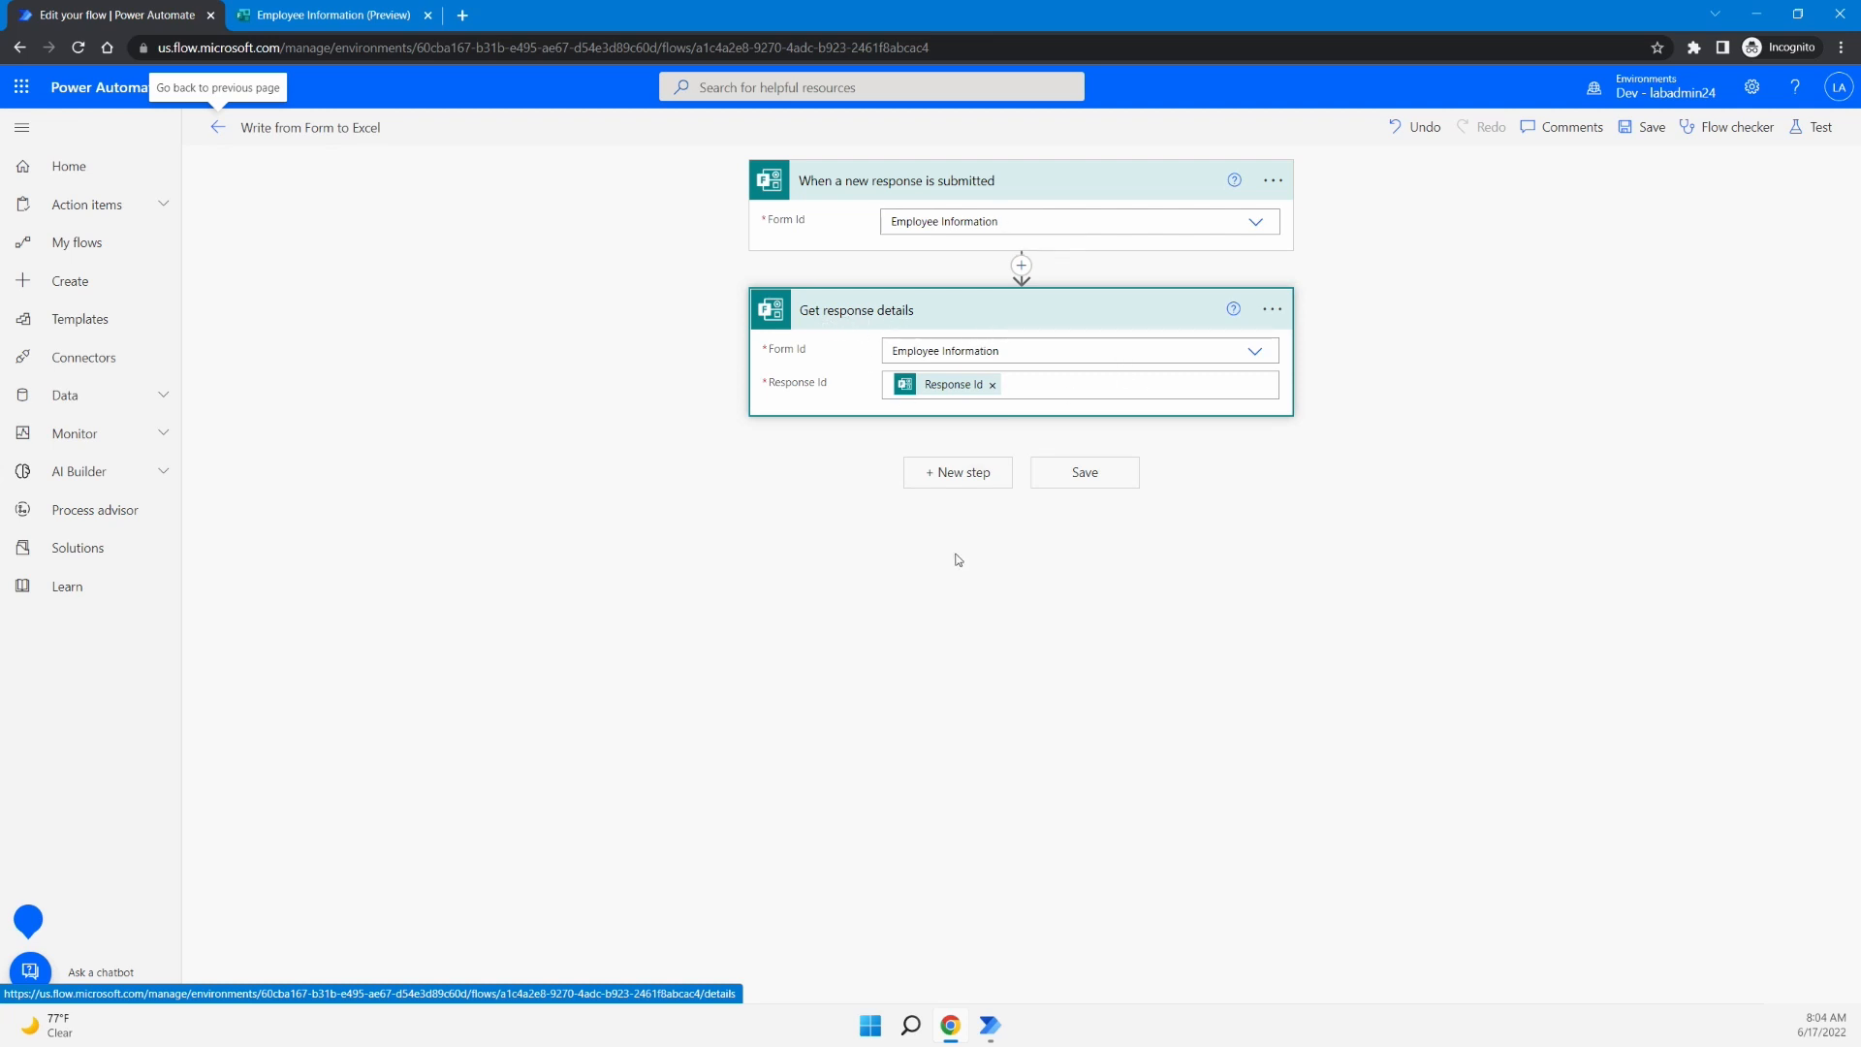
- Add a 'Run a flow built with Power Automate for desktop' step running Write from Form to Excel
click(988, 474)
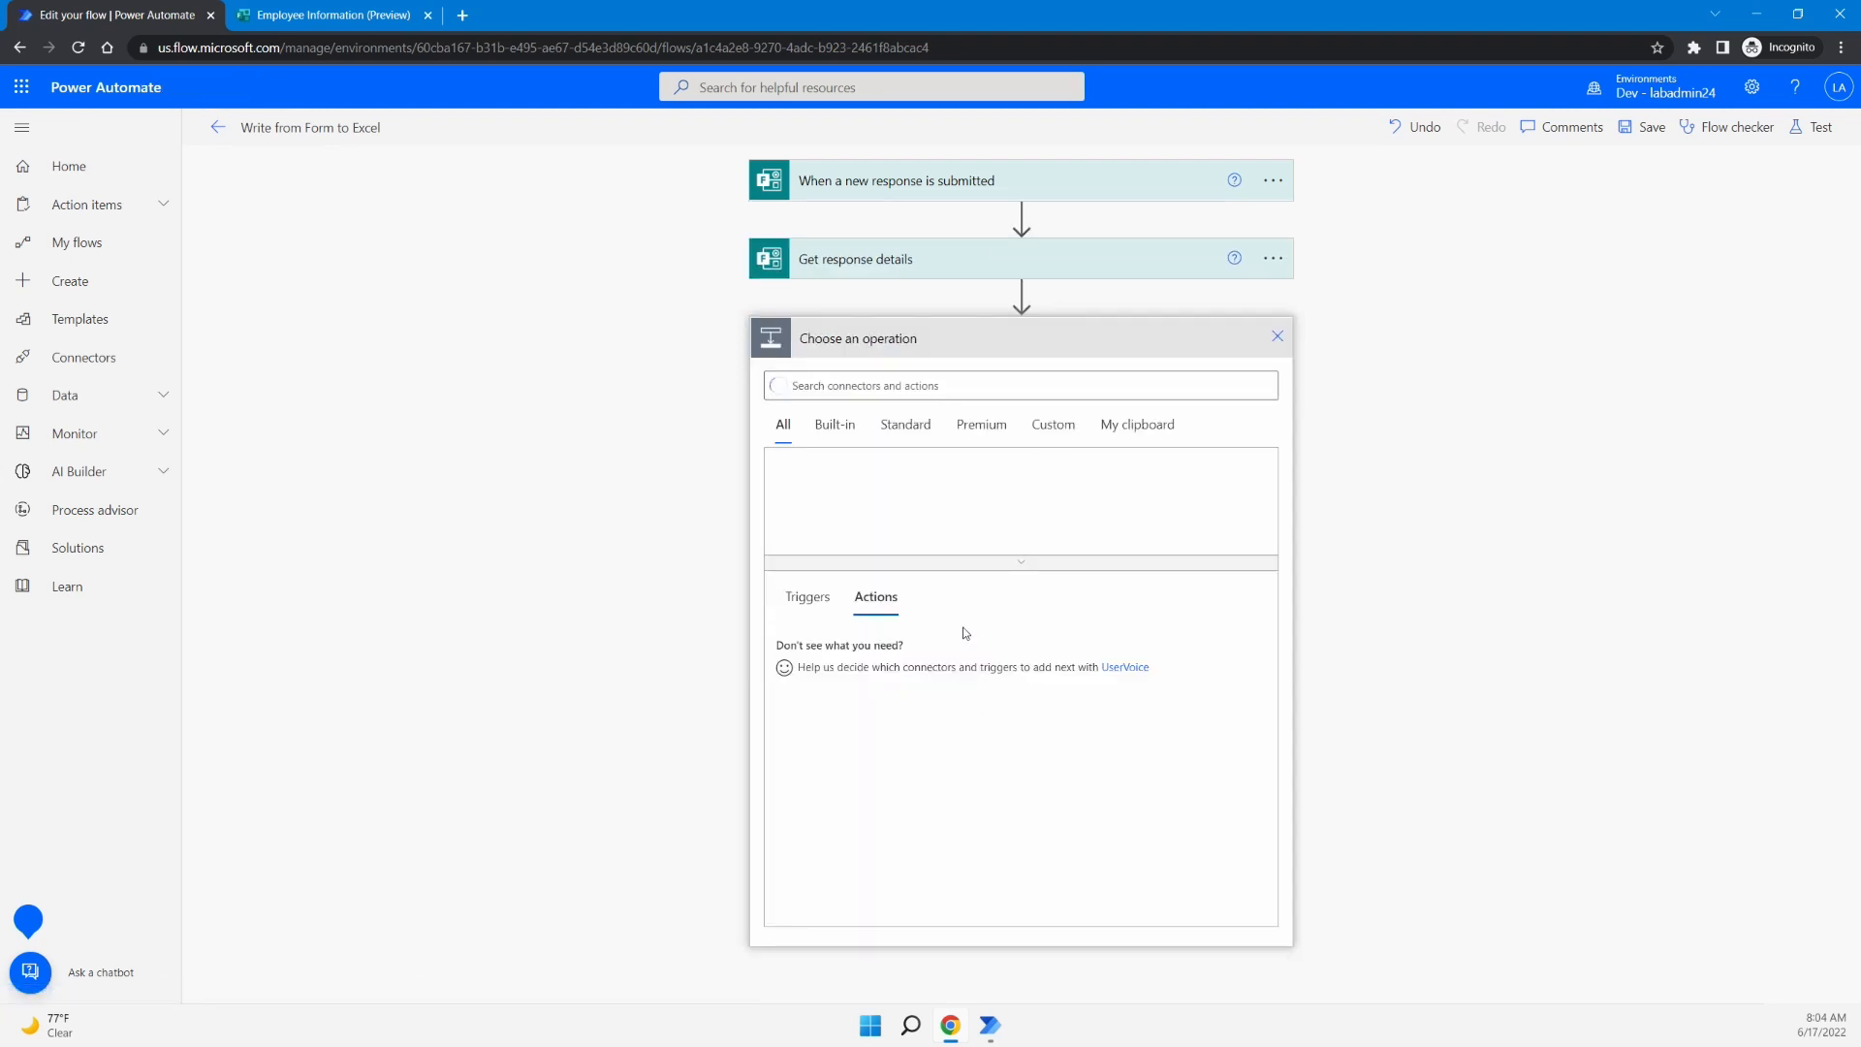
click(956, 501)
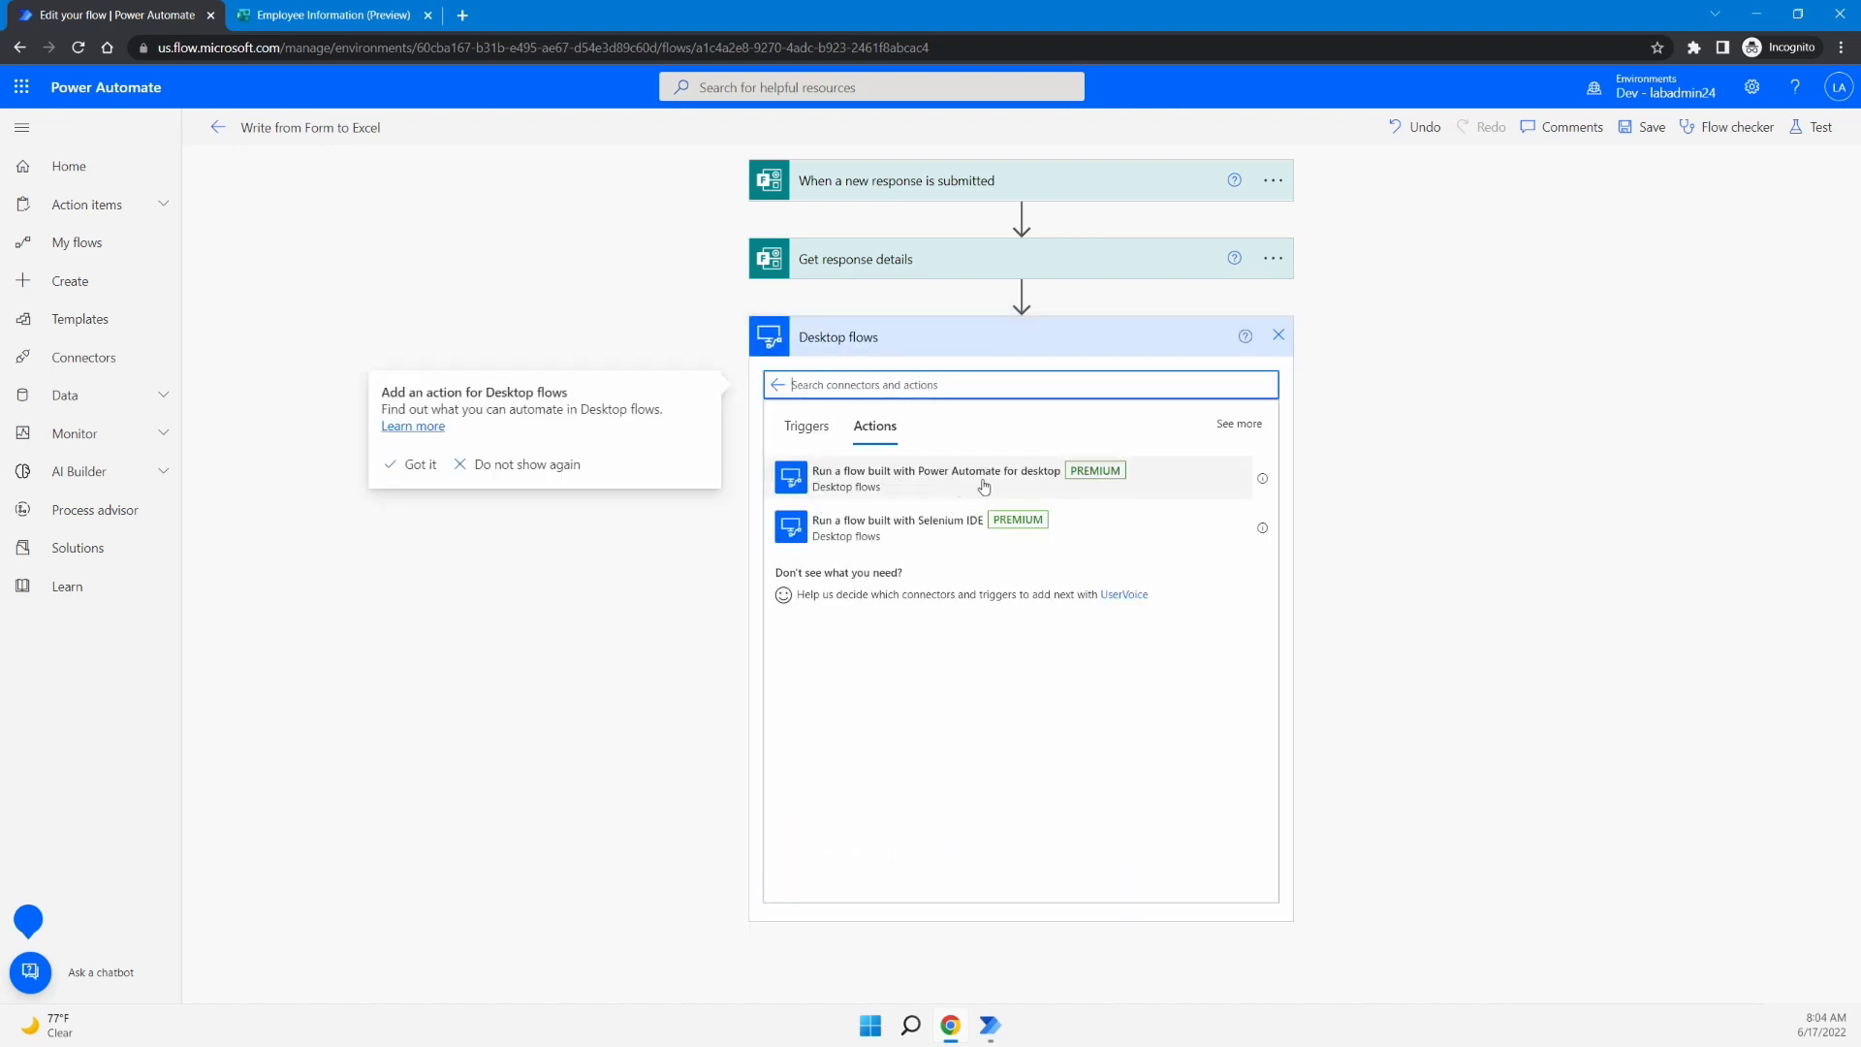
click(1019, 490)
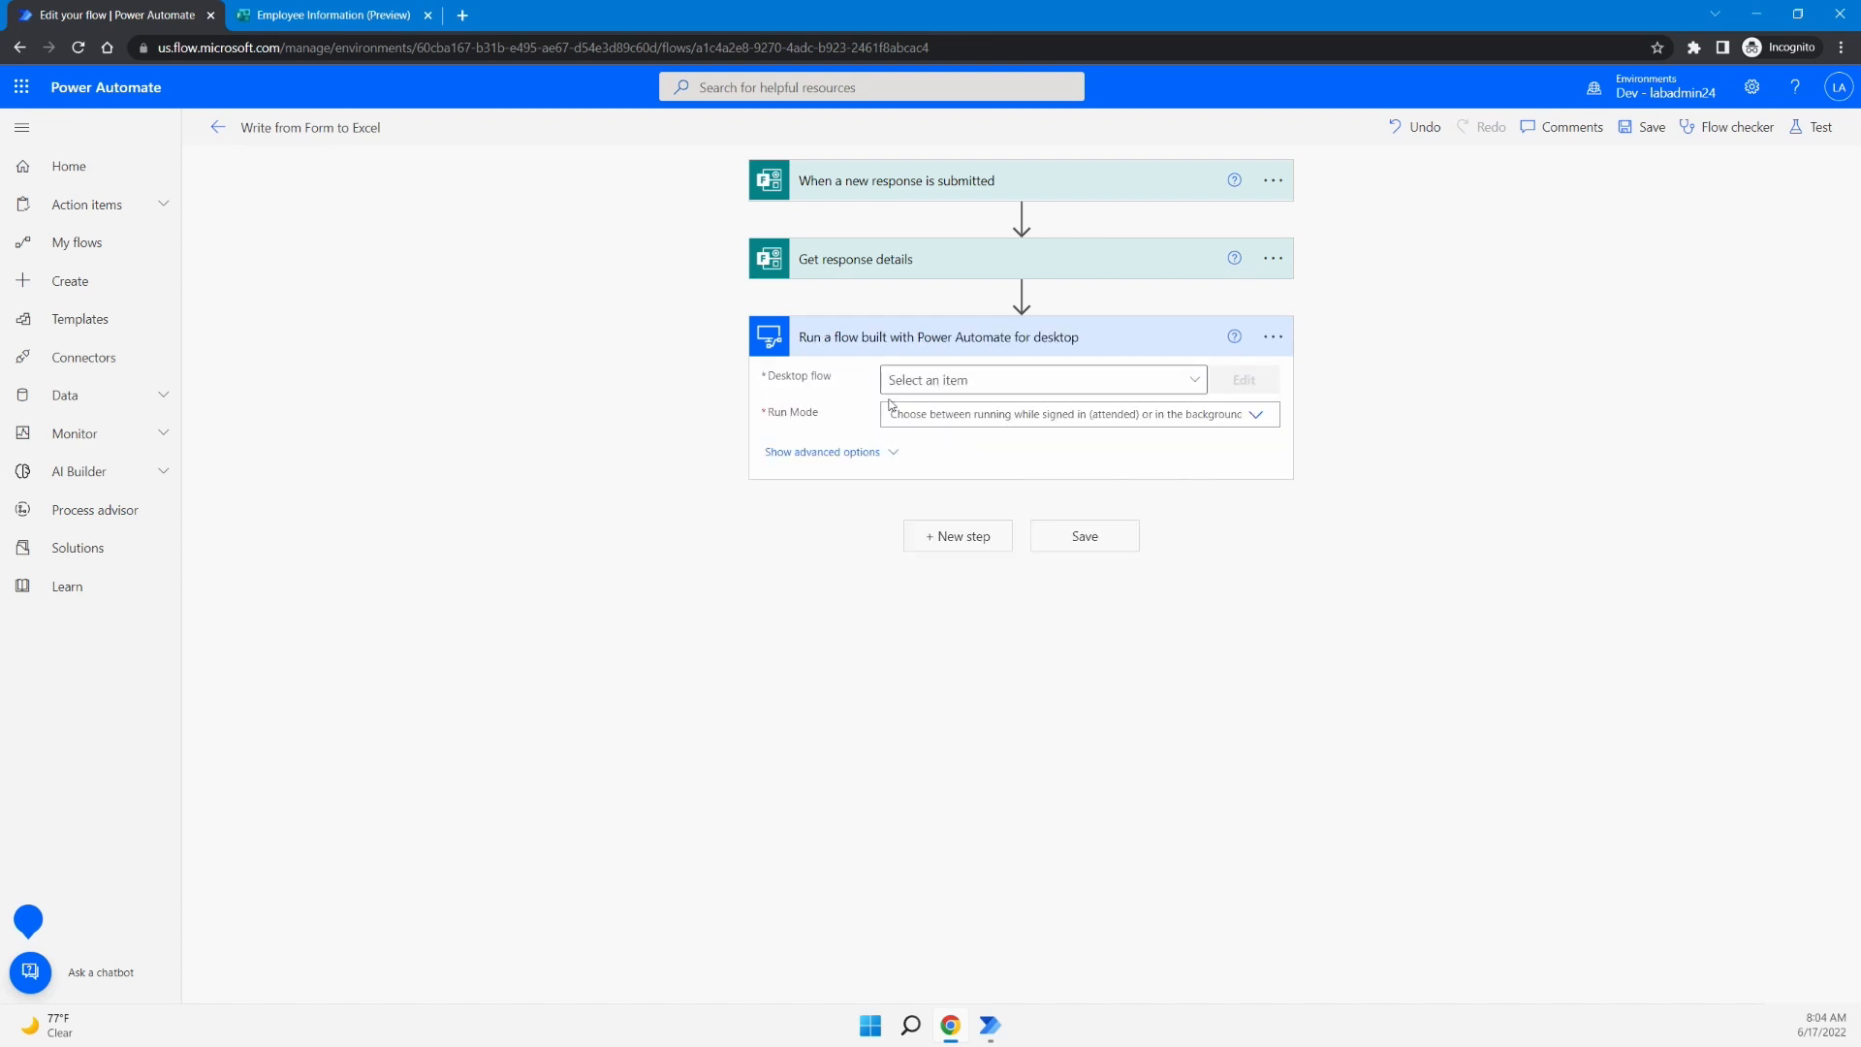
click(1106, 388)
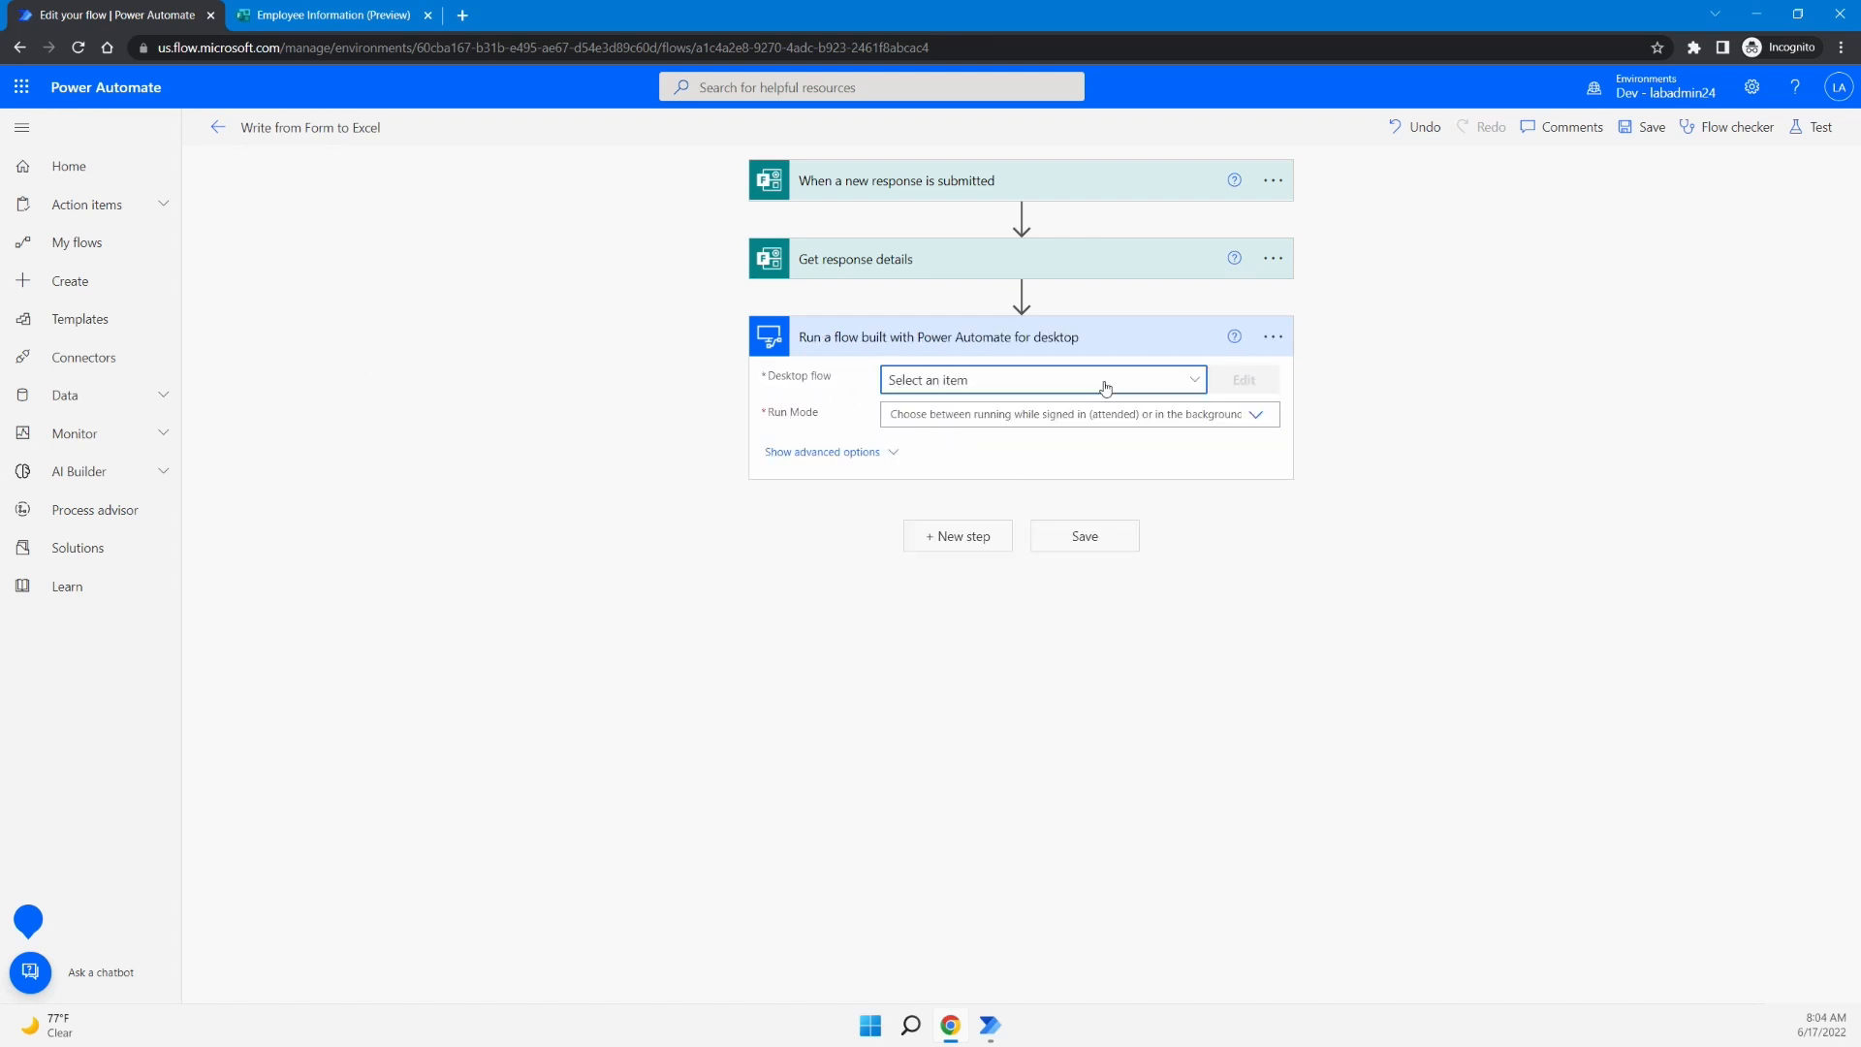
click(981, 507)
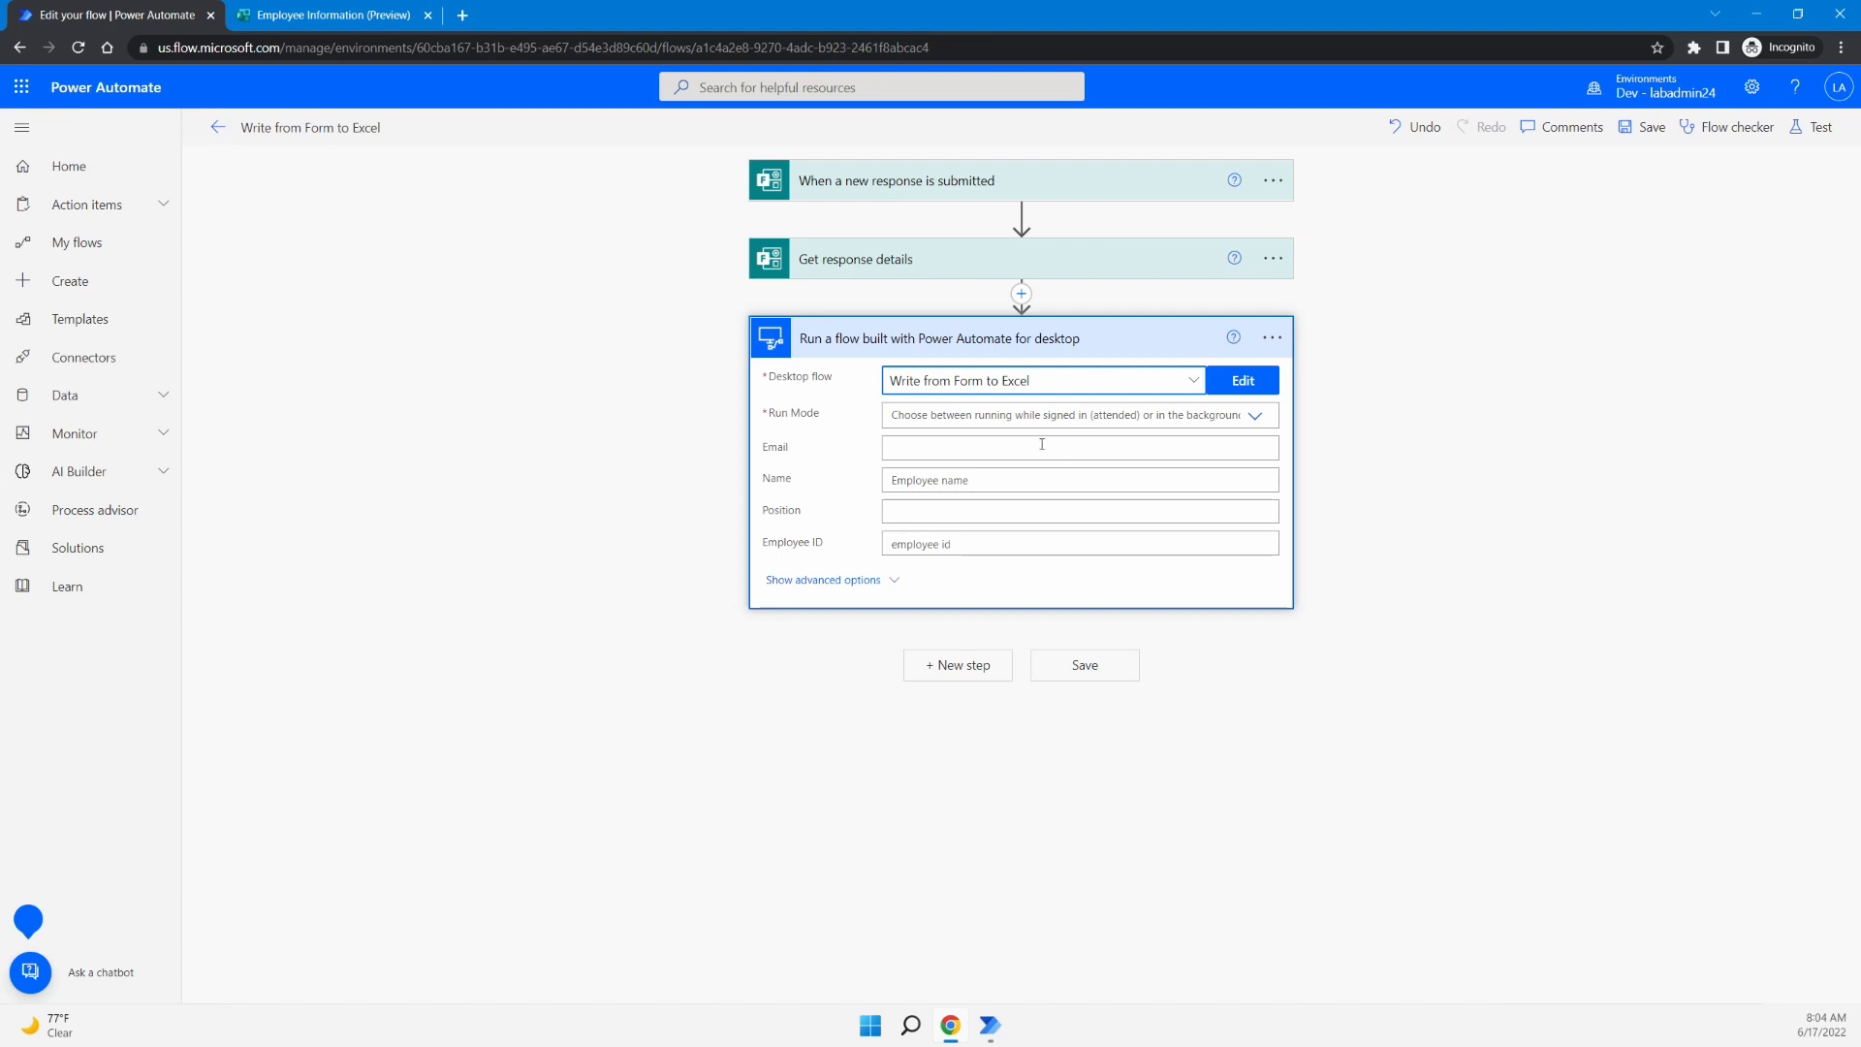
click(1254, 415)
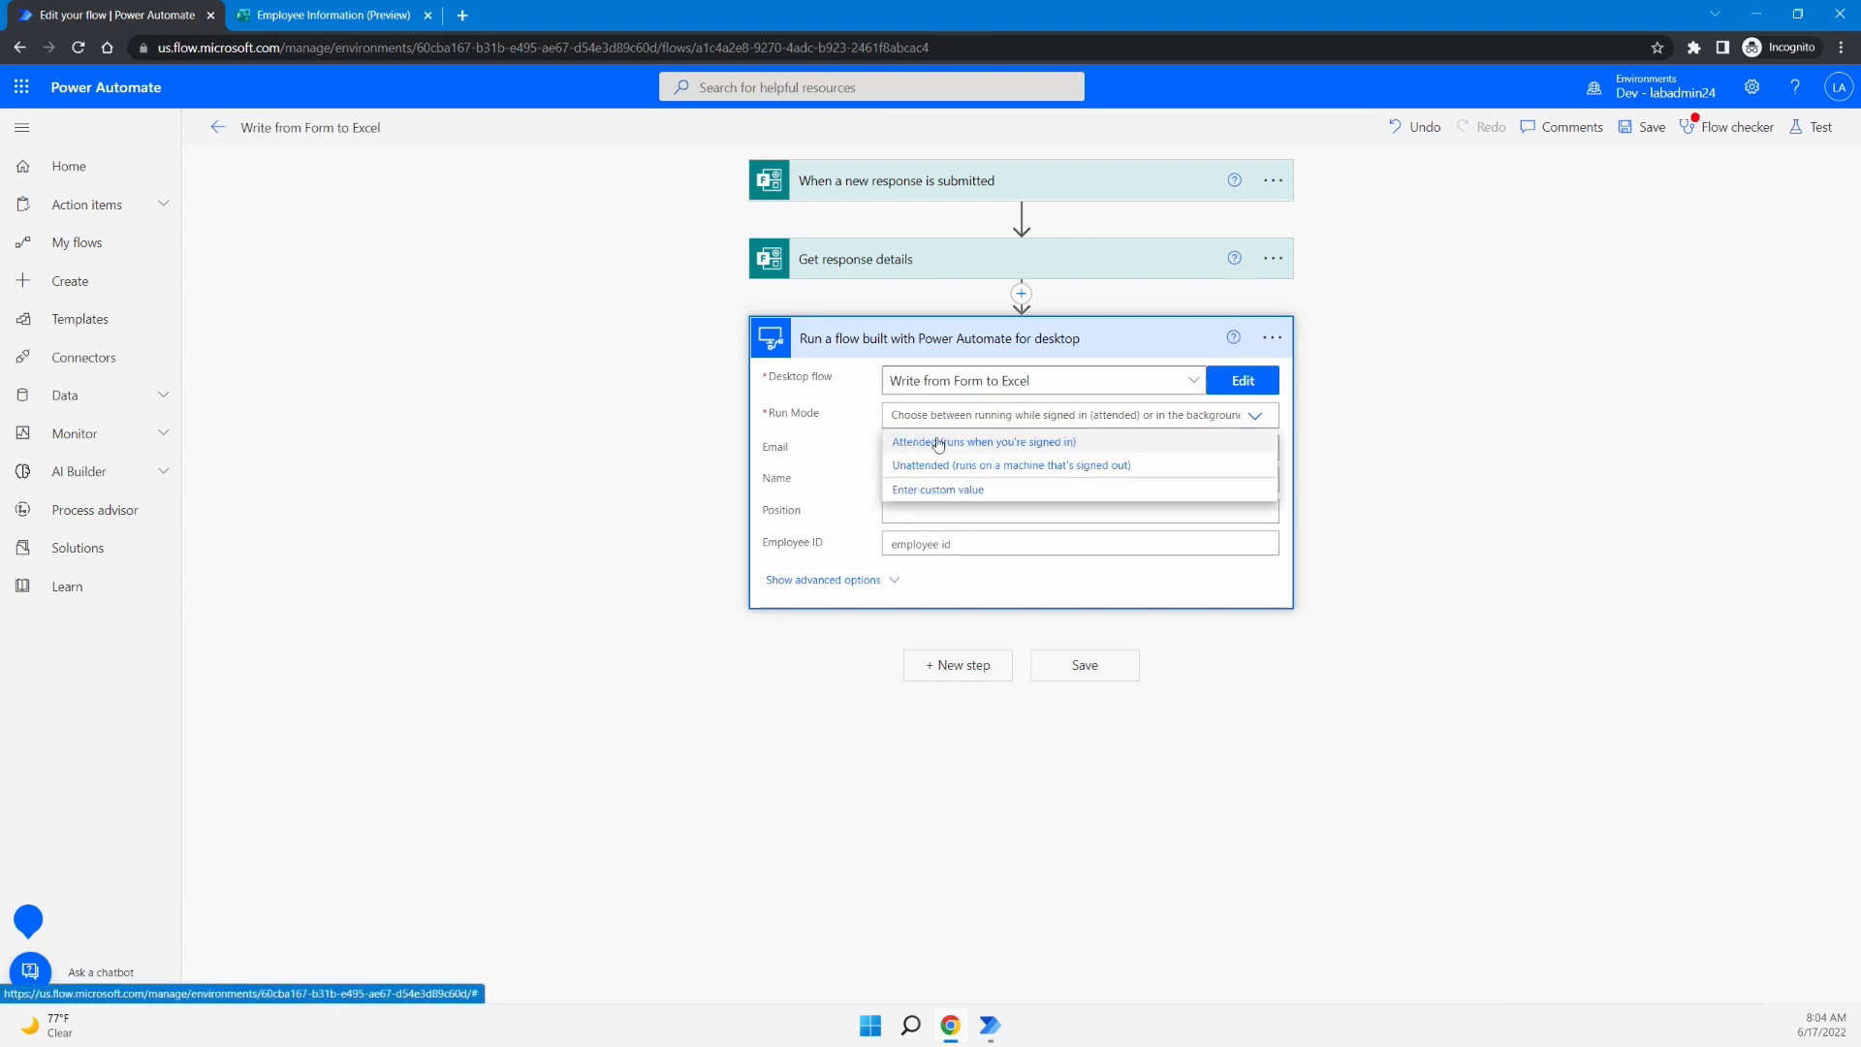
- Set the desktop flow step's run mode to 'Attended (runs when you're signed in)'
click(1109, 442)
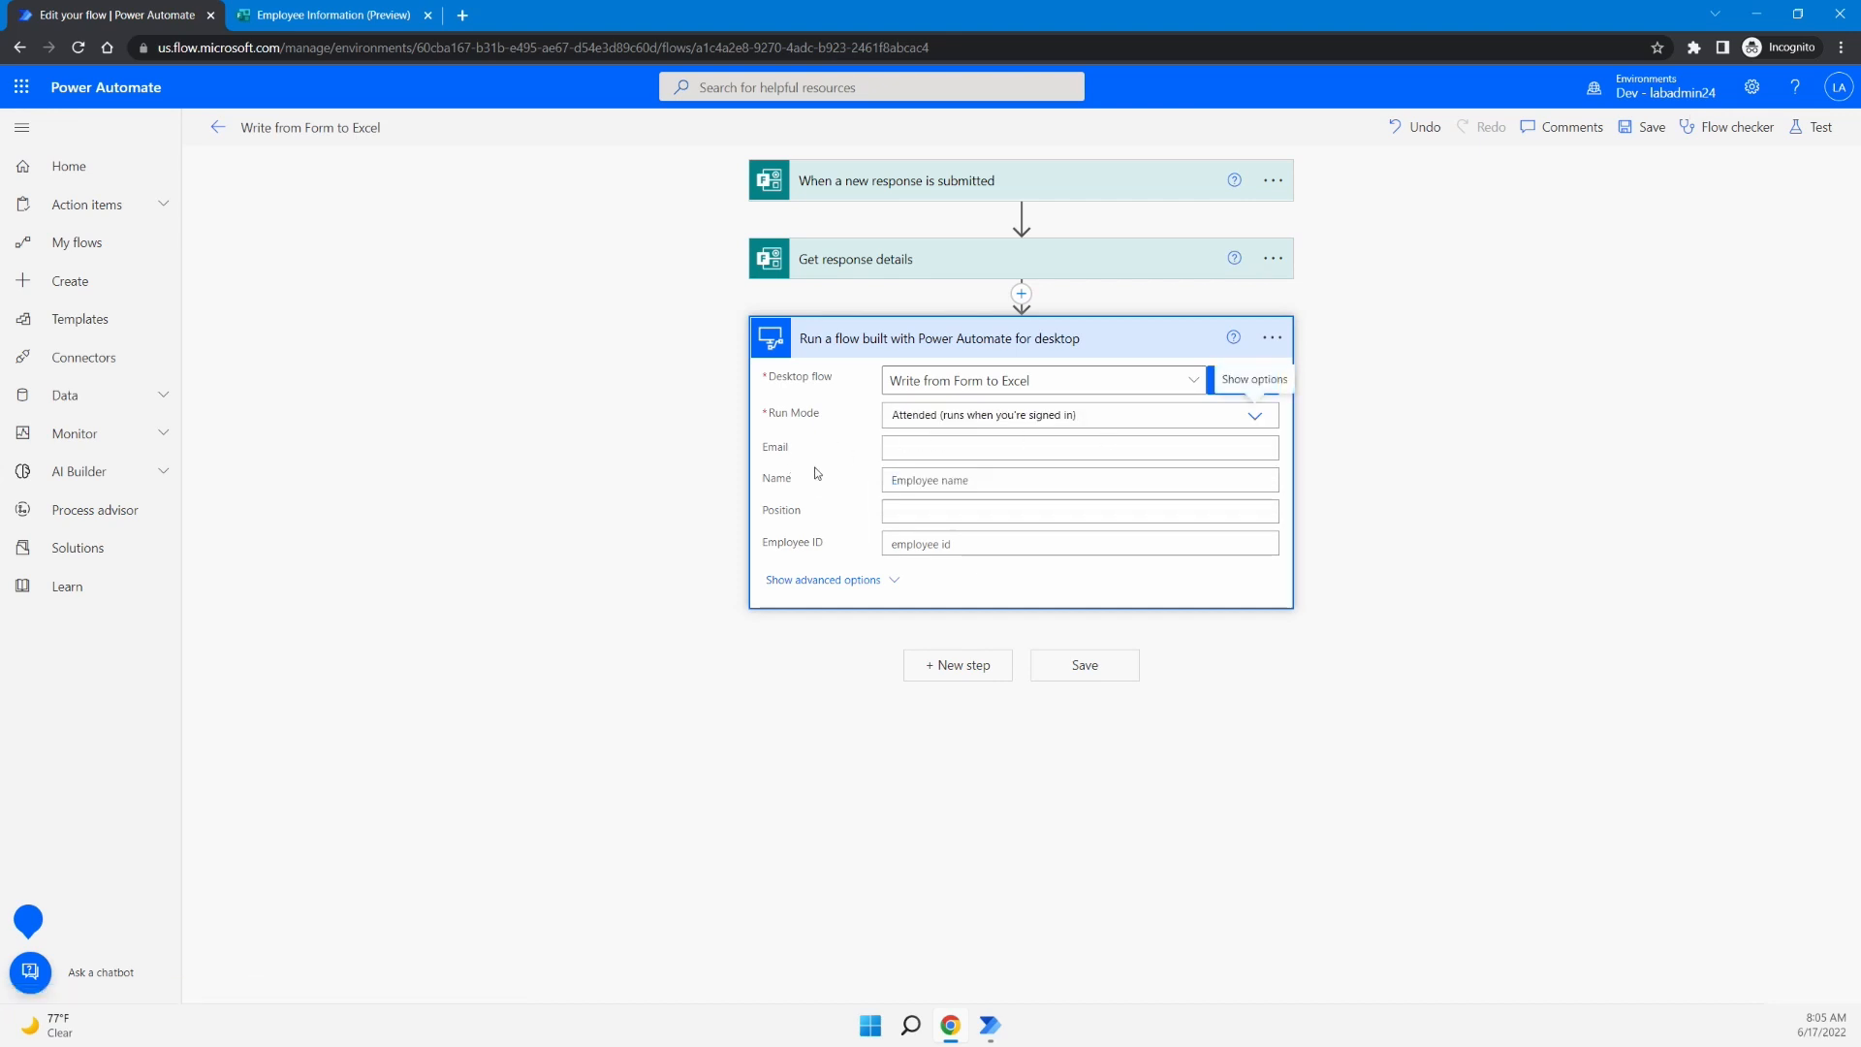
drag(756, 434, 848, 558)
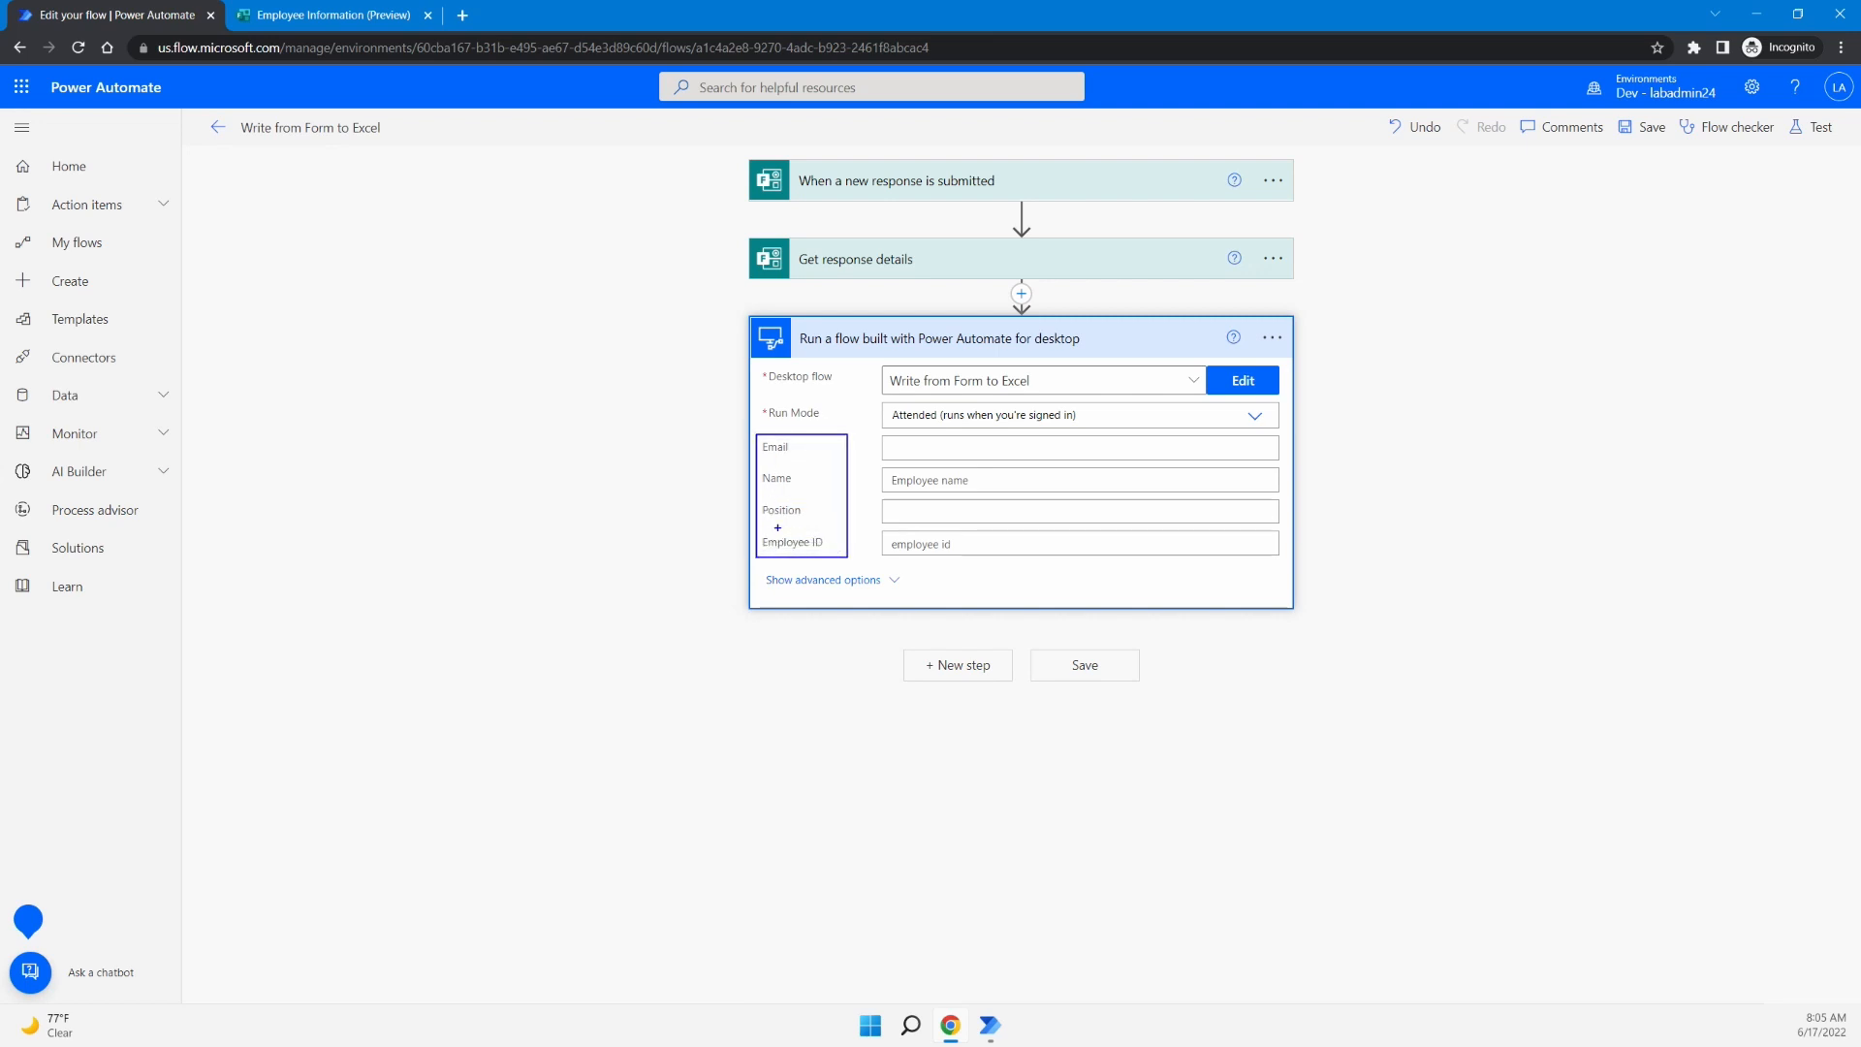
drag(753, 491, 655, 490)
text(tinpuit)
key(BackSpace)
key(BackSpace)
text(t)
key(Return)
text(variable)
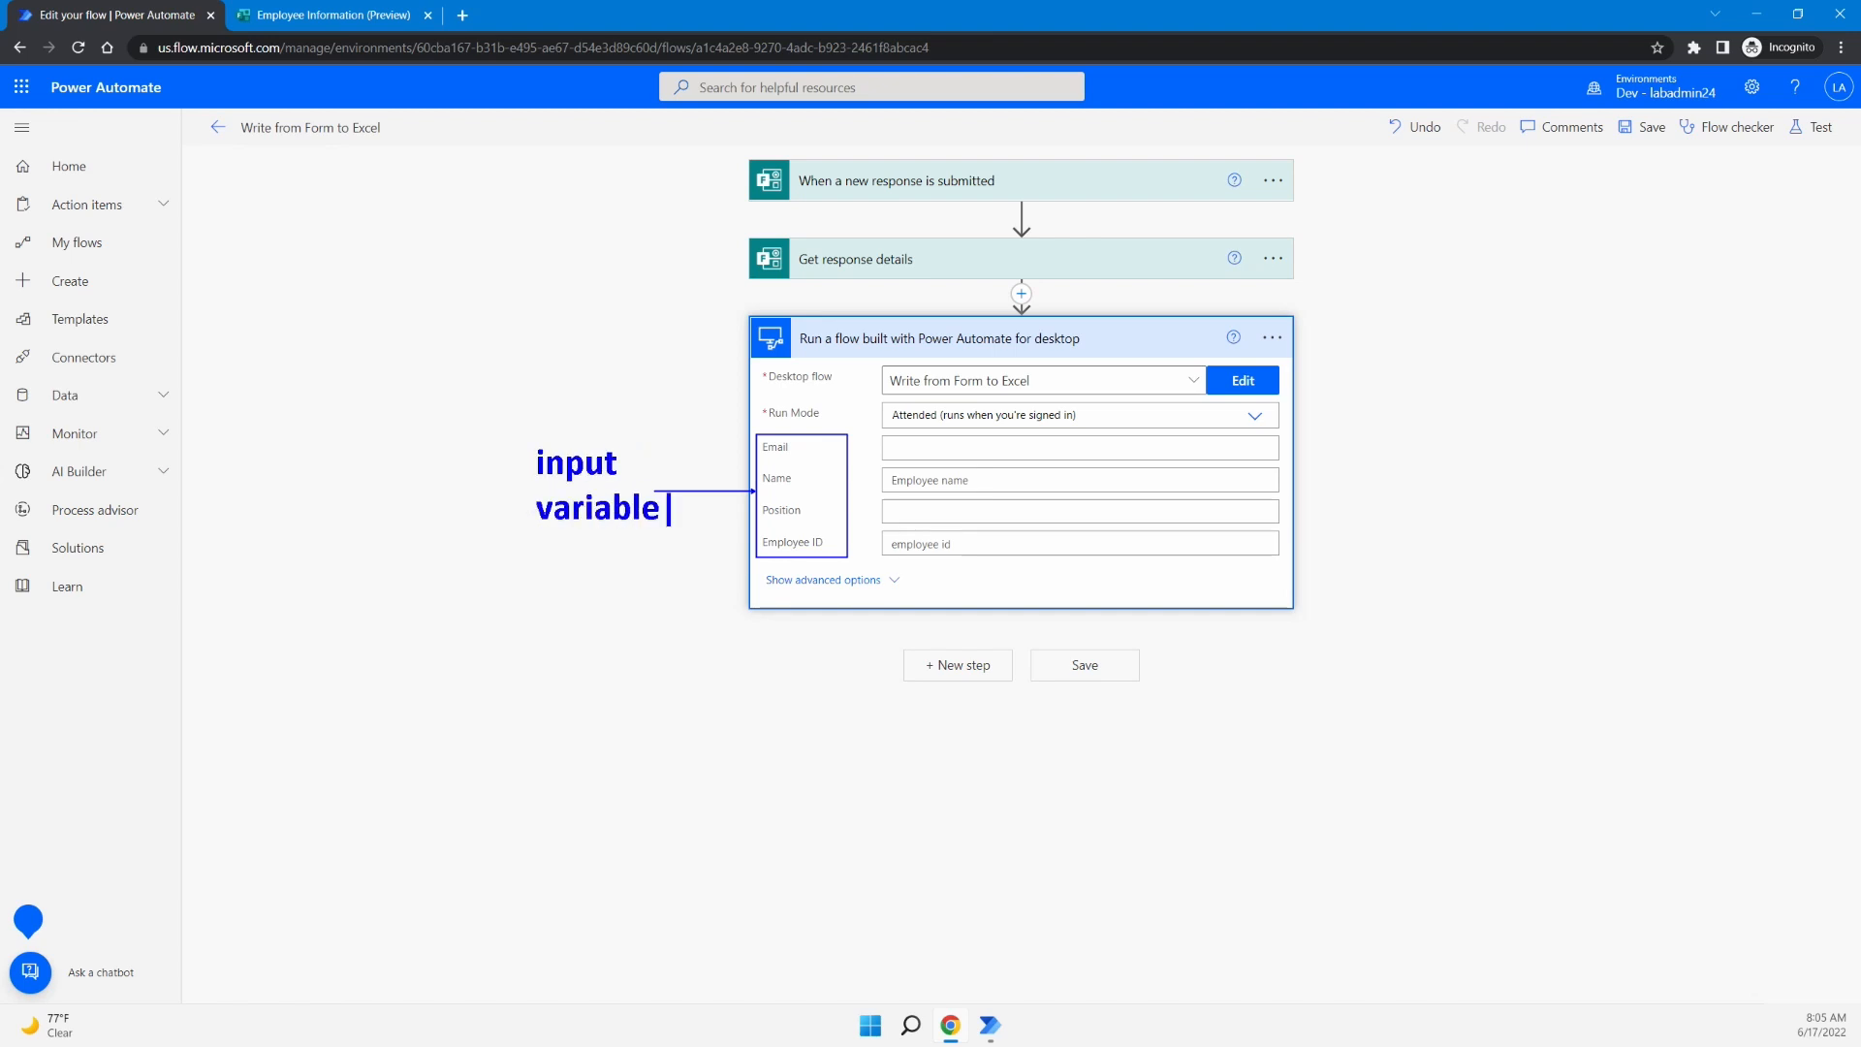
text(s)
key(Escape)
- Expand the Get response details step to view its outputs
drag(883, 445, 997, 454)
mouse_move(883, 471)
mouse_down()
mouse_move(973, 490)
mouse_move(989, 554)
mouse_up()
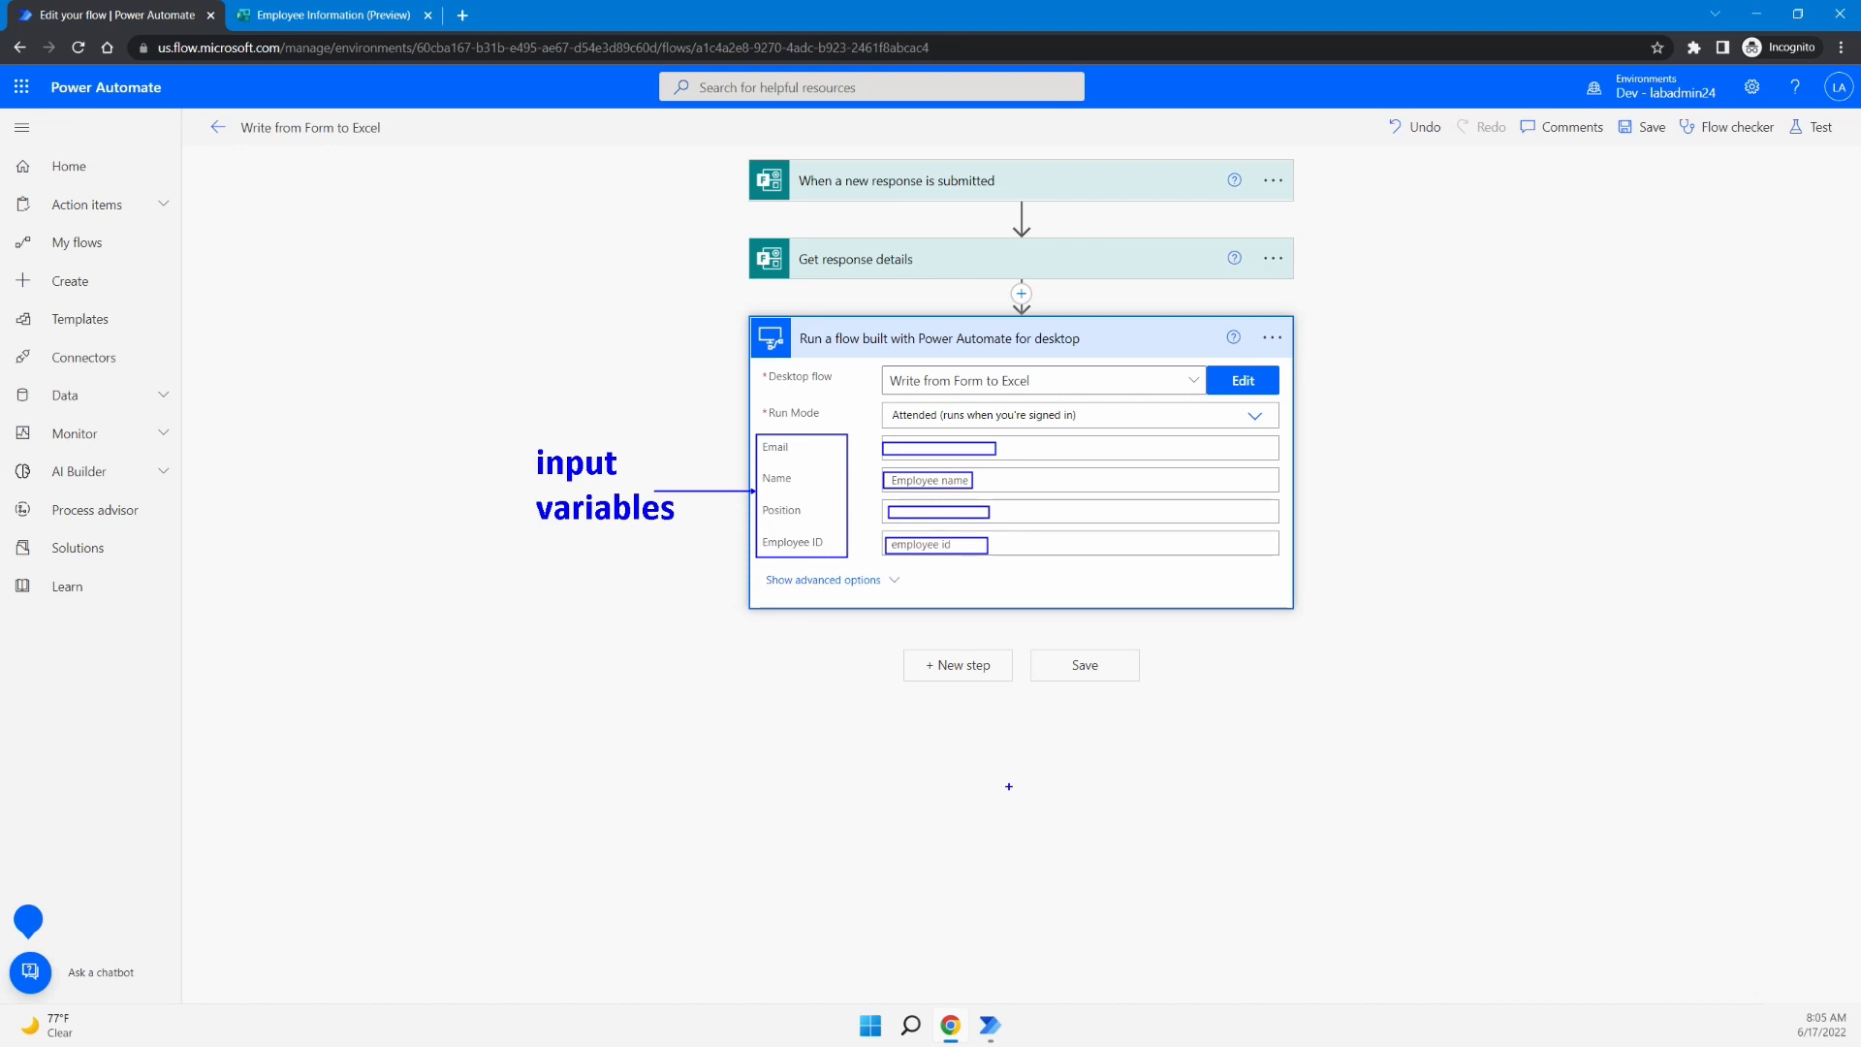
key(Escape)
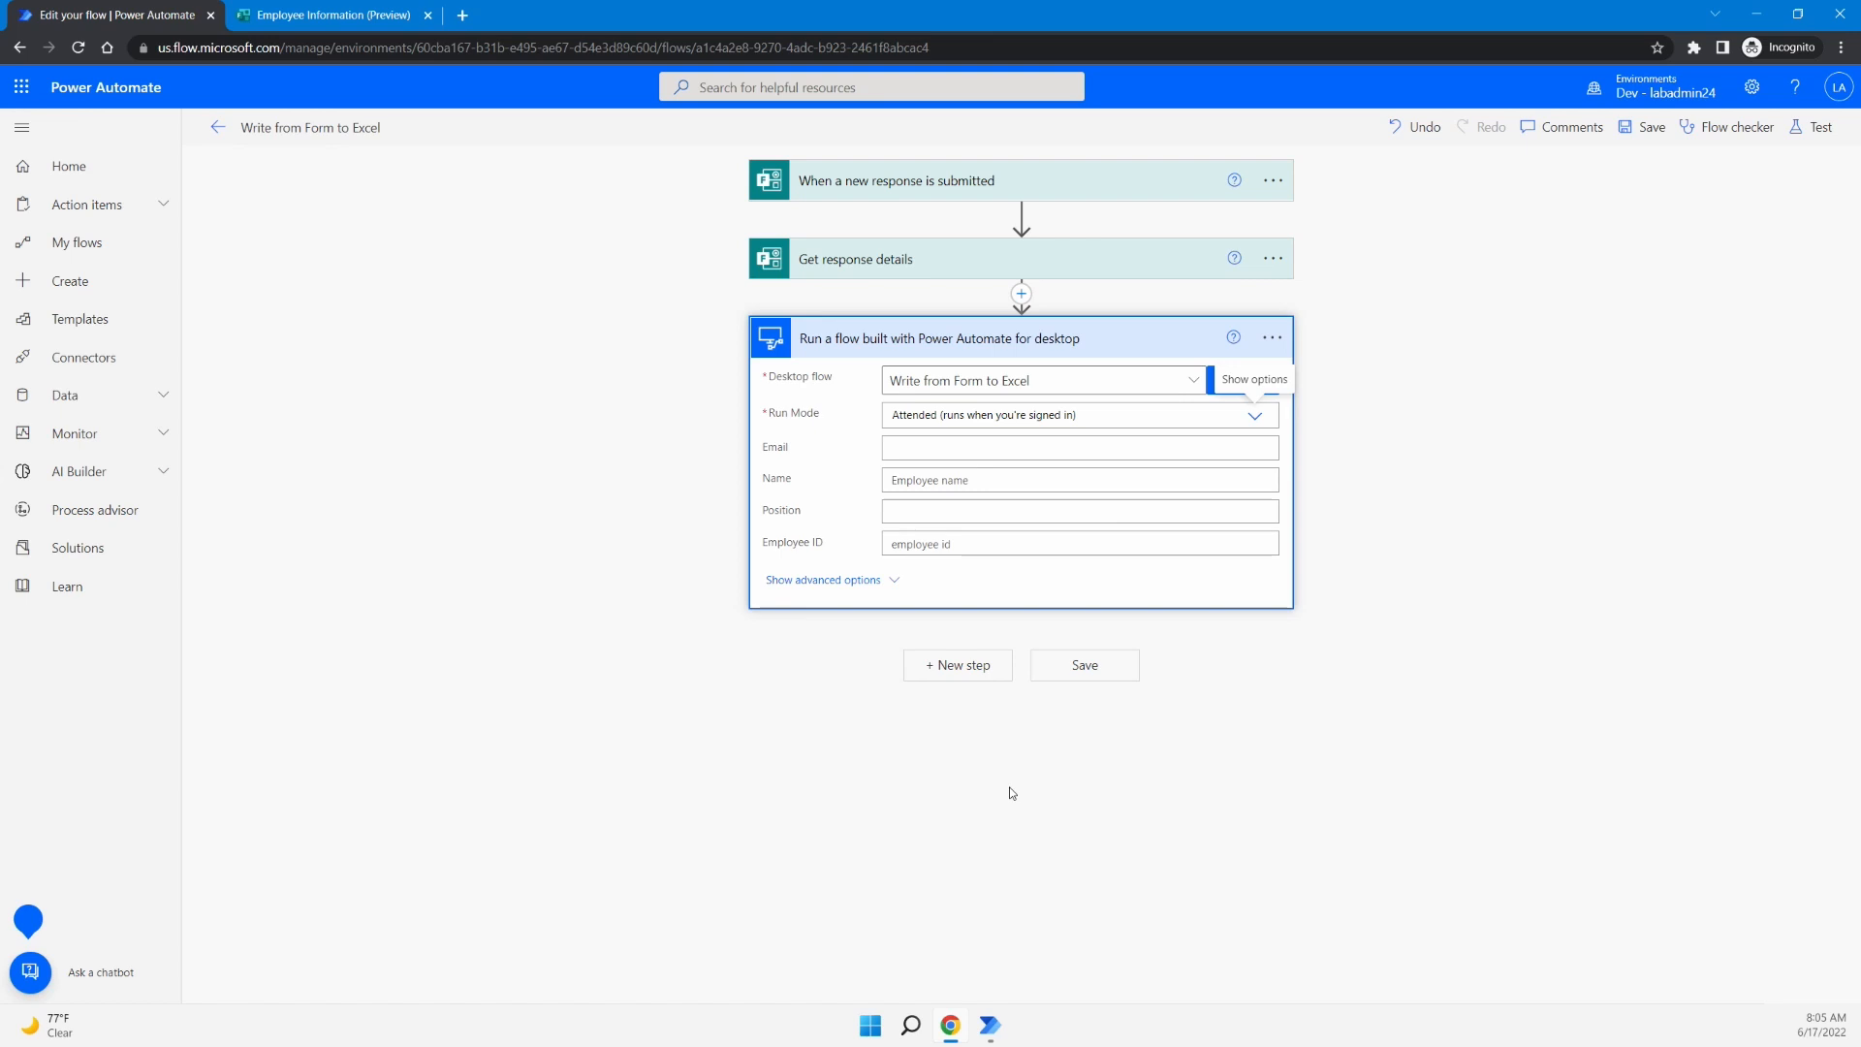
click(842, 281)
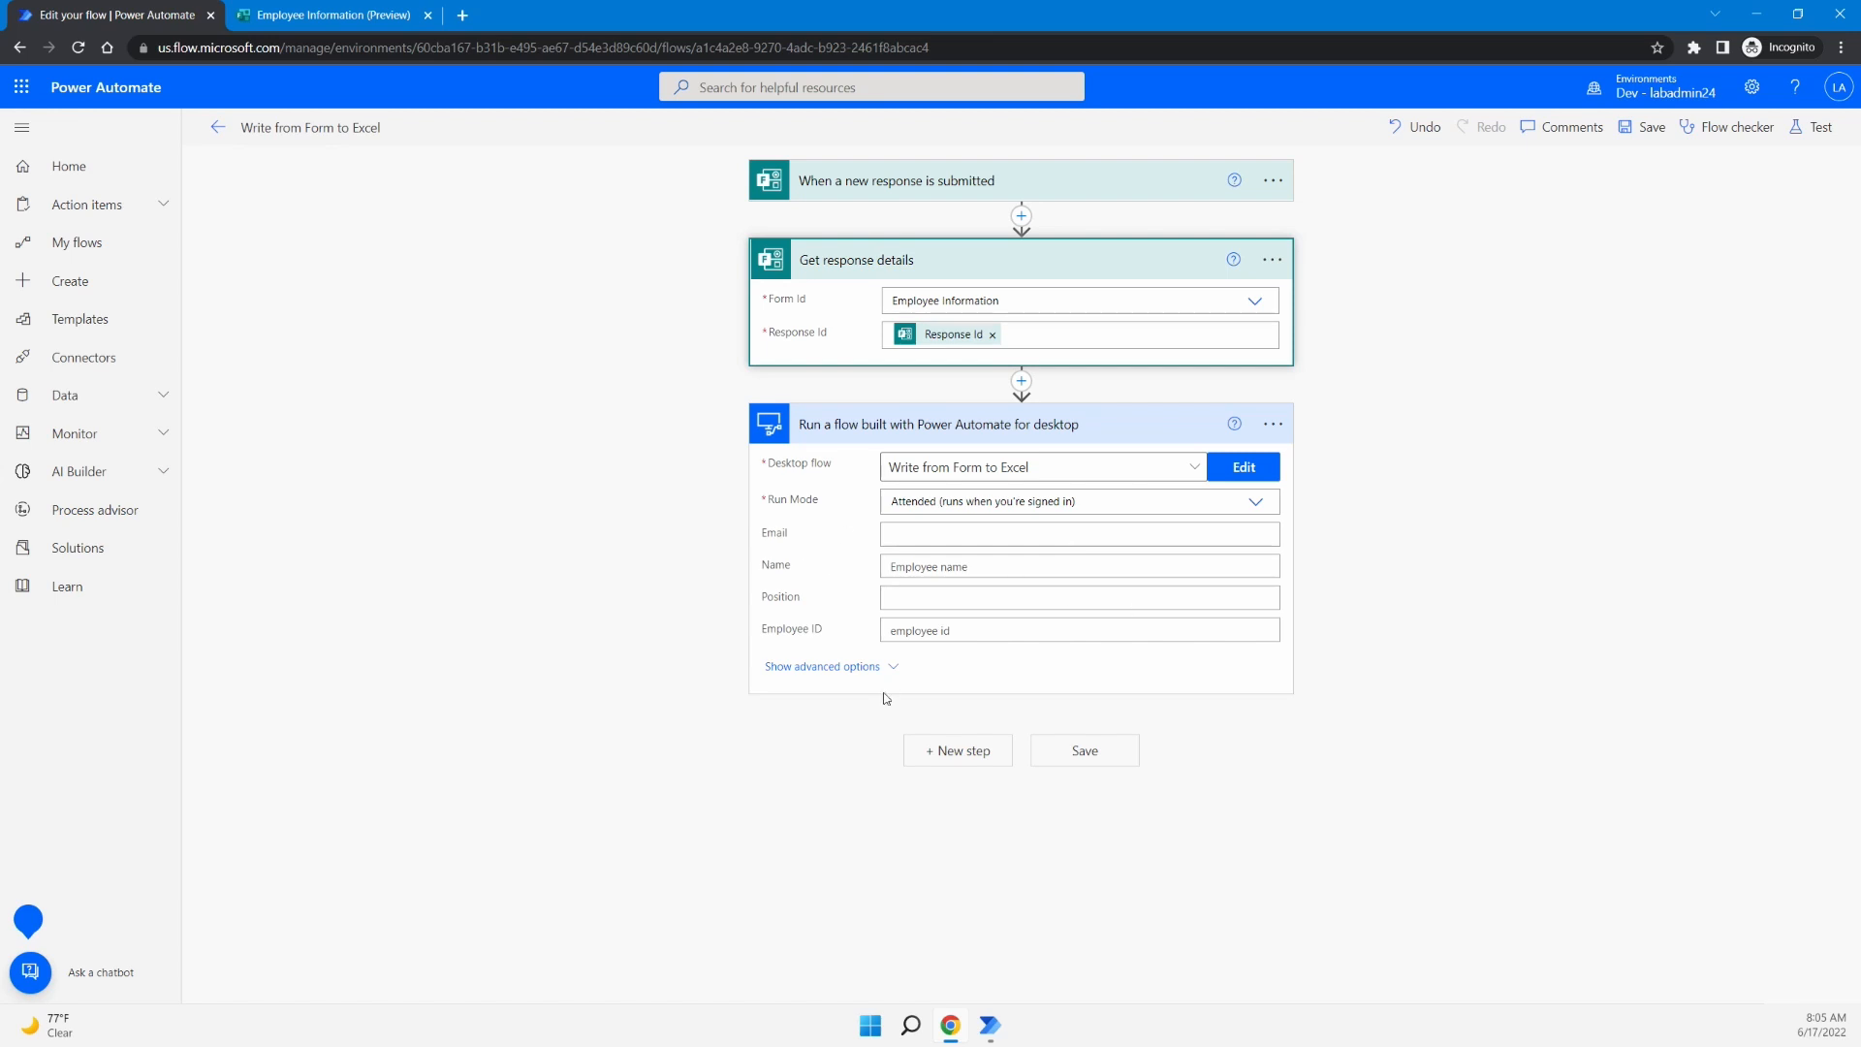
- Map the form's Email and Name answers into the desktop flow's Email and Name inputs
click(931, 534)
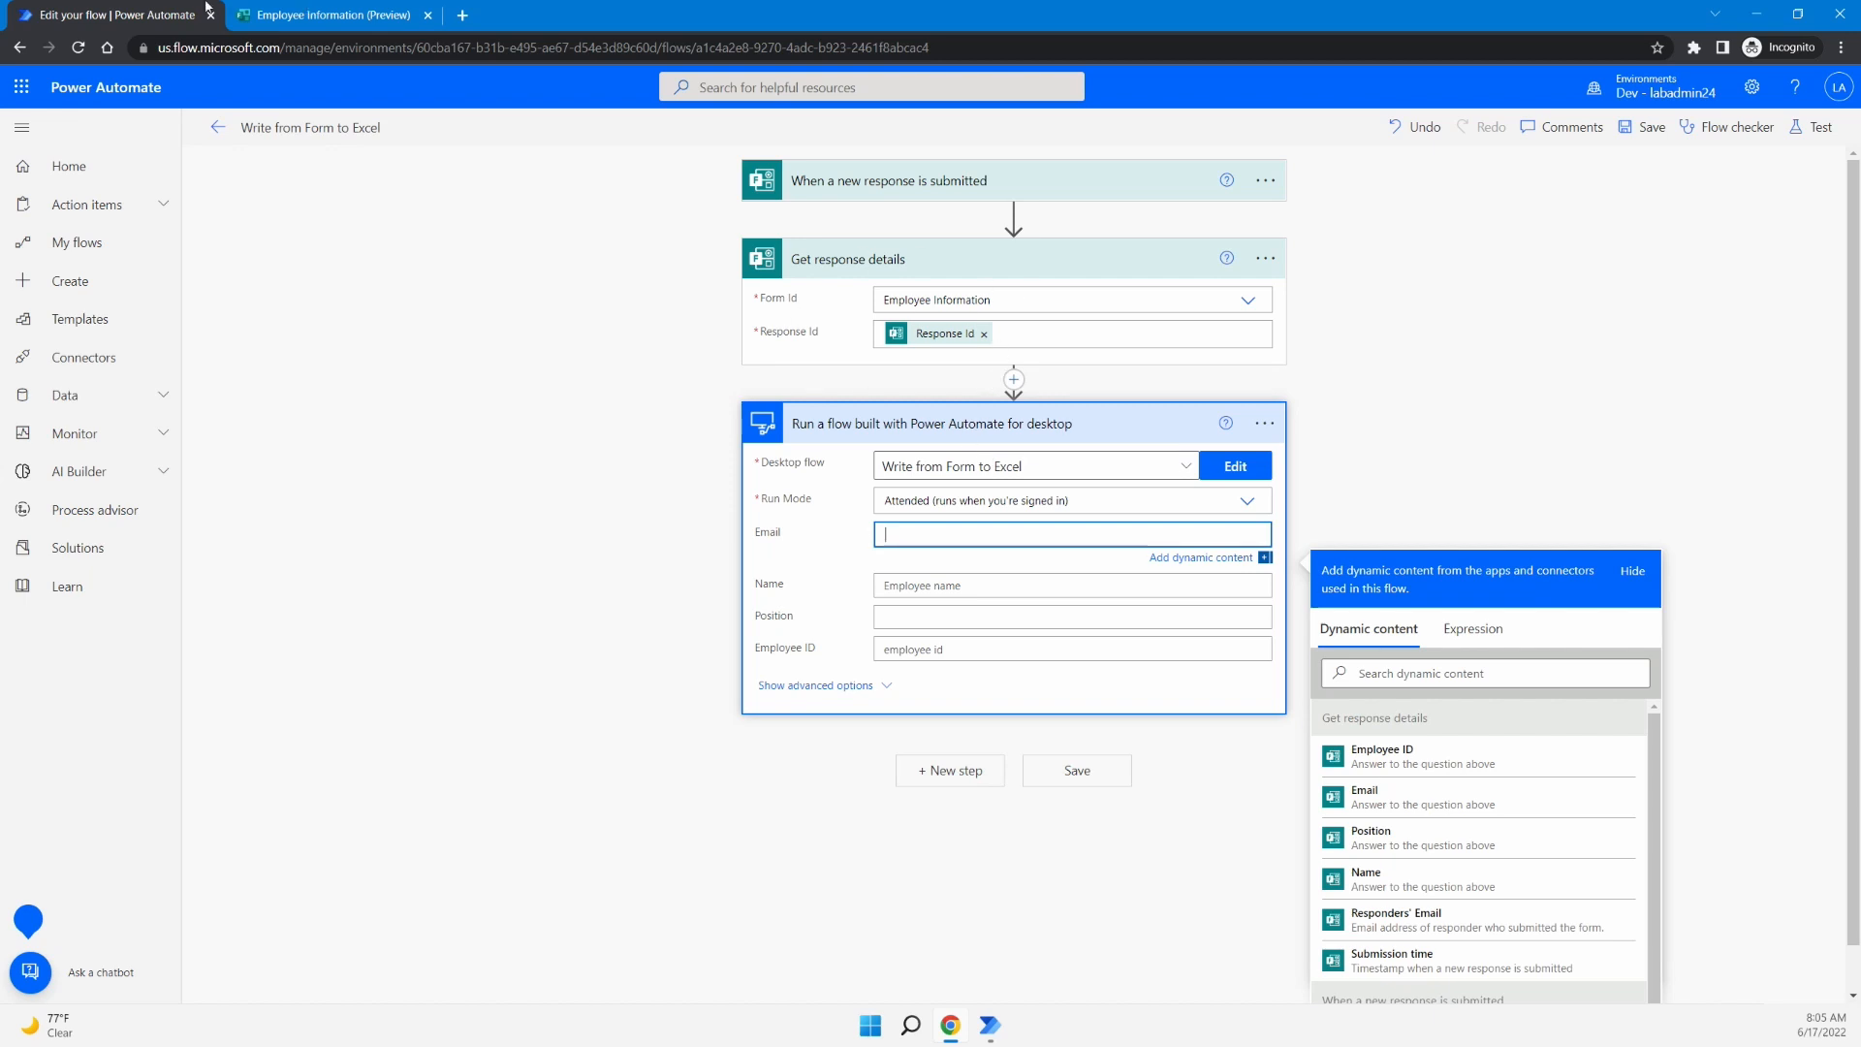
click(331, 10)
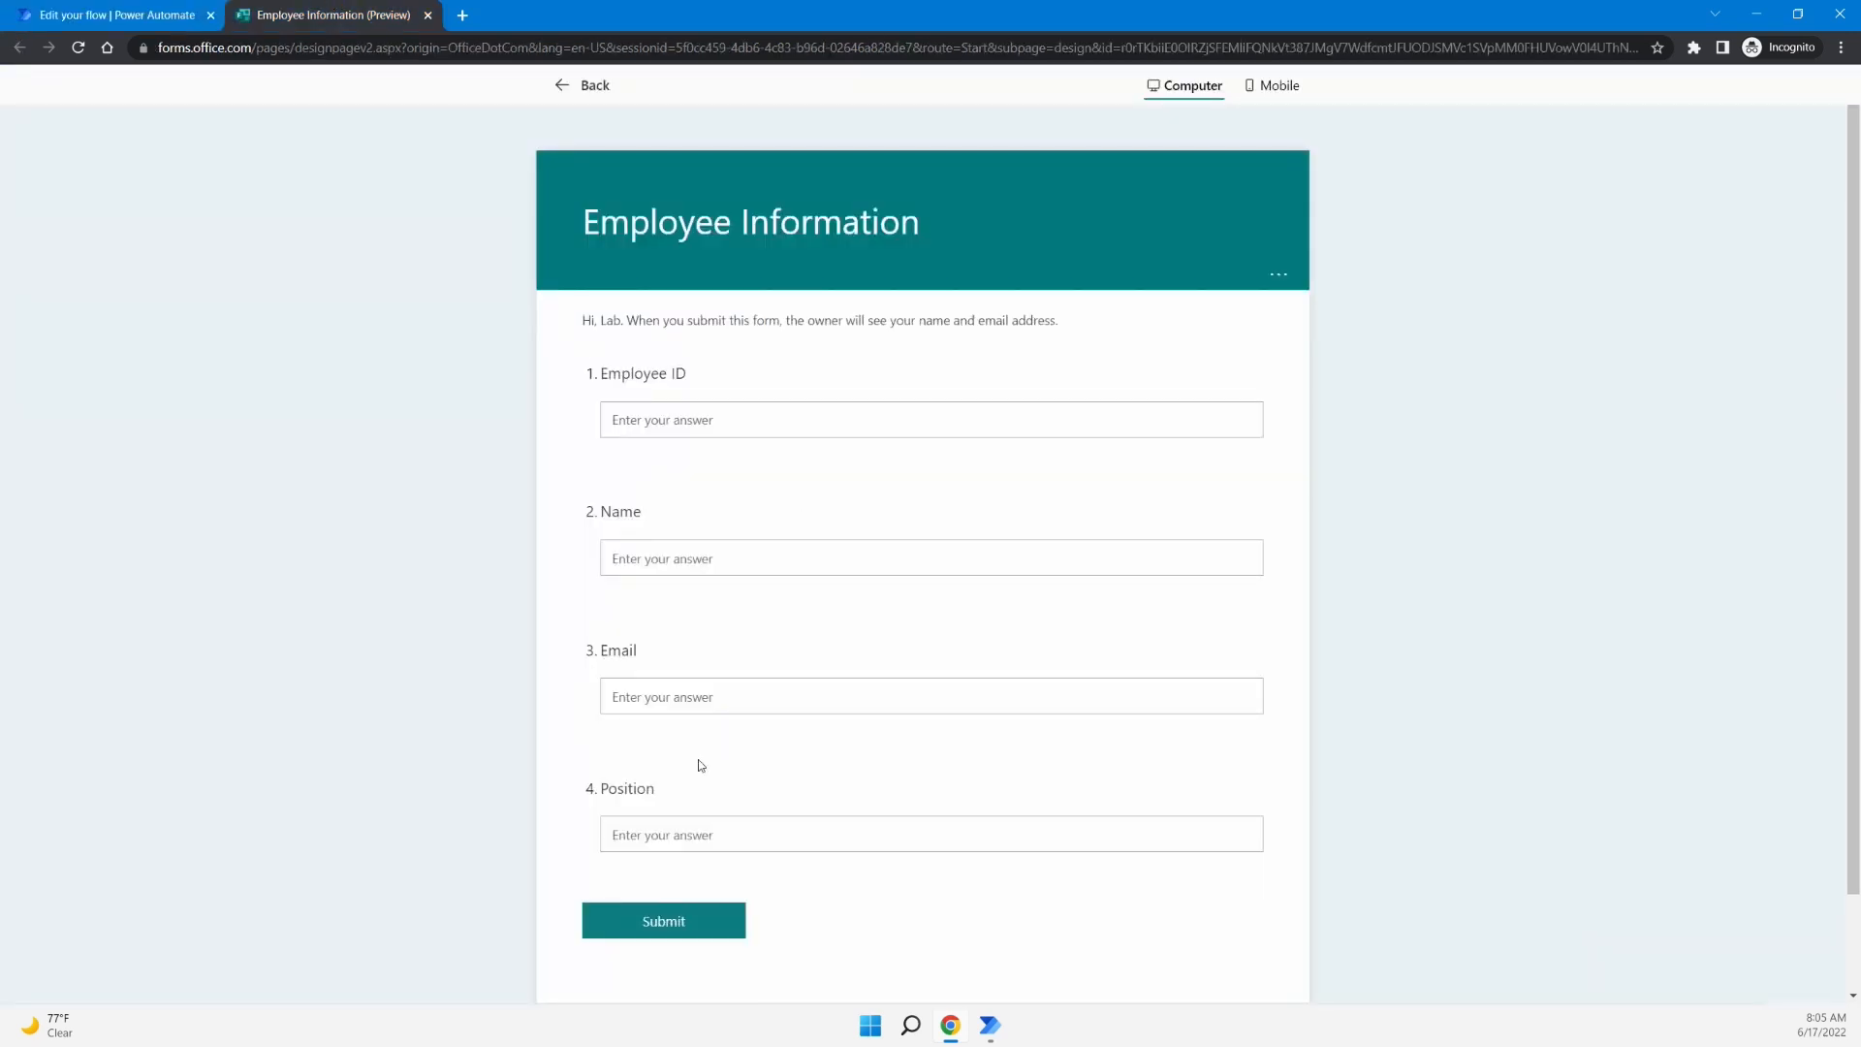
click(170, 15)
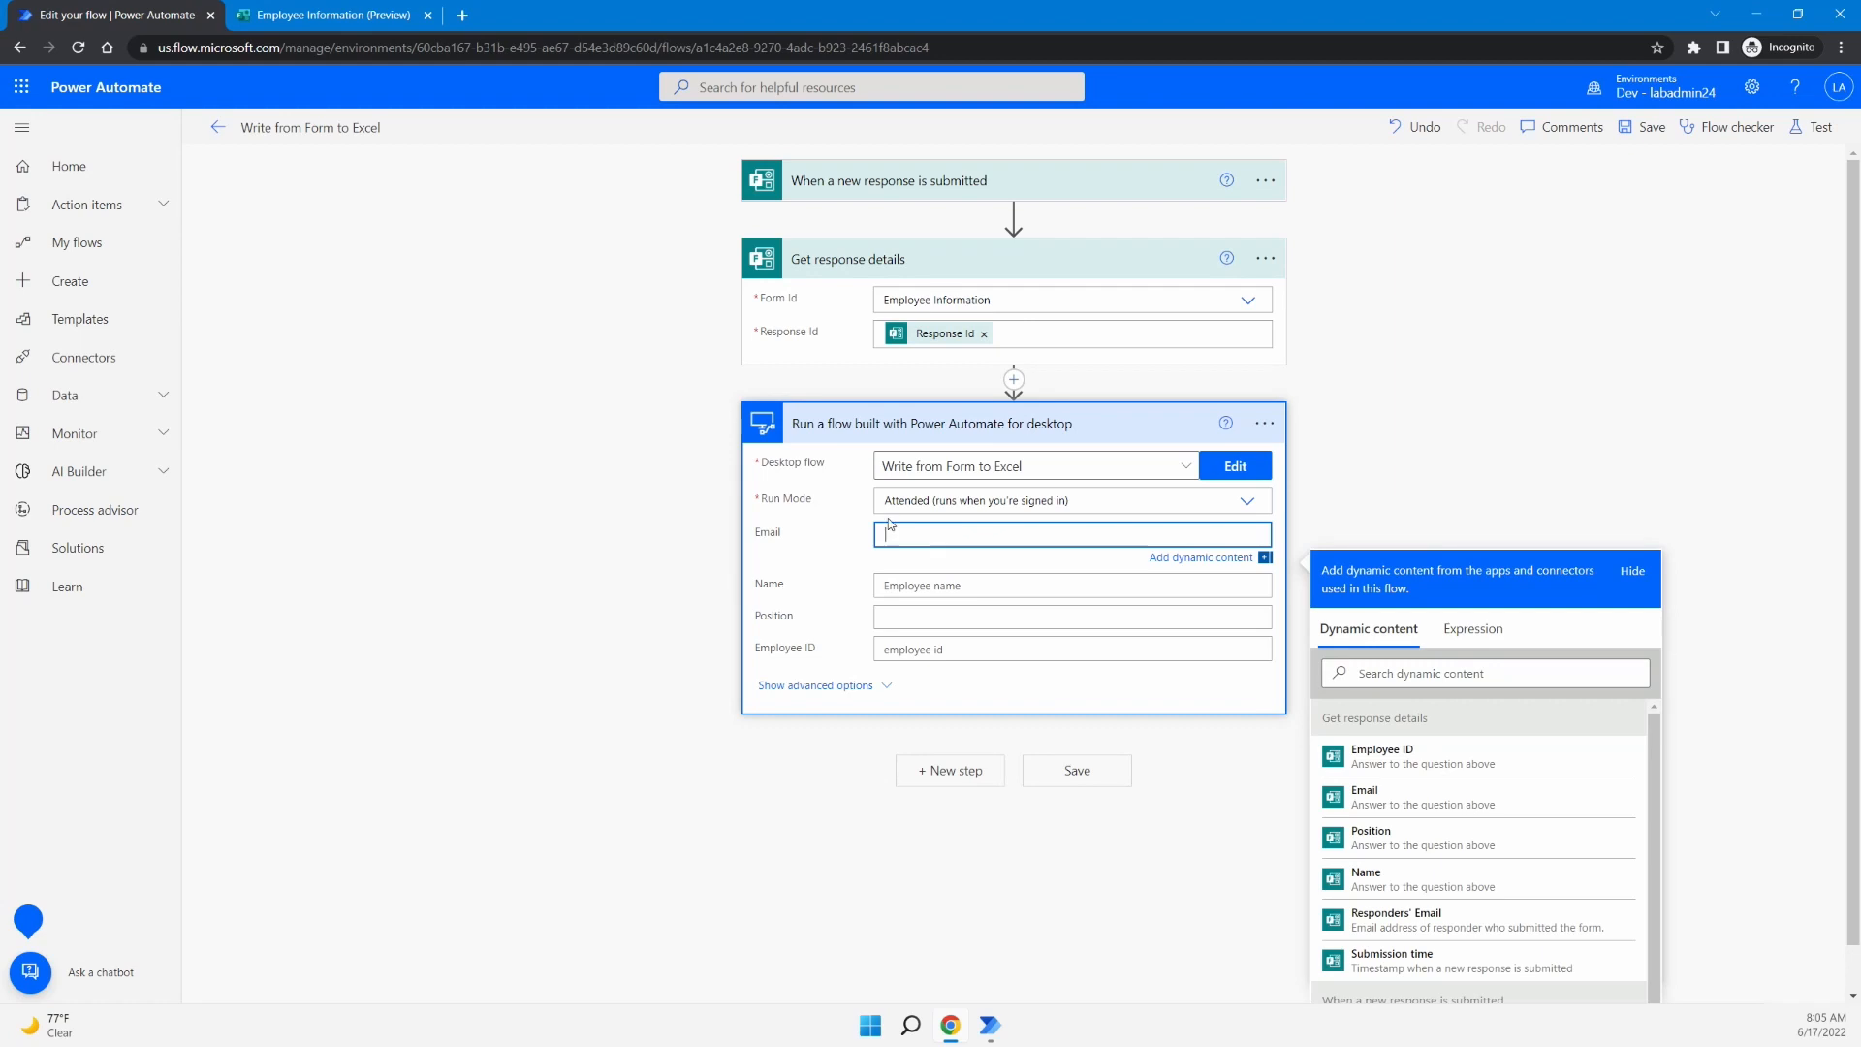
click(1525, 815)
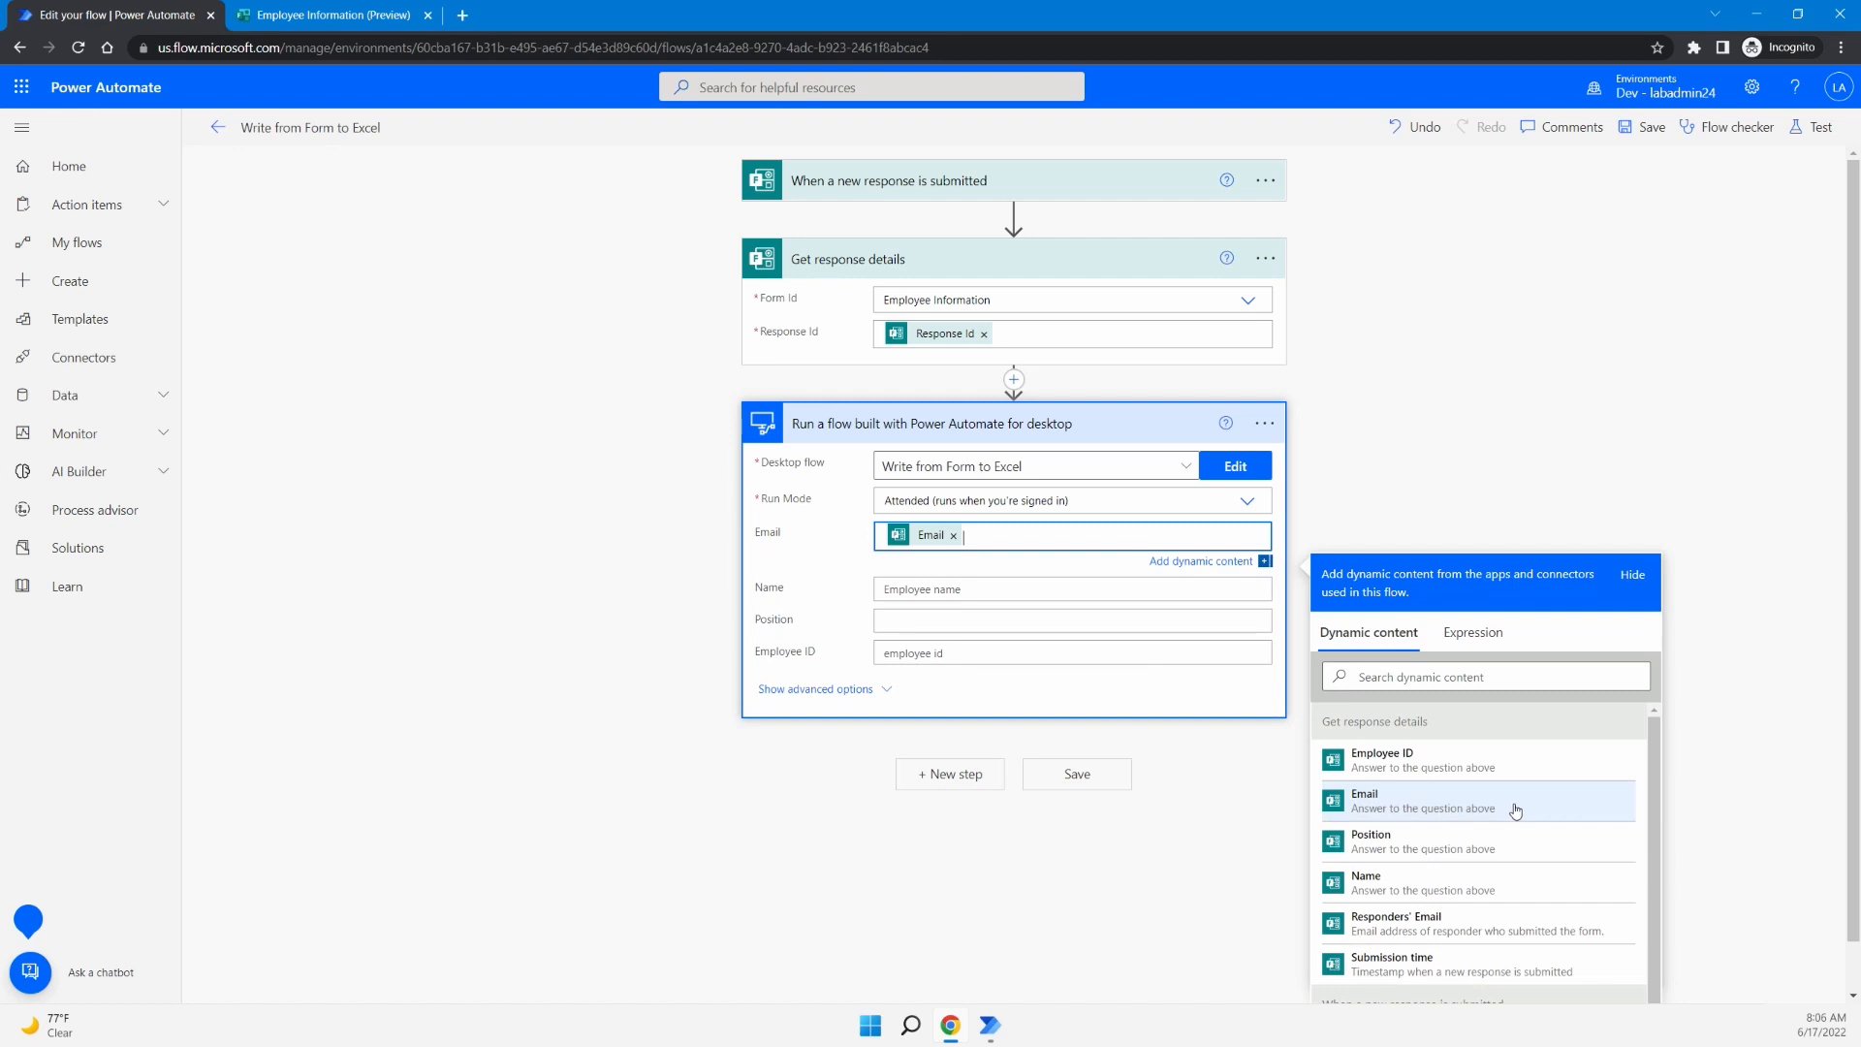
click(971, 587)
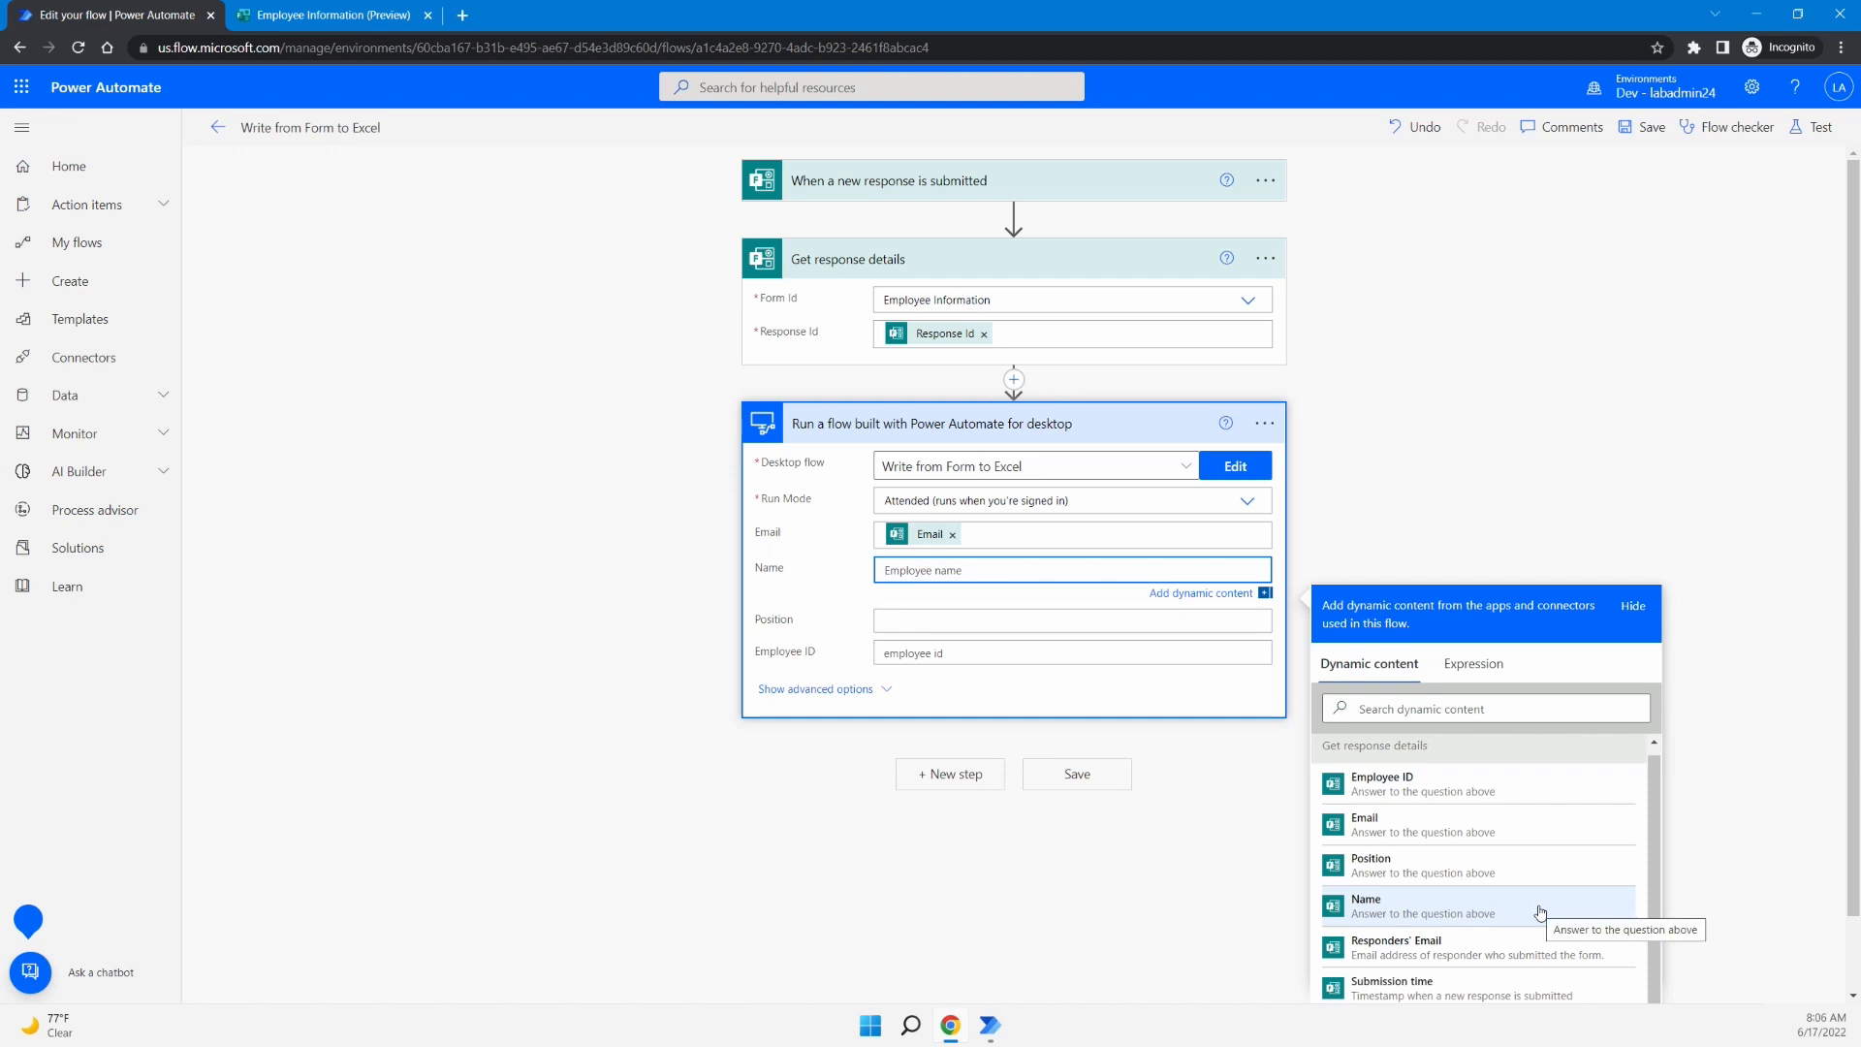
click(1540, 913)
- Map the Position and Employee ID answers to their inputs and save the cloud flow
click(954, 627)
click(1475, 906)
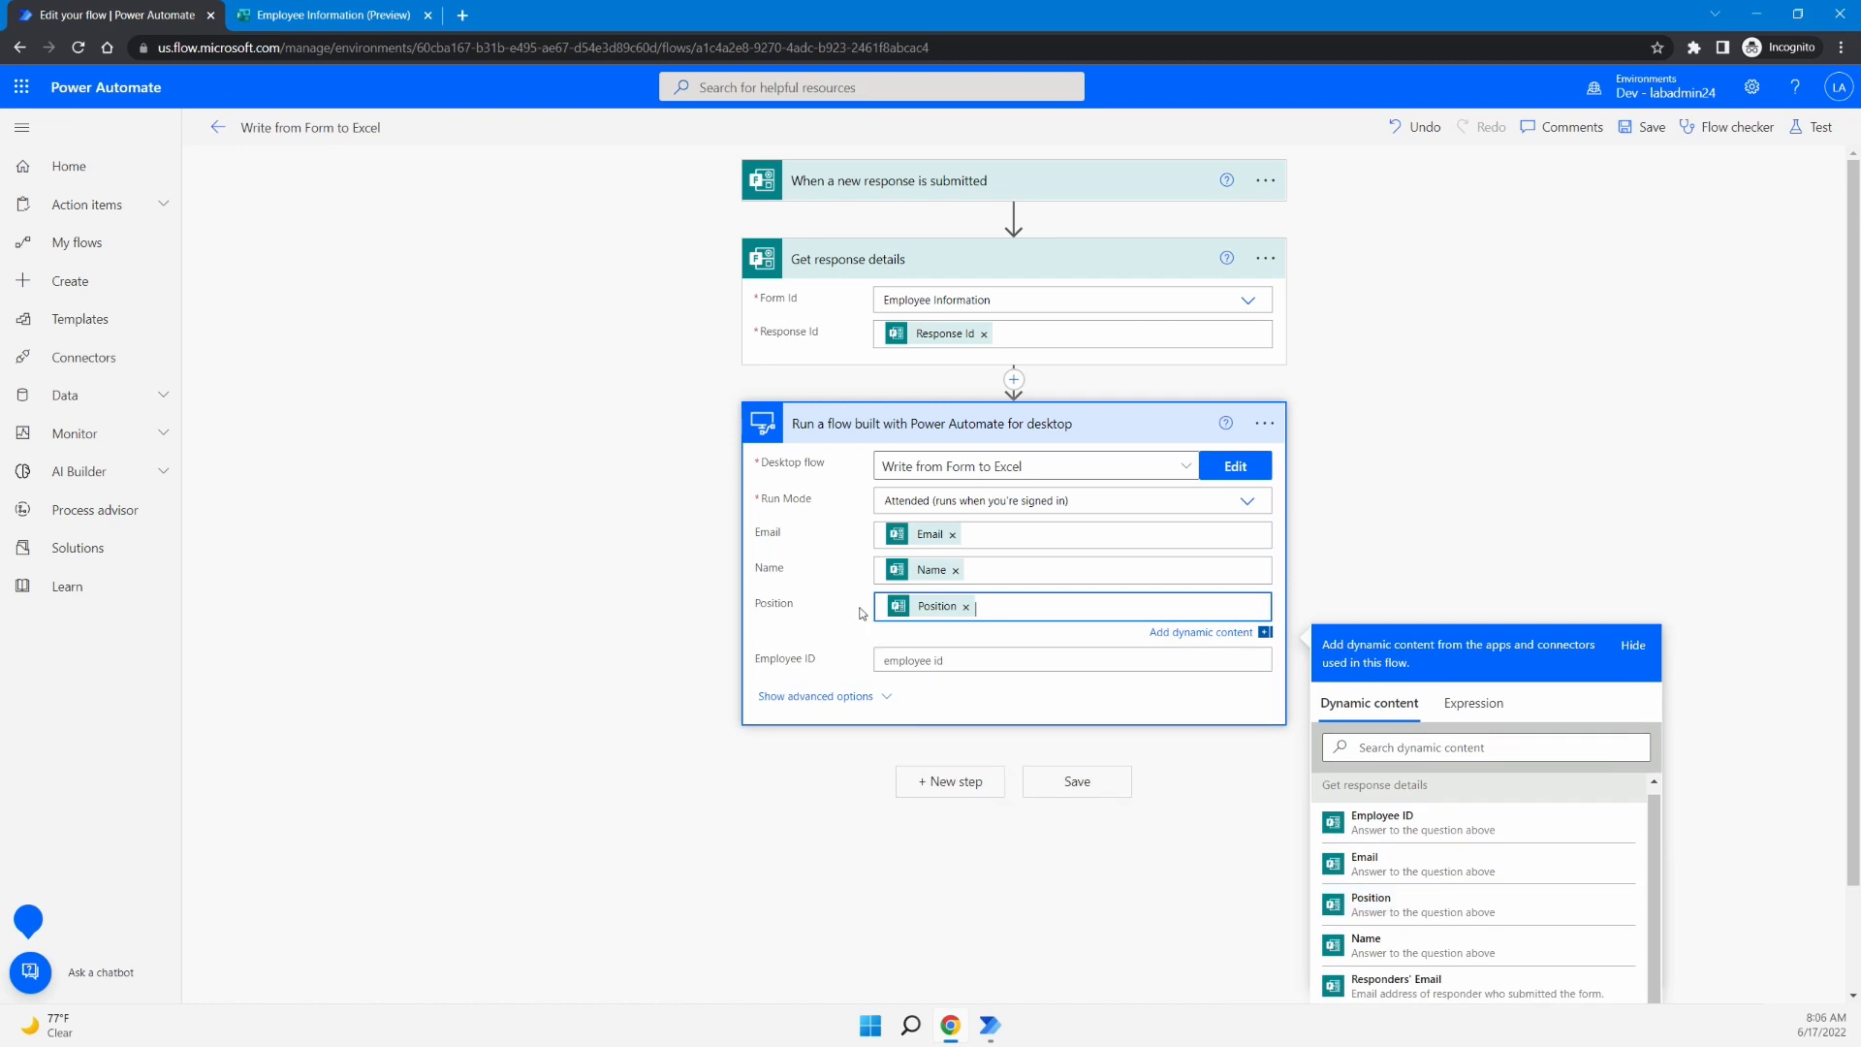
click(969, 660)
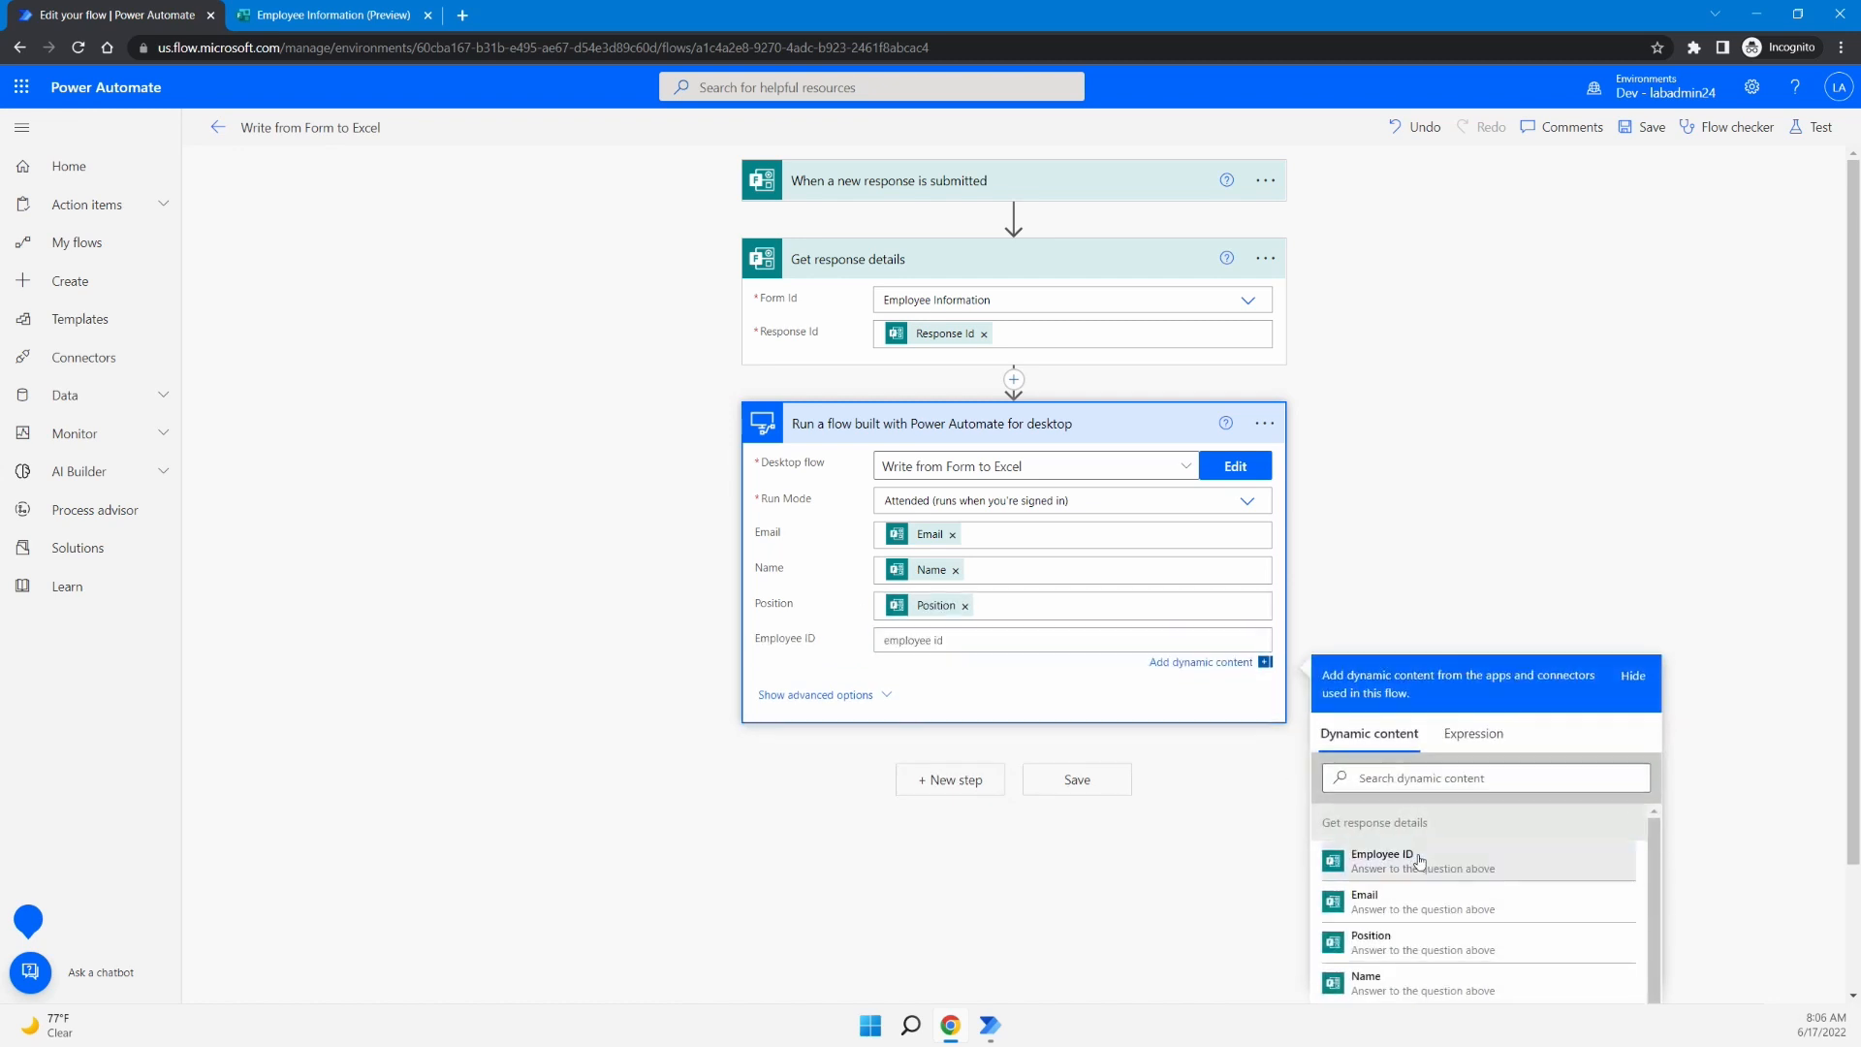
click(1418, 860)
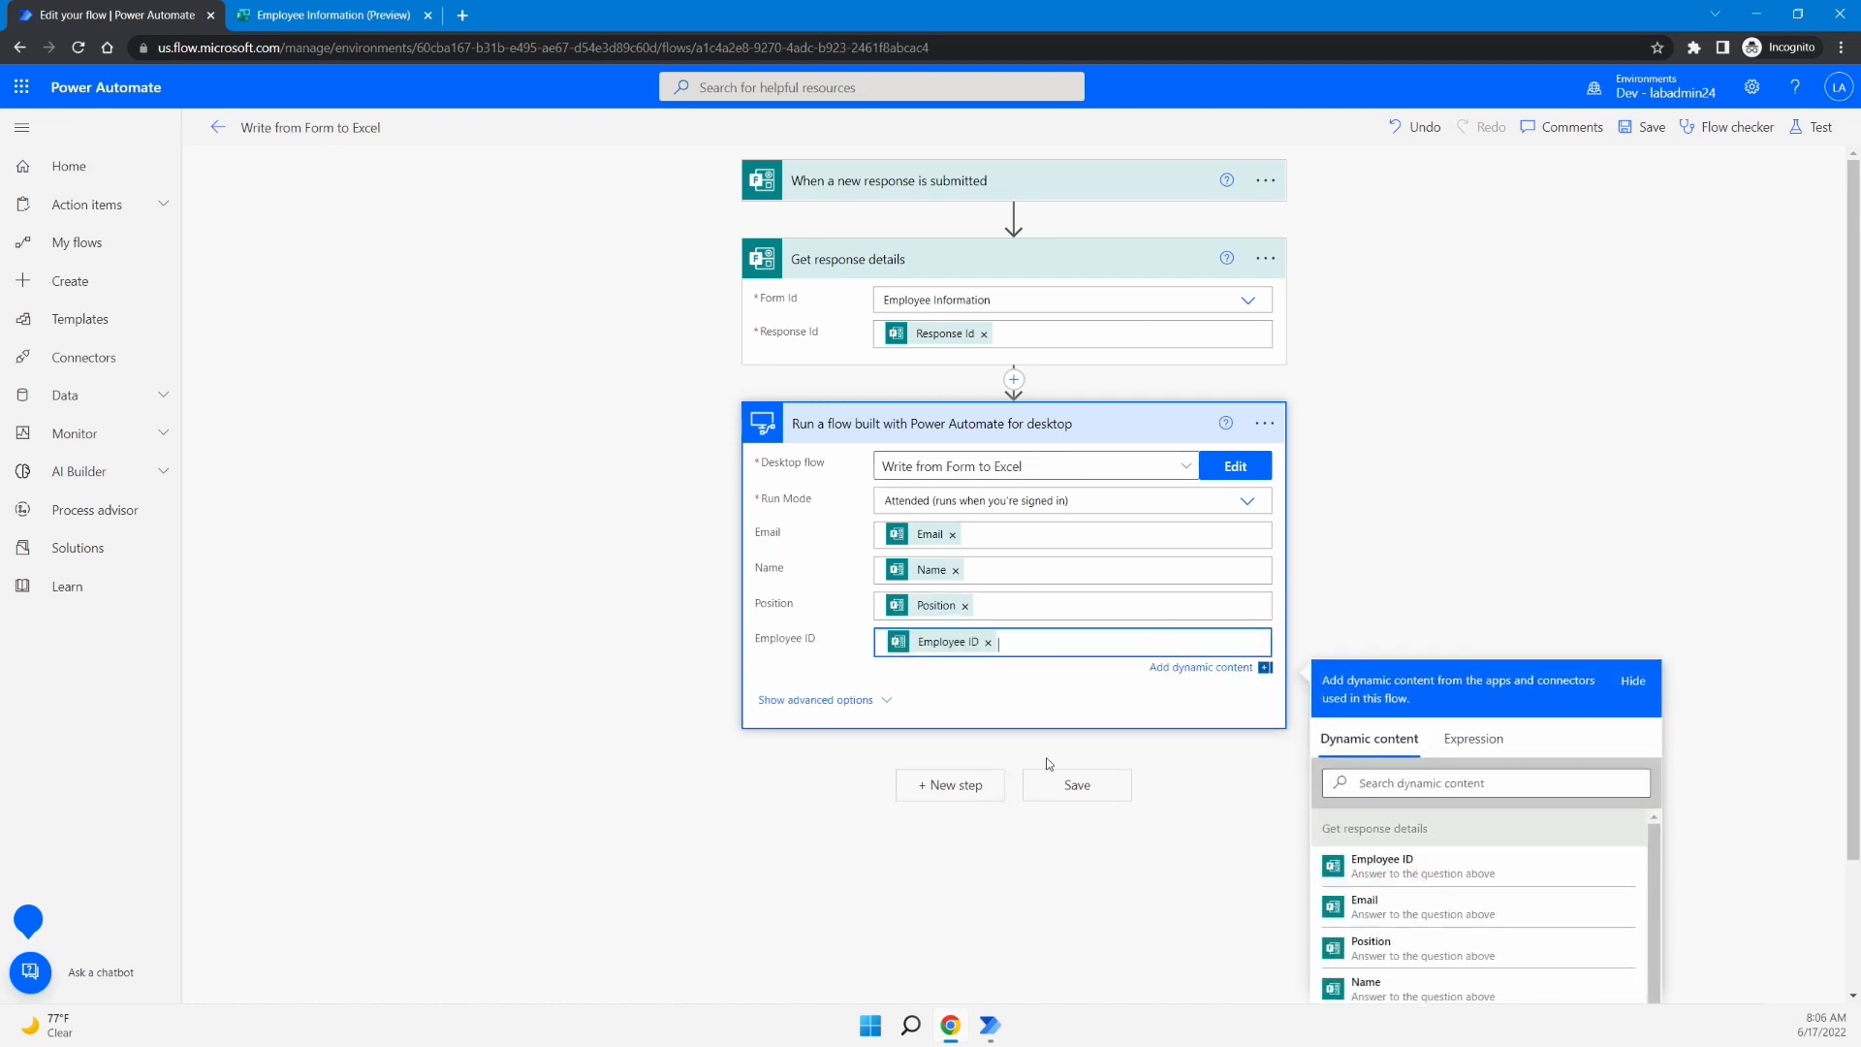
click(291, 14)
click(122, 15)
click(1083, 784)
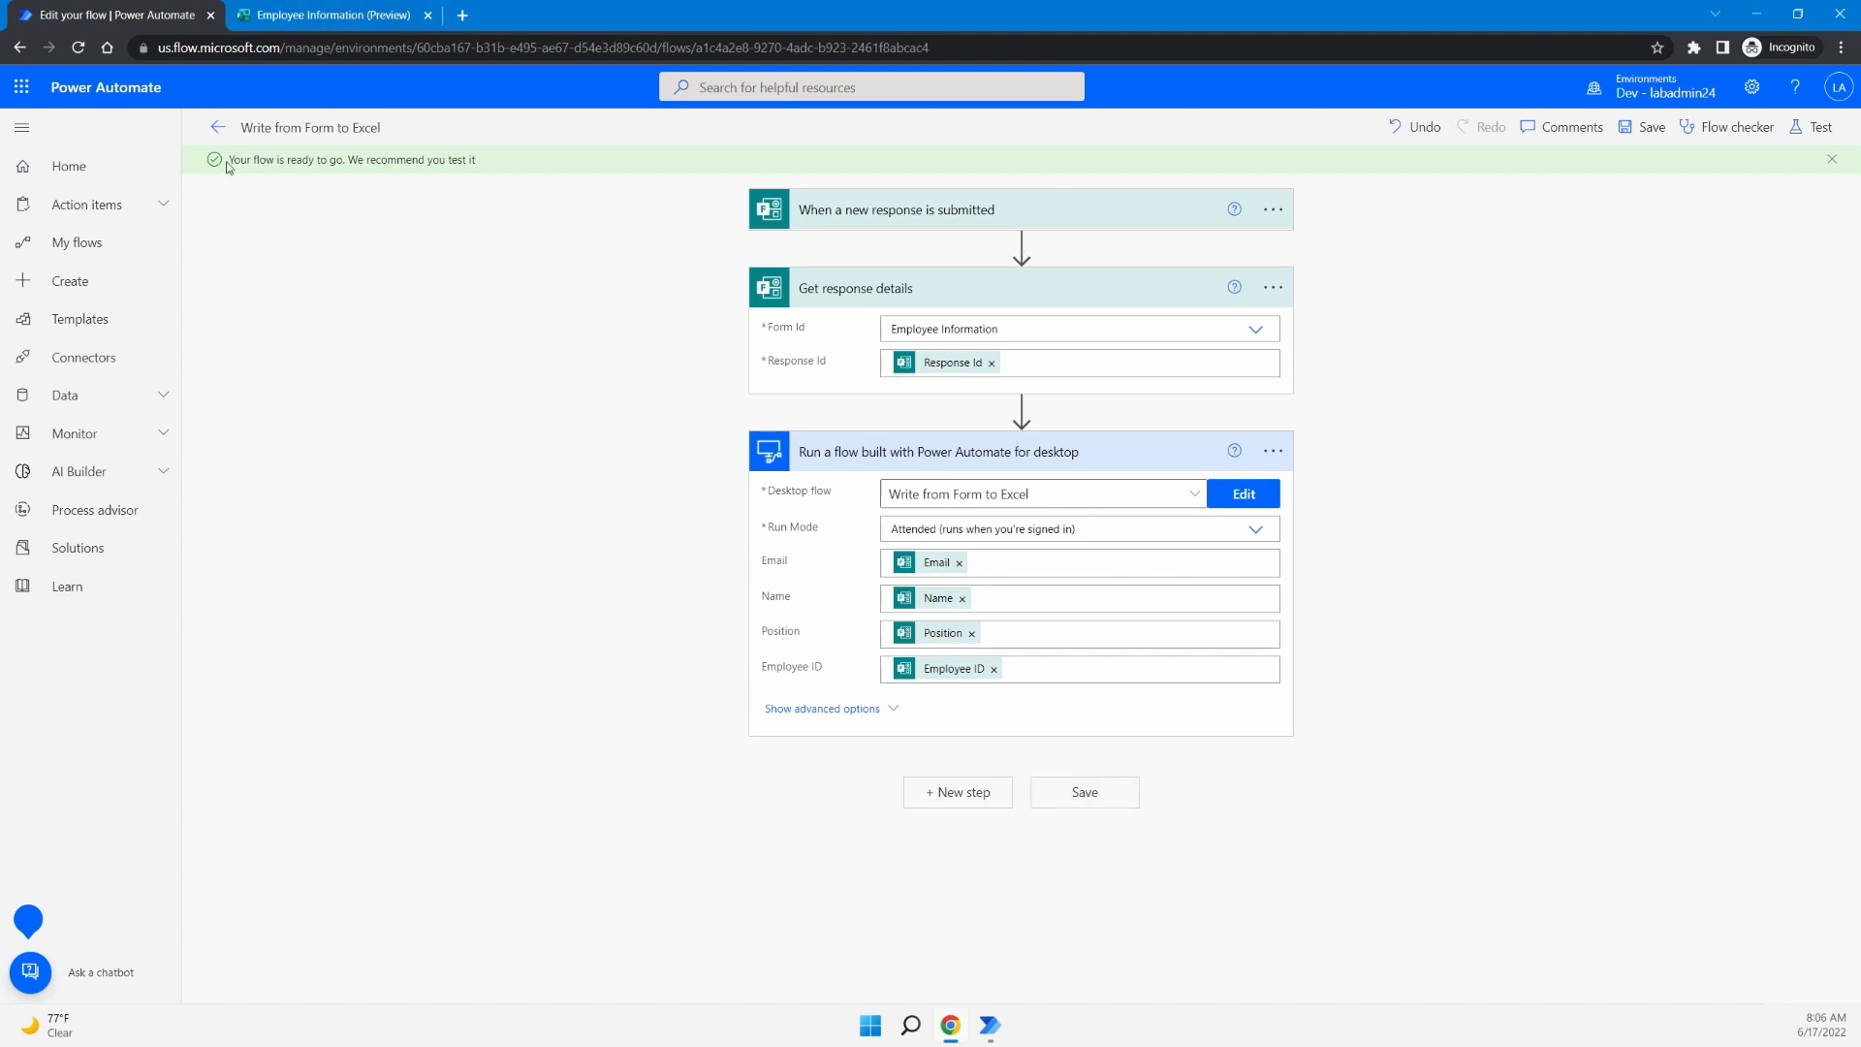
- Start a manual test run of the cloud flow, then switch to the Employee Information form
click(1821, 136)
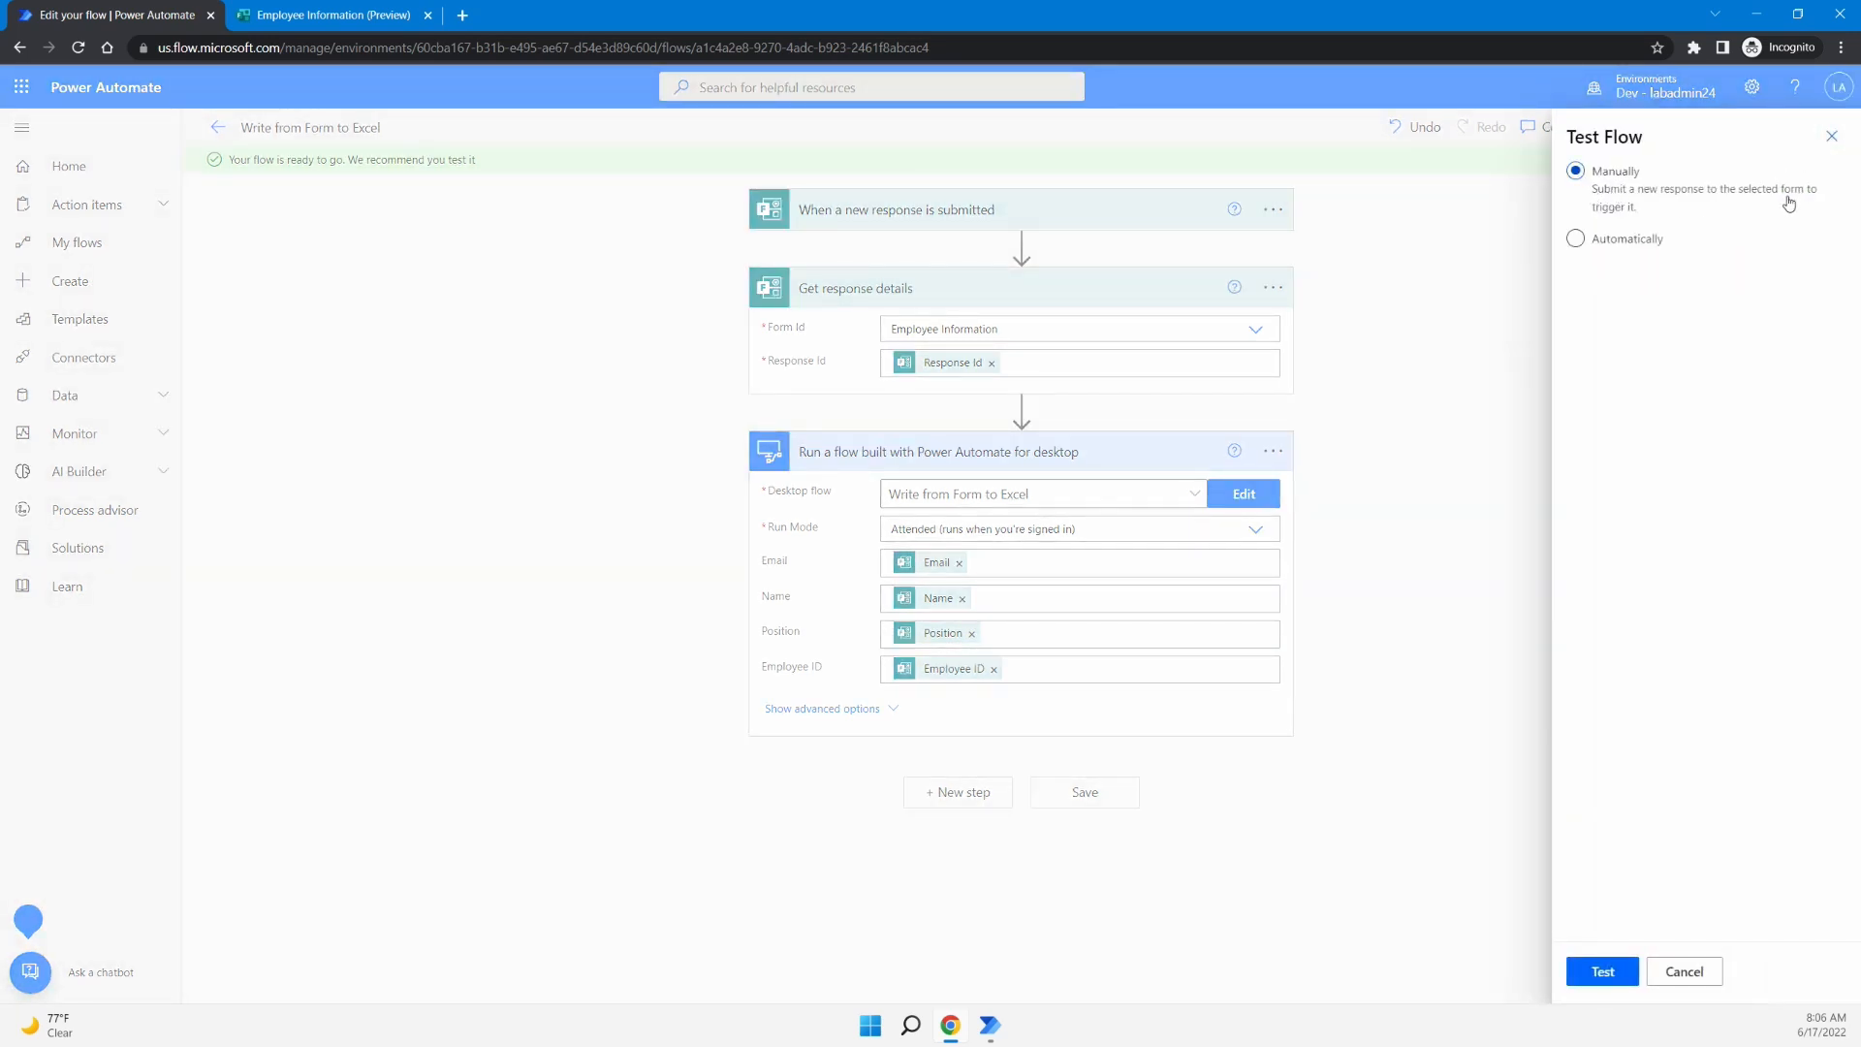
click(1603, 972)
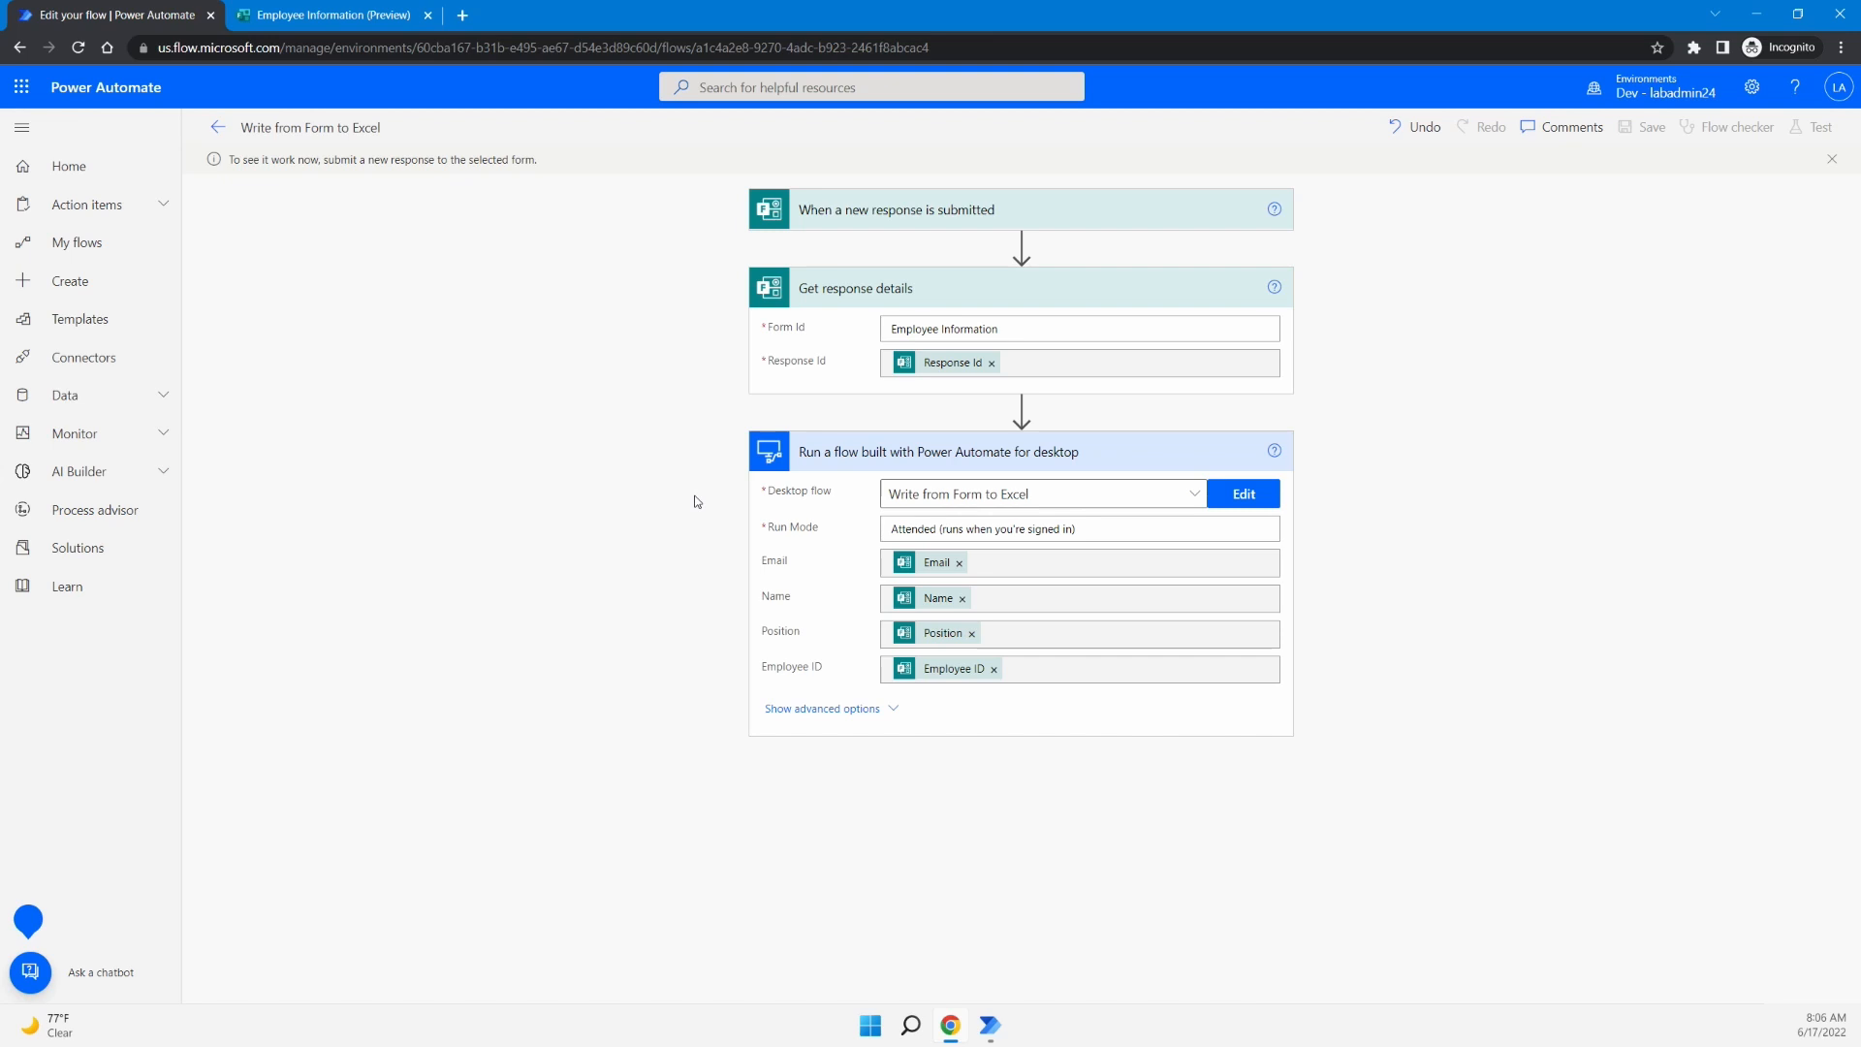
click(320, 22)
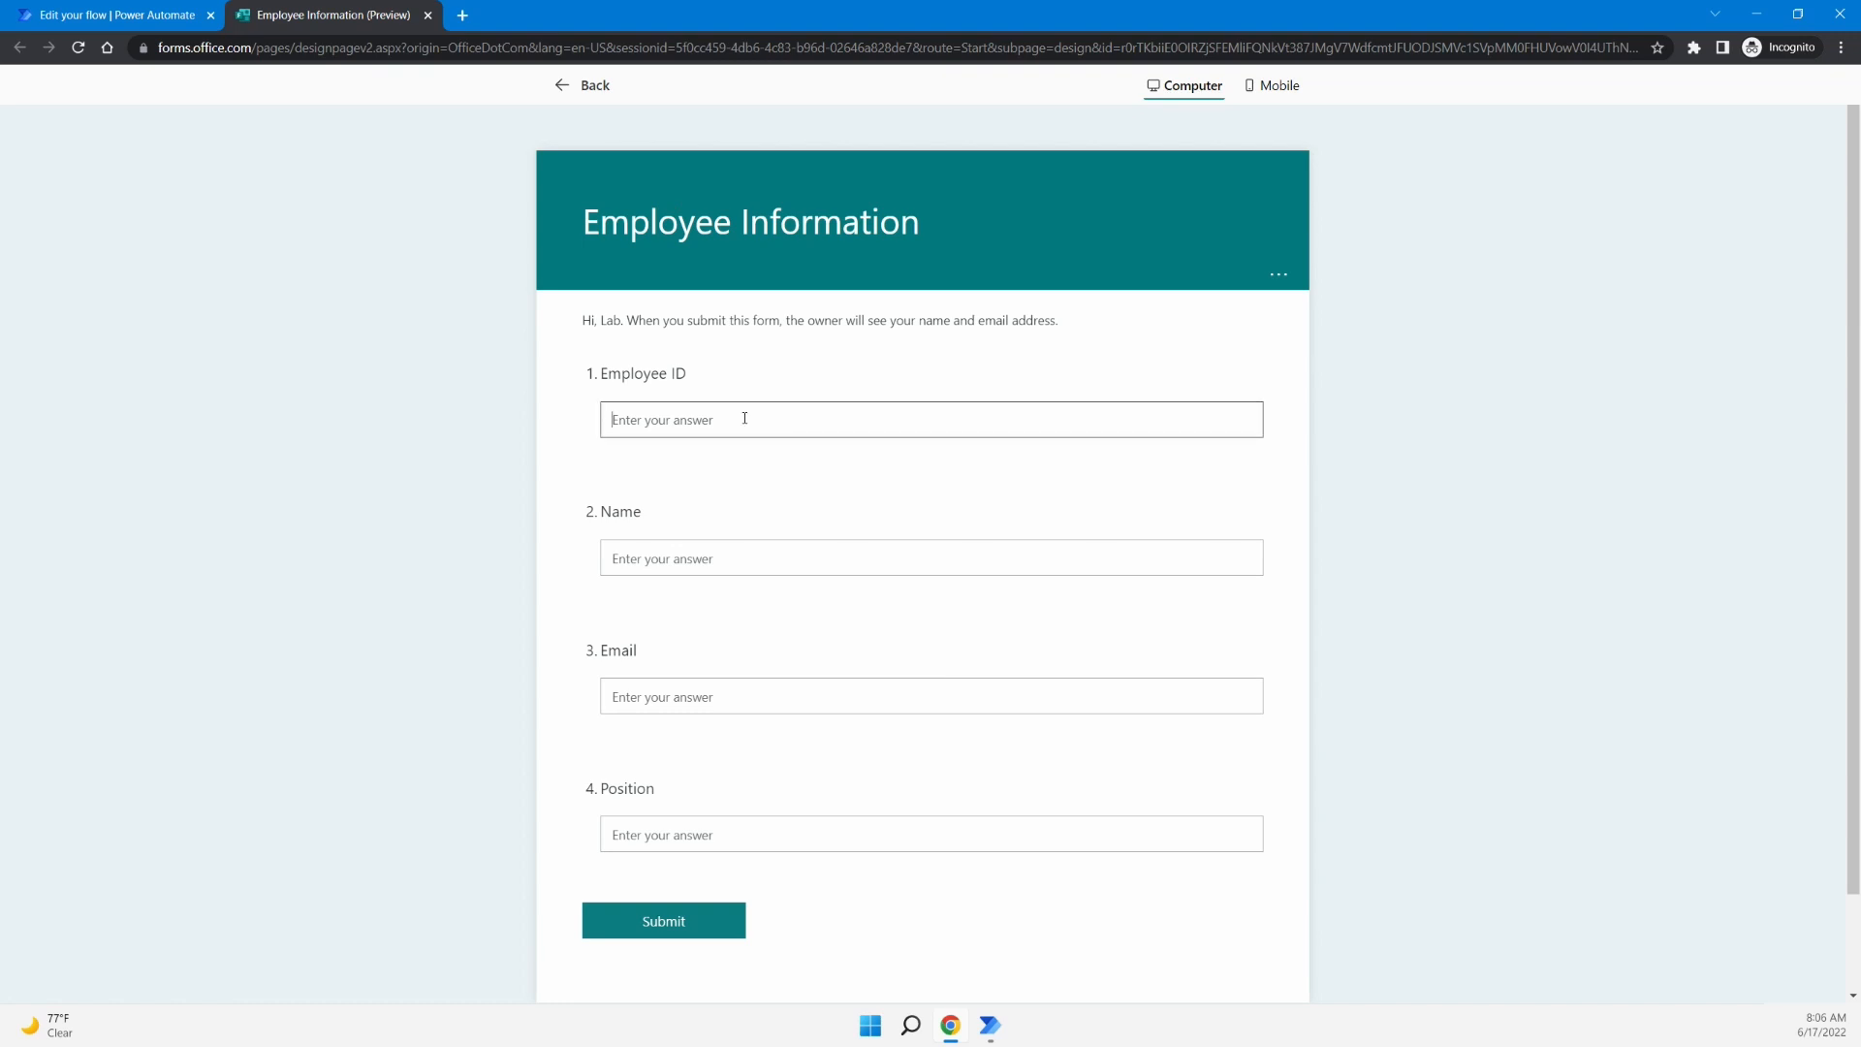
- Submit a response with Employee ID 03, the employee's name and e-mail, and position Vice President
text(03)
click(757, 569)
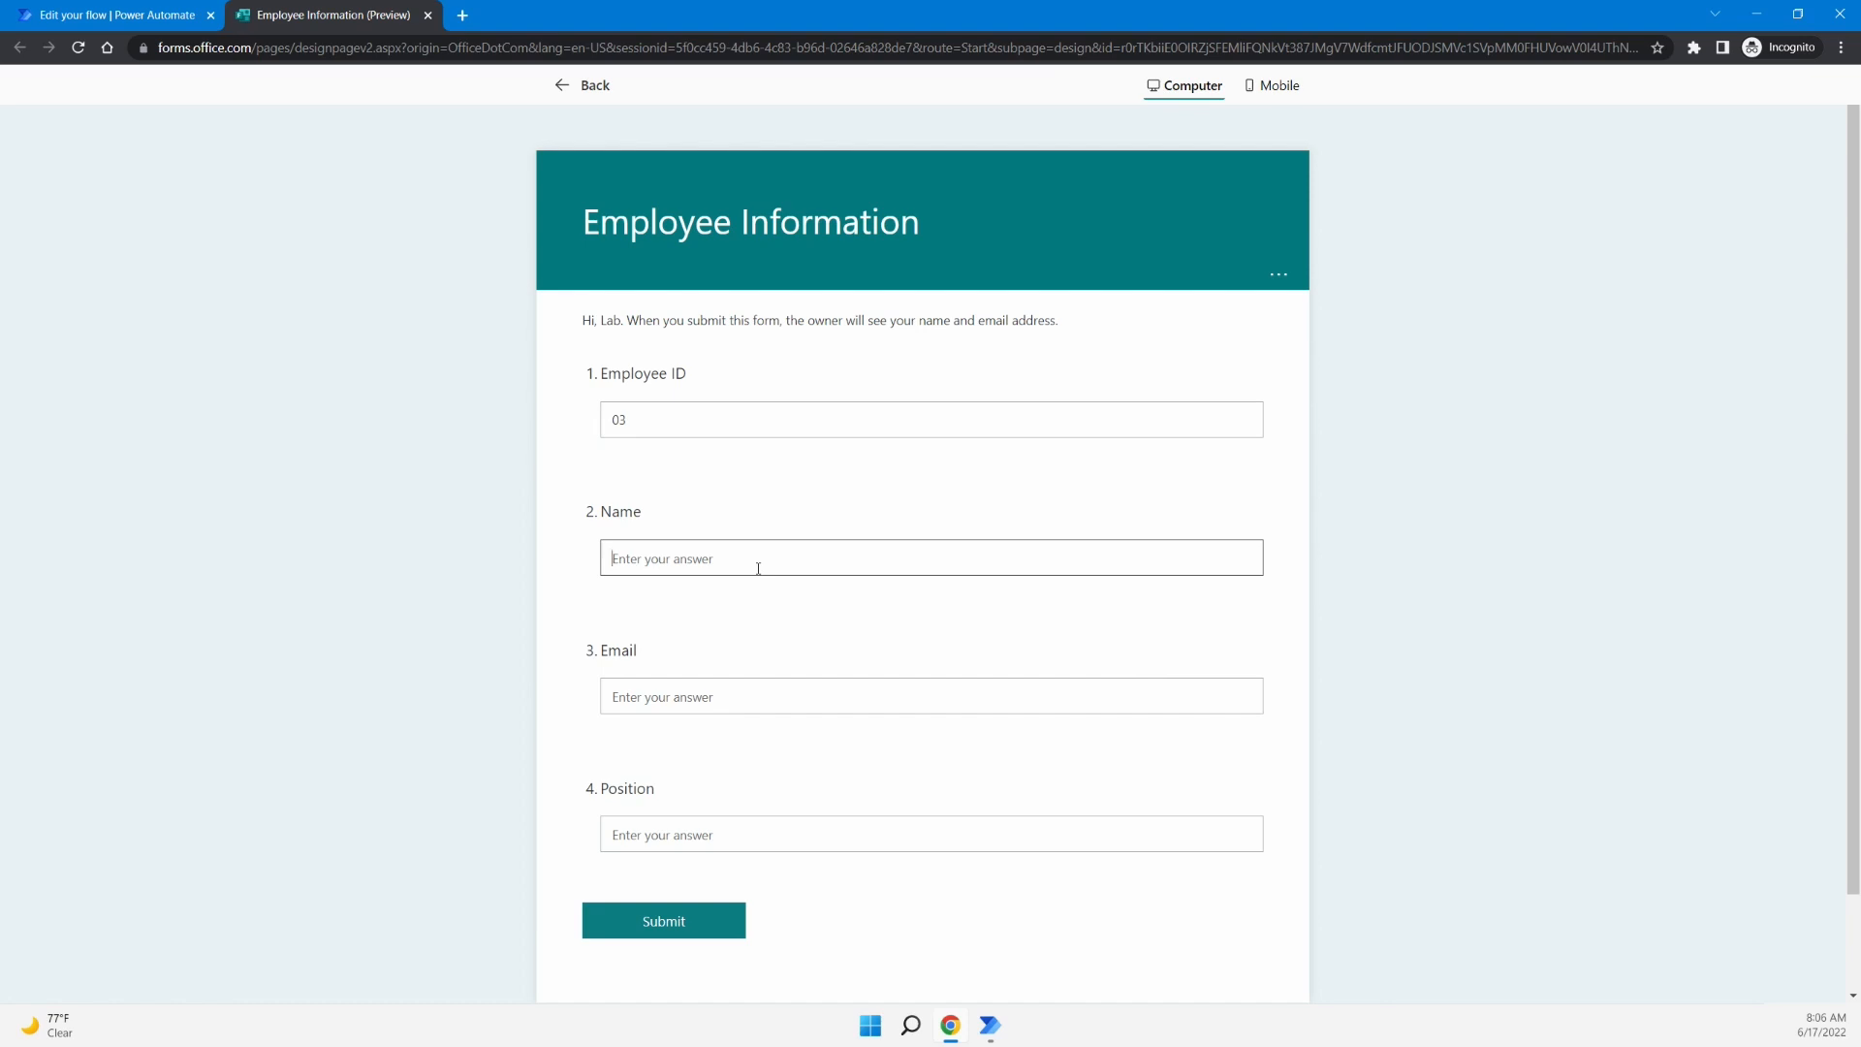
click(760, 702)
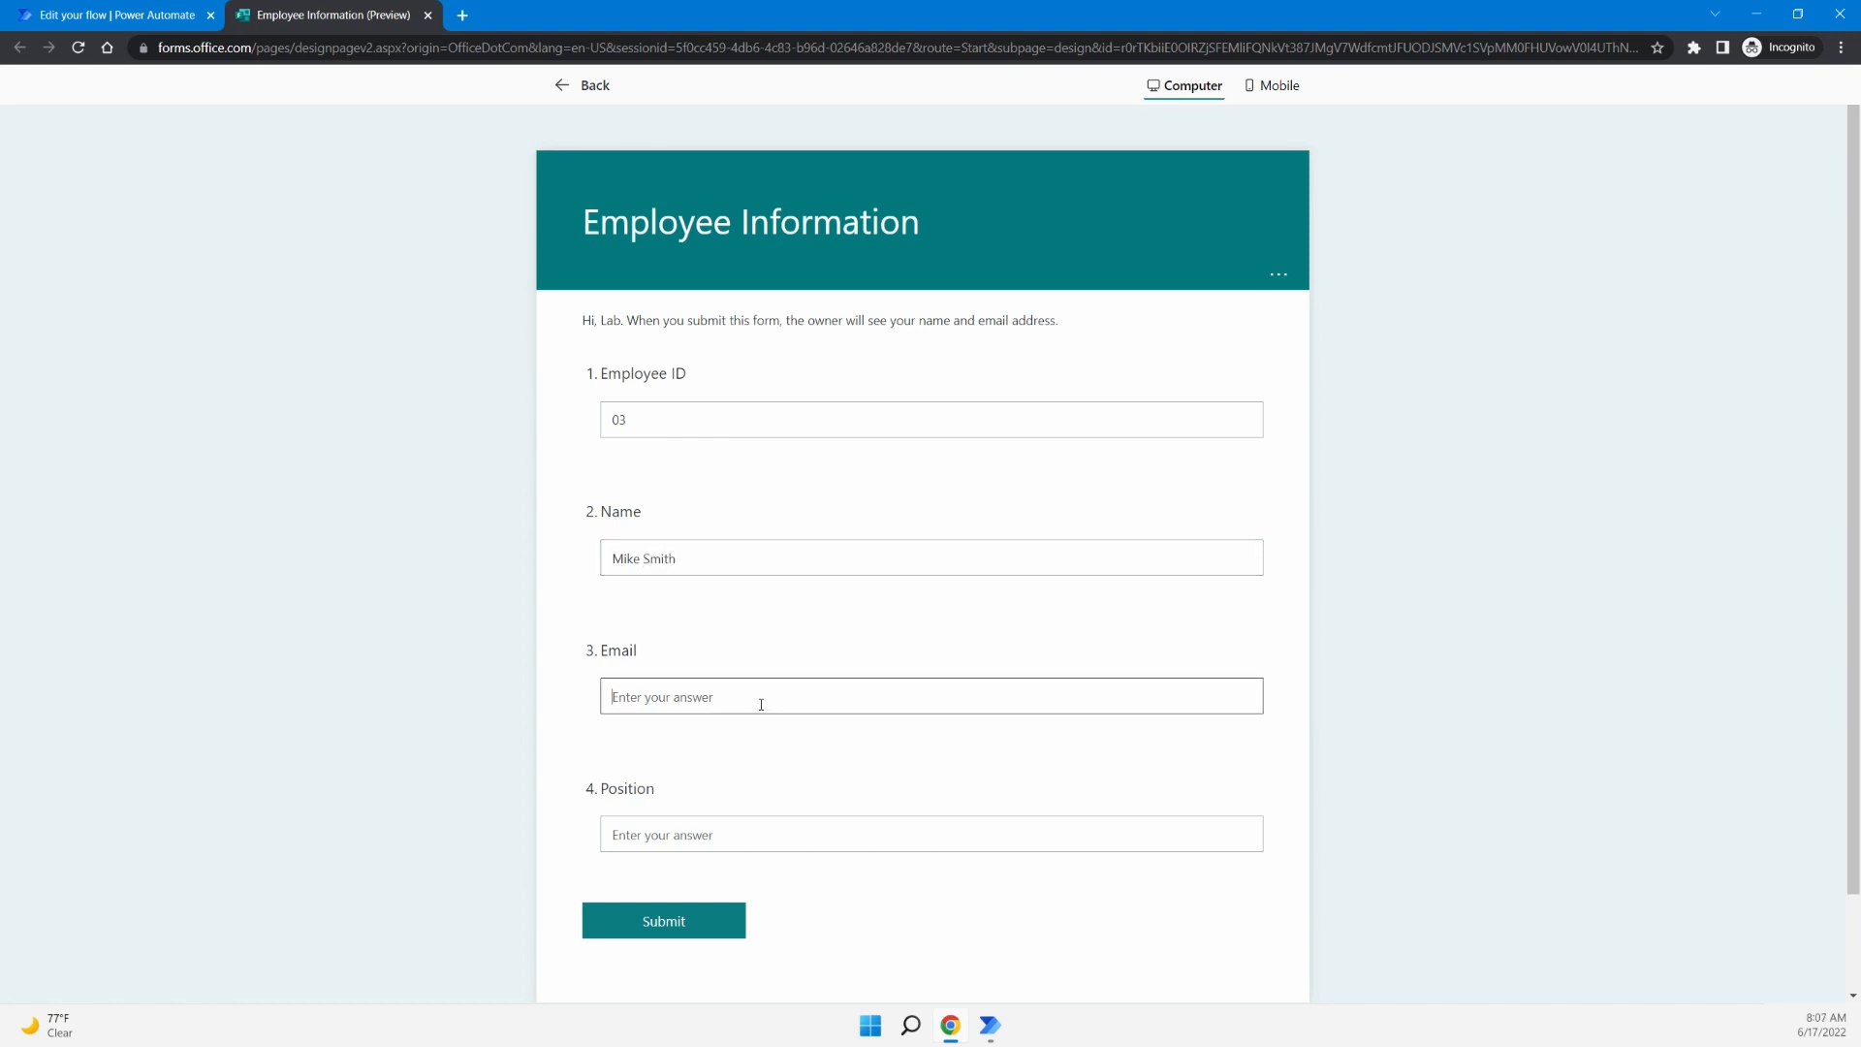
click(736, 837)
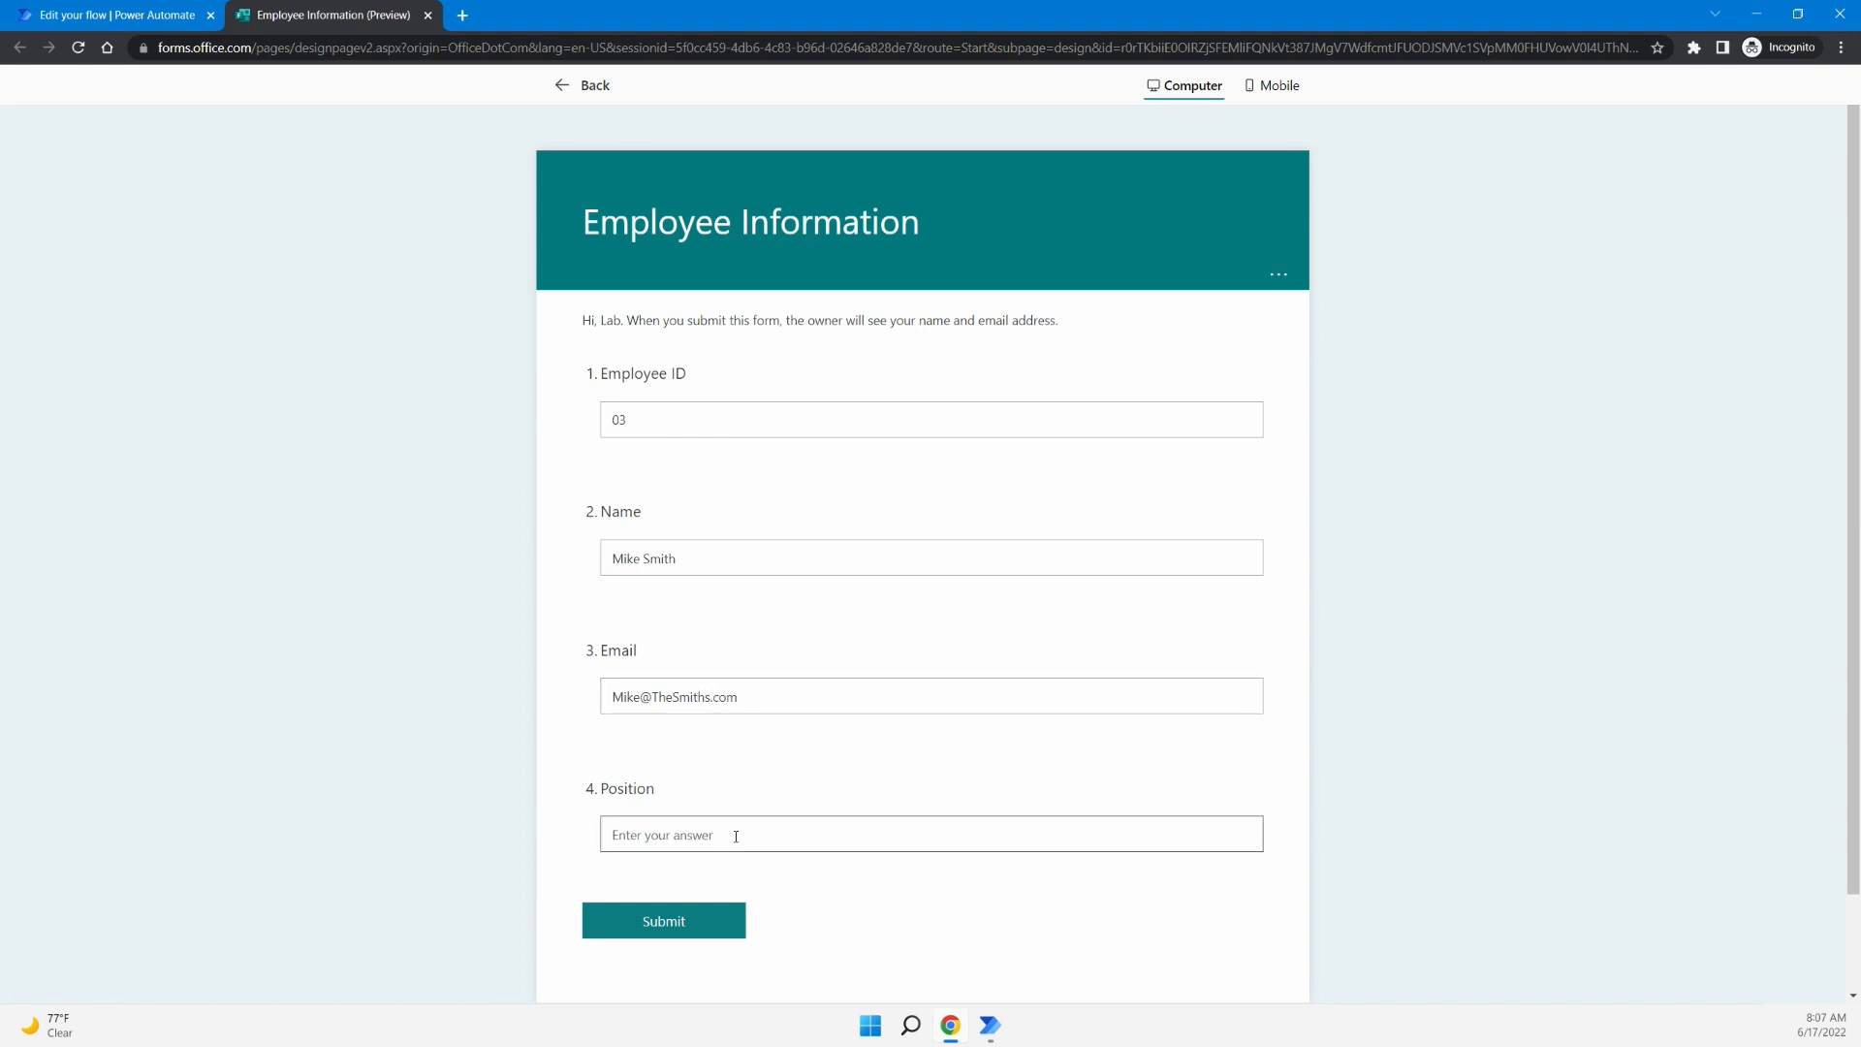
text(Vice President)
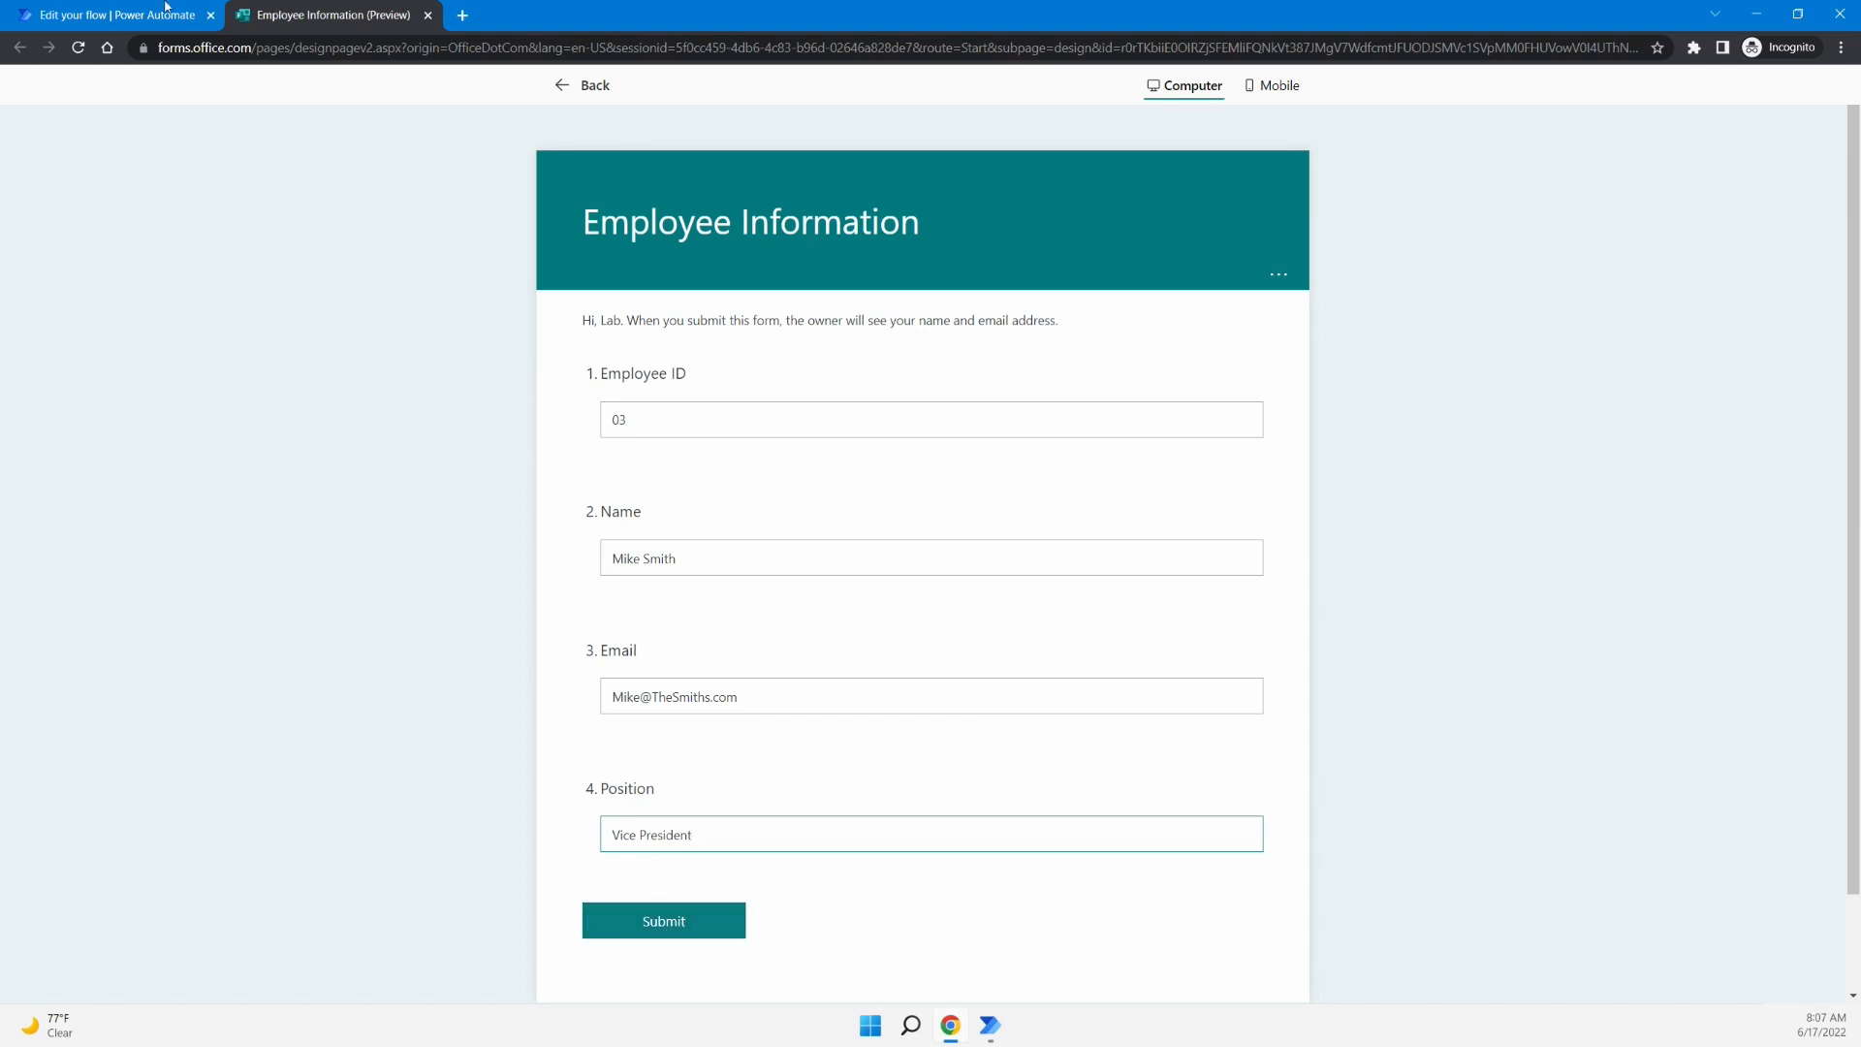
click(685, 924)
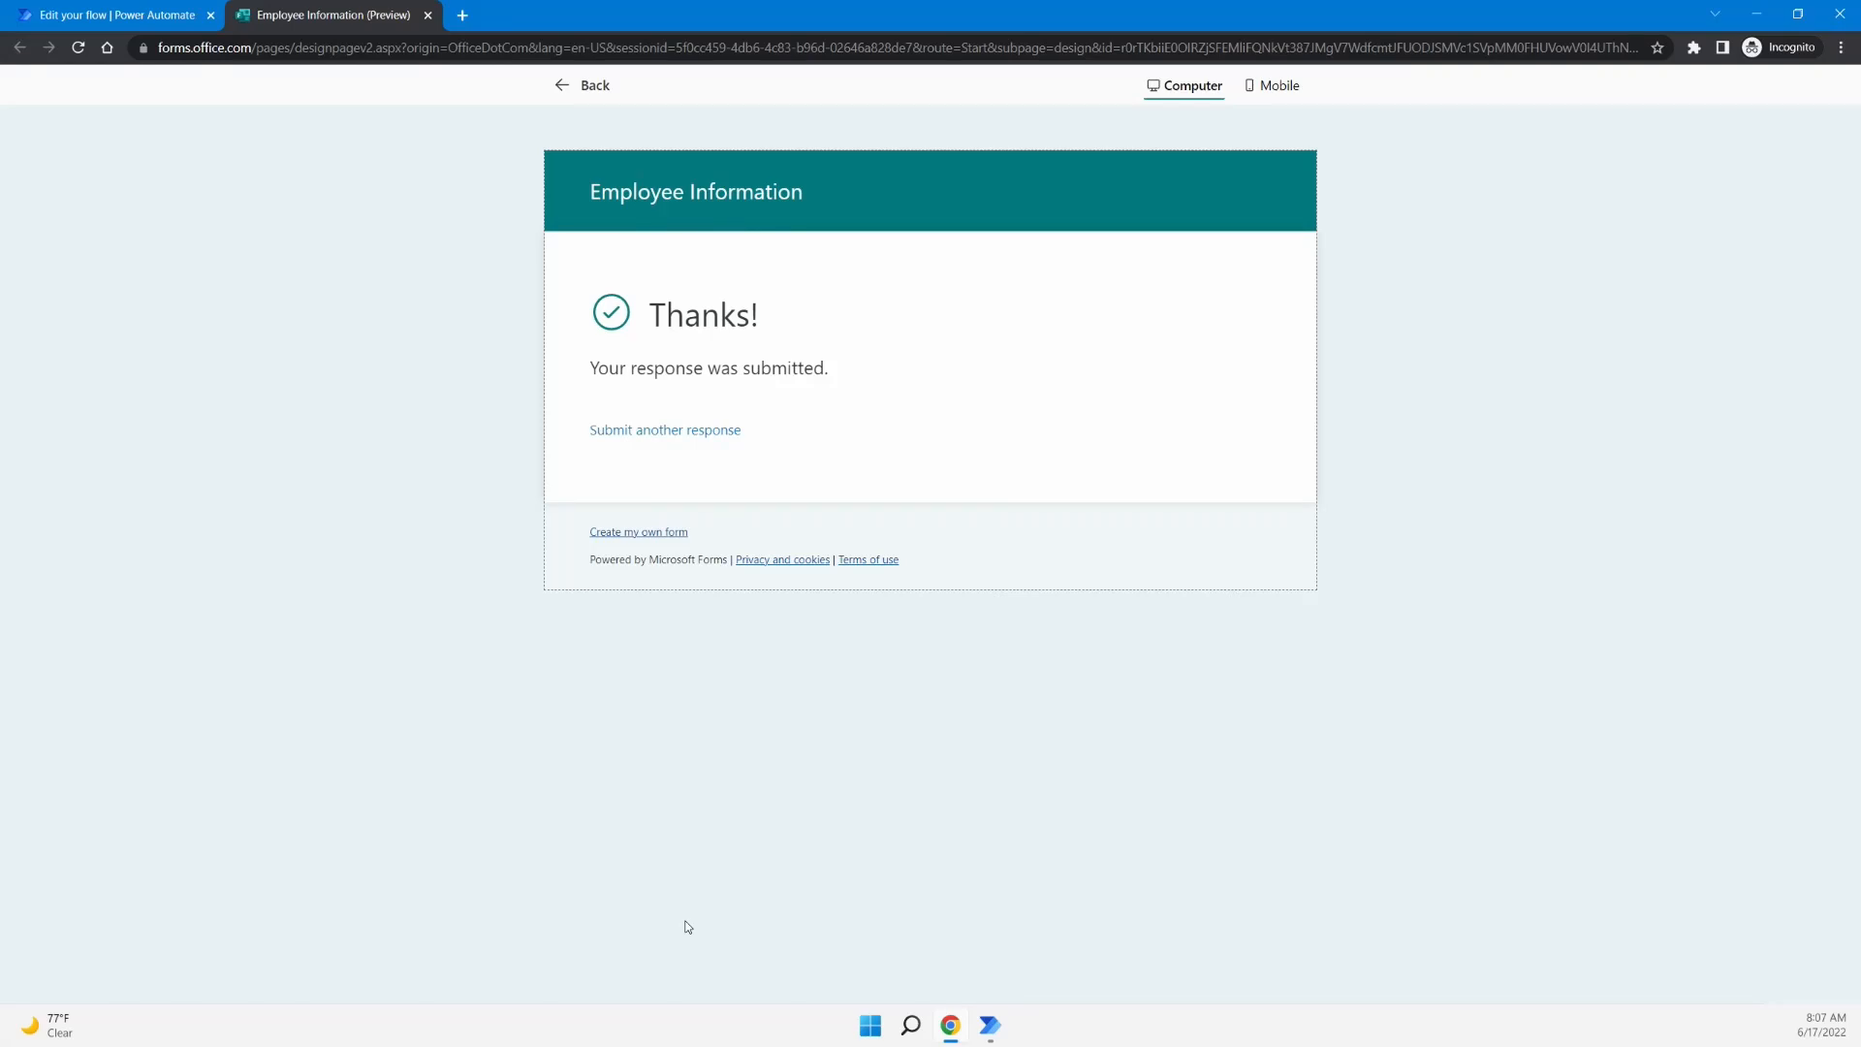
- View the run history showing the Write from Form to Excel test run succeeded
click(145, 15)
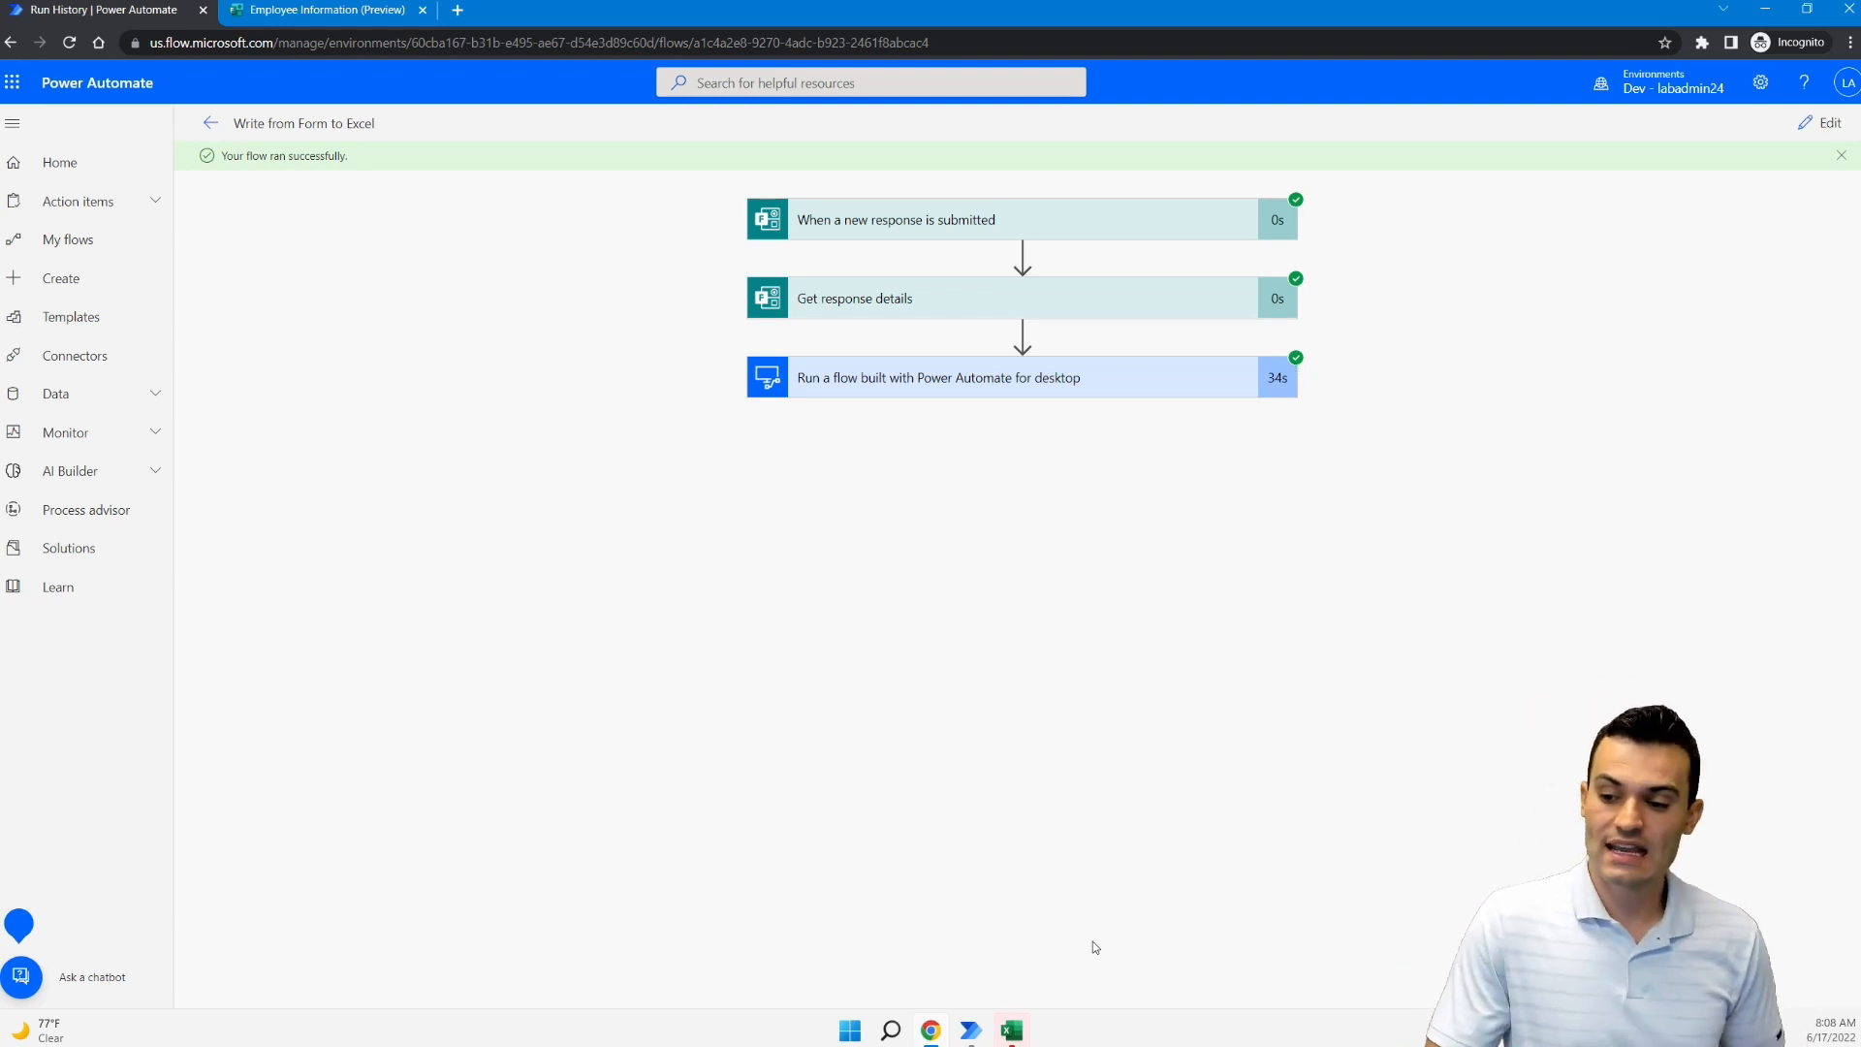
- Check the workbook for the new Vice President row, then return to the Power Automate Desktop editor
click(1012, 1032)
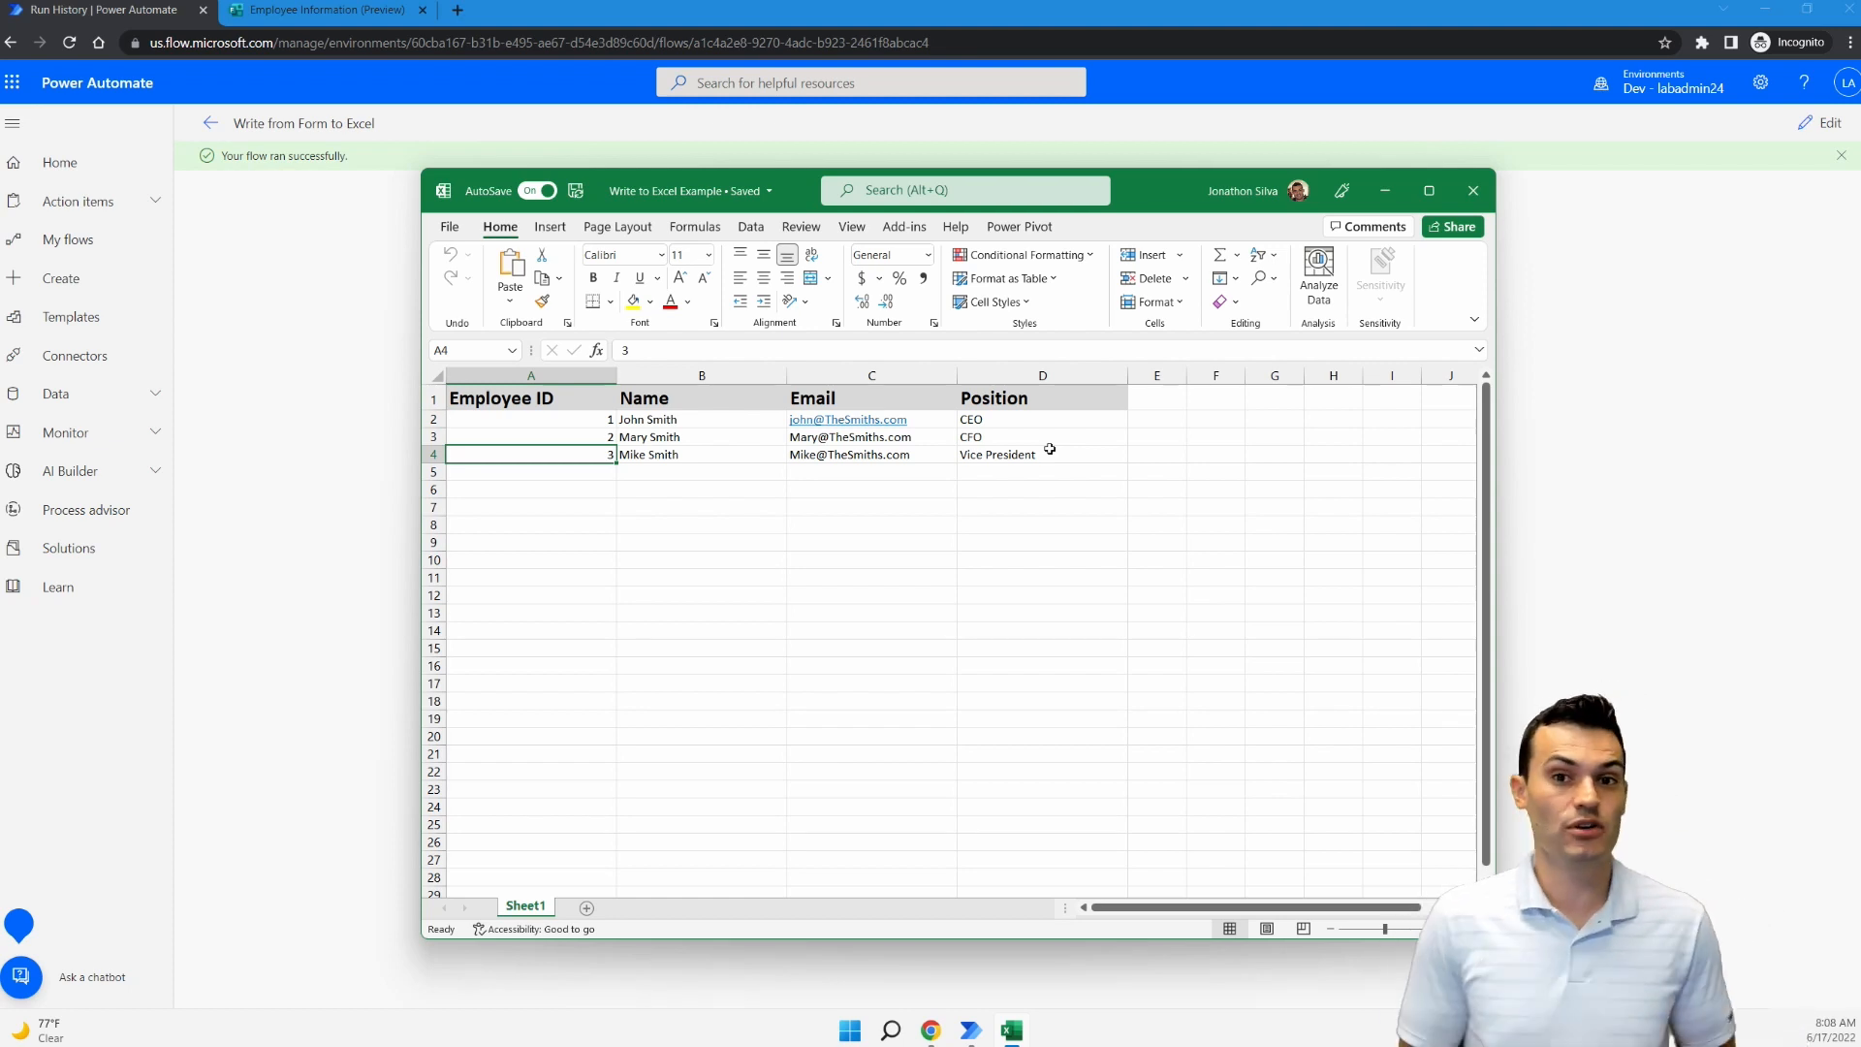
click(971, 1030)
click(1006, 940)
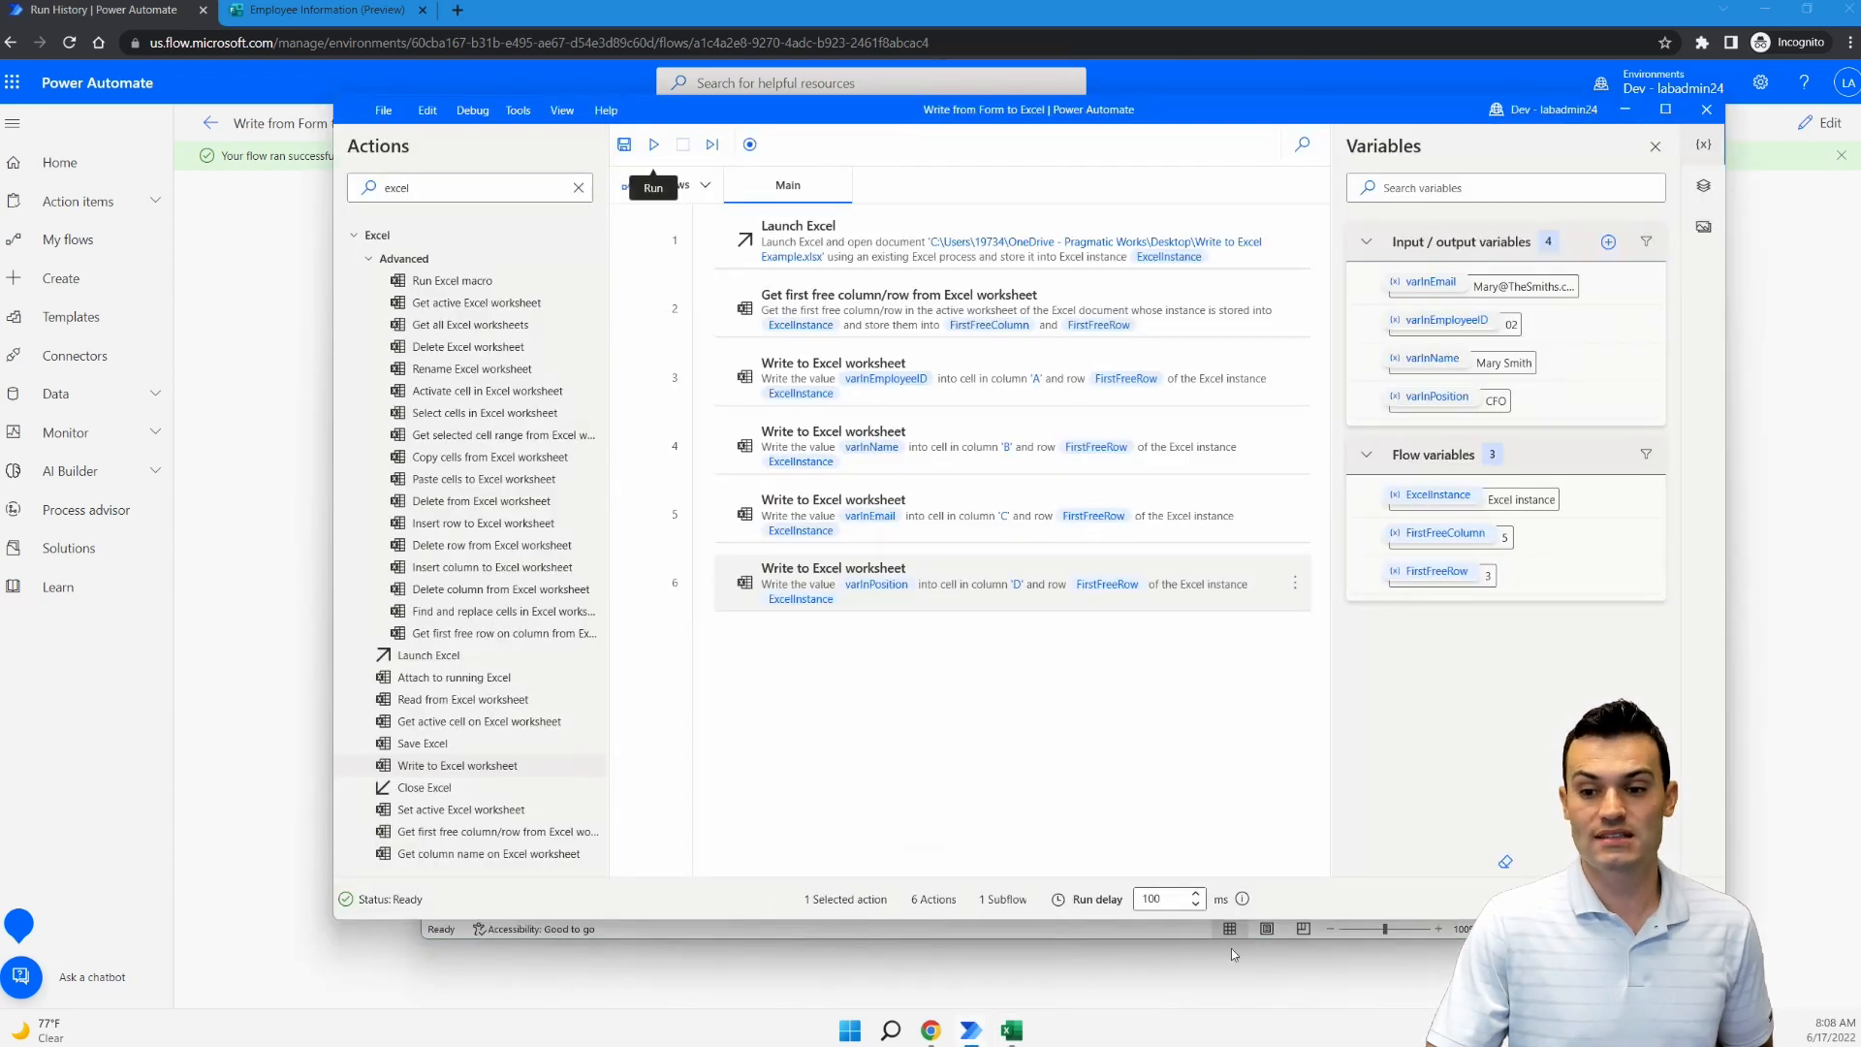
- Add step 7, Close Excel with Save document, save the flow, and open Launch Excel's settings
drag(423, 794, 851, 655)
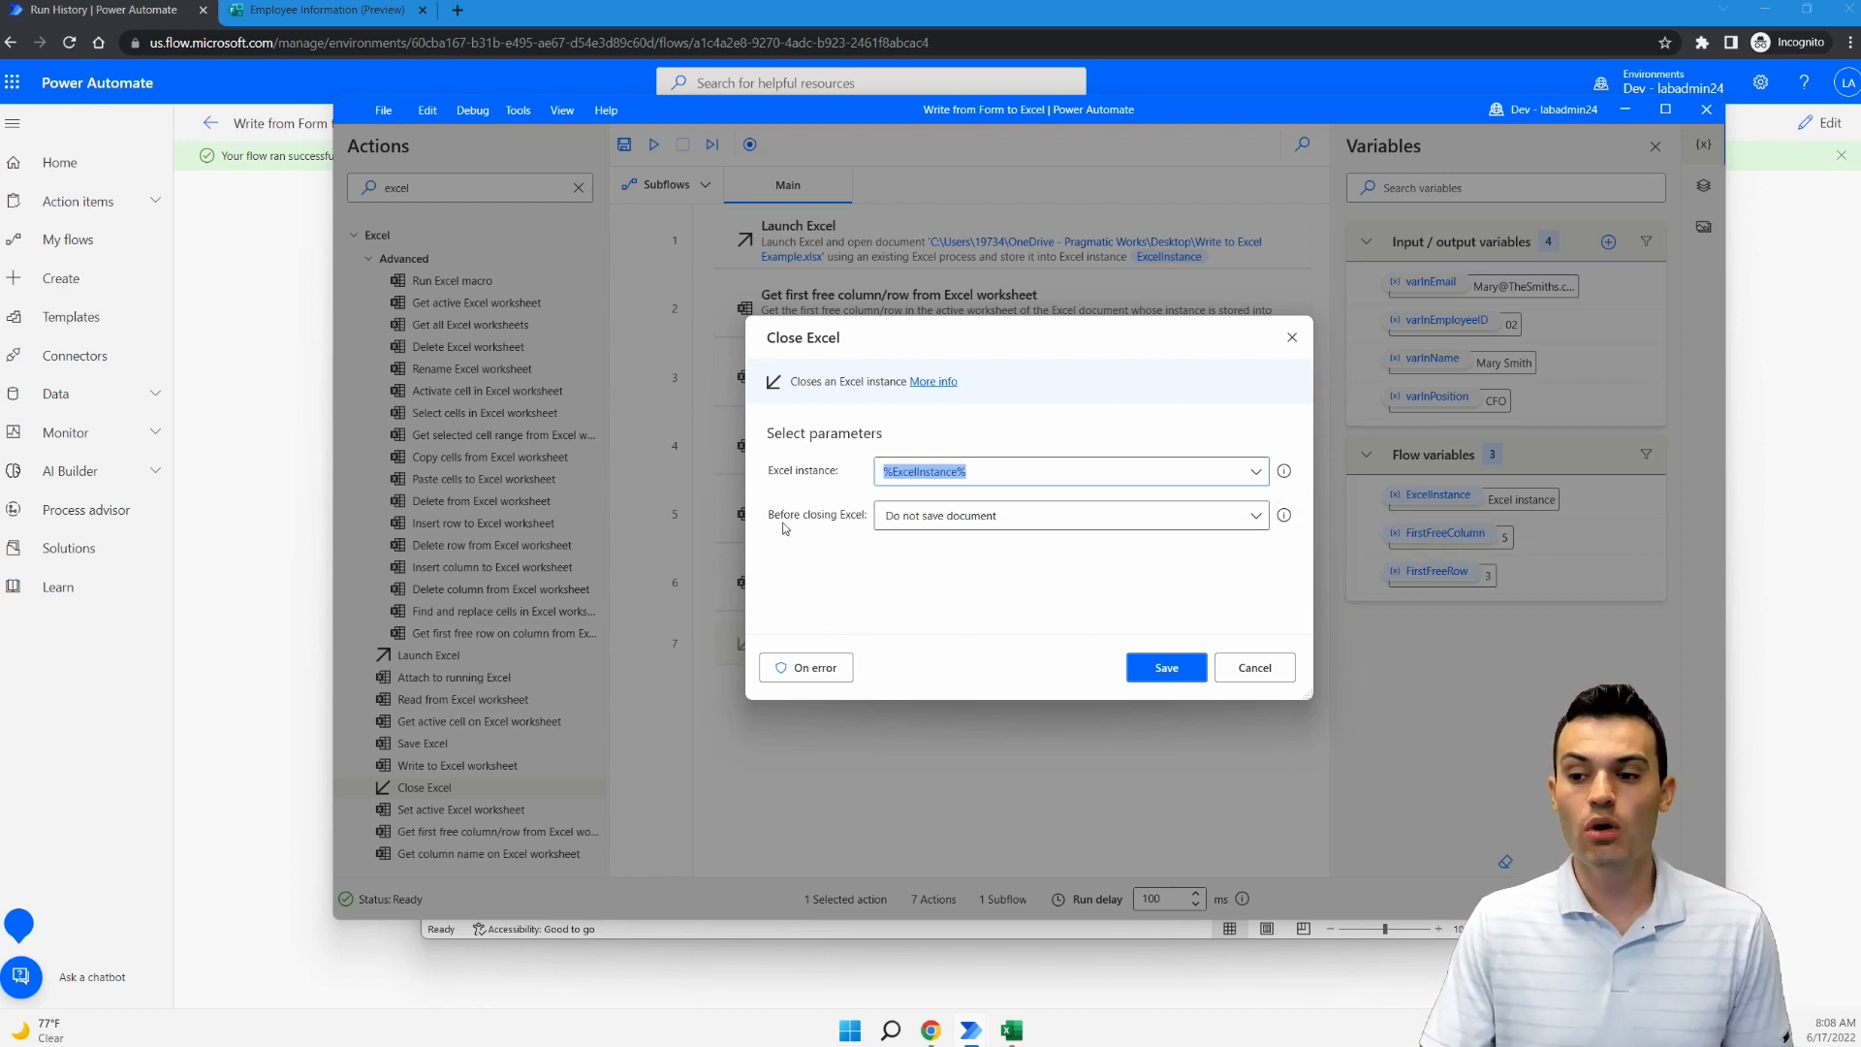
click(1227, 526)
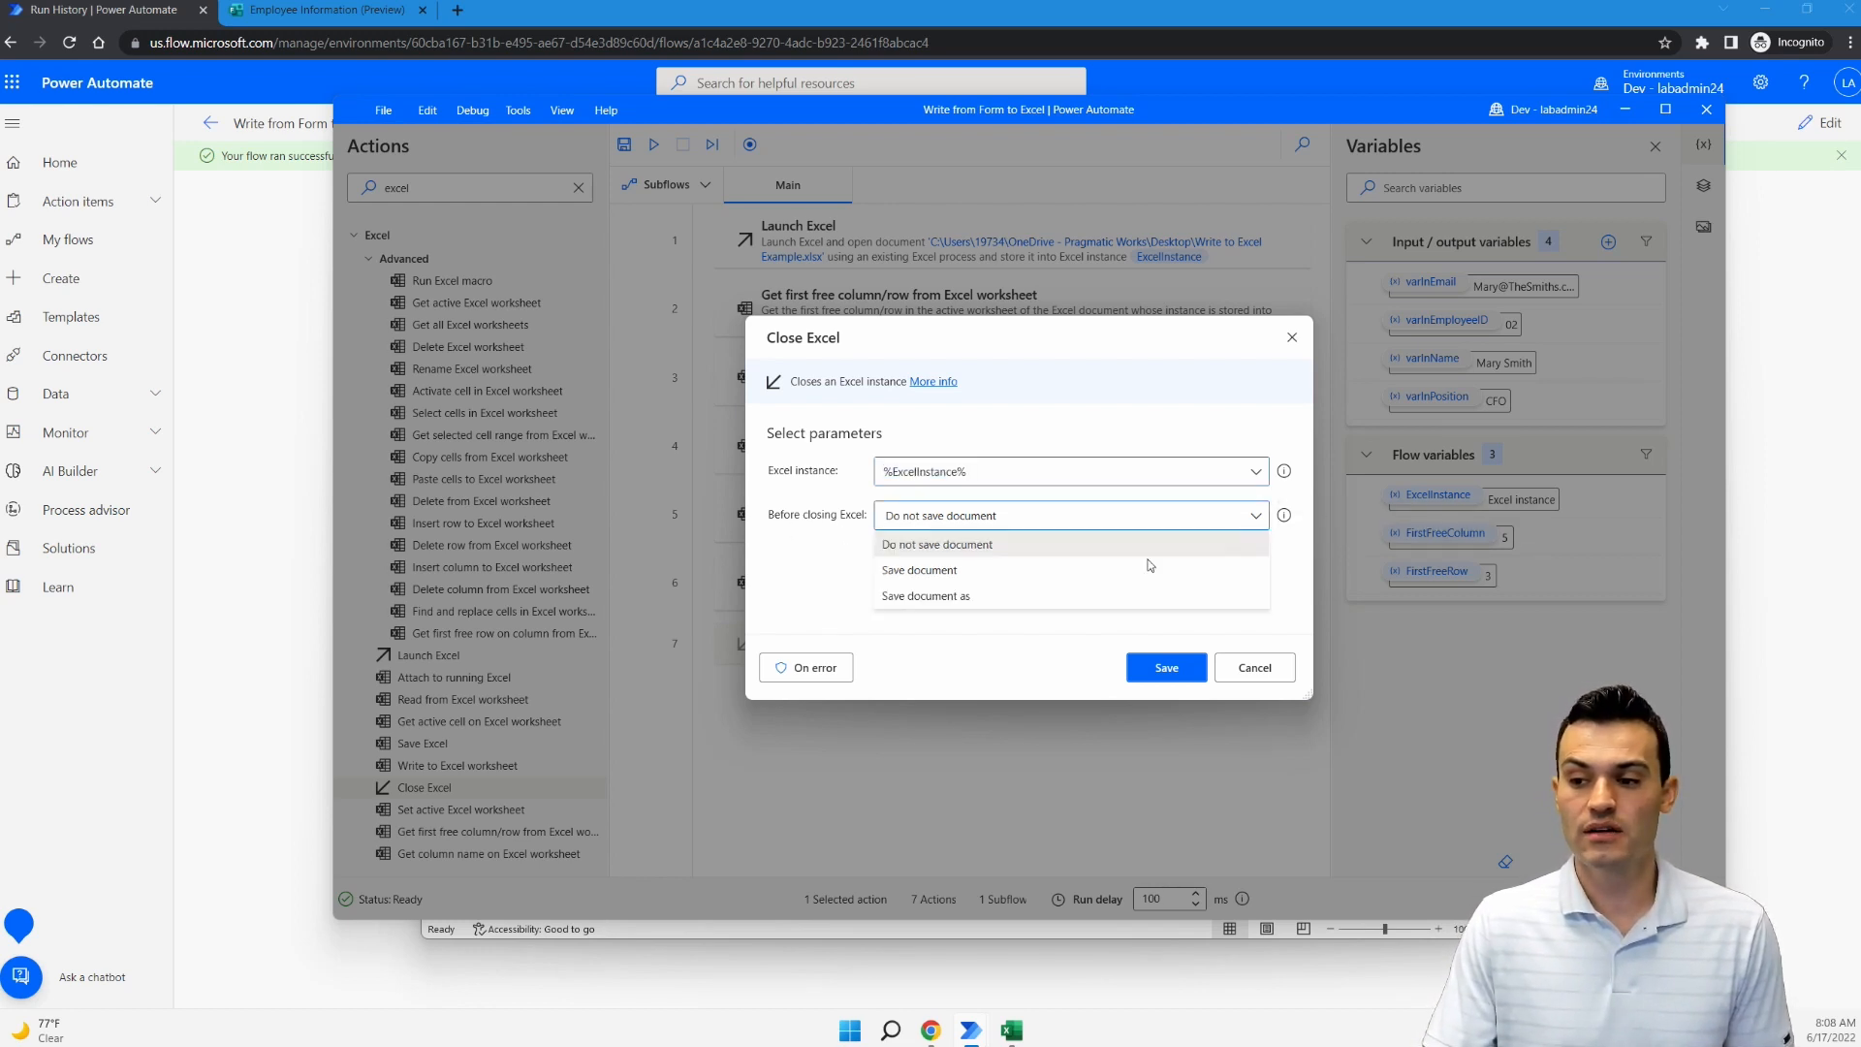
click(1074, 582)
click(1180, 667)
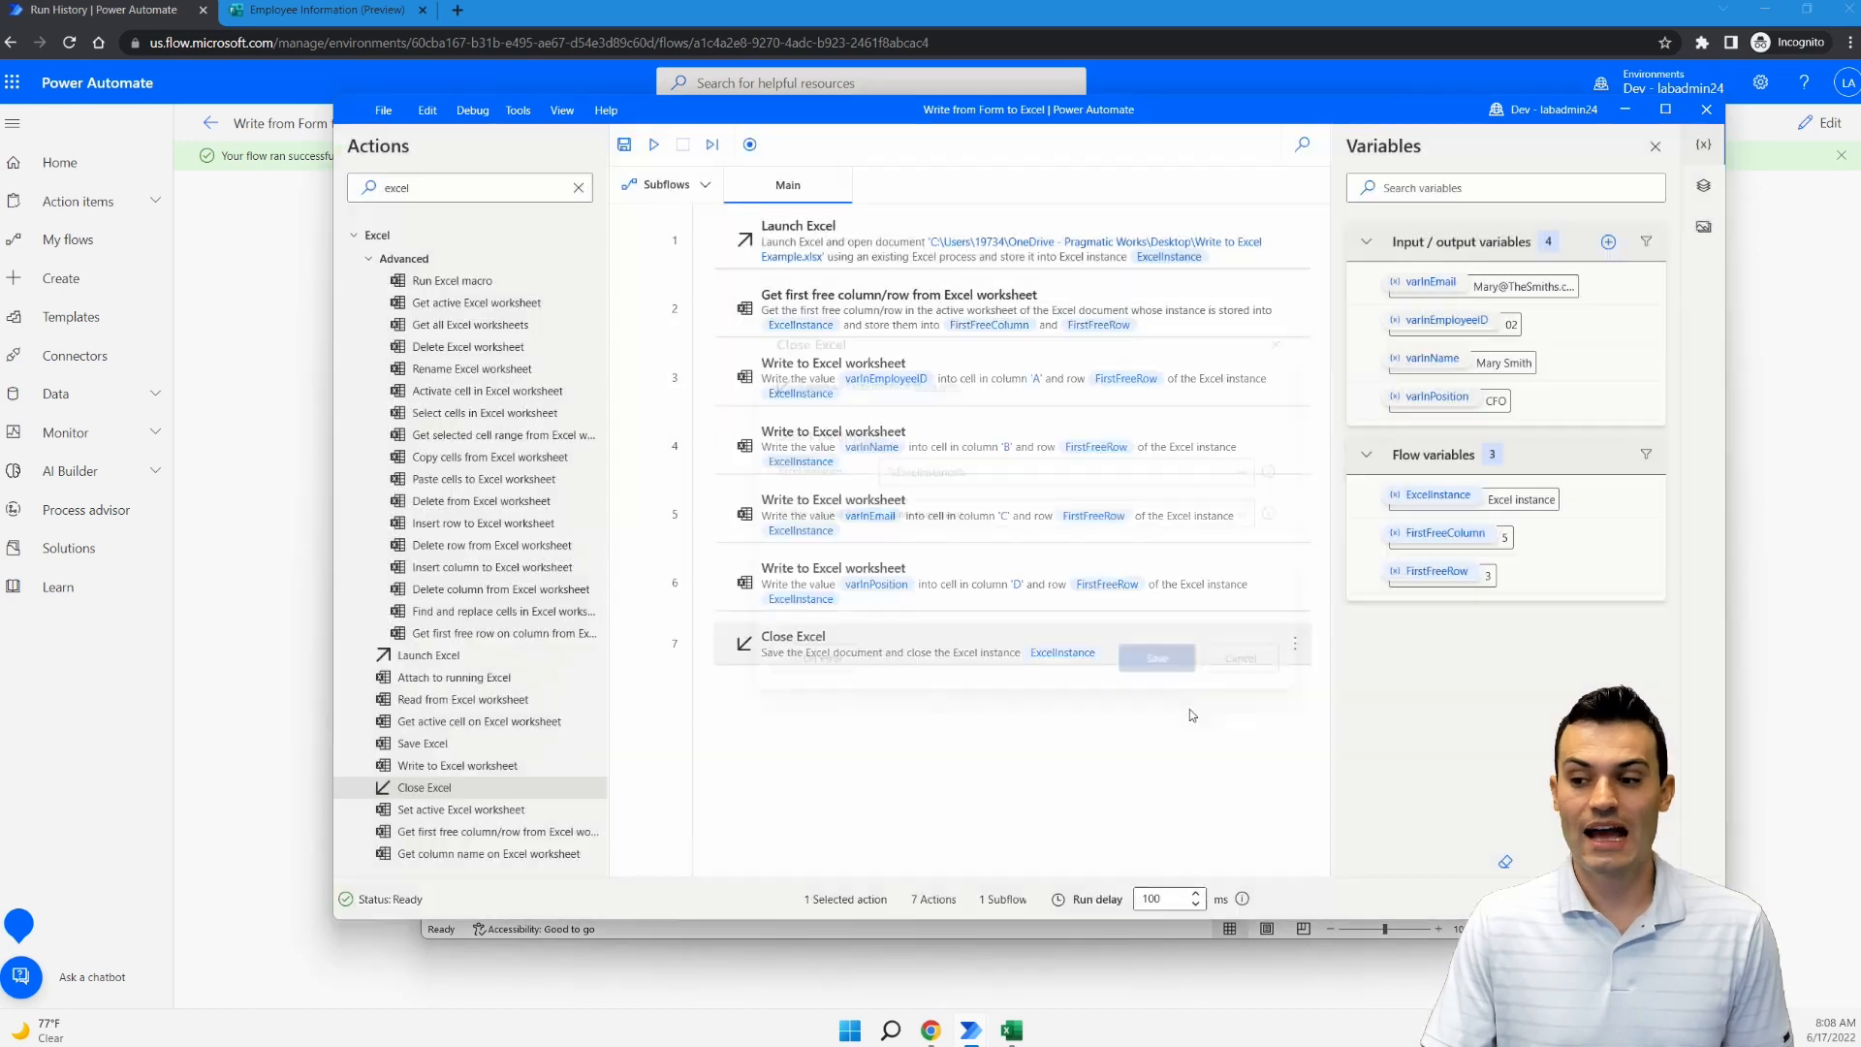
click(624, 145)
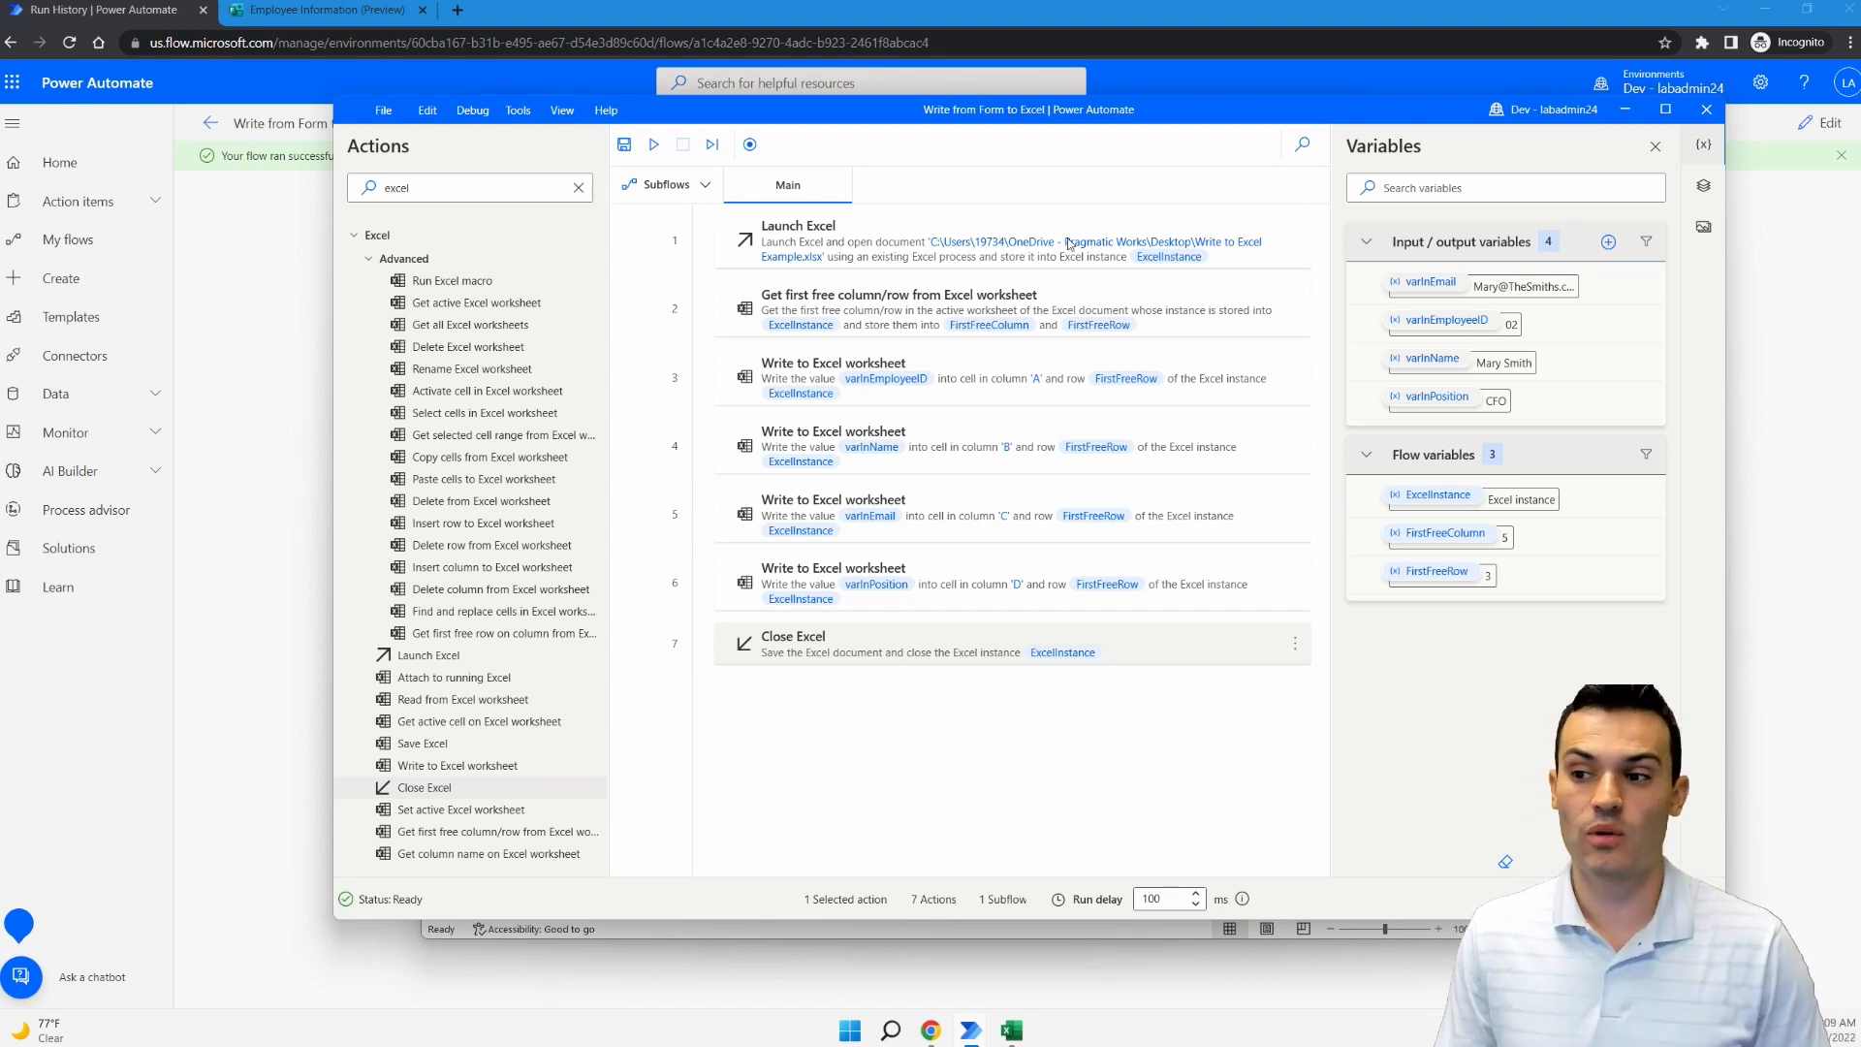
double_click(921, 240)
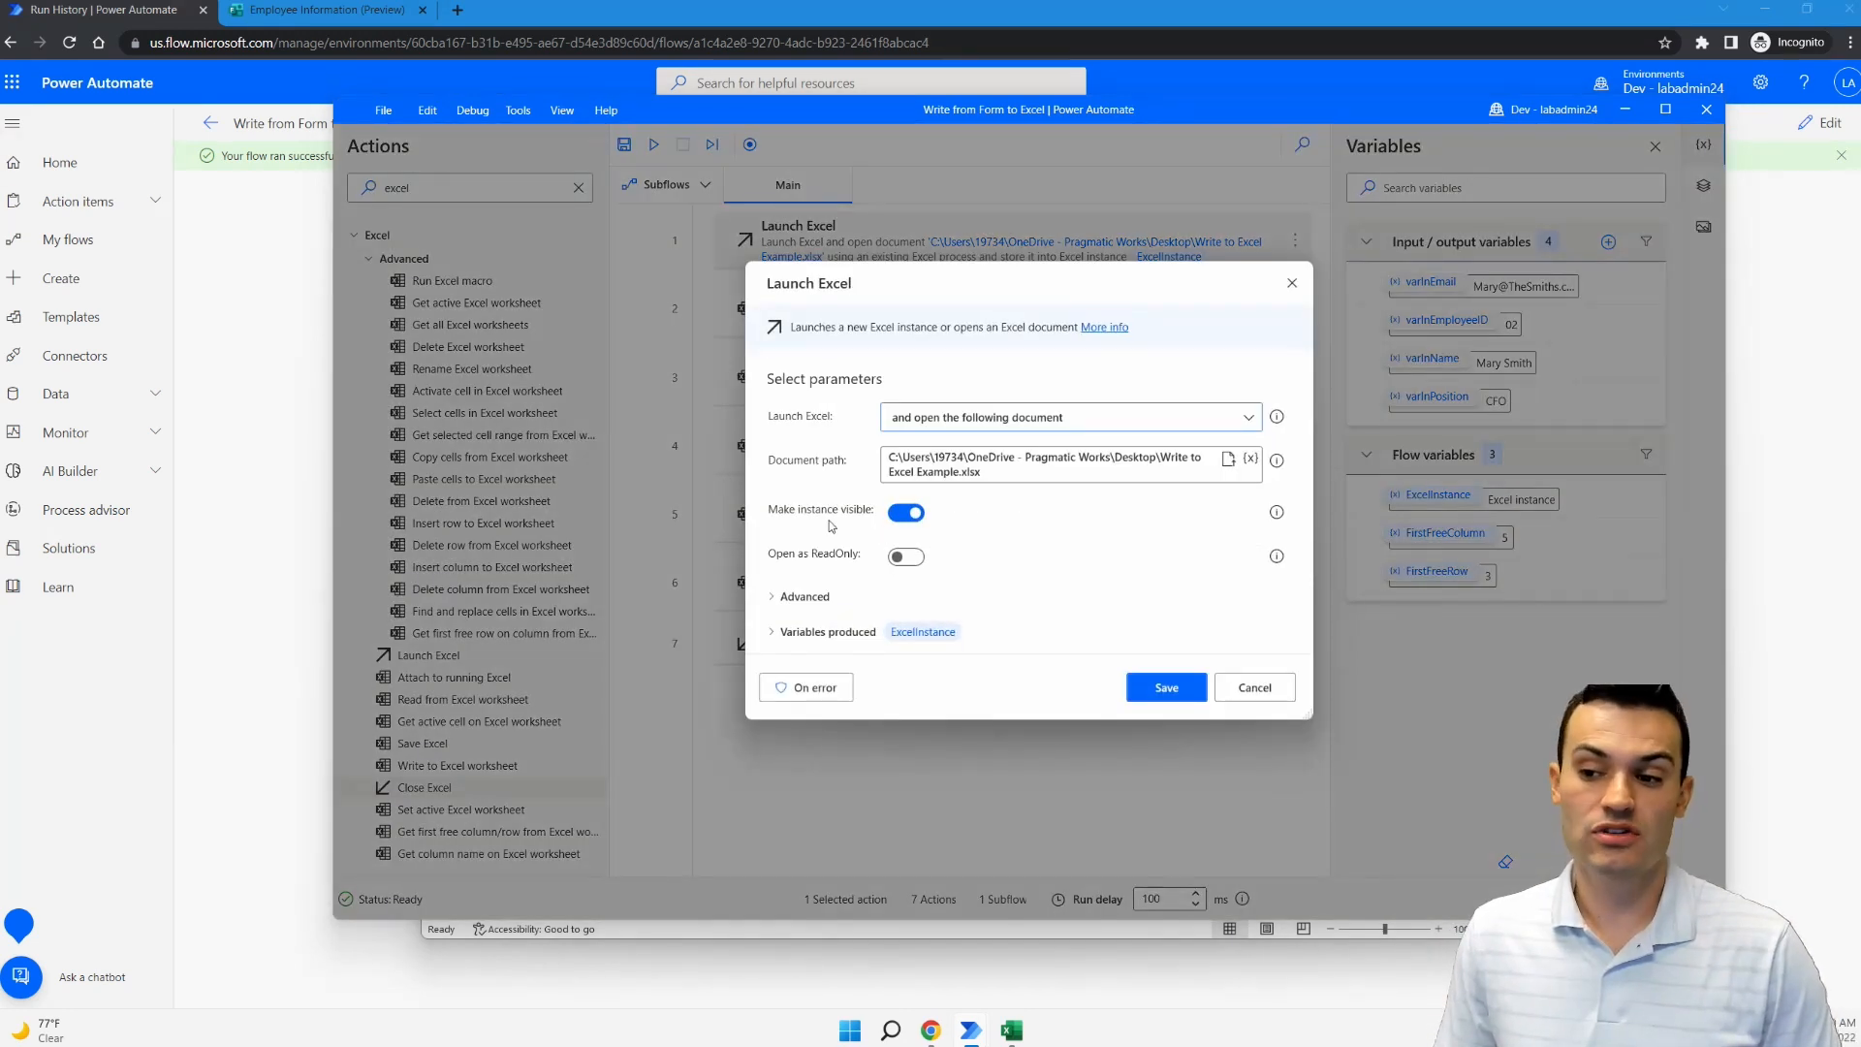